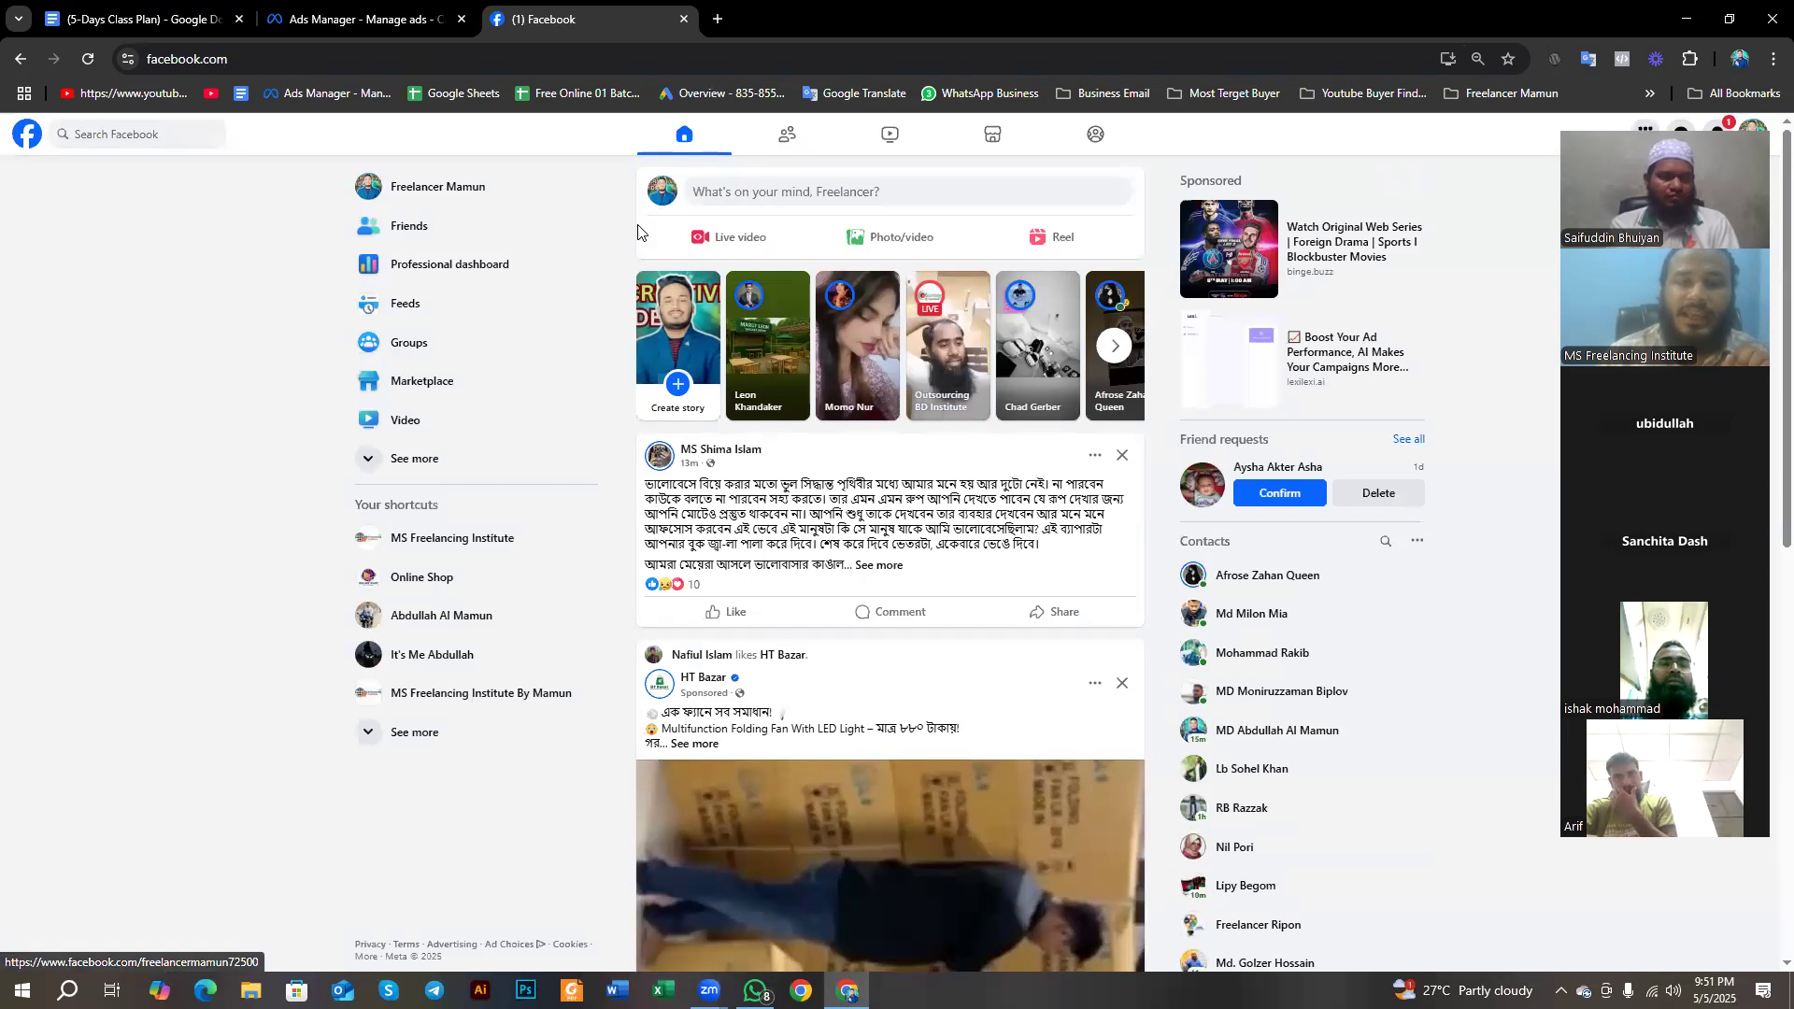
- Switch to the MS Freelancing Institute profile, open its Page and enlarge the page view
left_click_drag(1649, 173, 1674, 302)
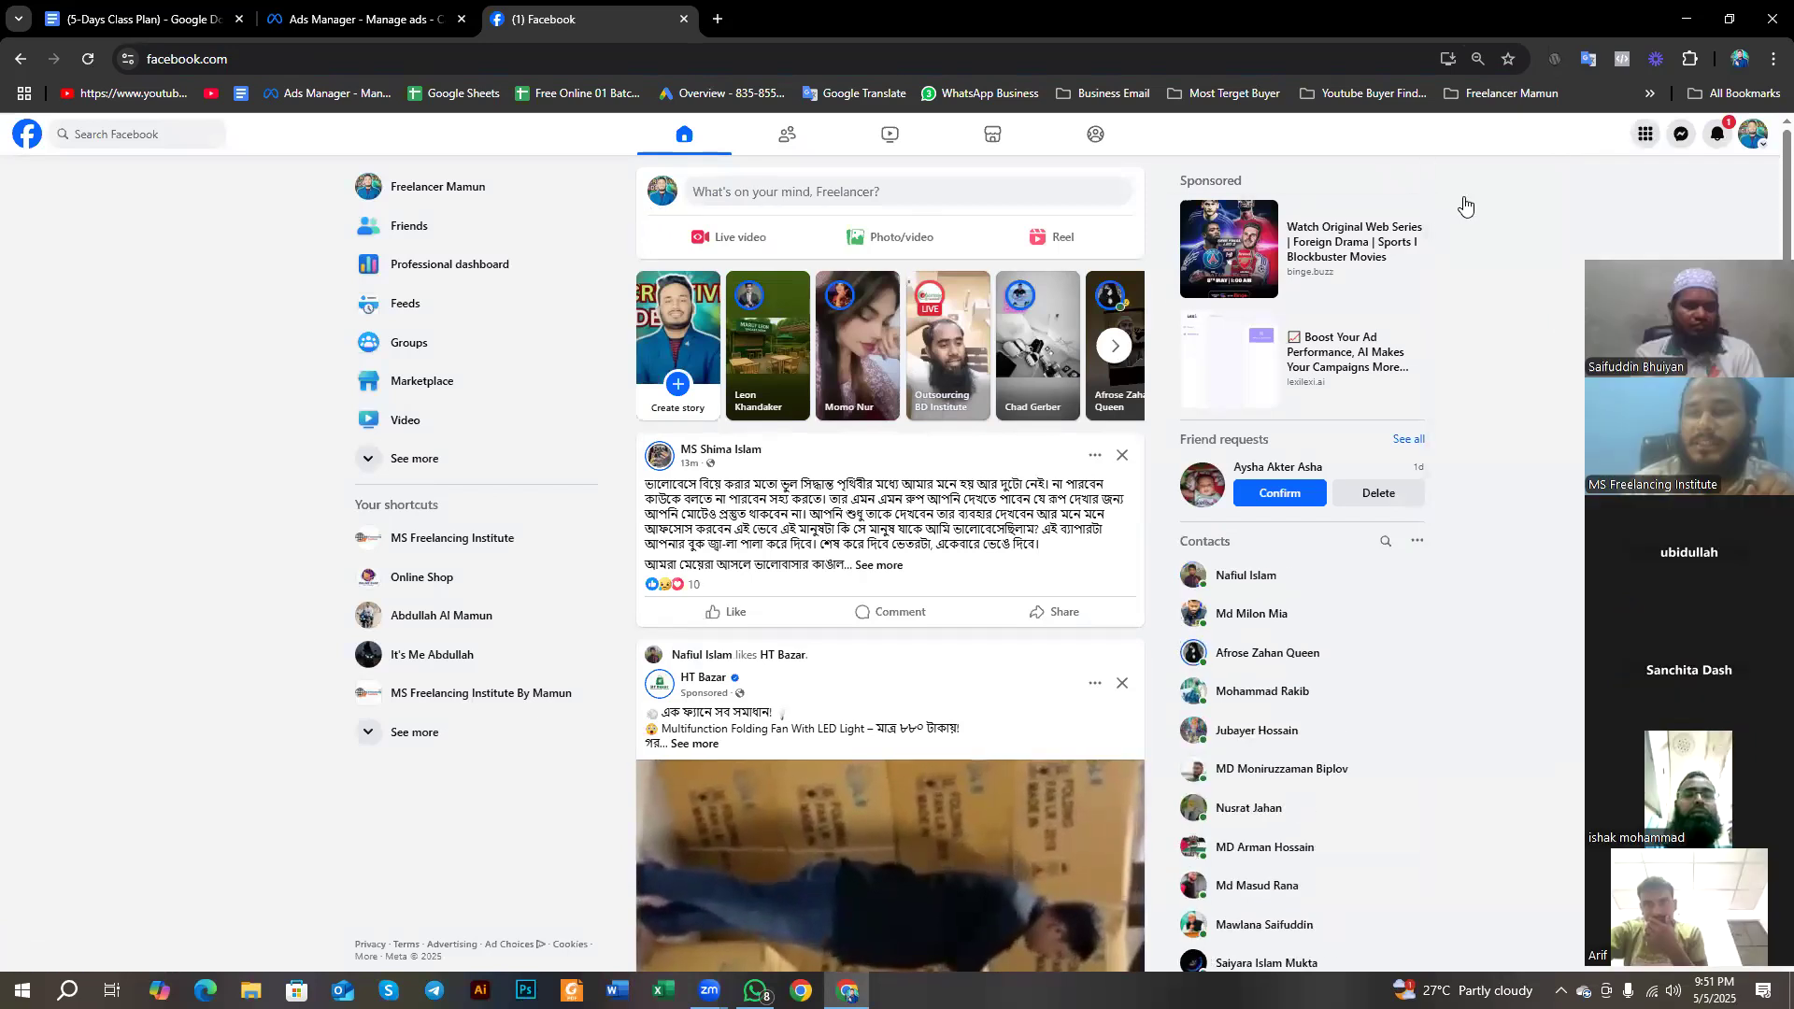
left_click(1754, 133)
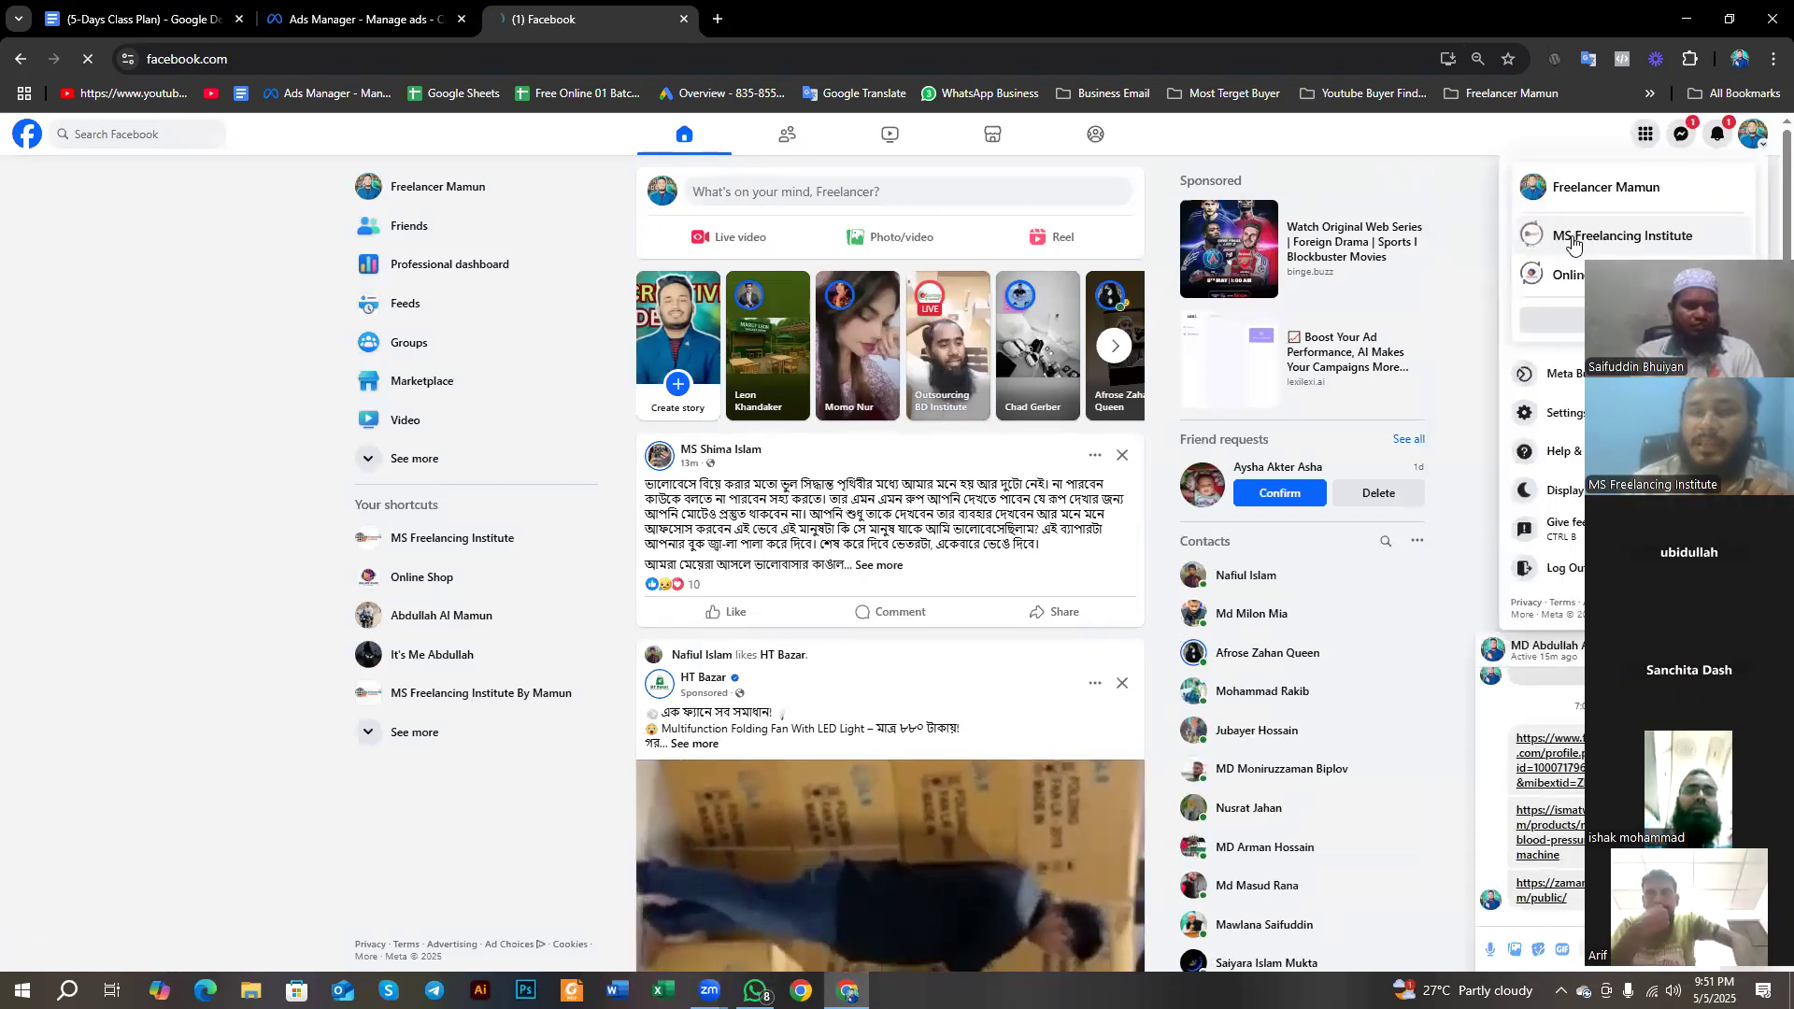
left_click(1574, 239)
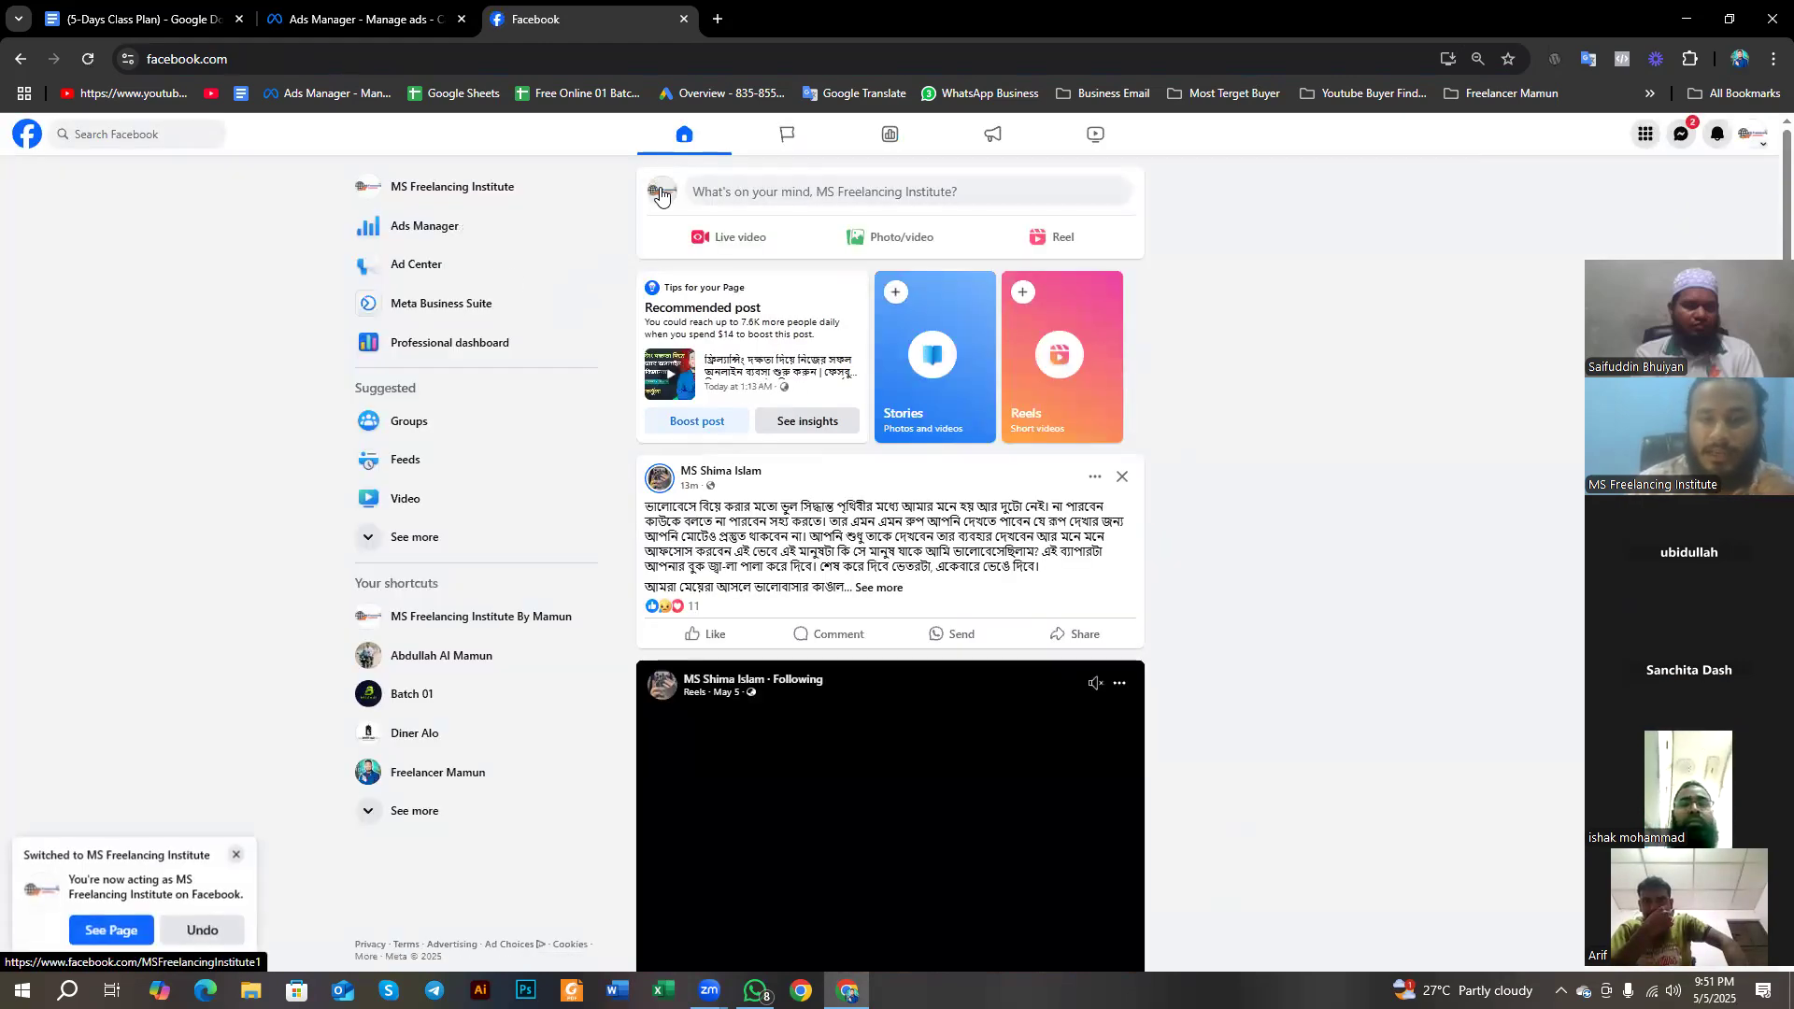
left_click(660, 185)
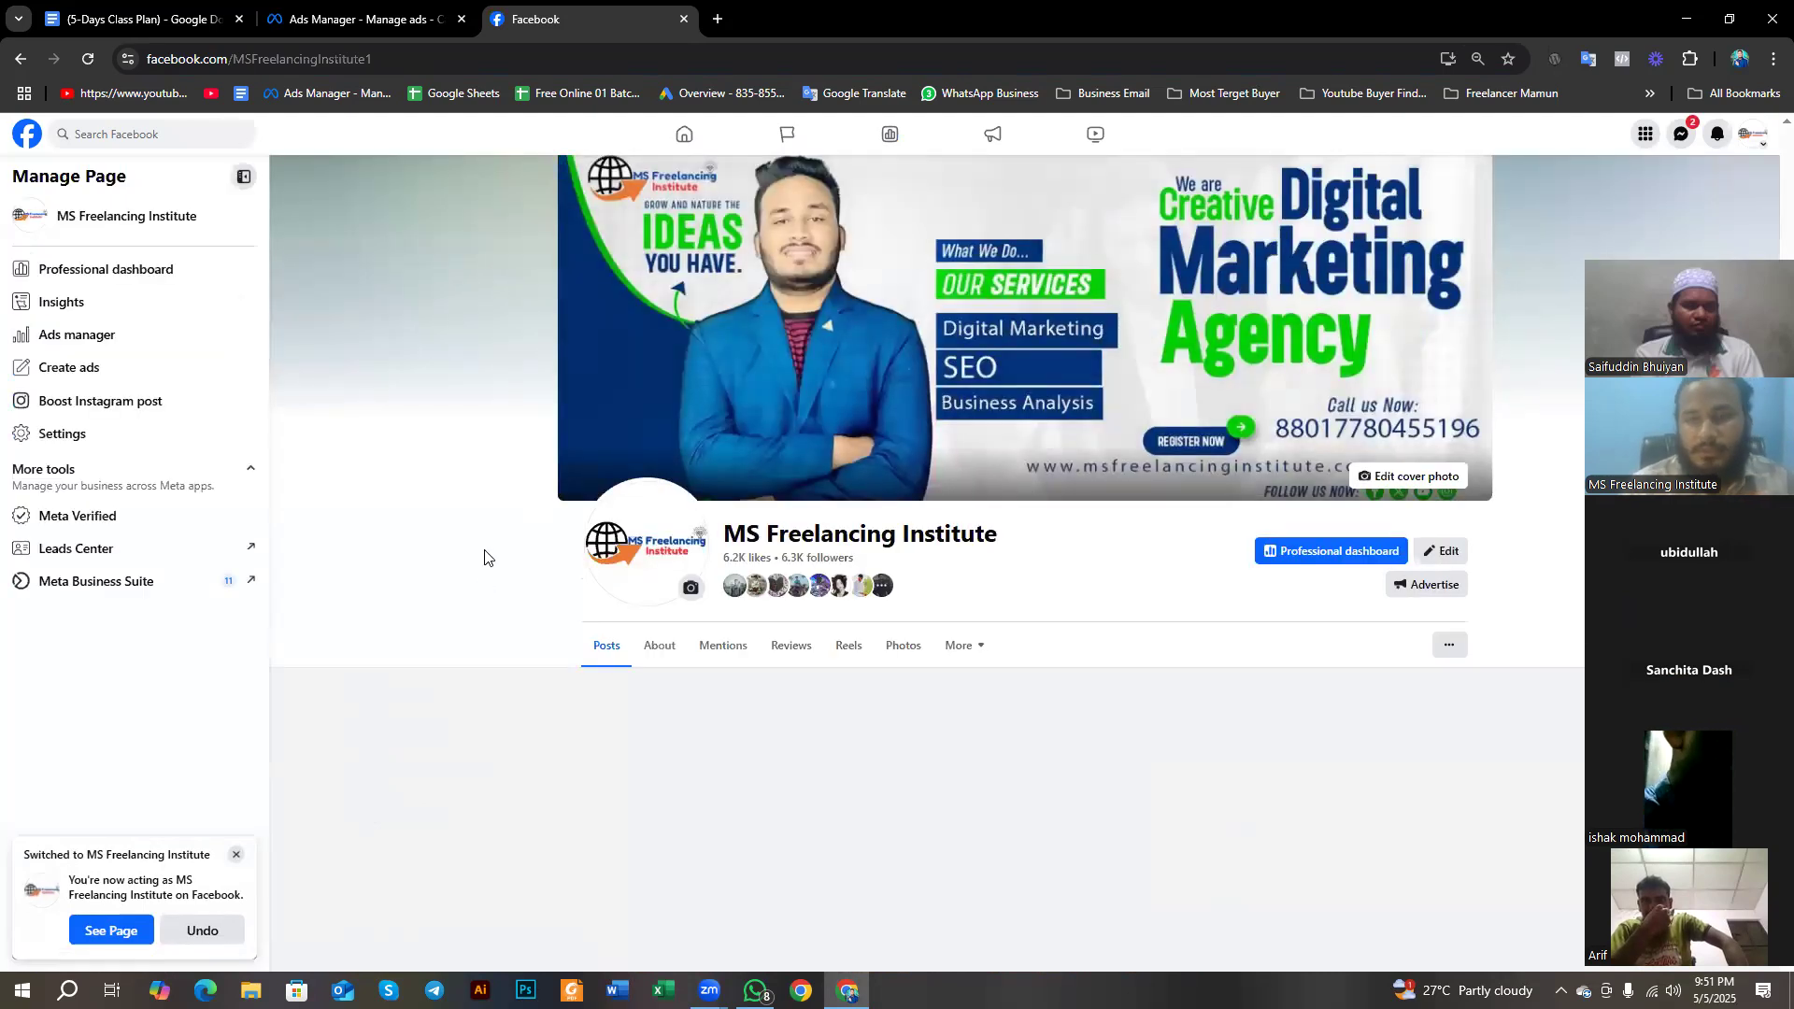
key("ctrl+plus")
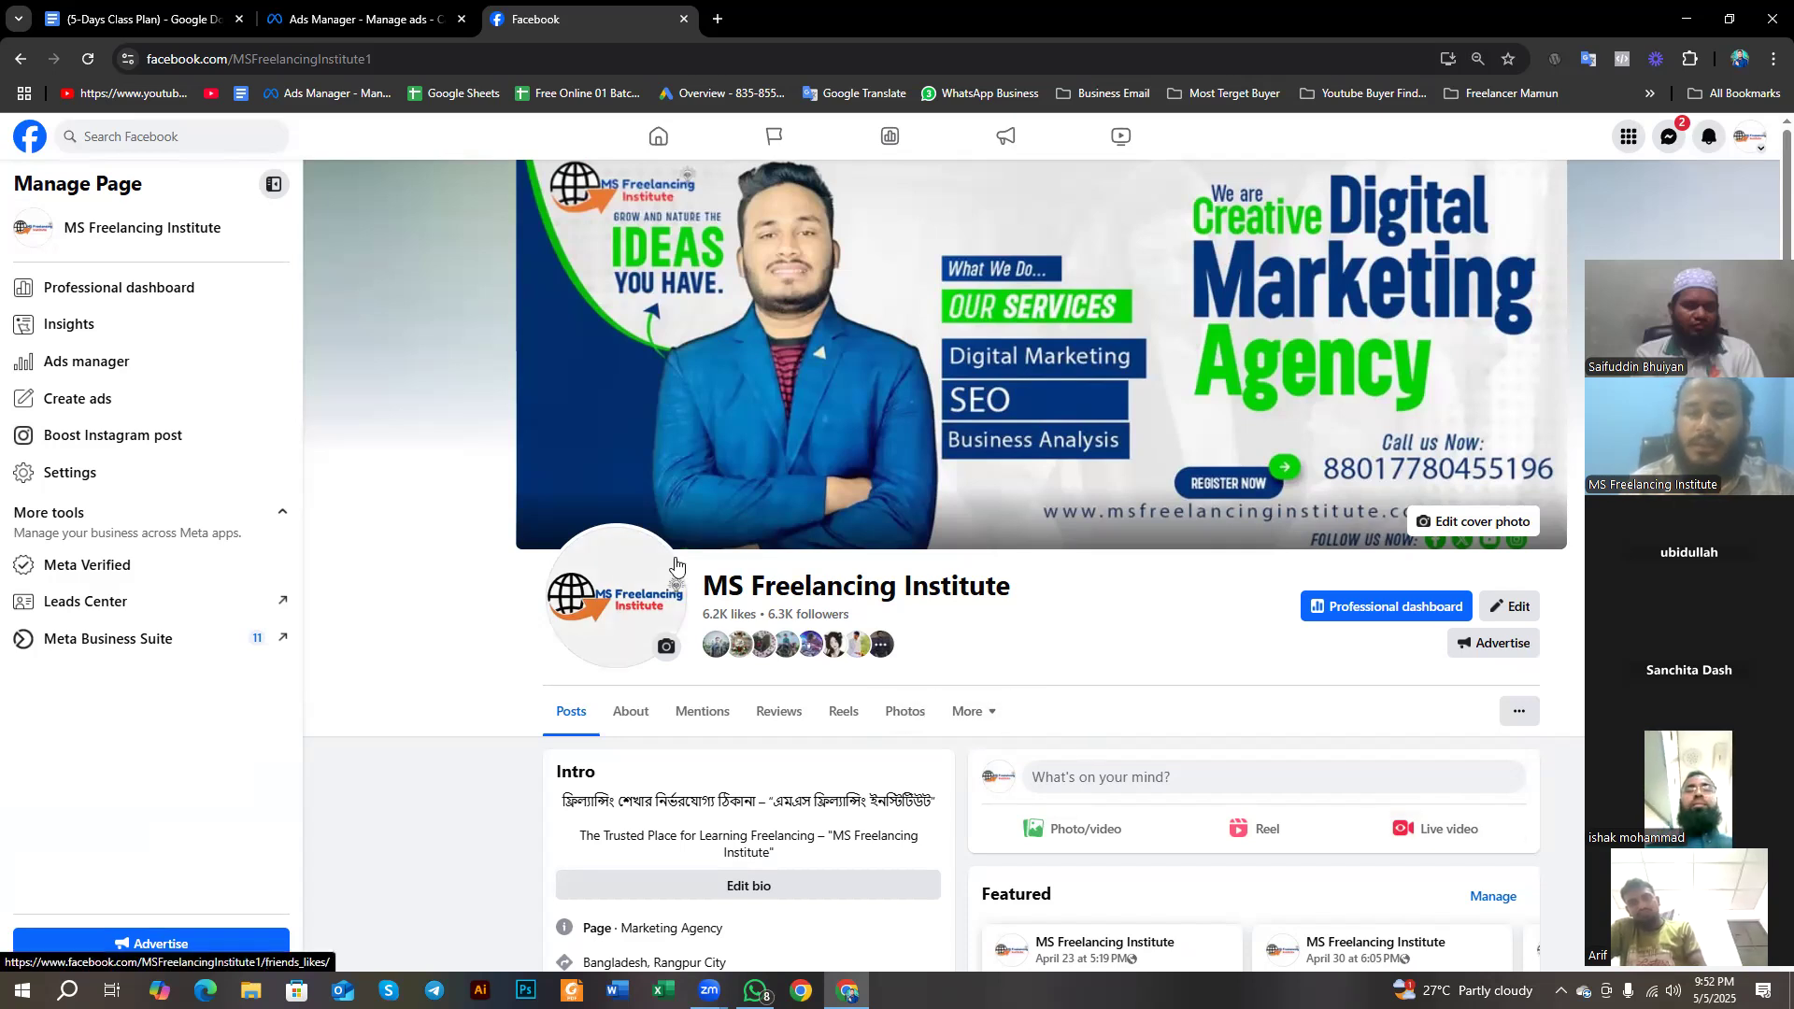
- Examine the Page's published video posts and their Boost post option
scroll(1010, 590, "down", 9)
scroll(1011, 591, "down", 6)
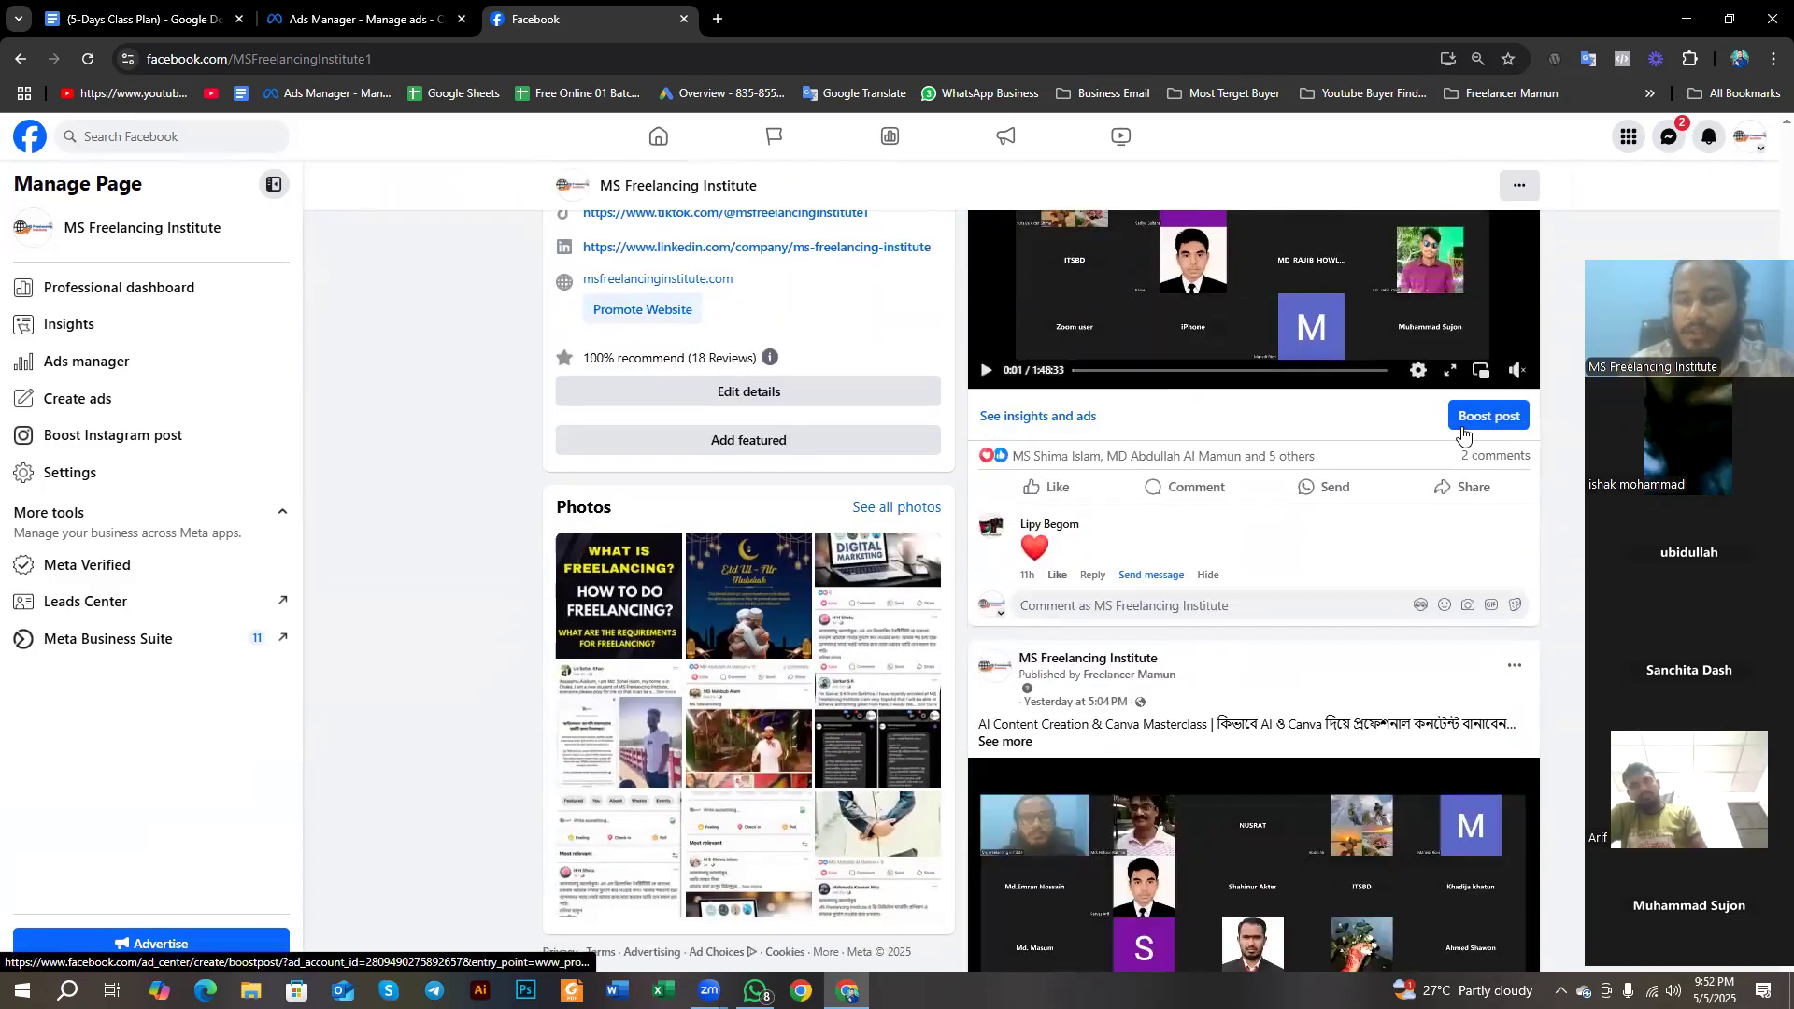
scroll(1463, 437, "down", 1)
scroll(1463, 436, "down", 4)
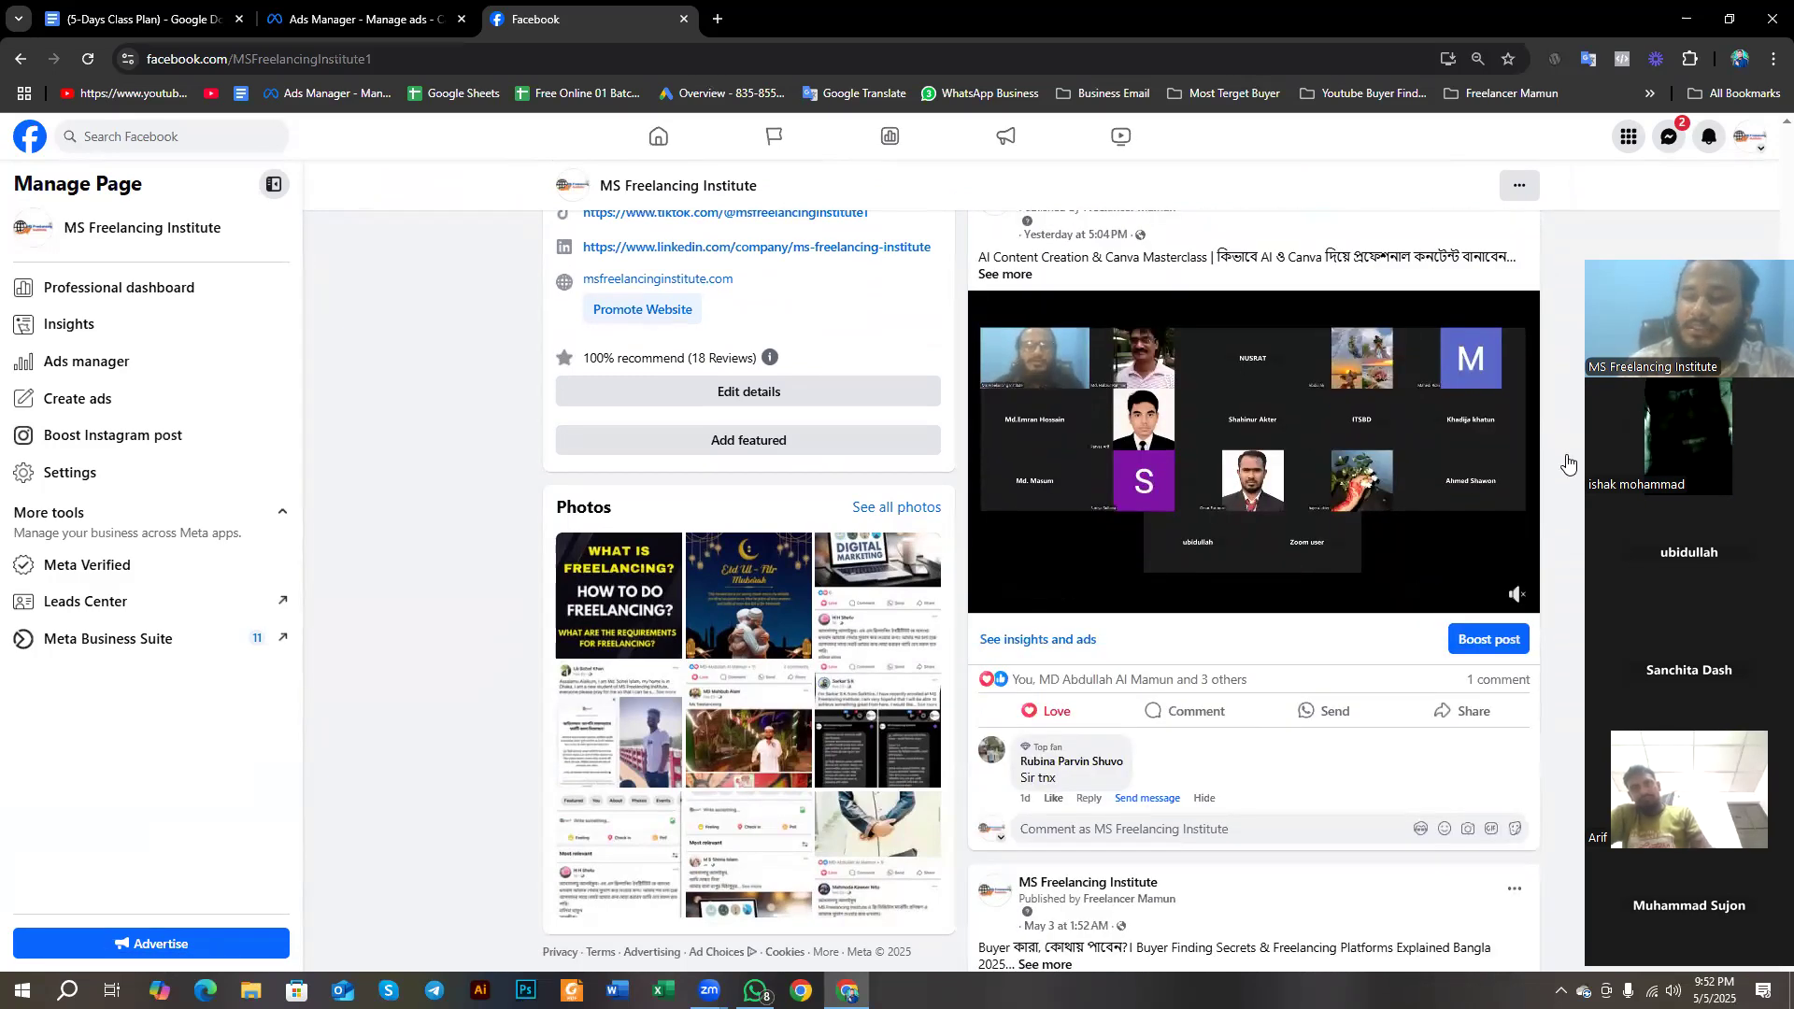
scroll(1383, 712, "down", 1)
scroll(1383, 712, "up", 1)
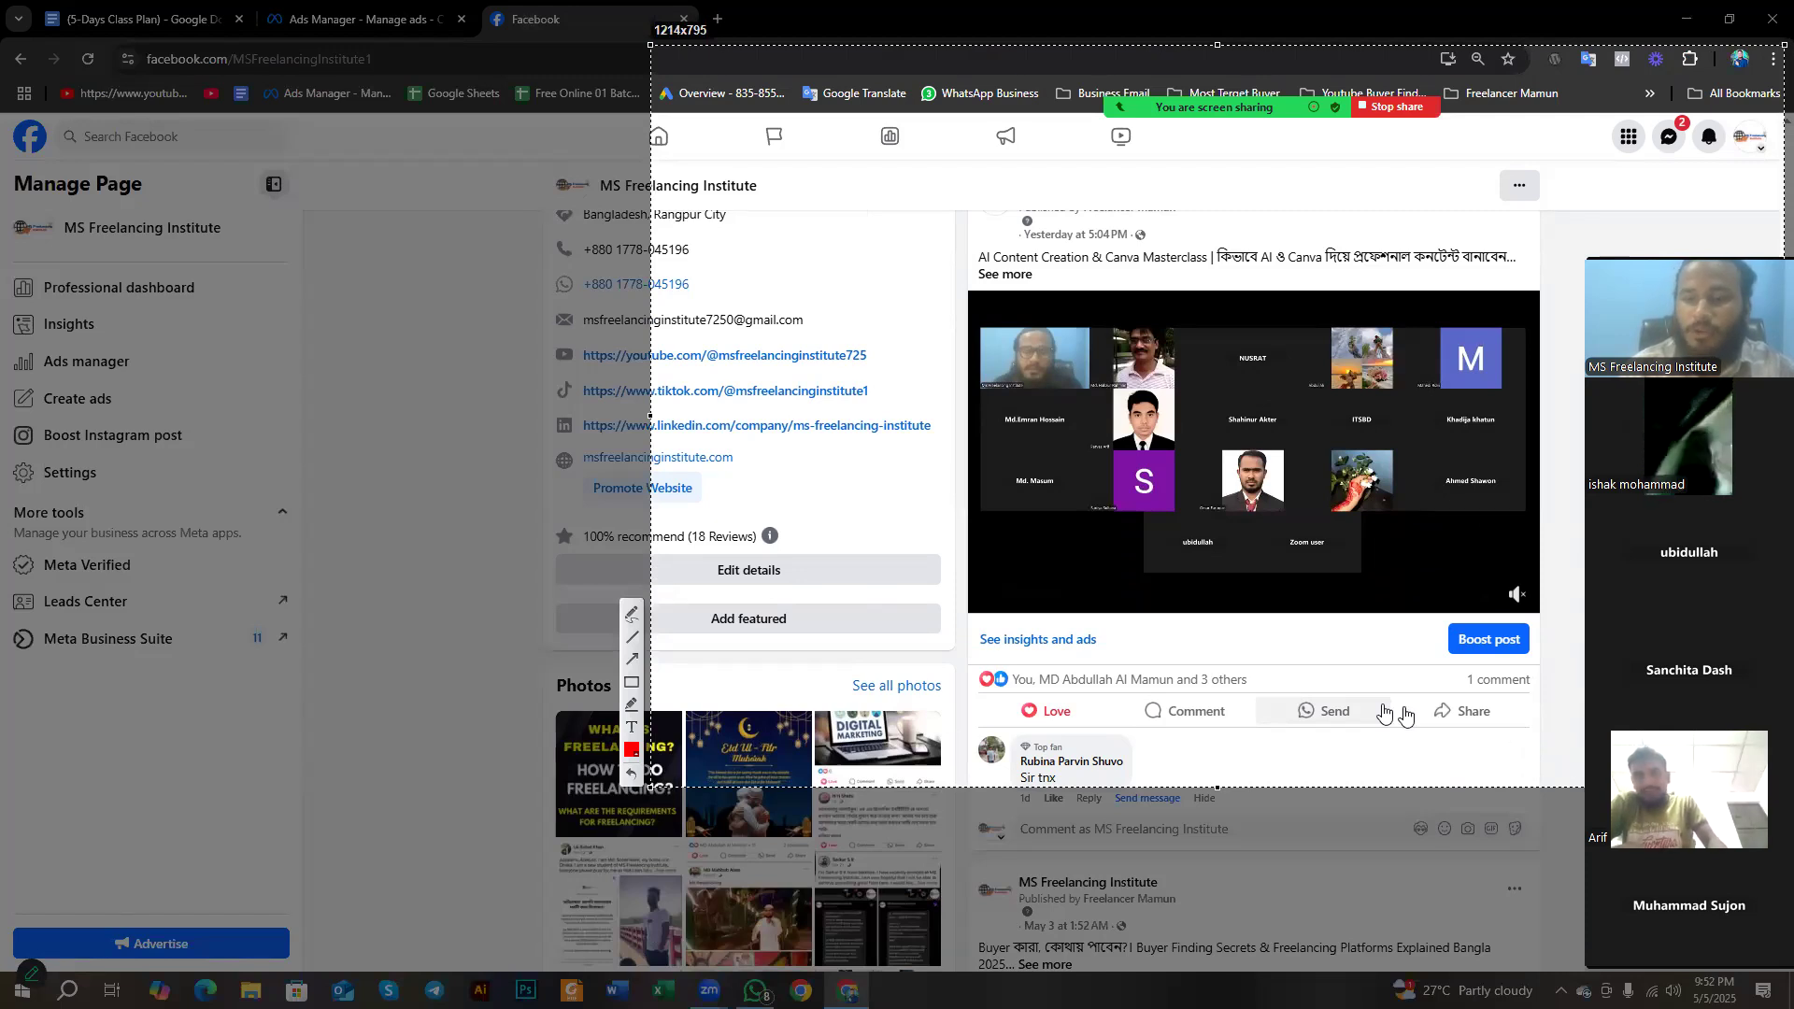
key("Escape")
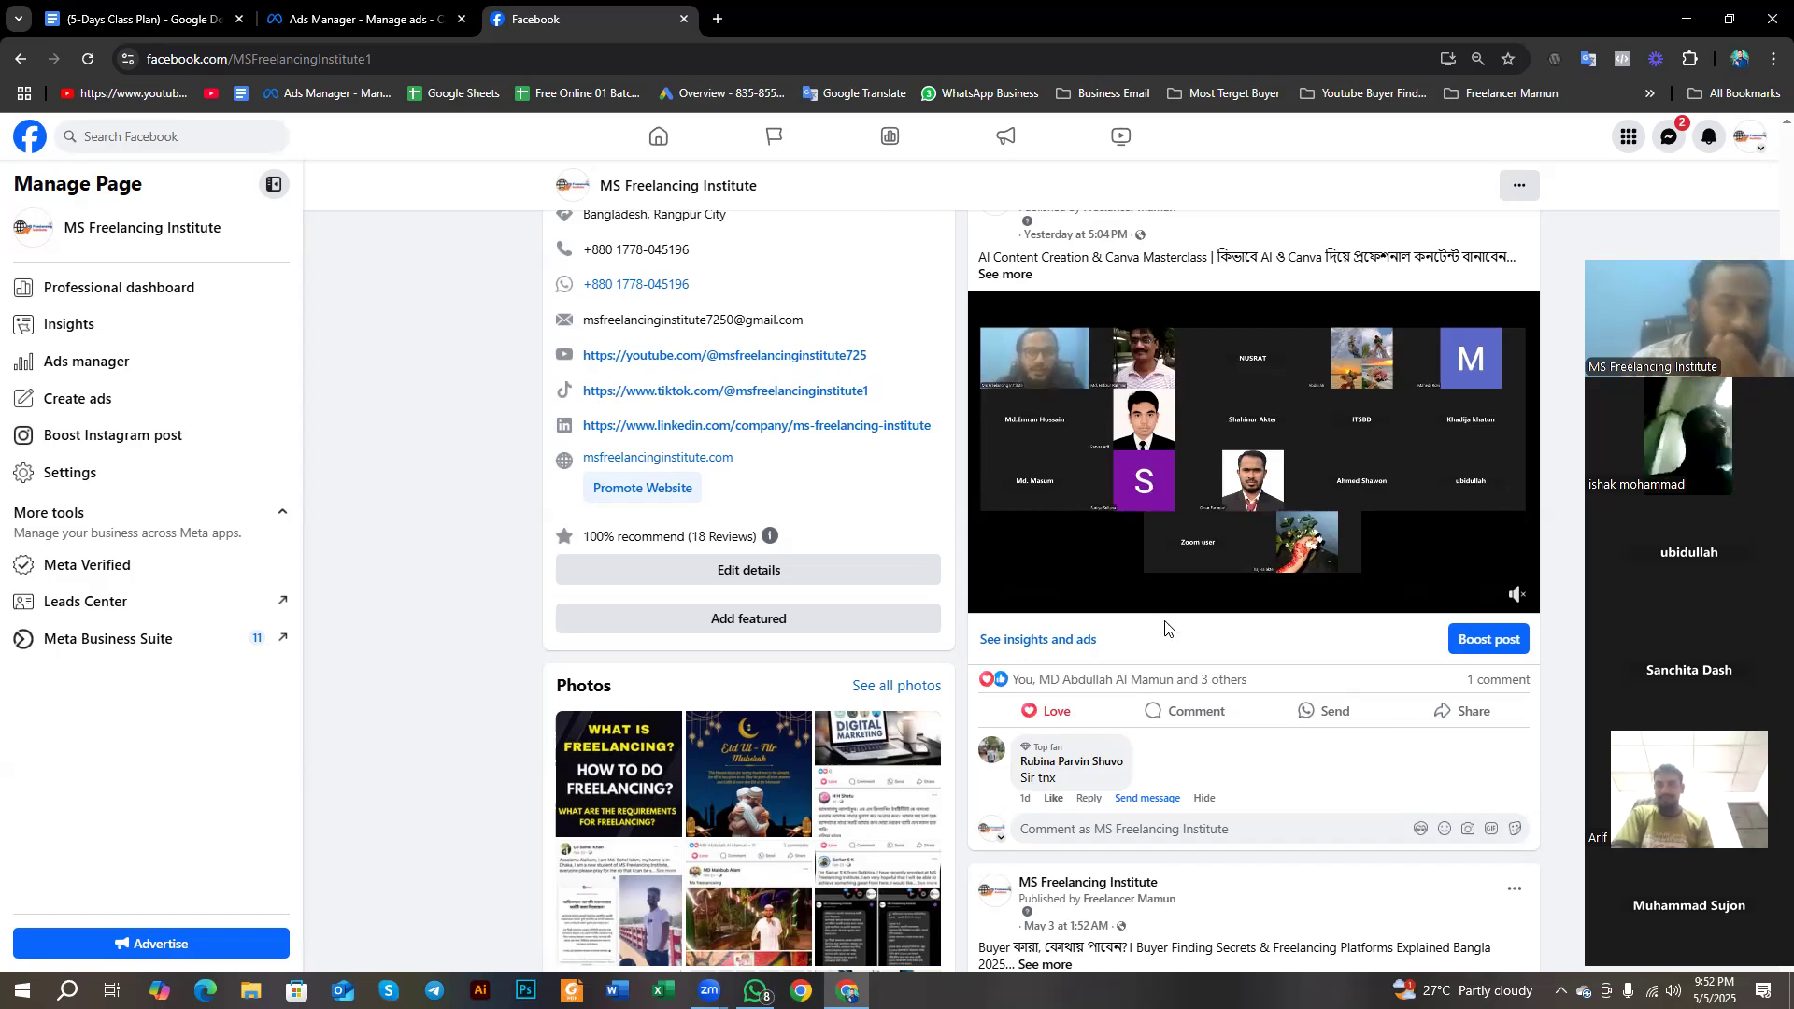
- Switch to the 5-Days Class Plan document and review the Day 5 topic "Facebook Boost Vs Ads Manager"
left_click(140, 19)
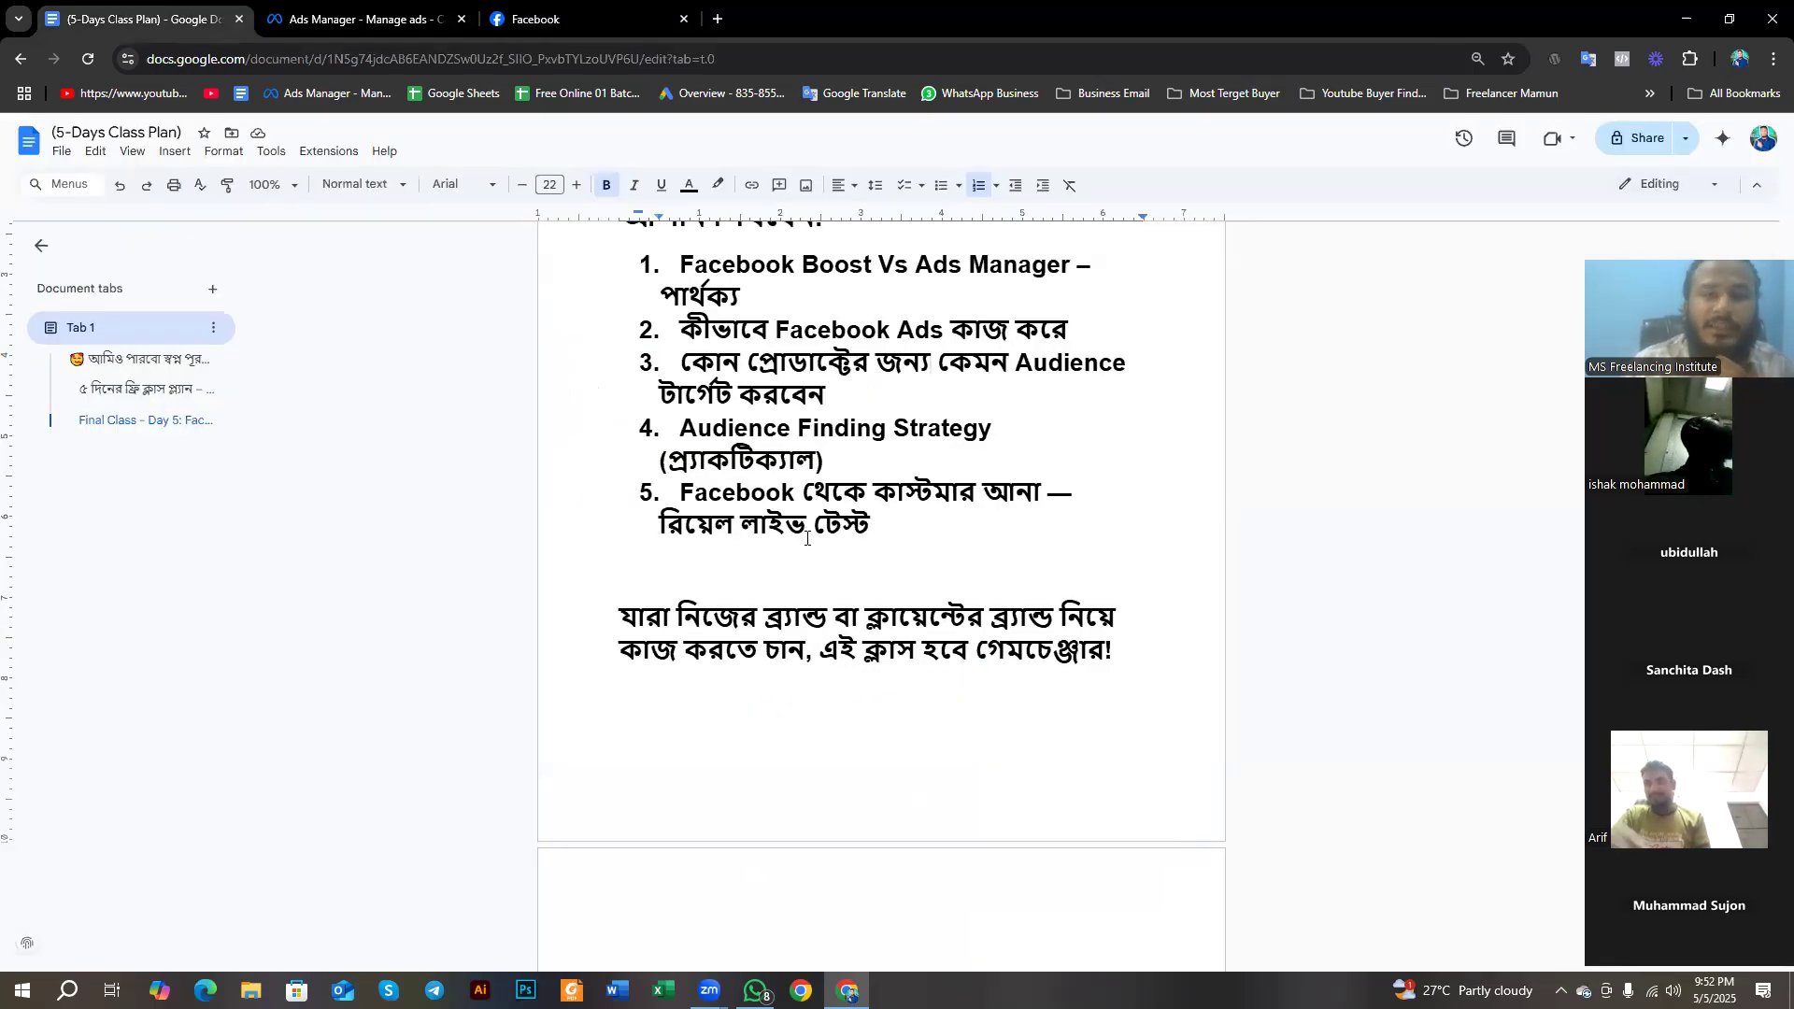
scroll(807, 539, "up", 3)
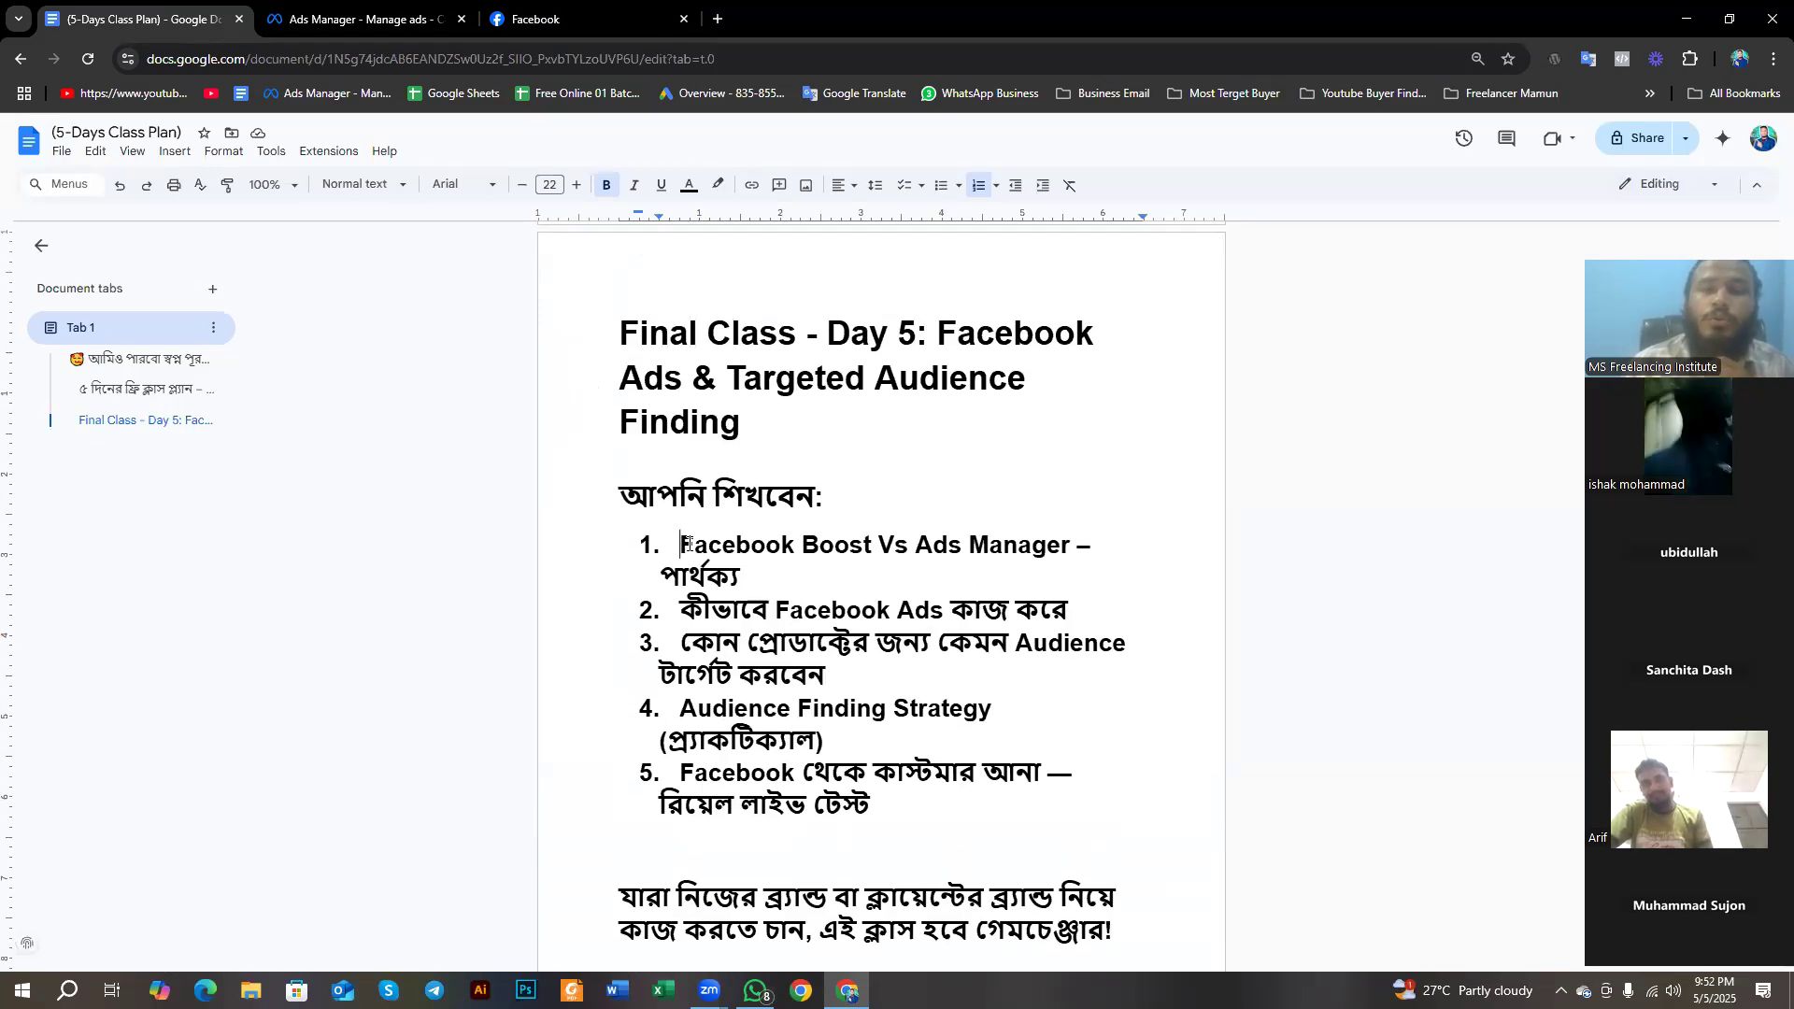
left_click_drag(673, 544, 881, 552)
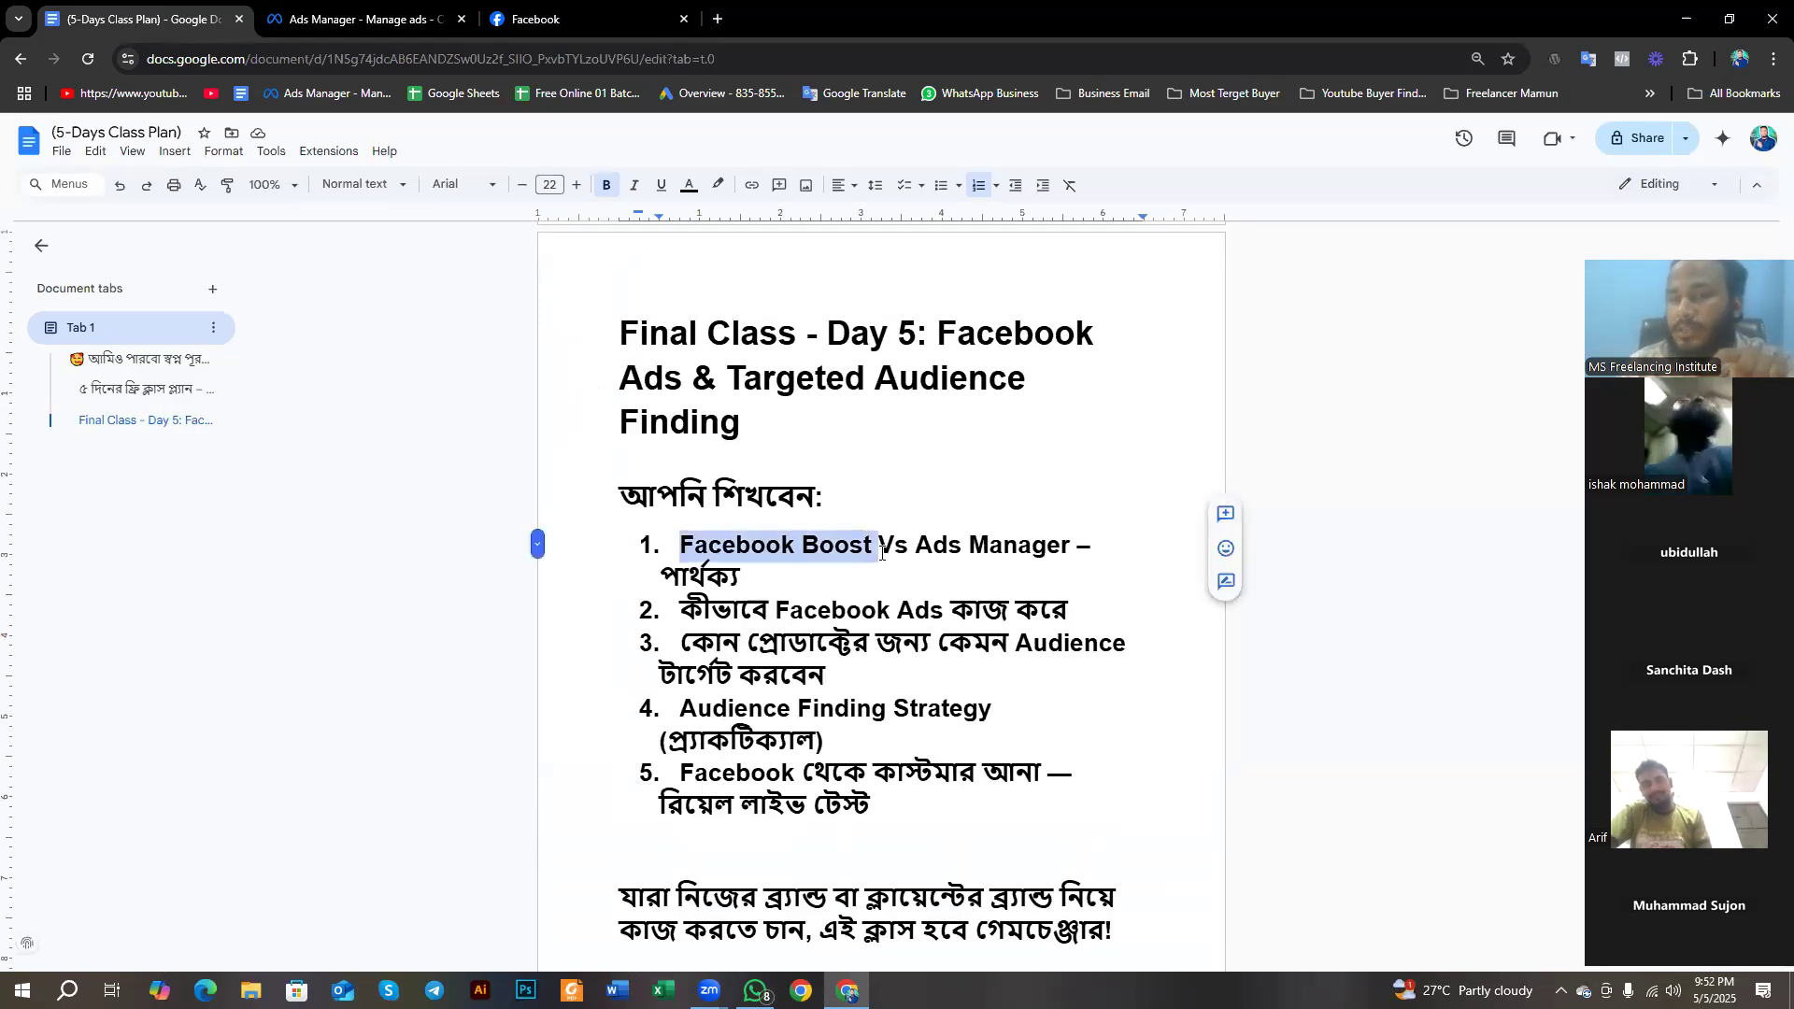
left_click(902, 557)
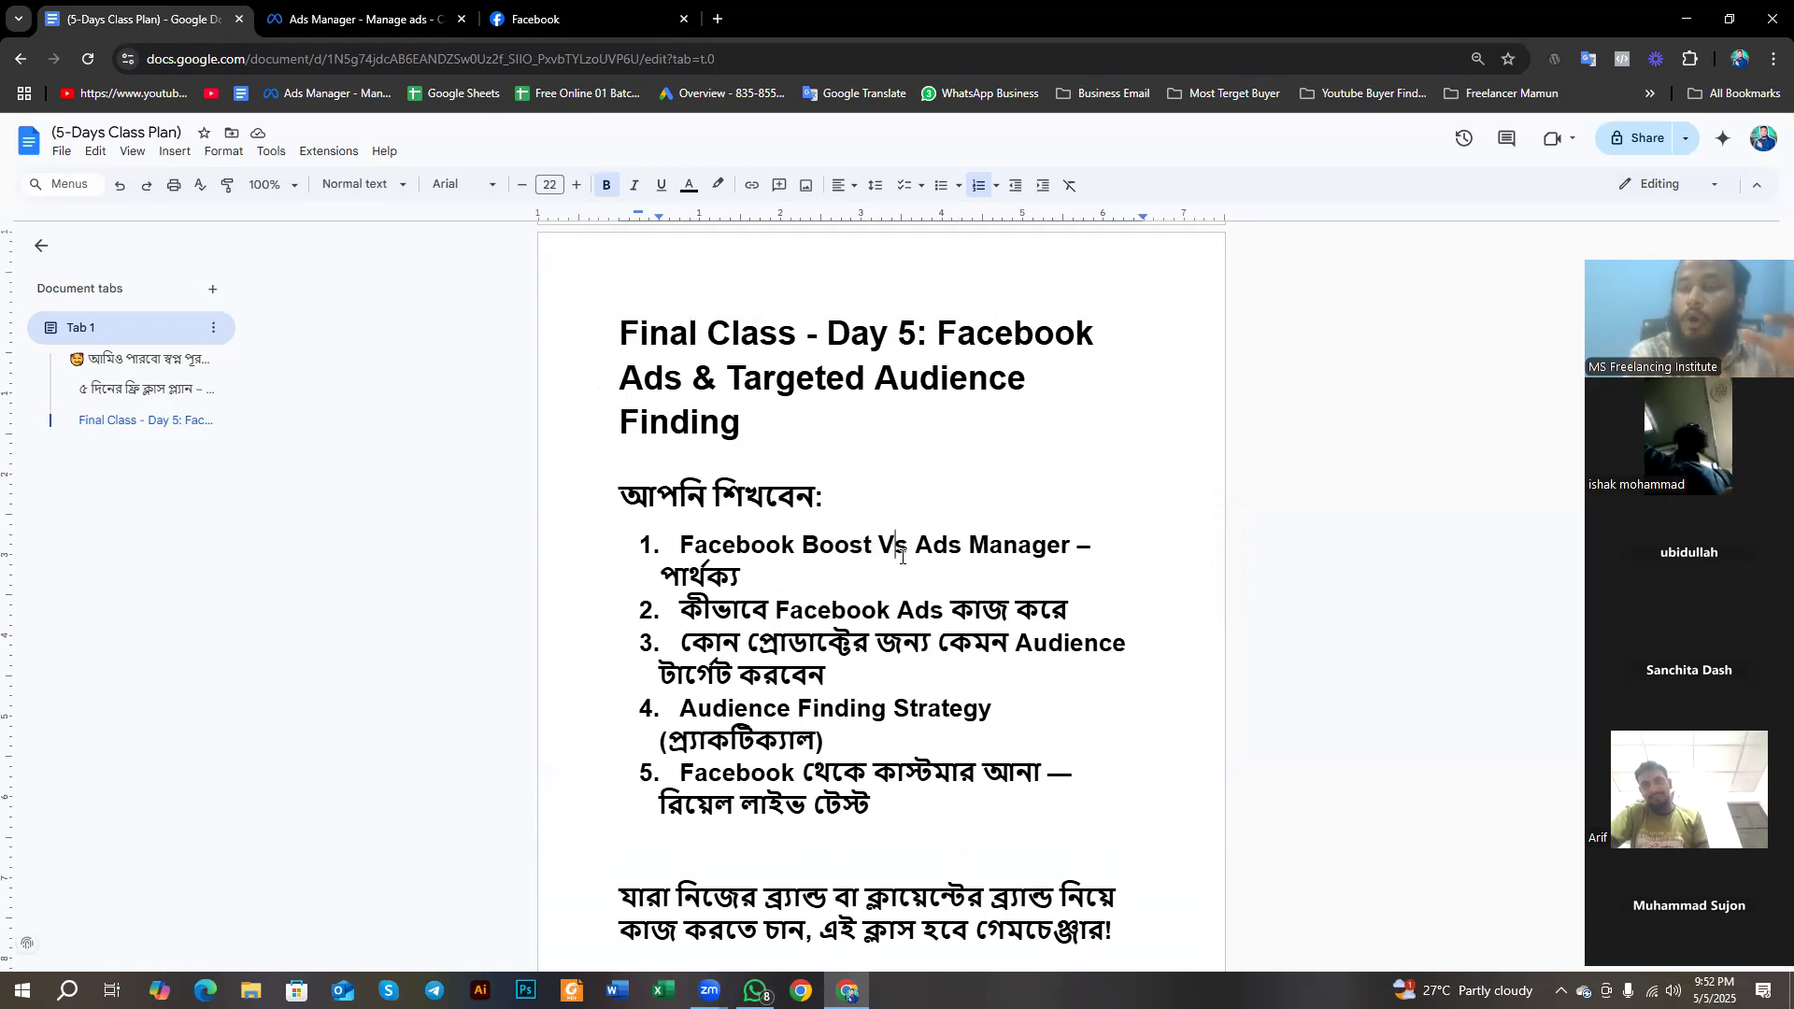
- Return to the Facebook Page, then switch to Ads Manager and look through its campaign list
left_click(524, 17)
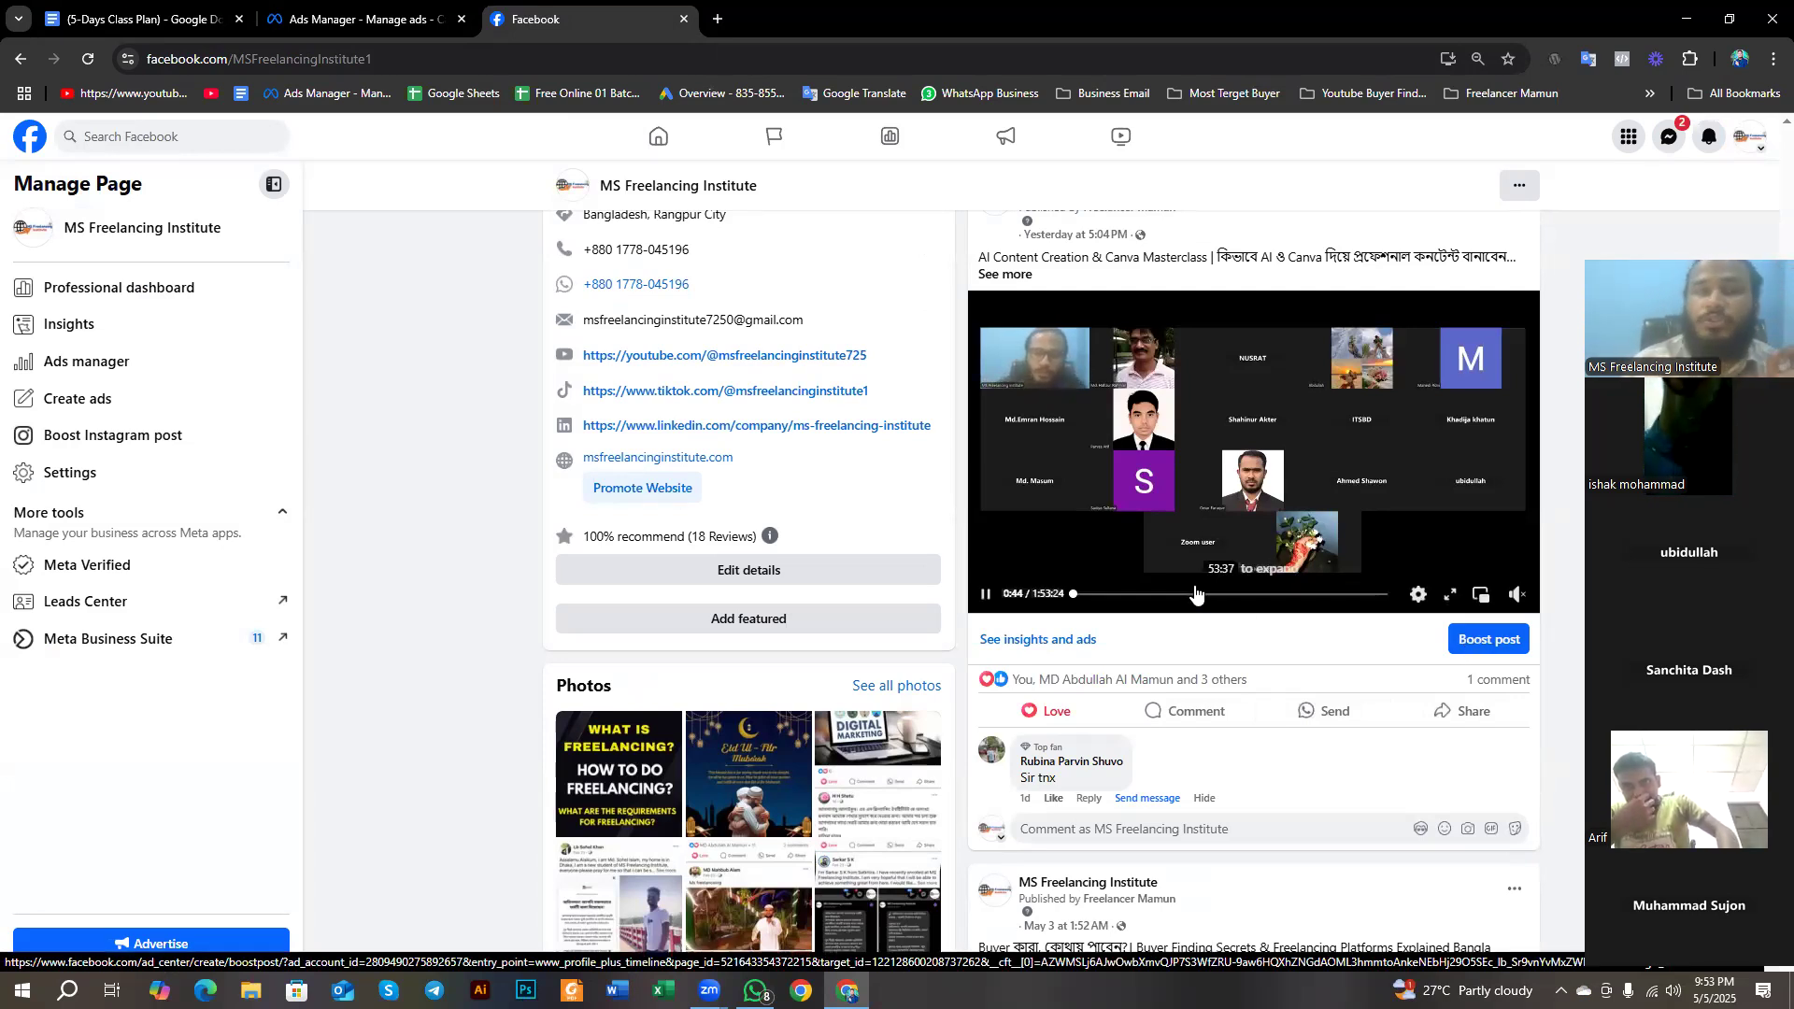
left_click(315, 8)
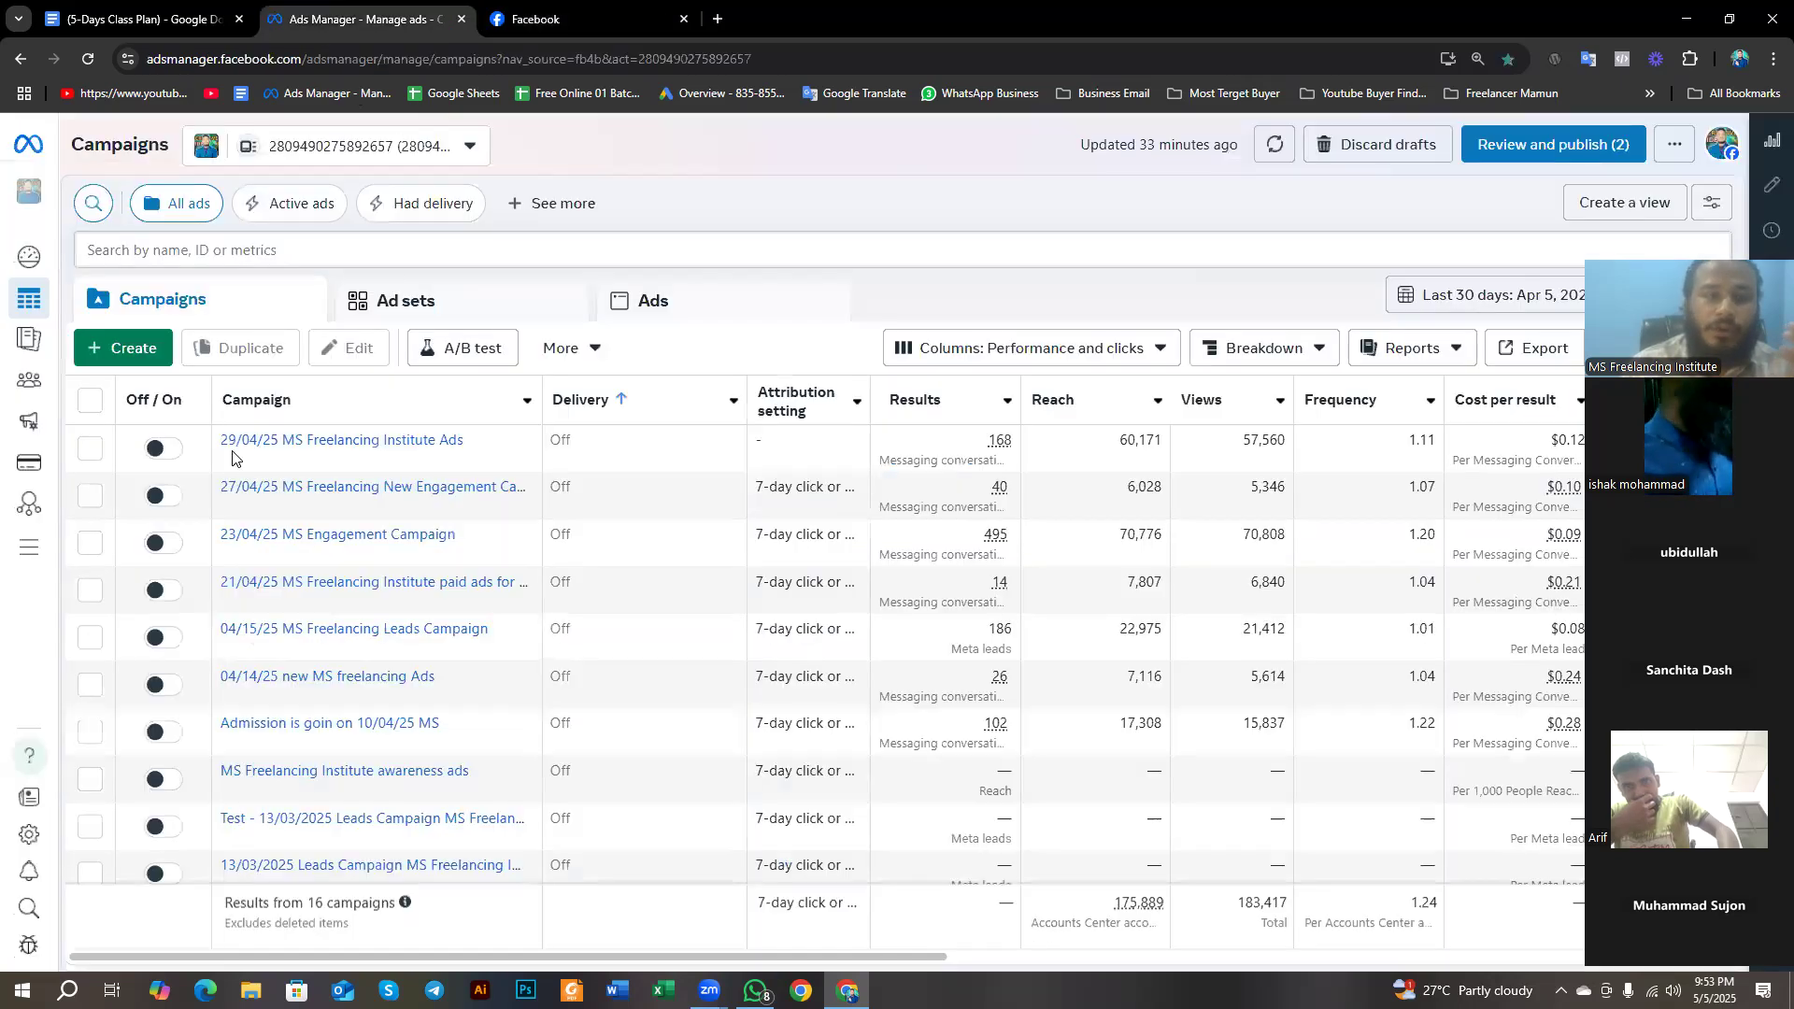
scroll(238, 561, "down", 3)
- Go back to the Facebook Page and pause the AI Content Creation & Canva Masterclass video
left_click(582, 7)
mouse_move(1002, 468)
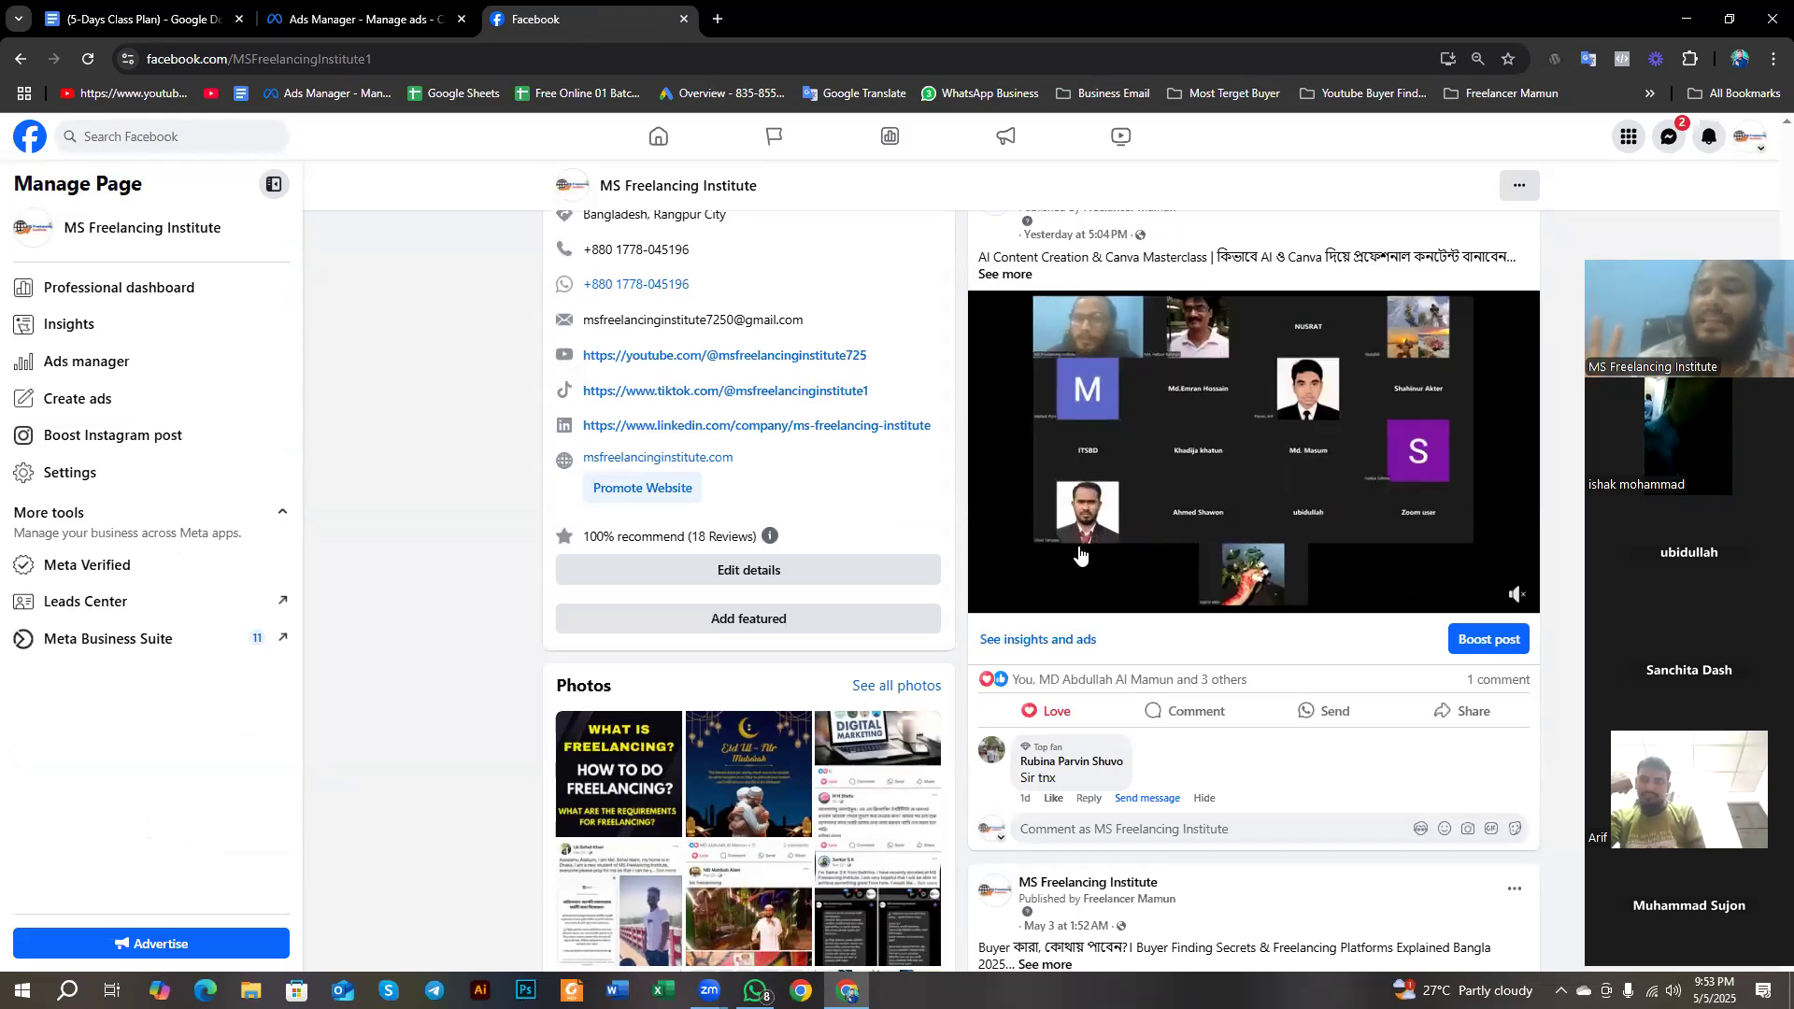
left_click(985, 596)
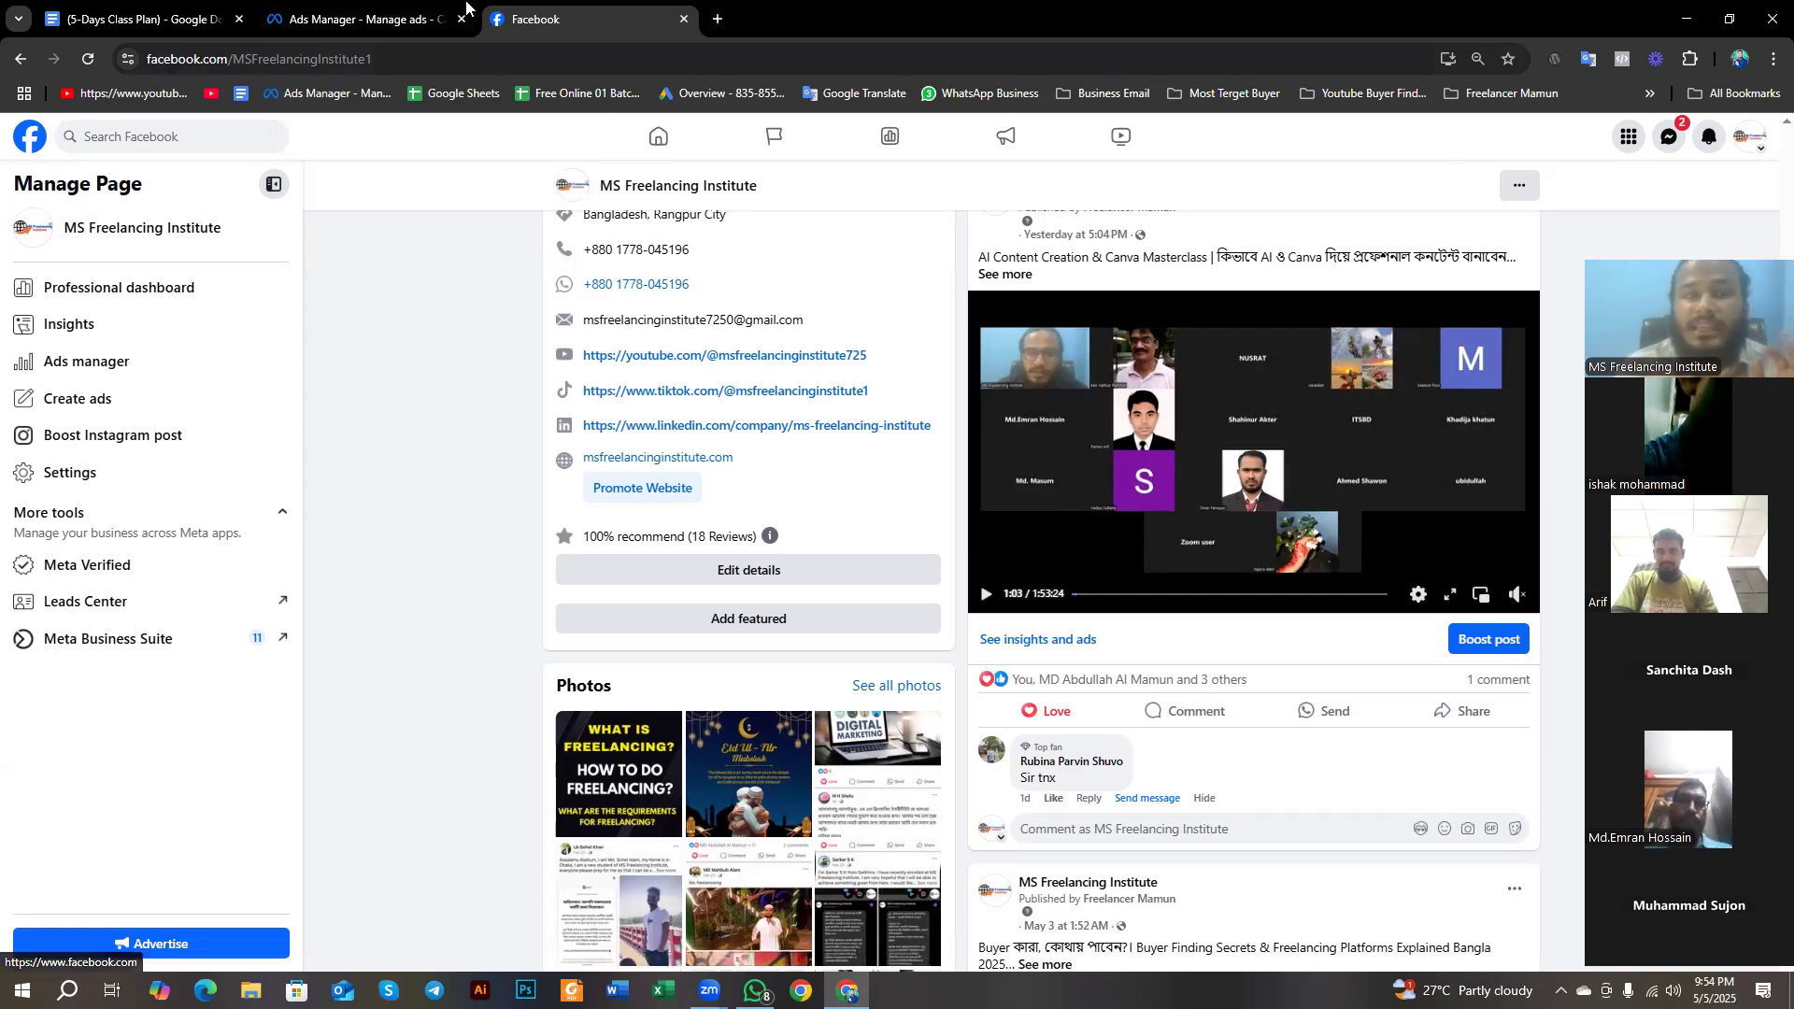
- Review the Ads Manager campaign list again and close the Facebook Page's browser tab
left_click(467, 4)
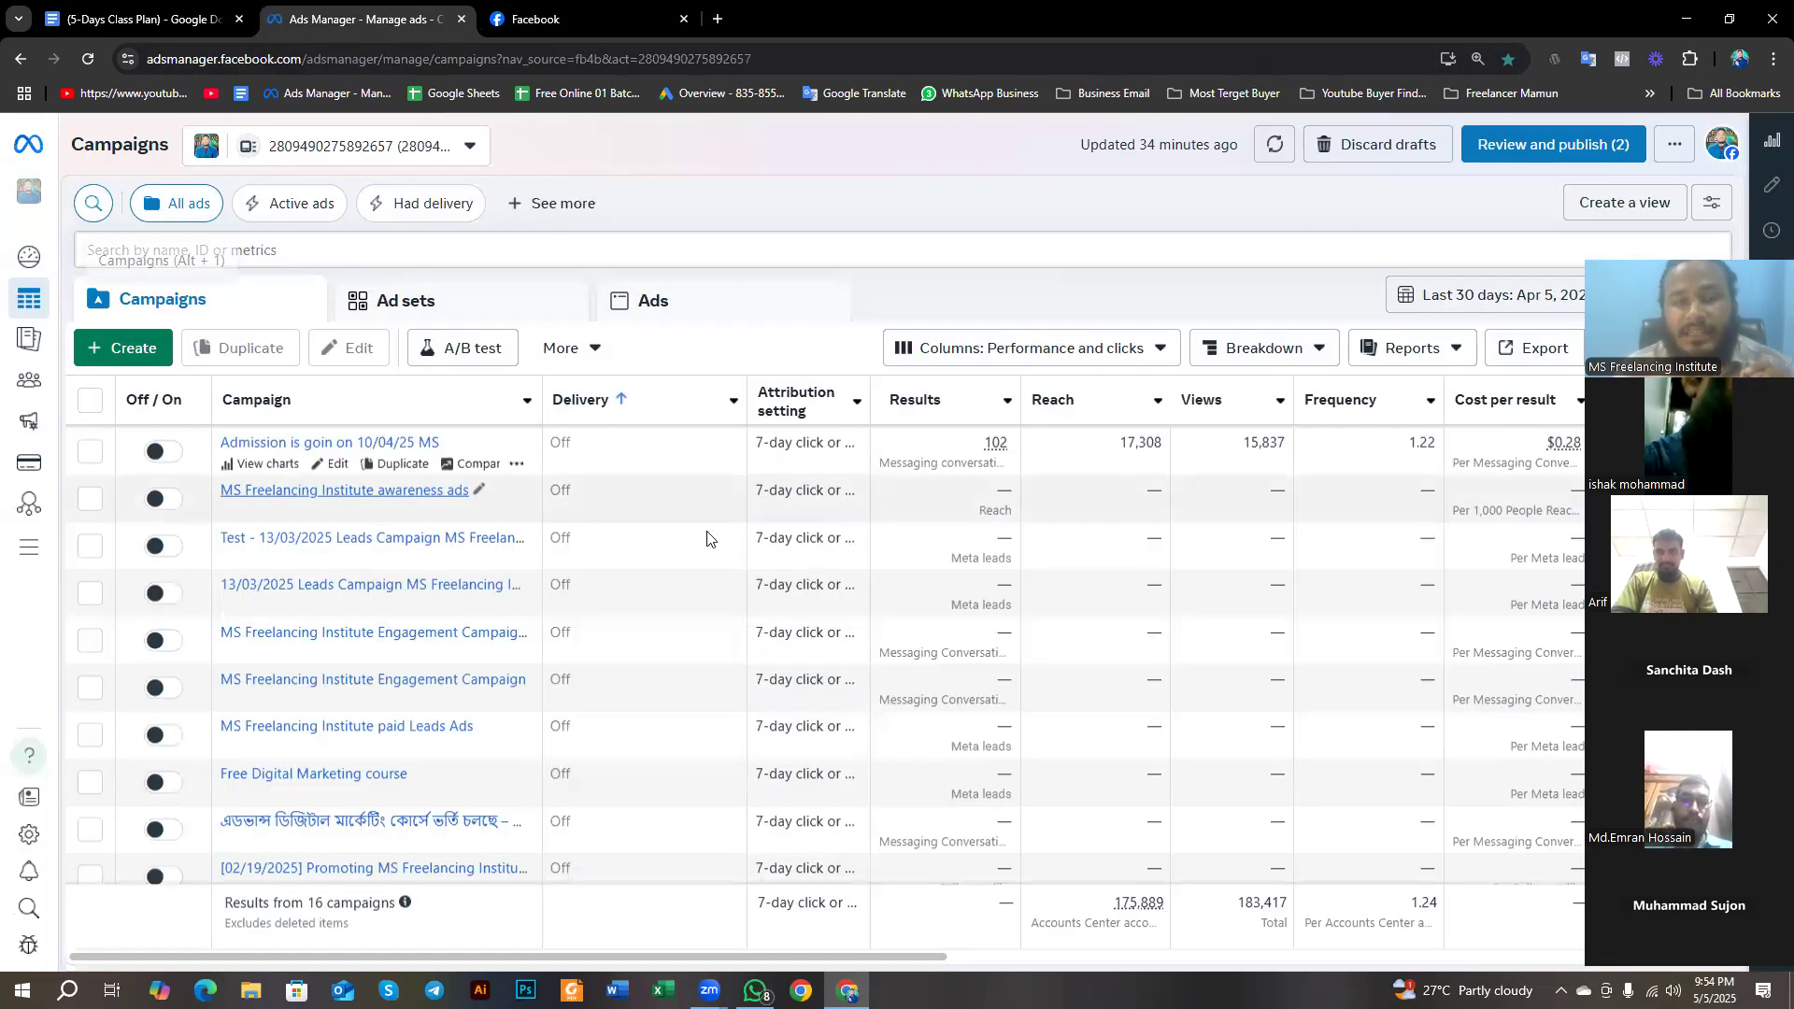
scroll(721, 524, "up", 3)
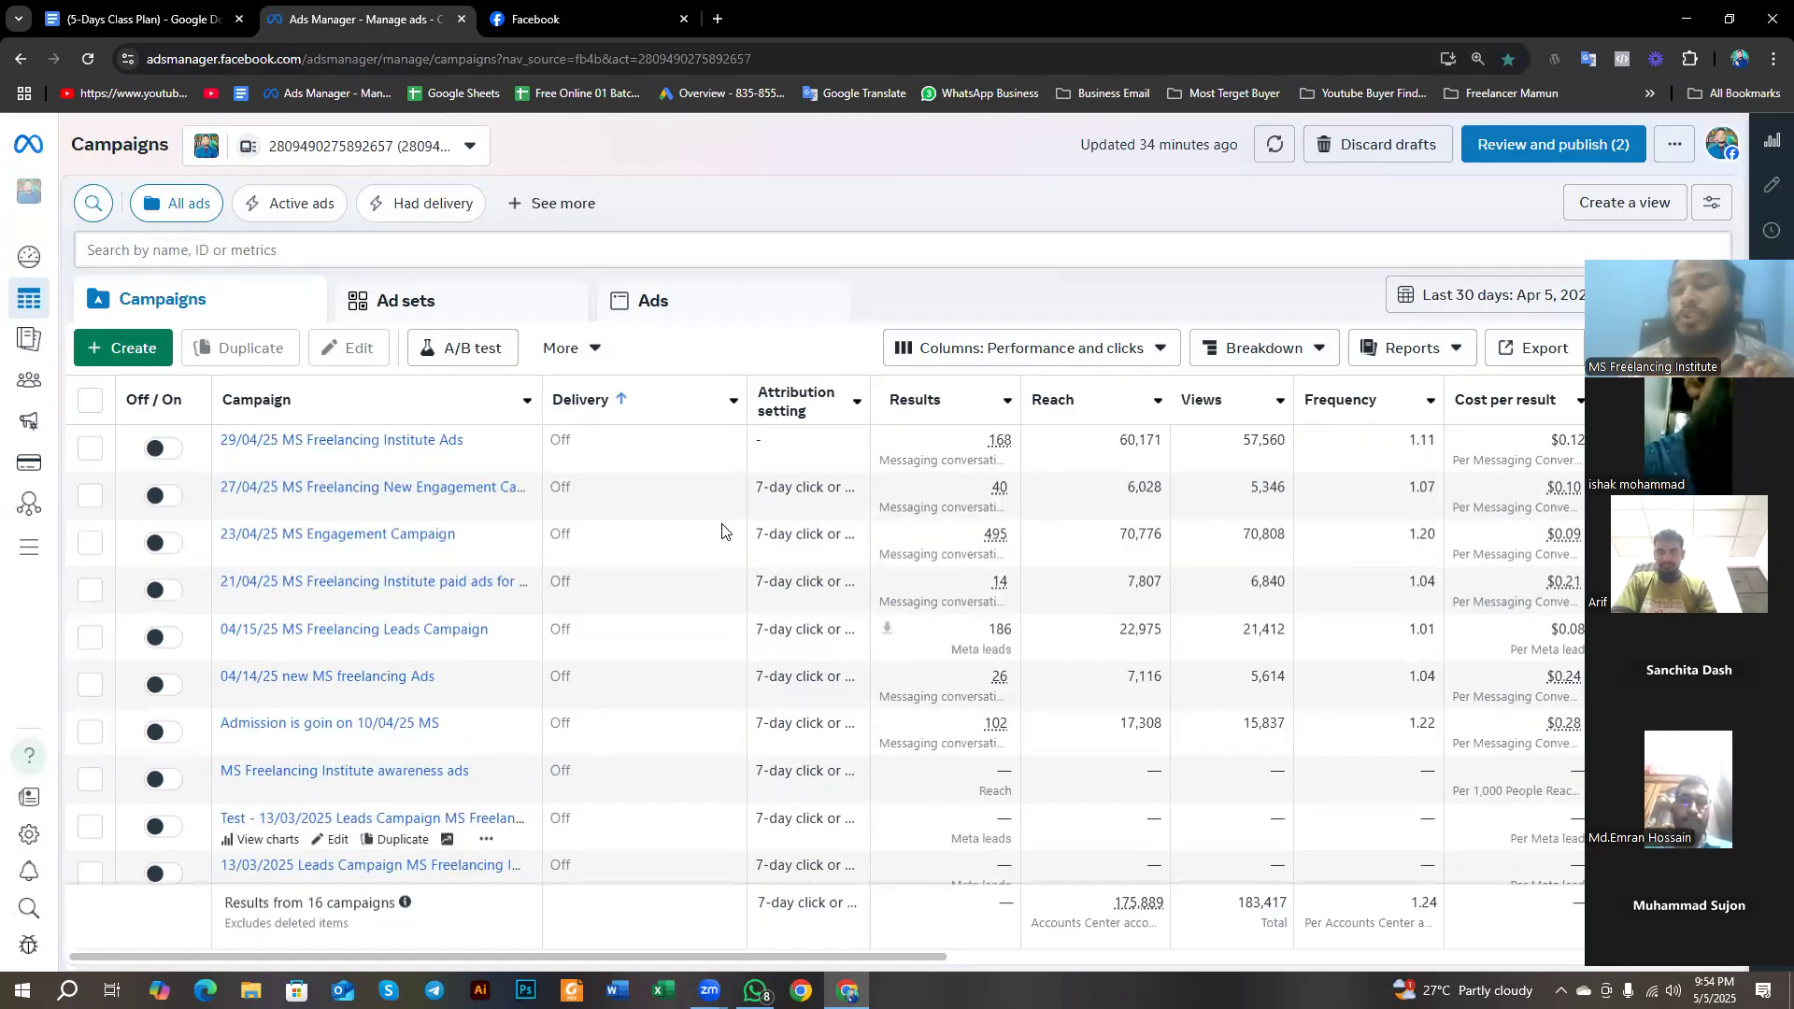
left_click(509, 11)
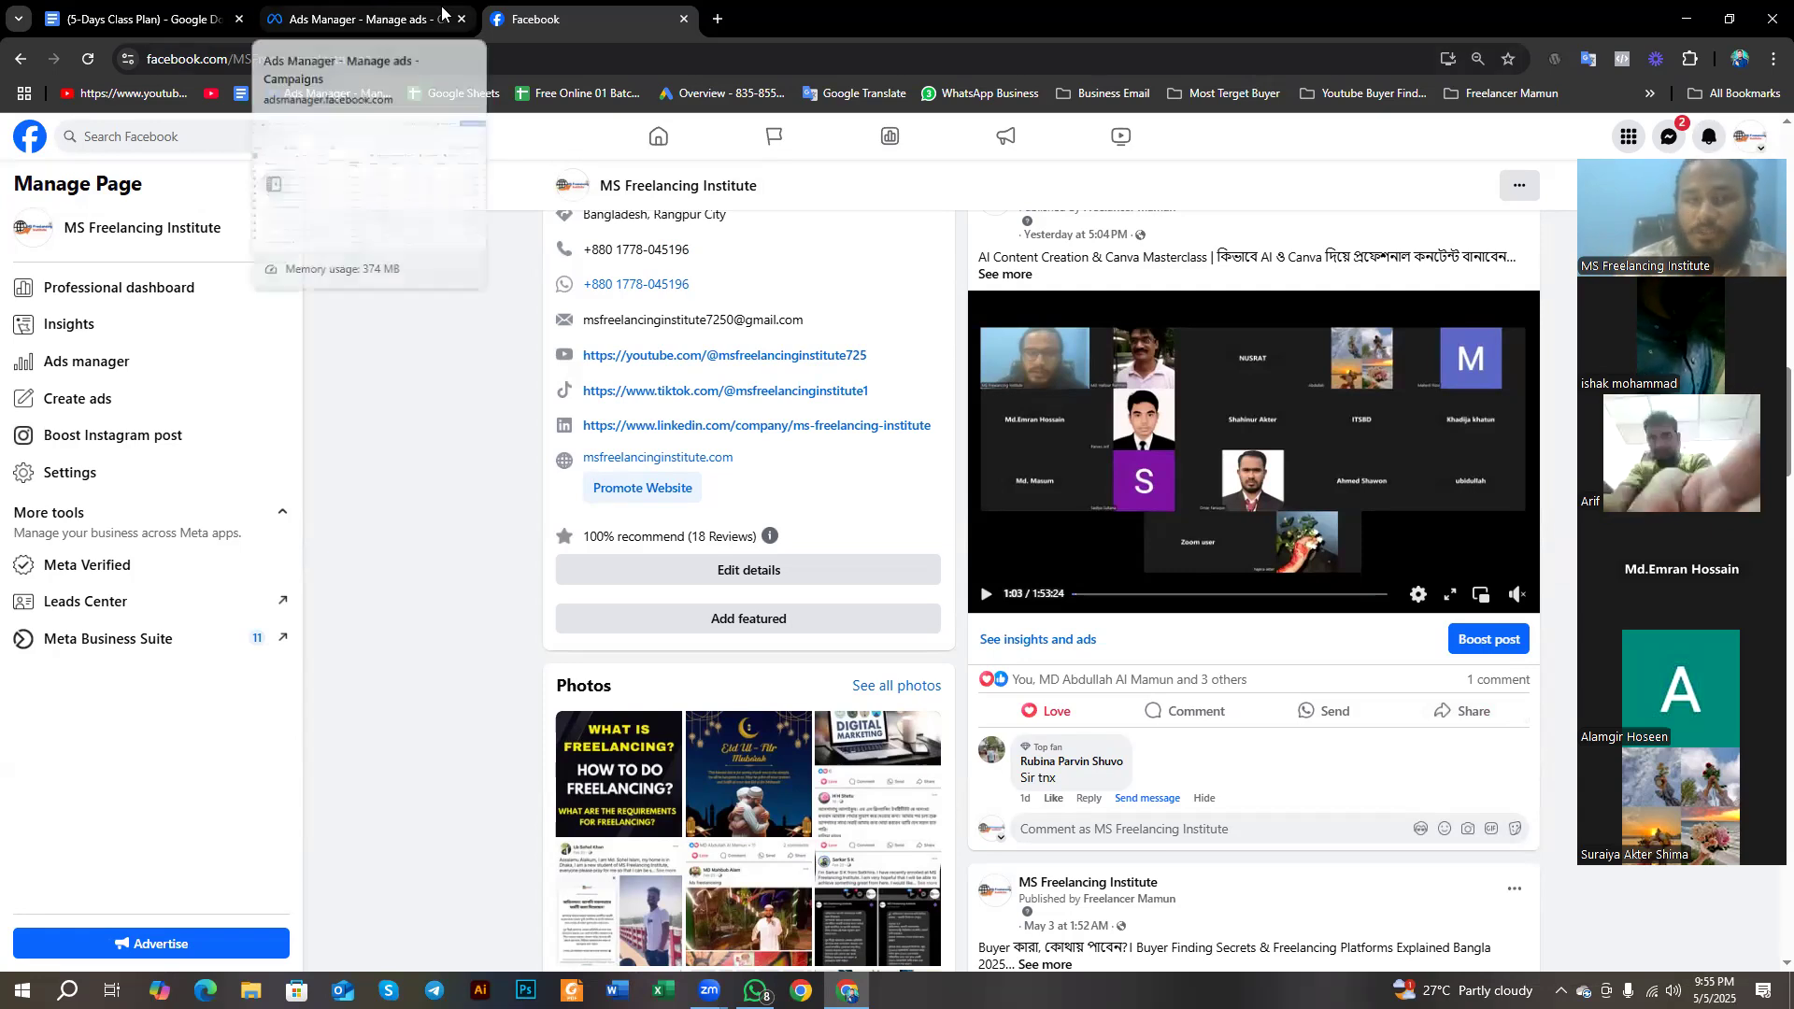
left_click(684, 18)
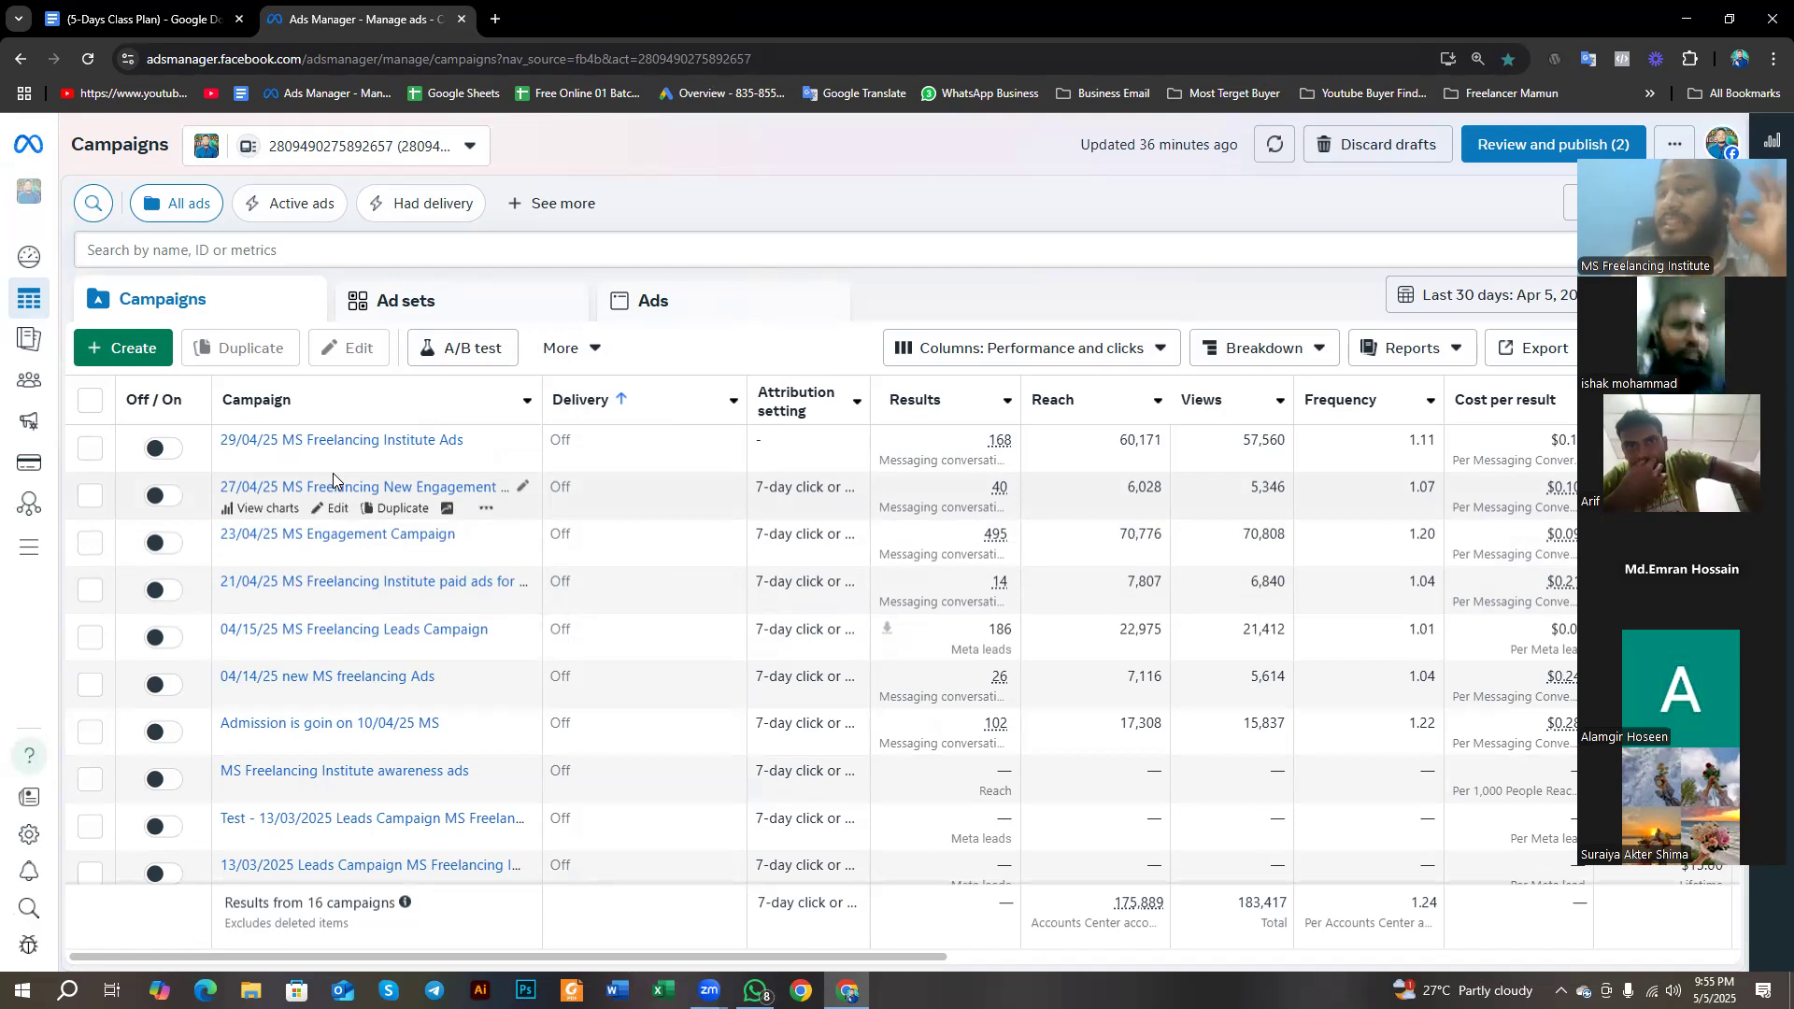
- Create a new campaign with the Engagement objective and the manual setup, and continue to its ad set
left_click(138, 361)
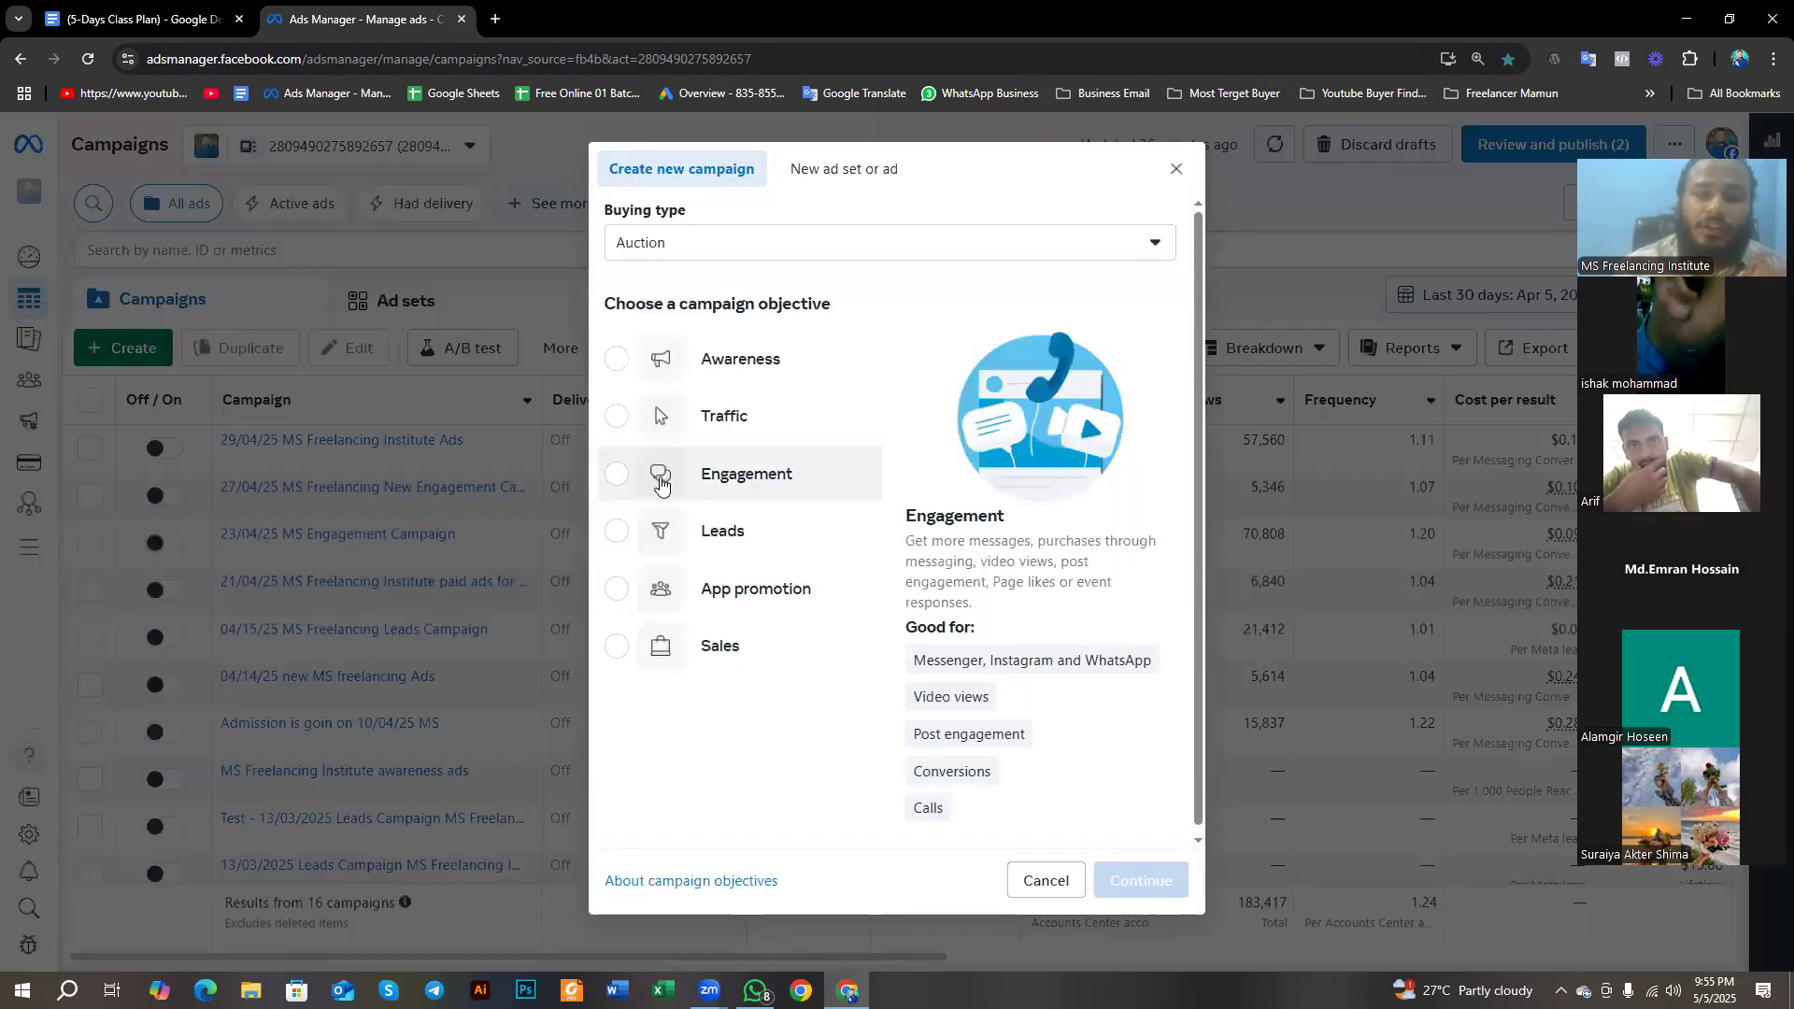
left_click(661, 478)
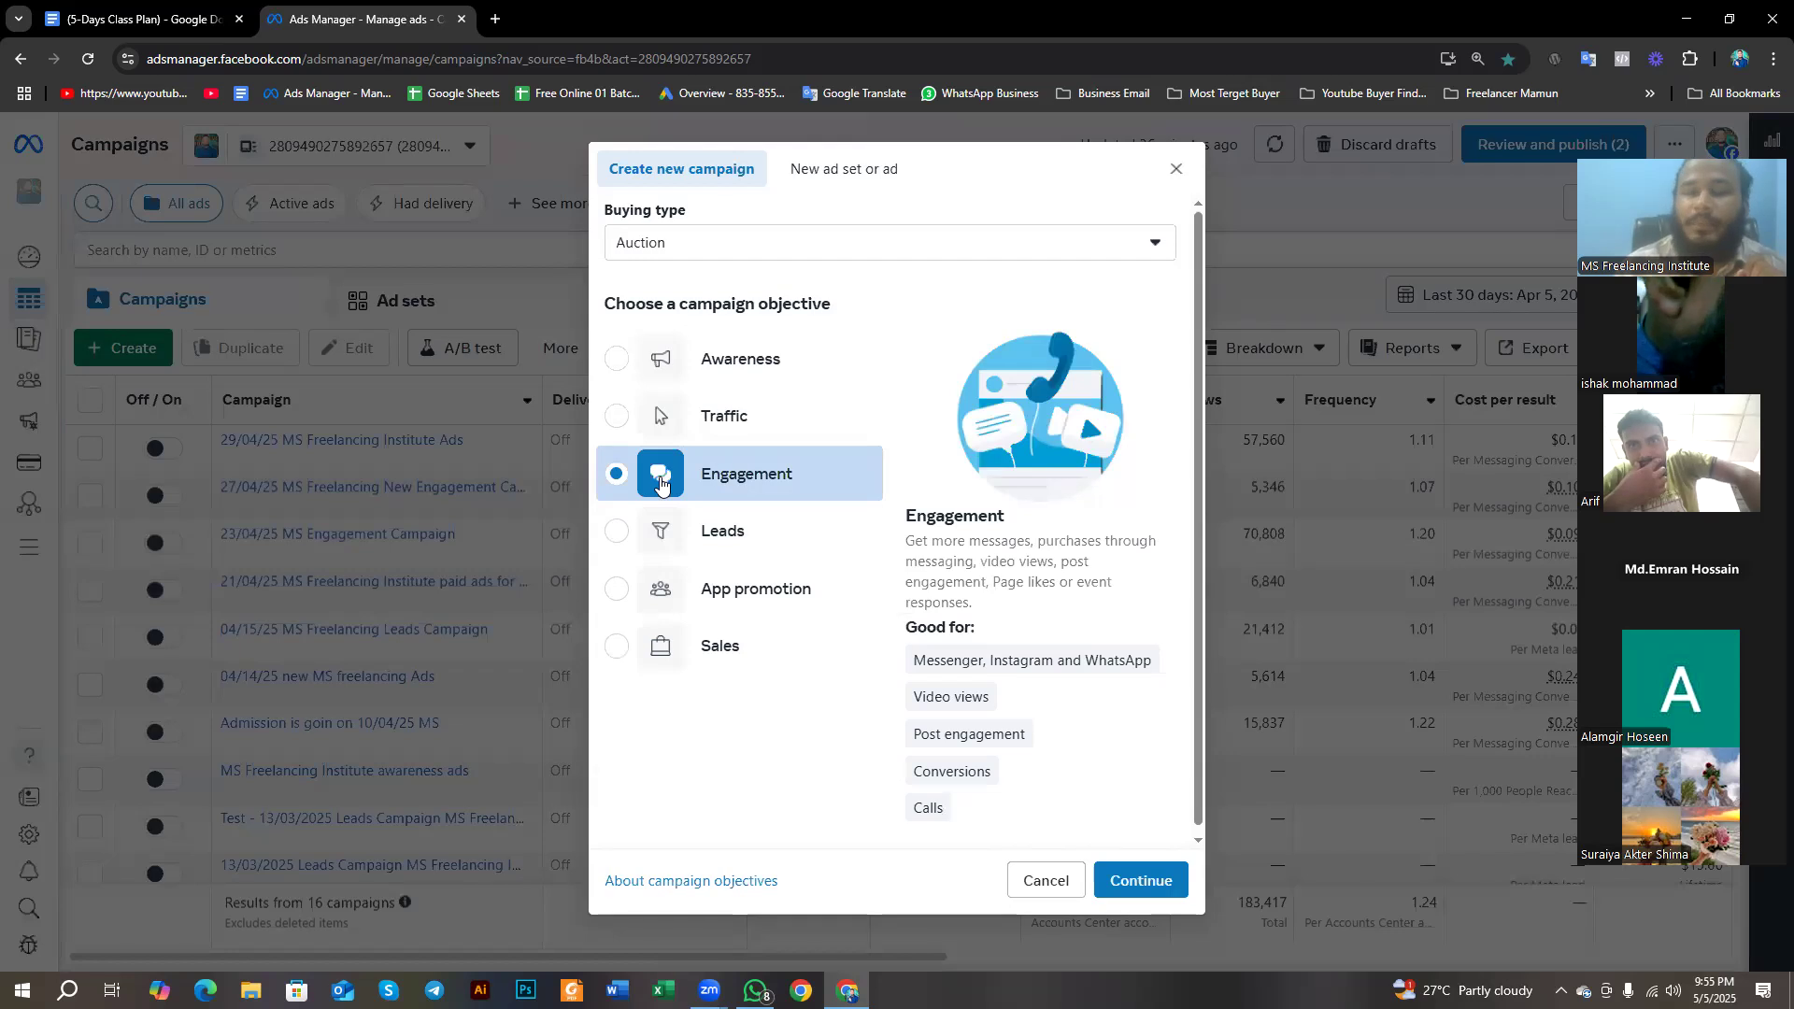
left_click(1135, 882)
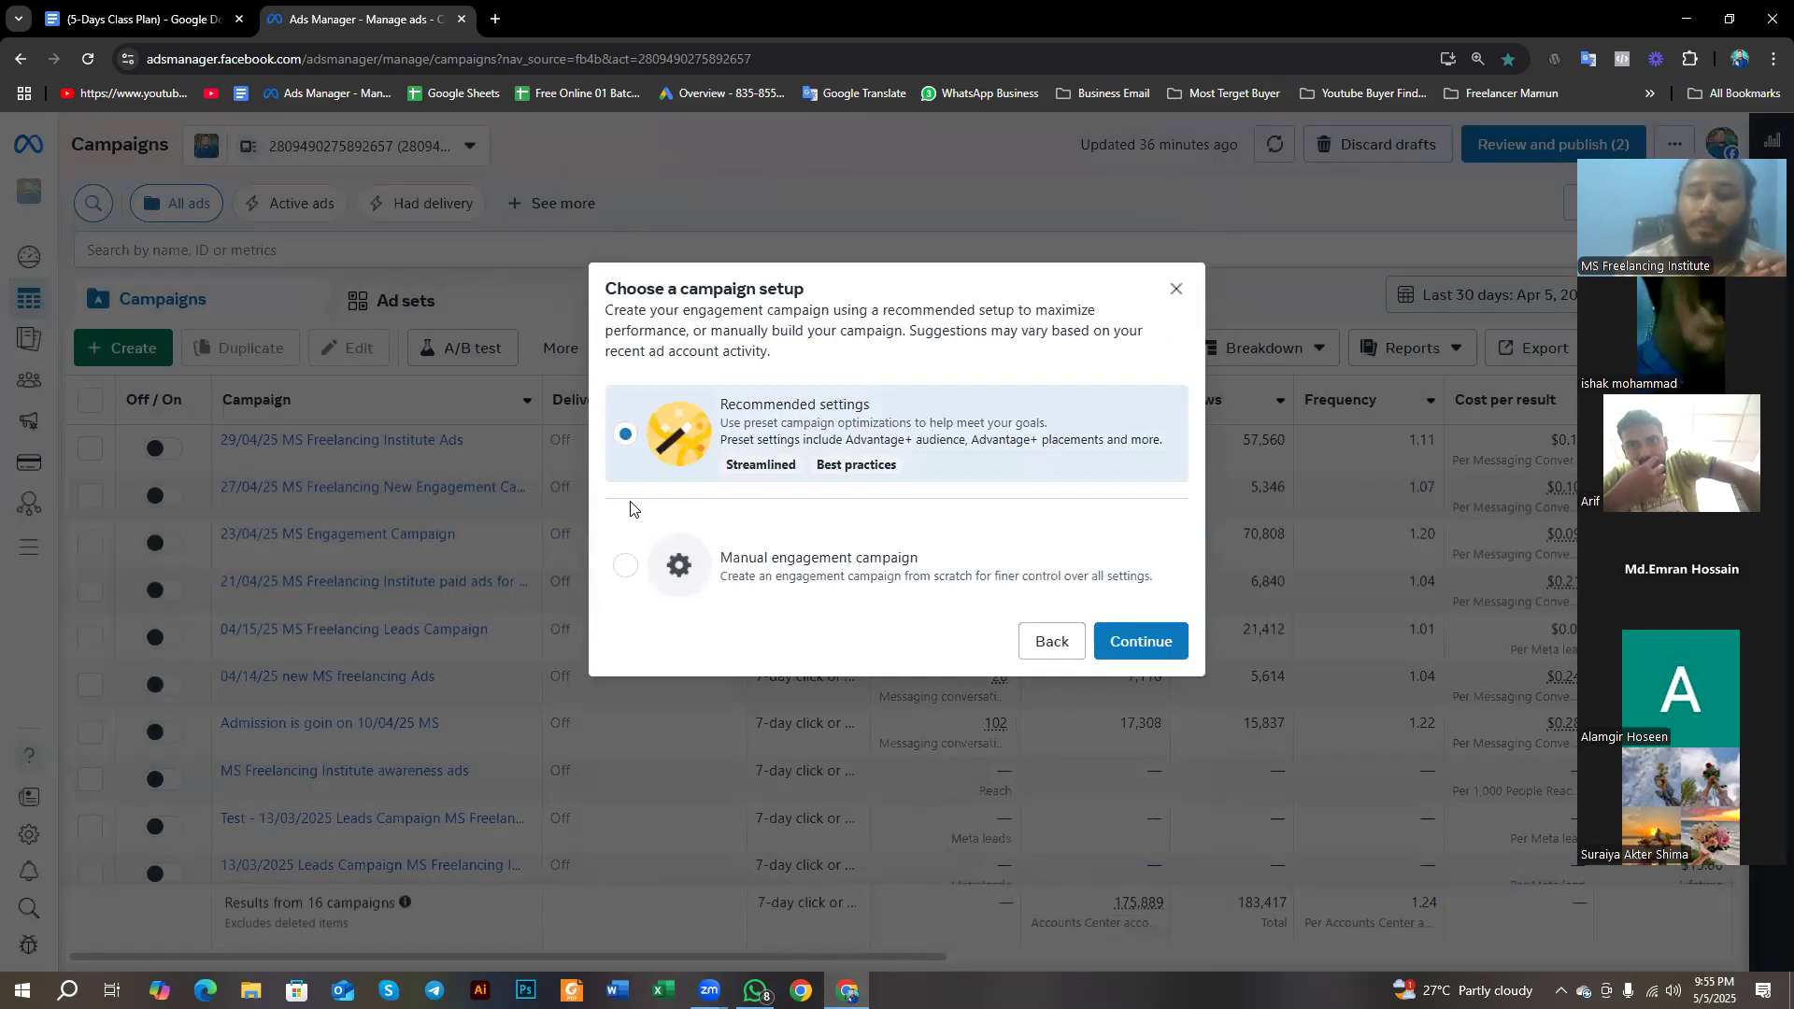
left_click(628, 569)
left_click(1160, 636)
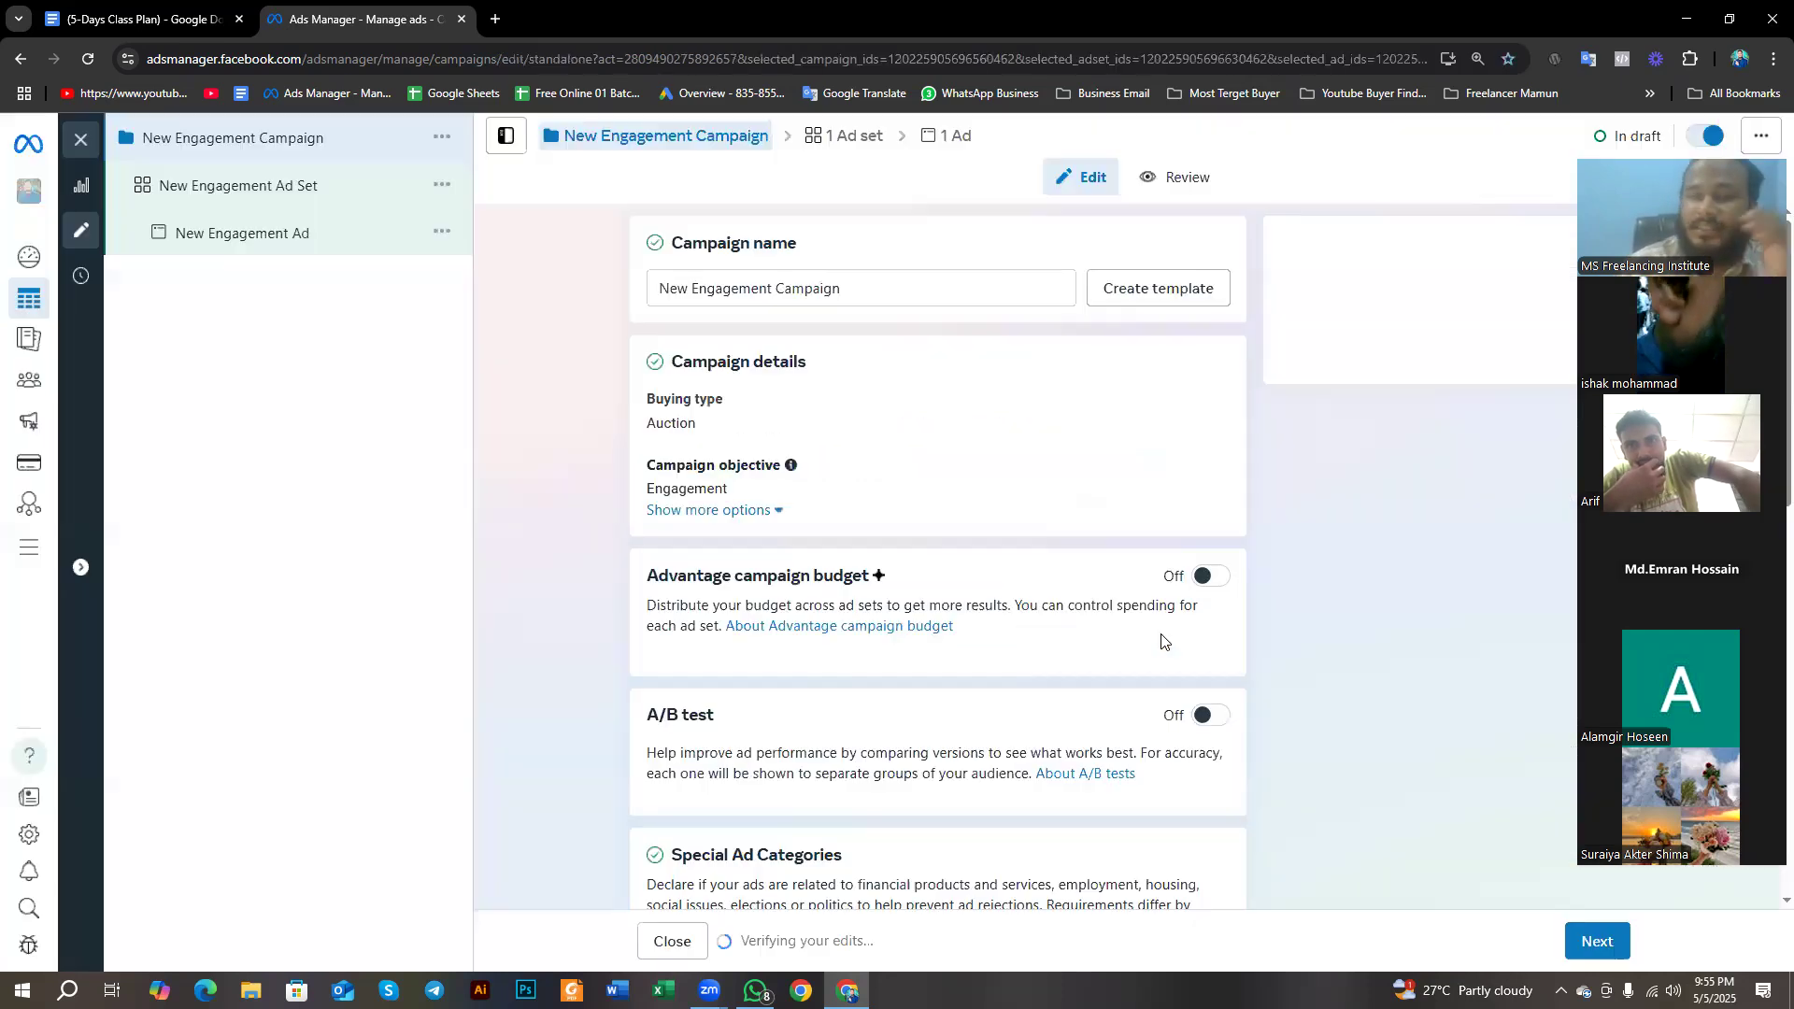
scroll(1246, 905, "down", 2)
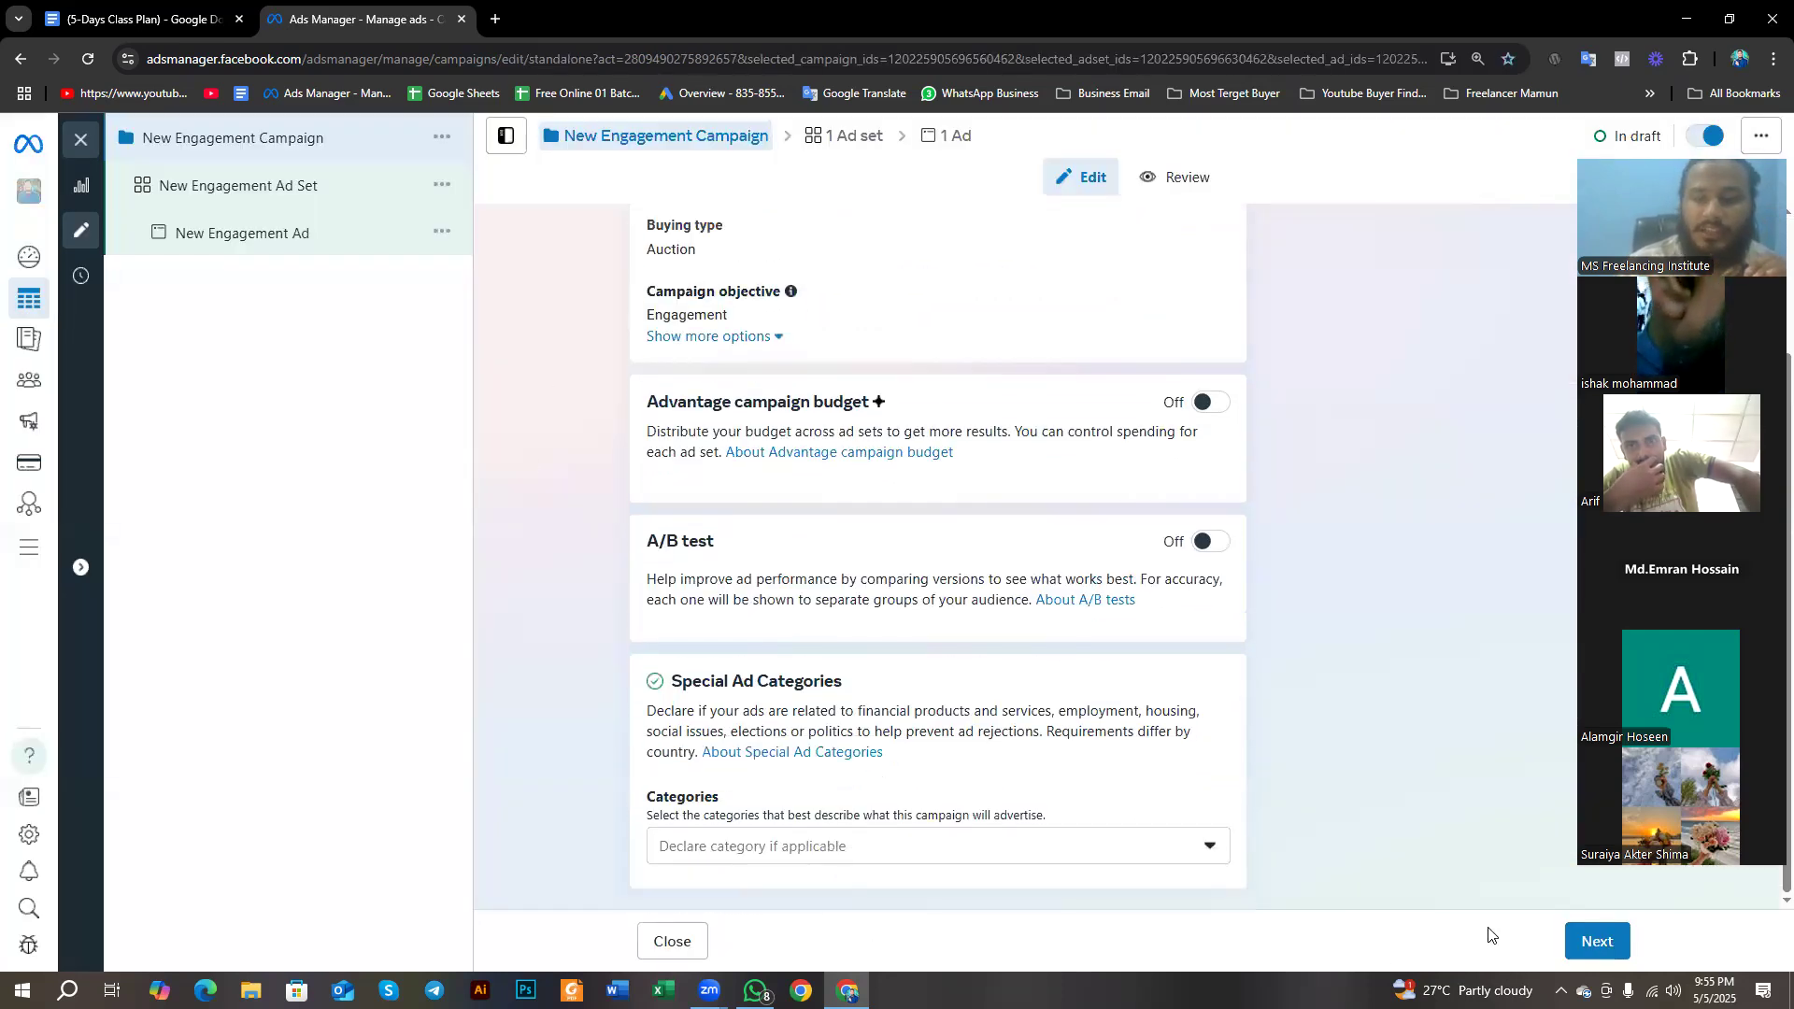
left_click(1596, 943)
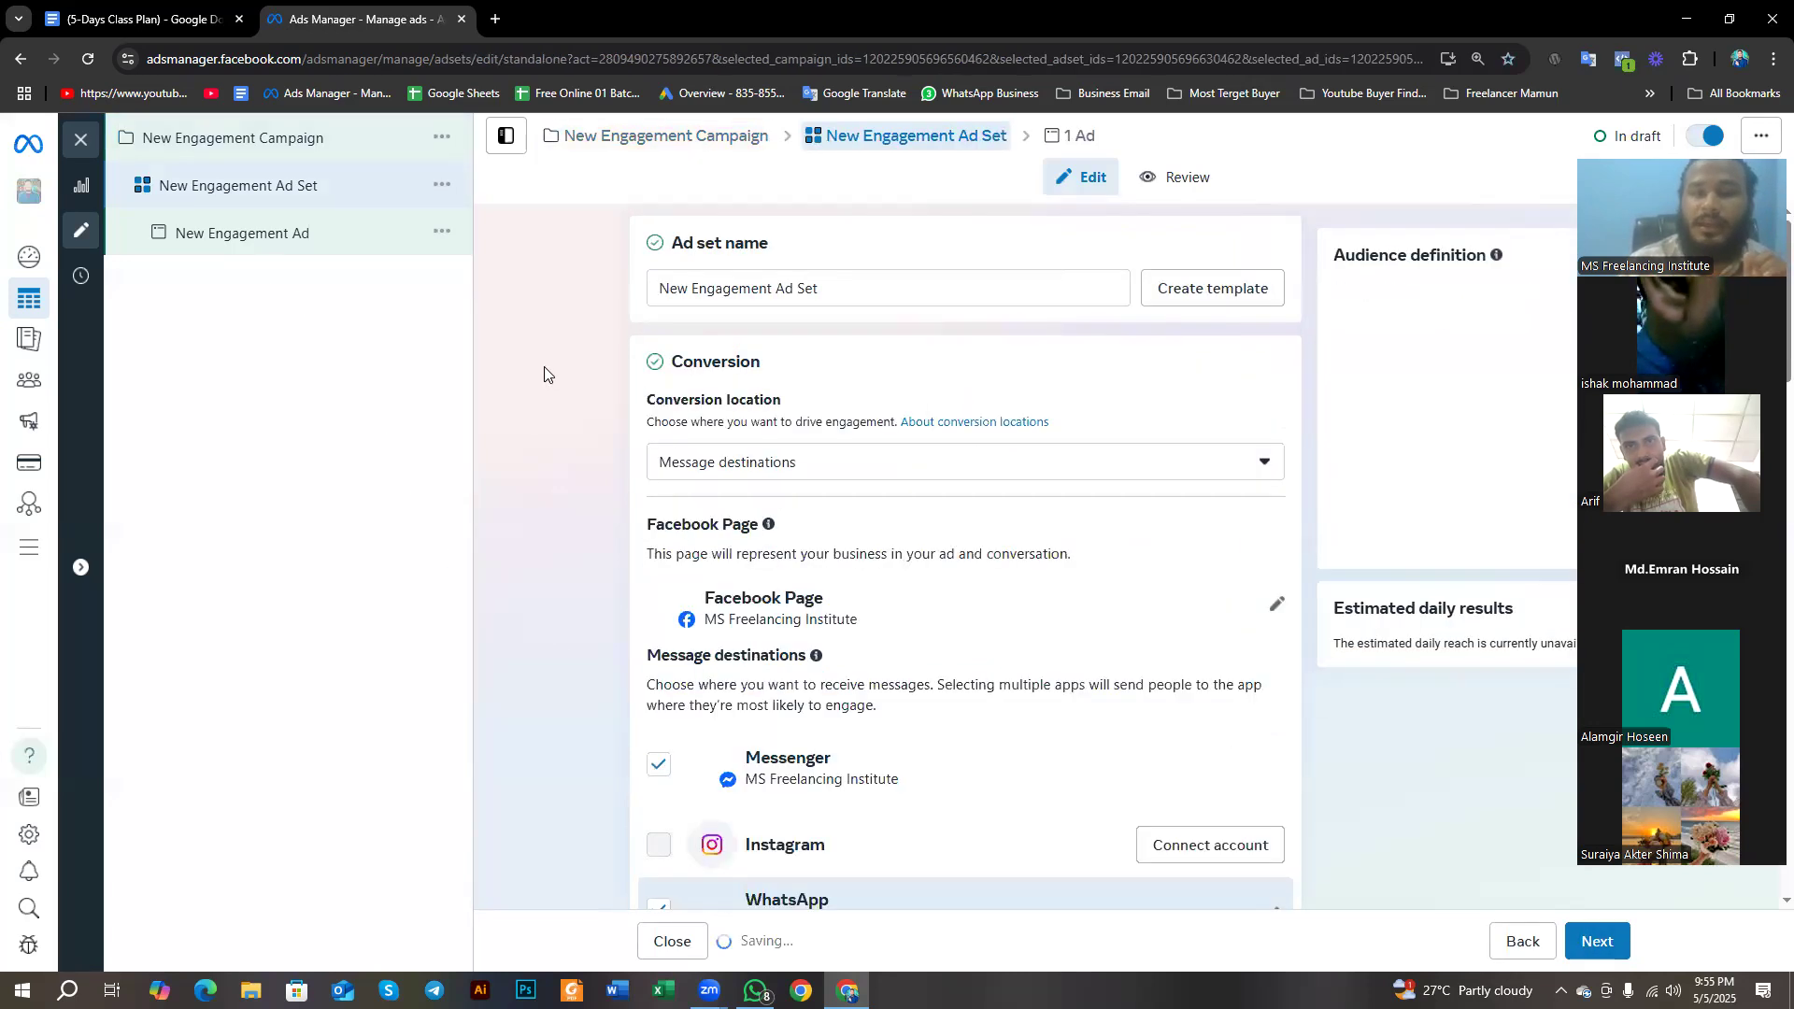
- Examine the ad set's conversion settings and the available budget types
scroll(589, 439, "down", 10)
scroll(579, 465, "down", 10)
scroll(578, 474, "up", 10)
scroll(578, 478, "down", 8)
left_click(744, 298)
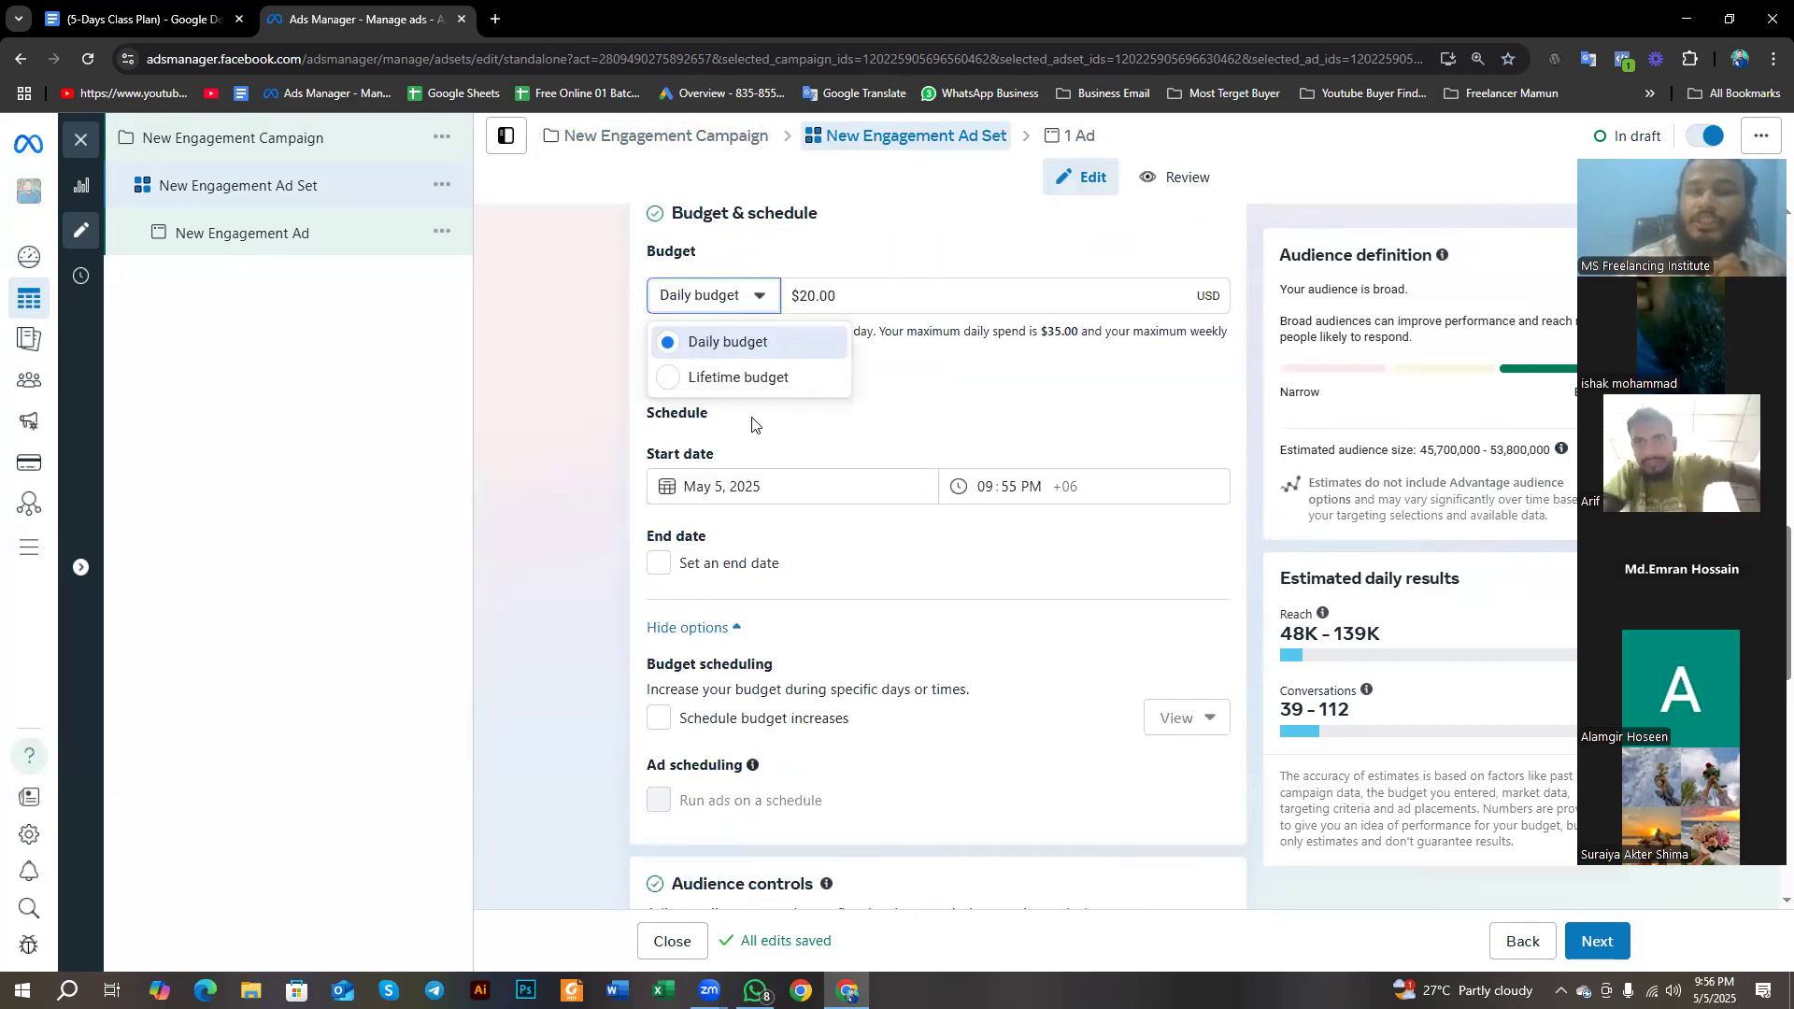
left_click(575, 491)
- Switch the ad set from Advantage+ audience to the original audience options
scroll(576, 491, "down", 4)
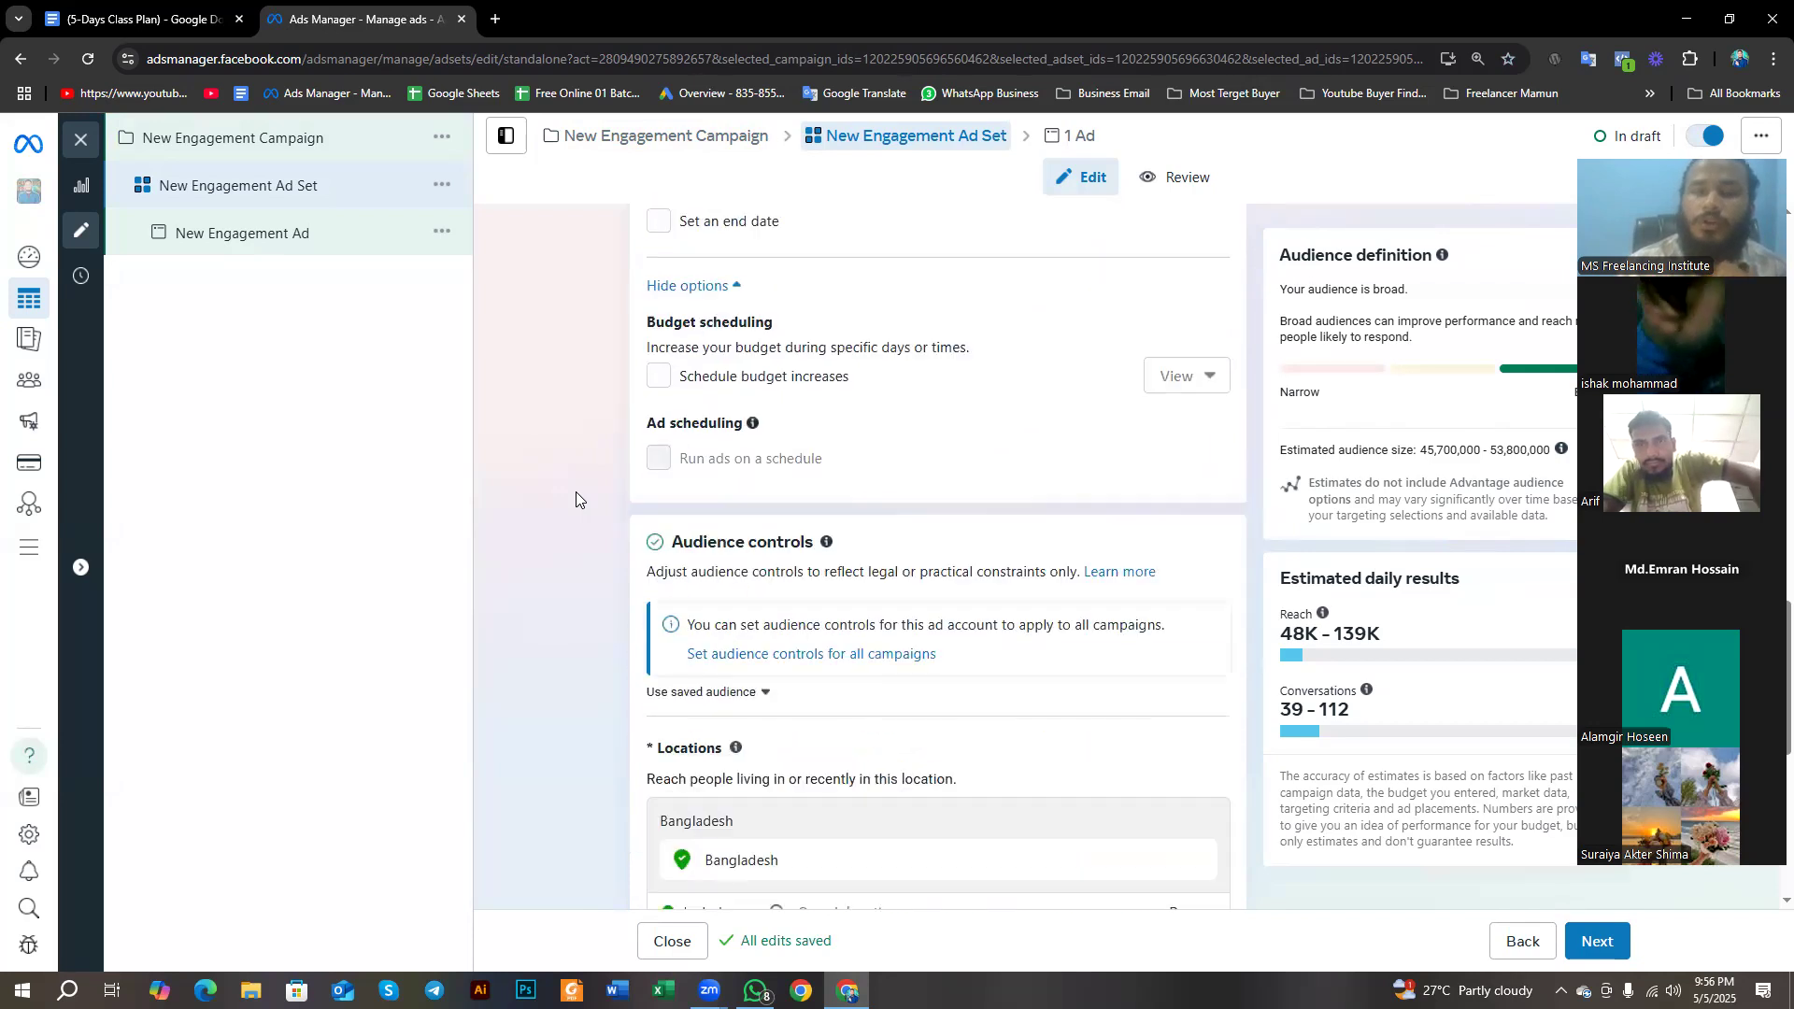
scroll(577, 495, "down", 5)
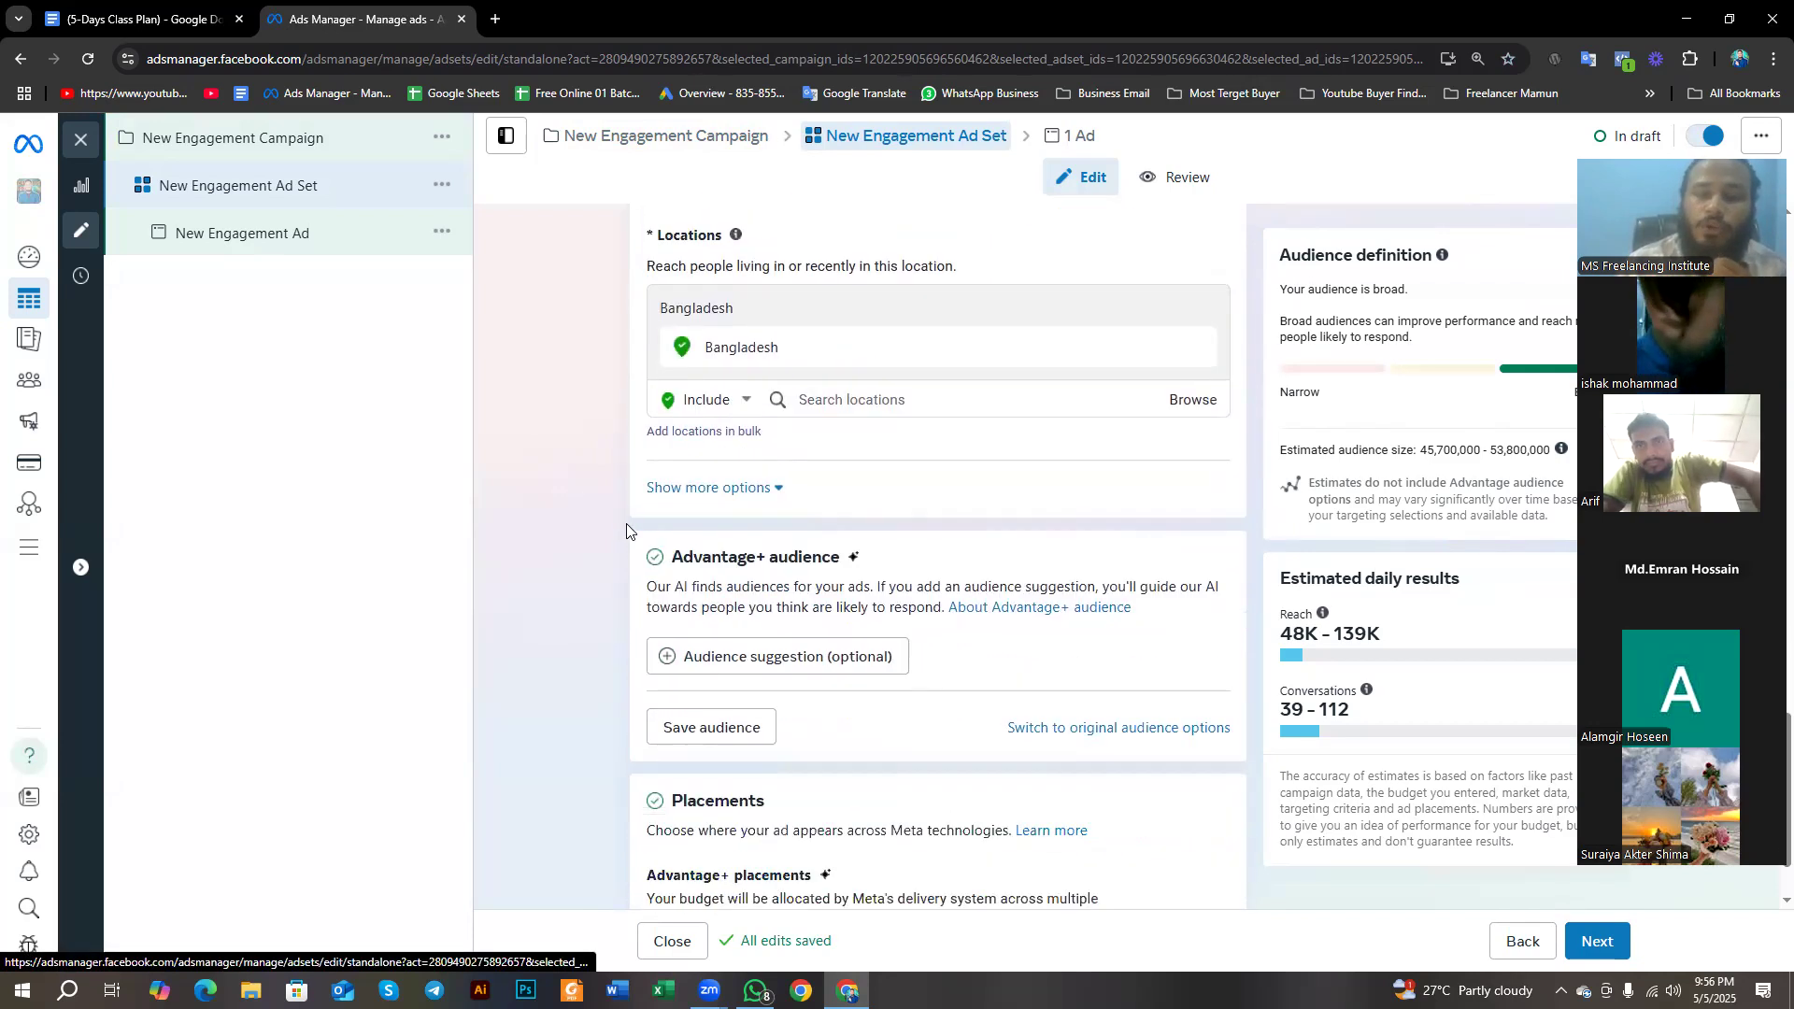
scroll(627, 532, "down", 1)
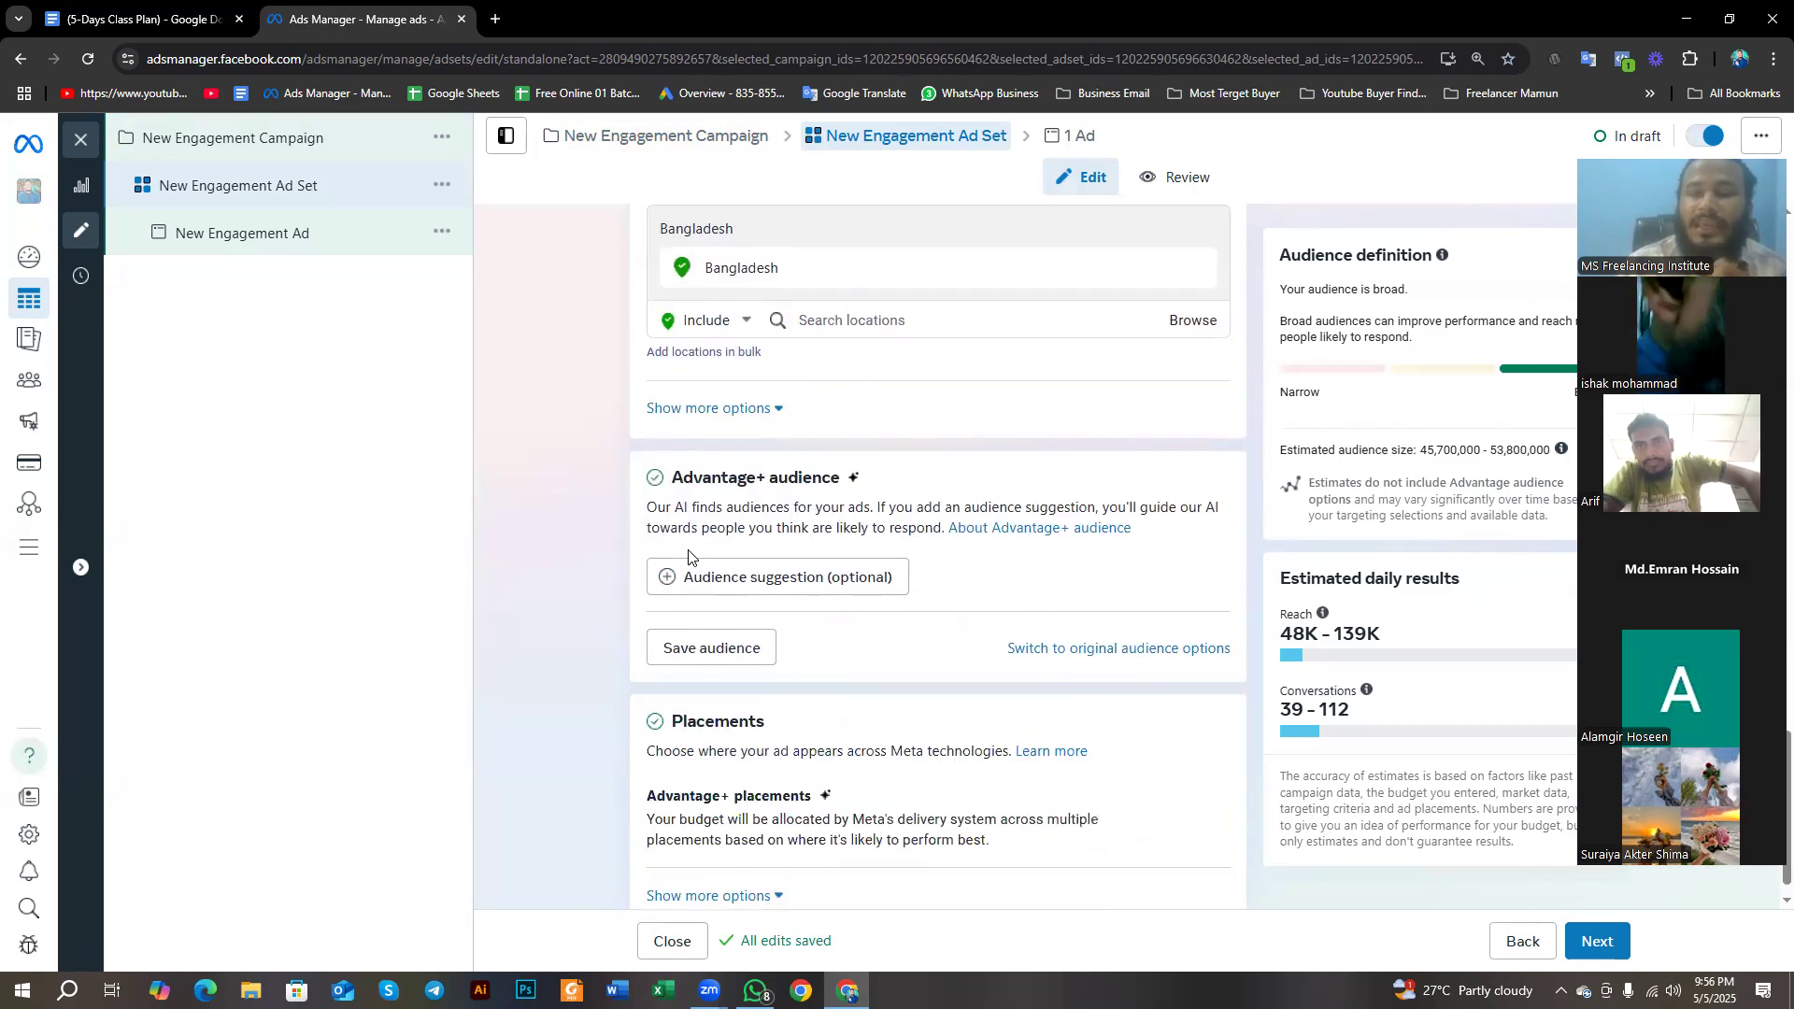
left_click(1054, 651)
left_click(854, 556)
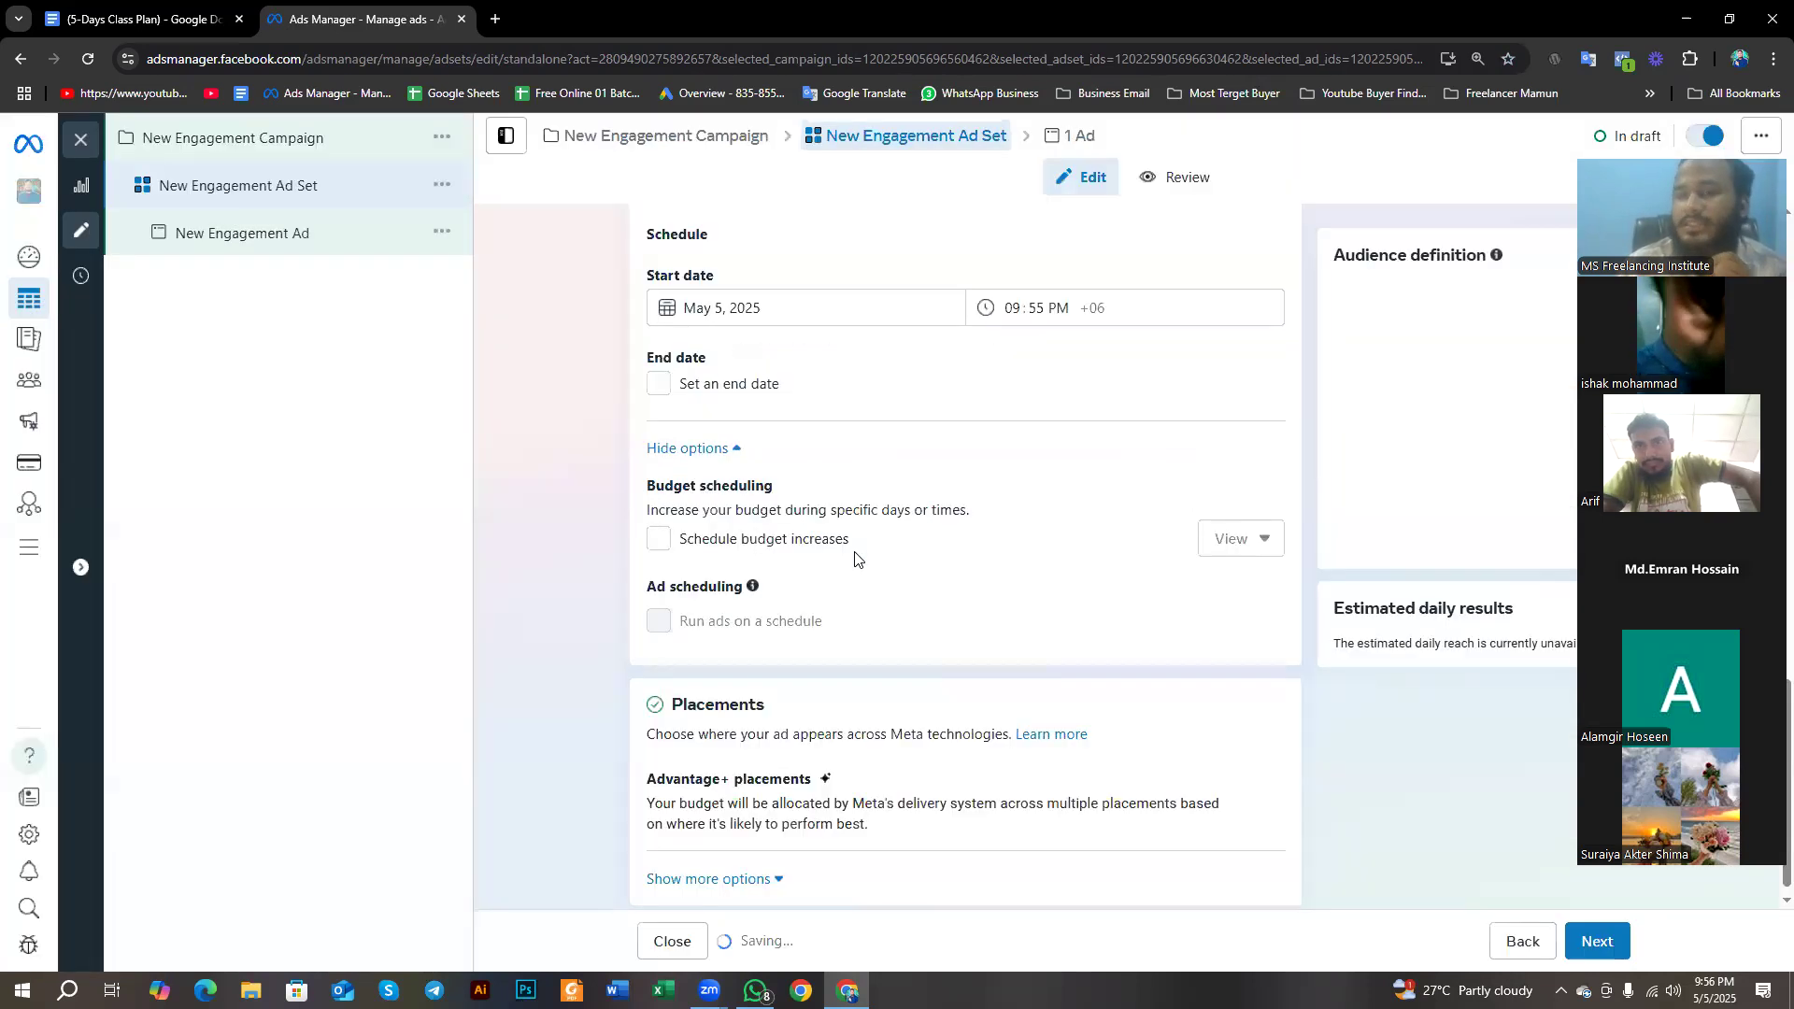
- Examine the ad set's location, age, gender, detailed targeting and language settings
scroll(860, 571, "down", 6)
scroll(870, 585, "down", 6)
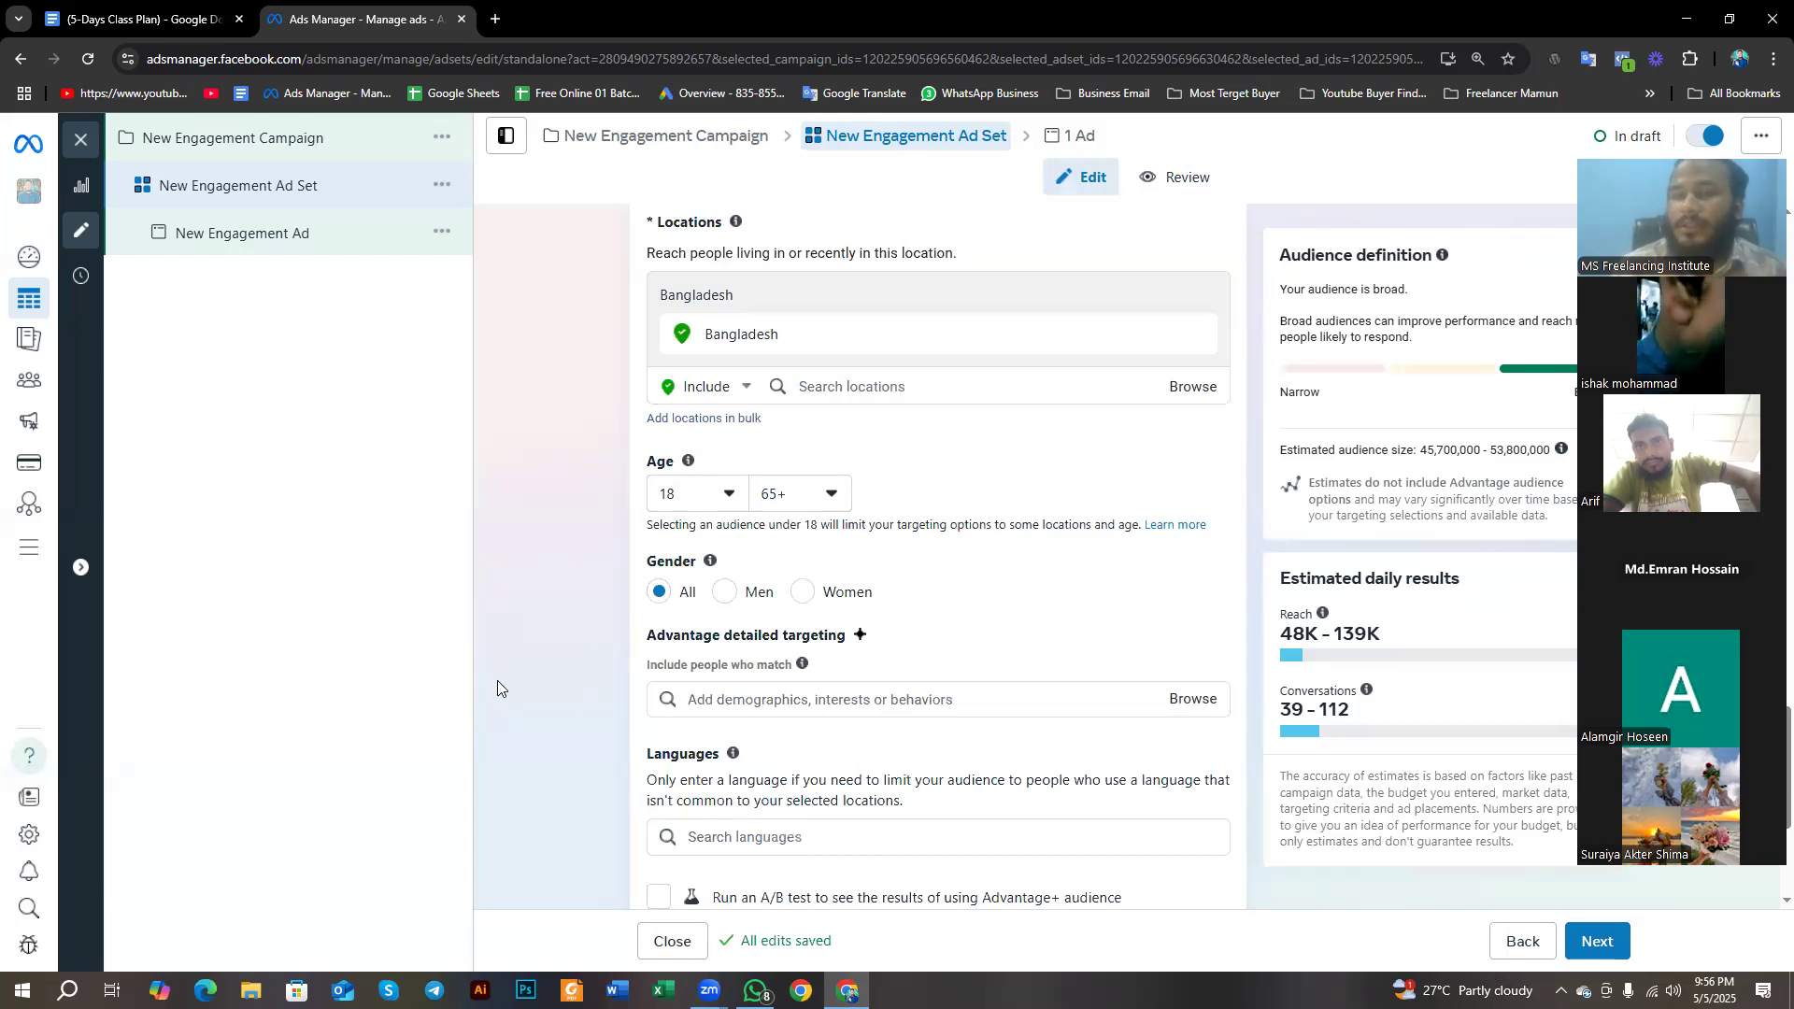
scroll(512, 679, "down", 1)
scroll(512, 678, "up", 1)
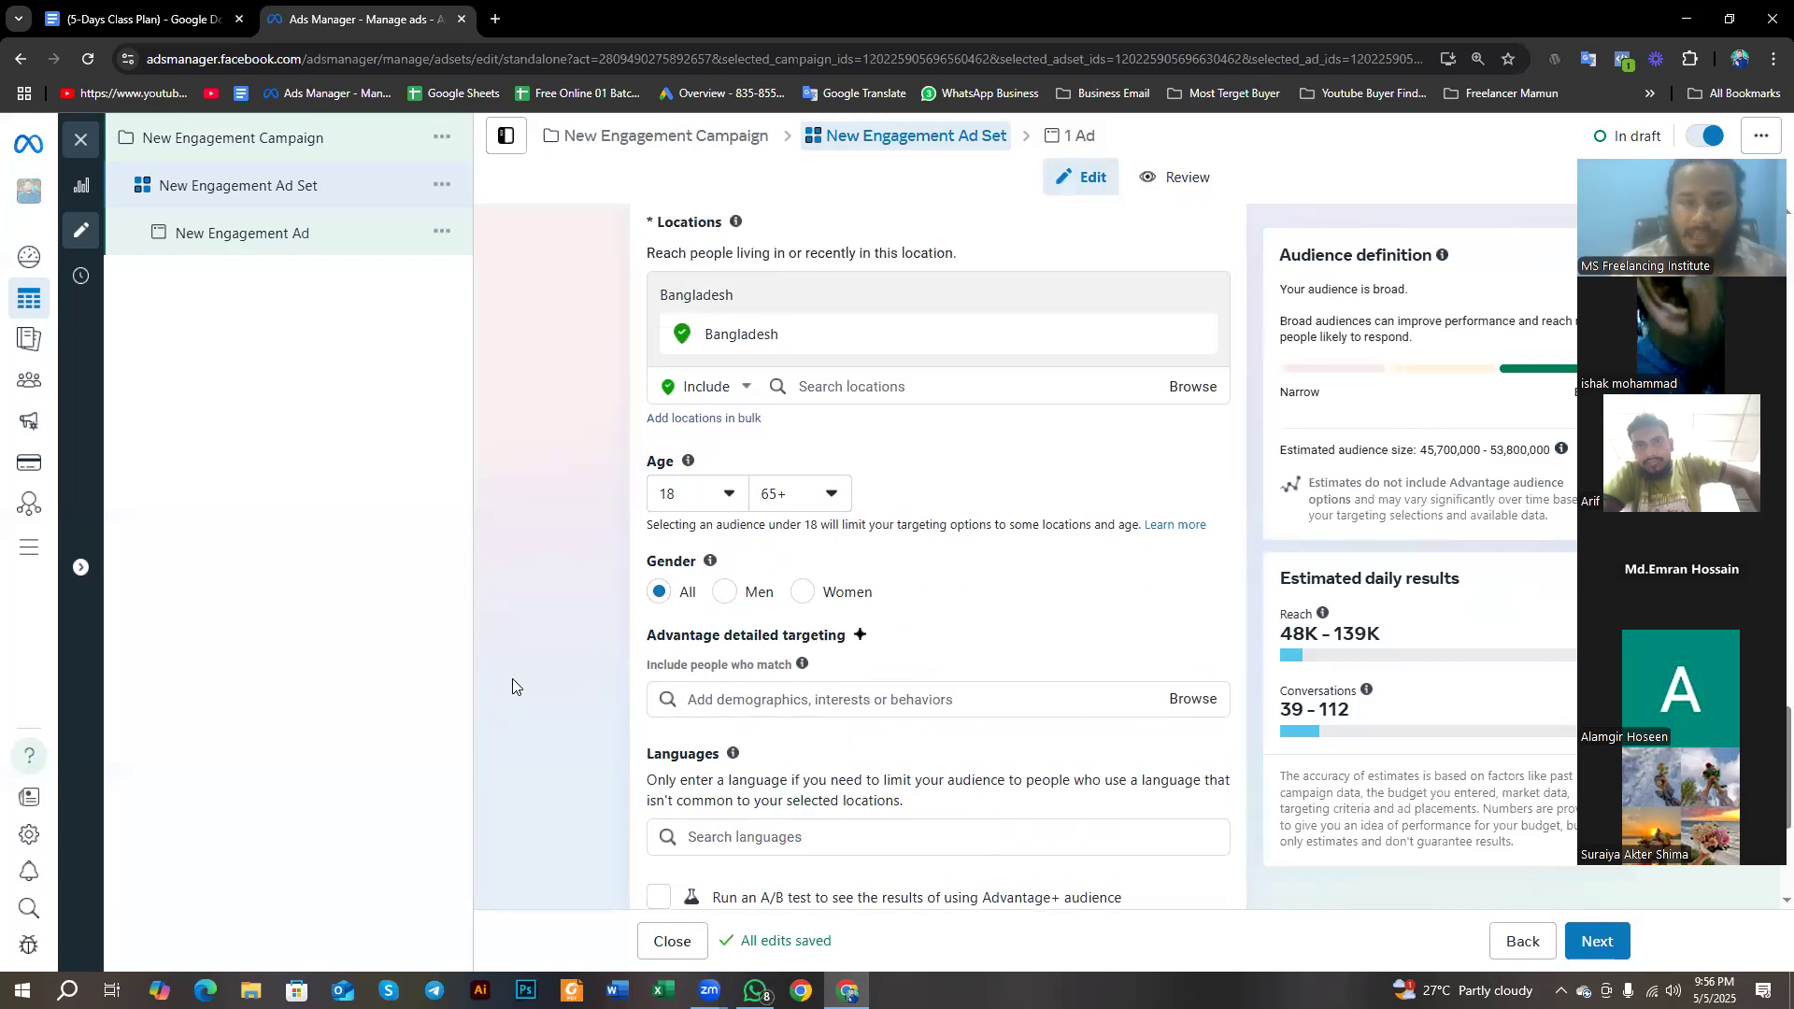
scroll(660, 290, "up", 1)
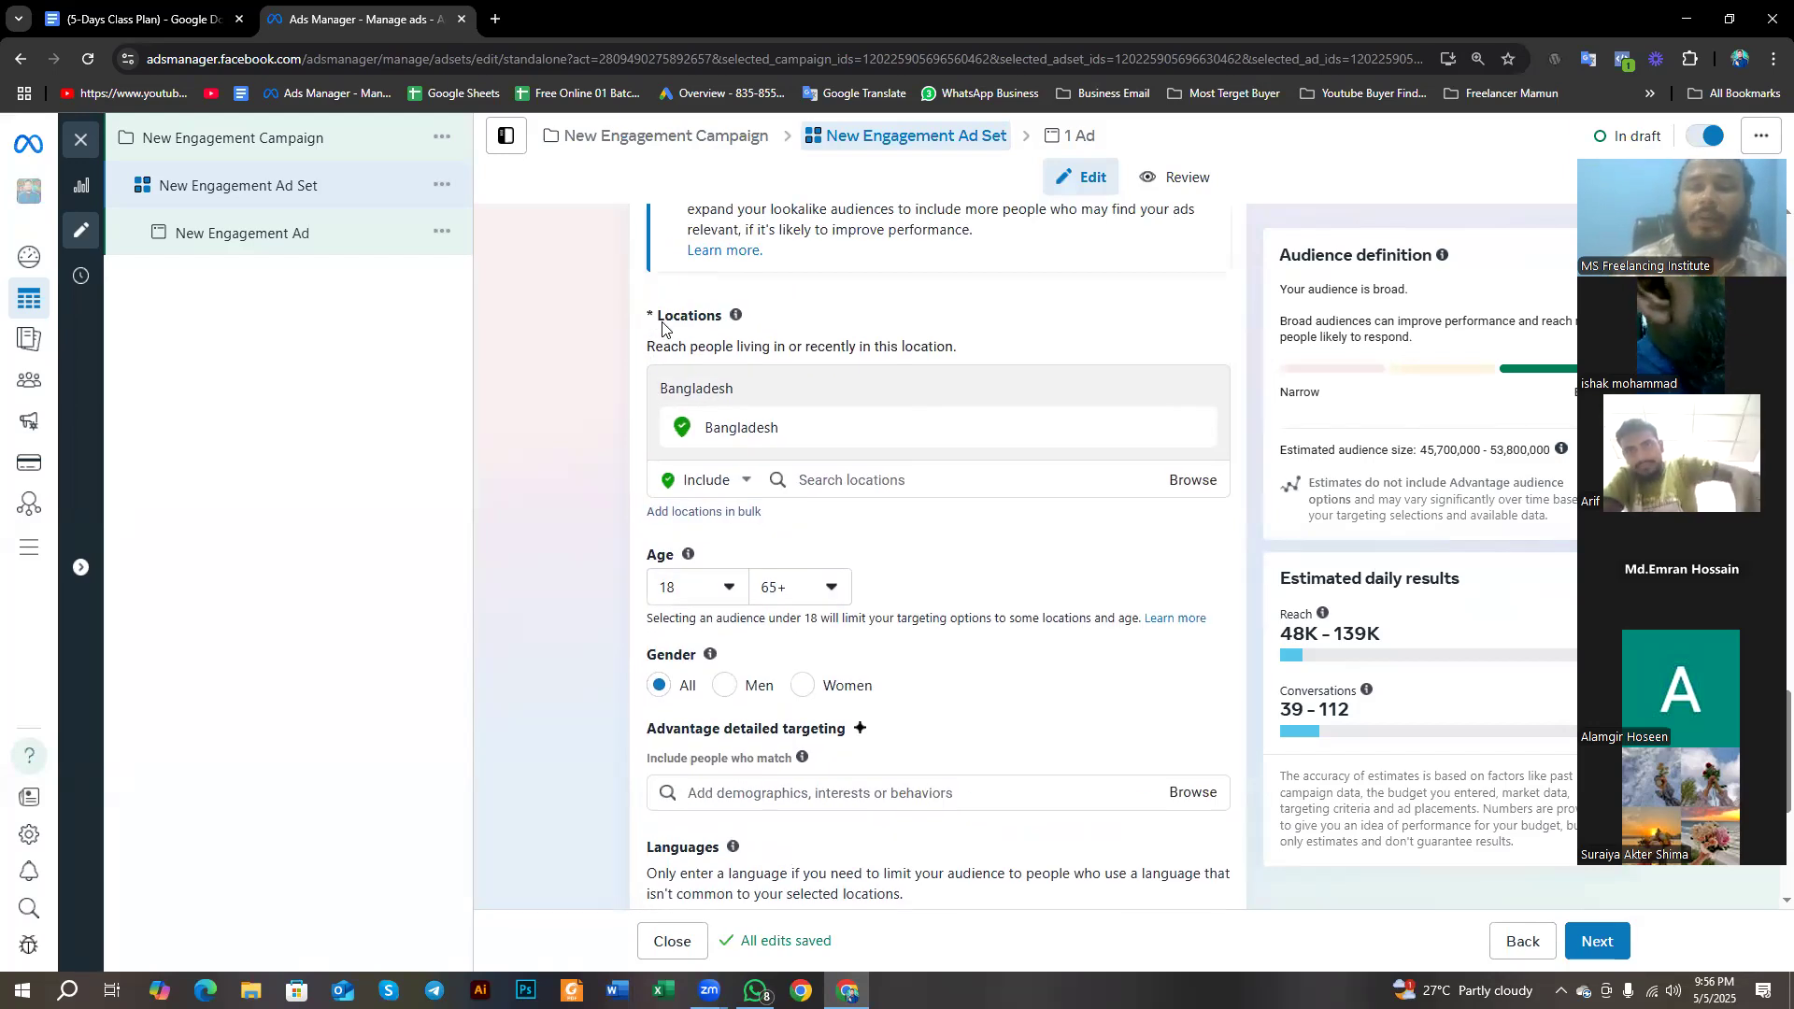
left_click_drag(655, 317, 737, 344)
left_click(496, 363)
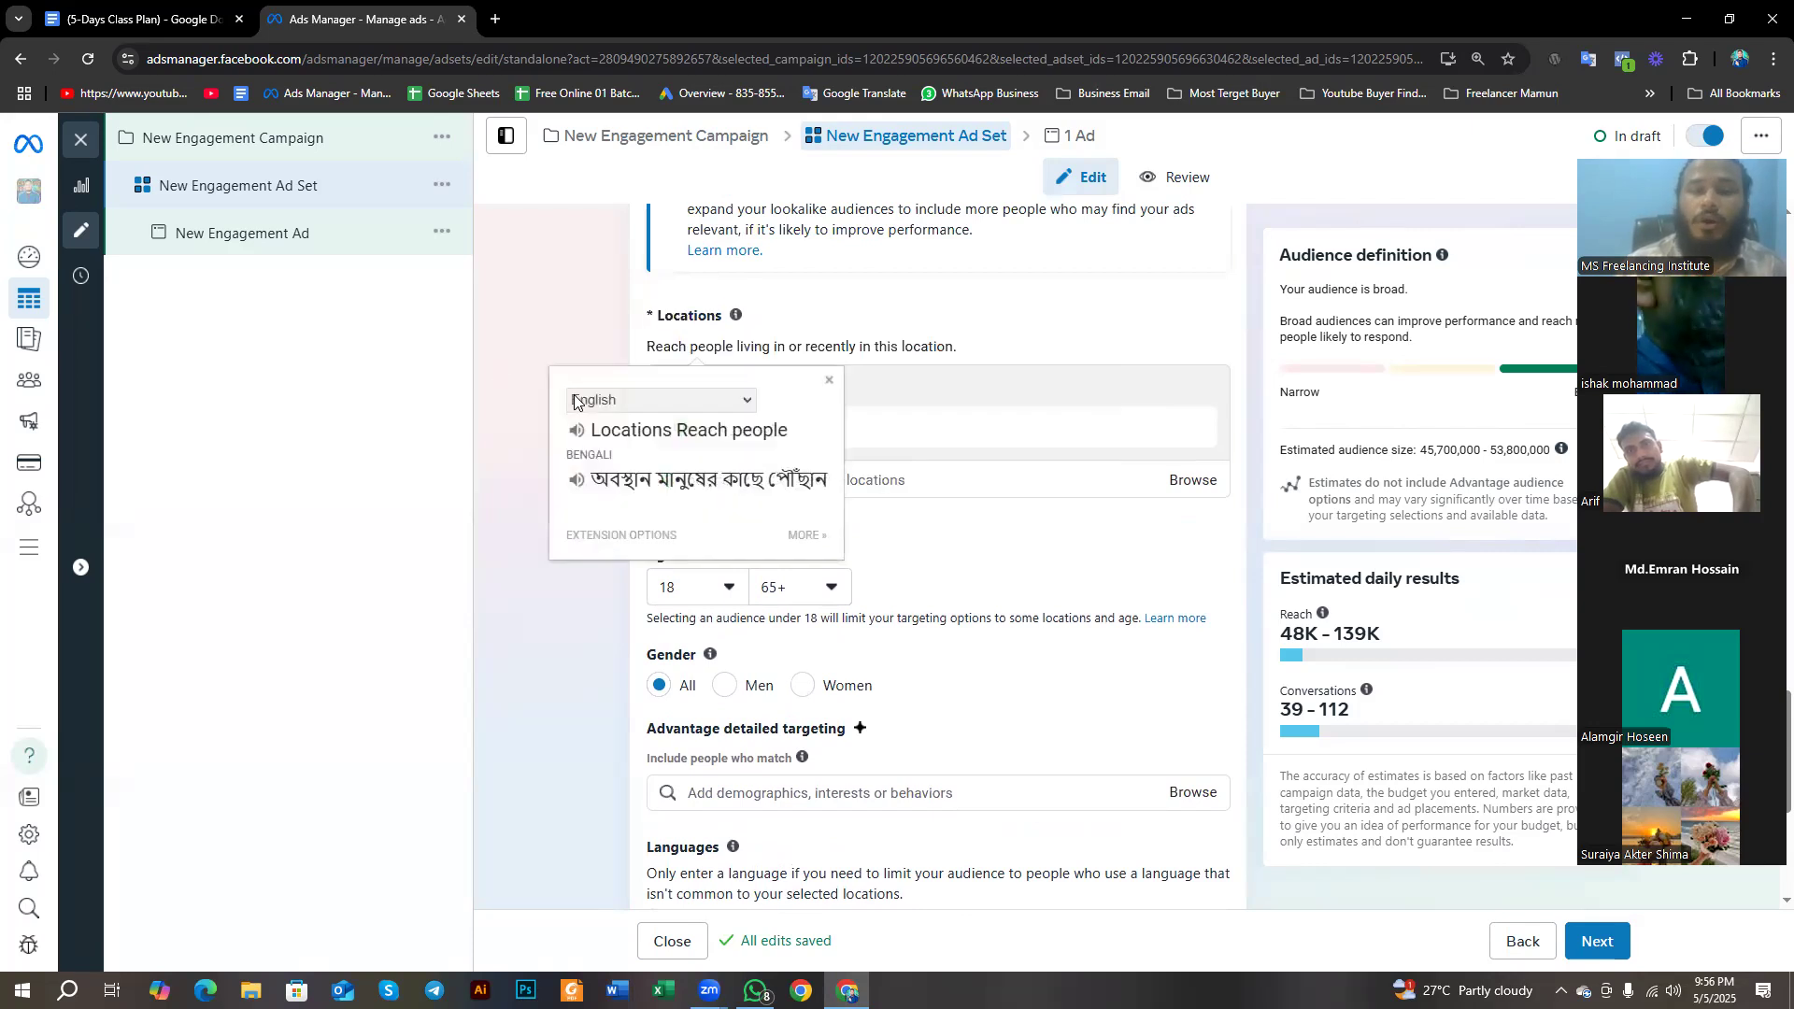
left_click(831, 383)
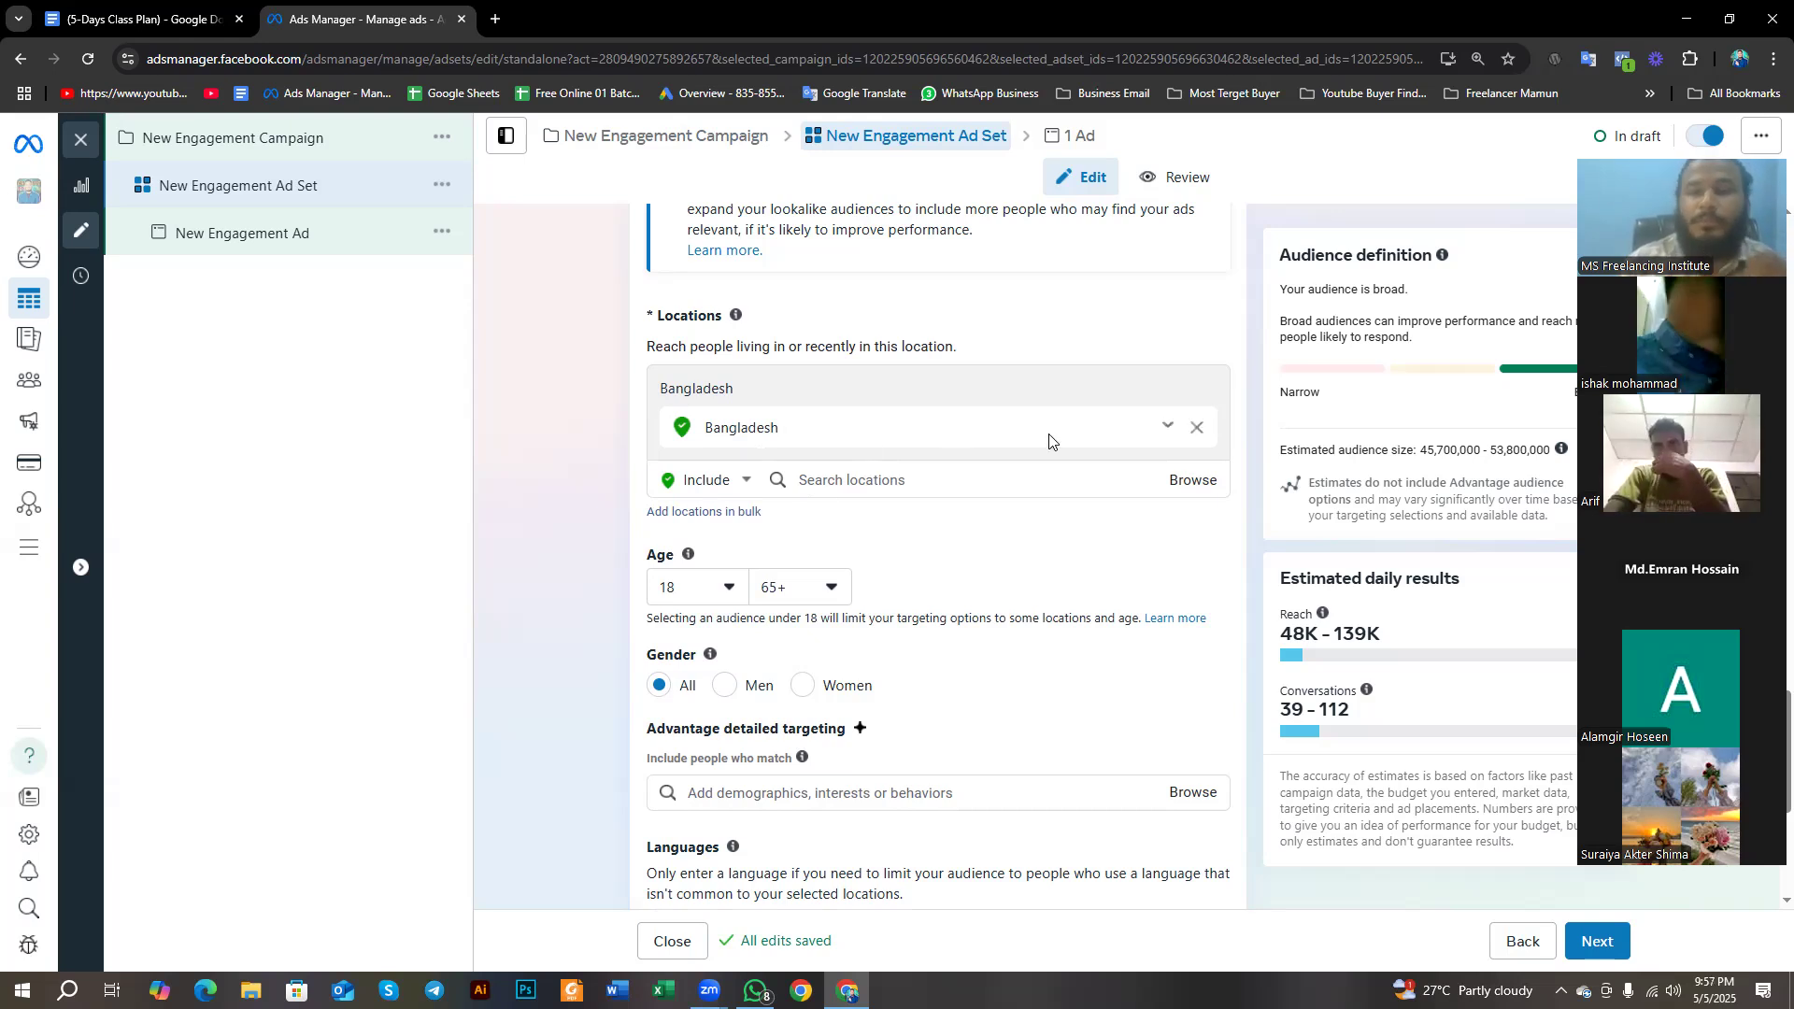
- Replace Bangladesh with the United States as the ad set's targeted location
left_click(1197, 428)
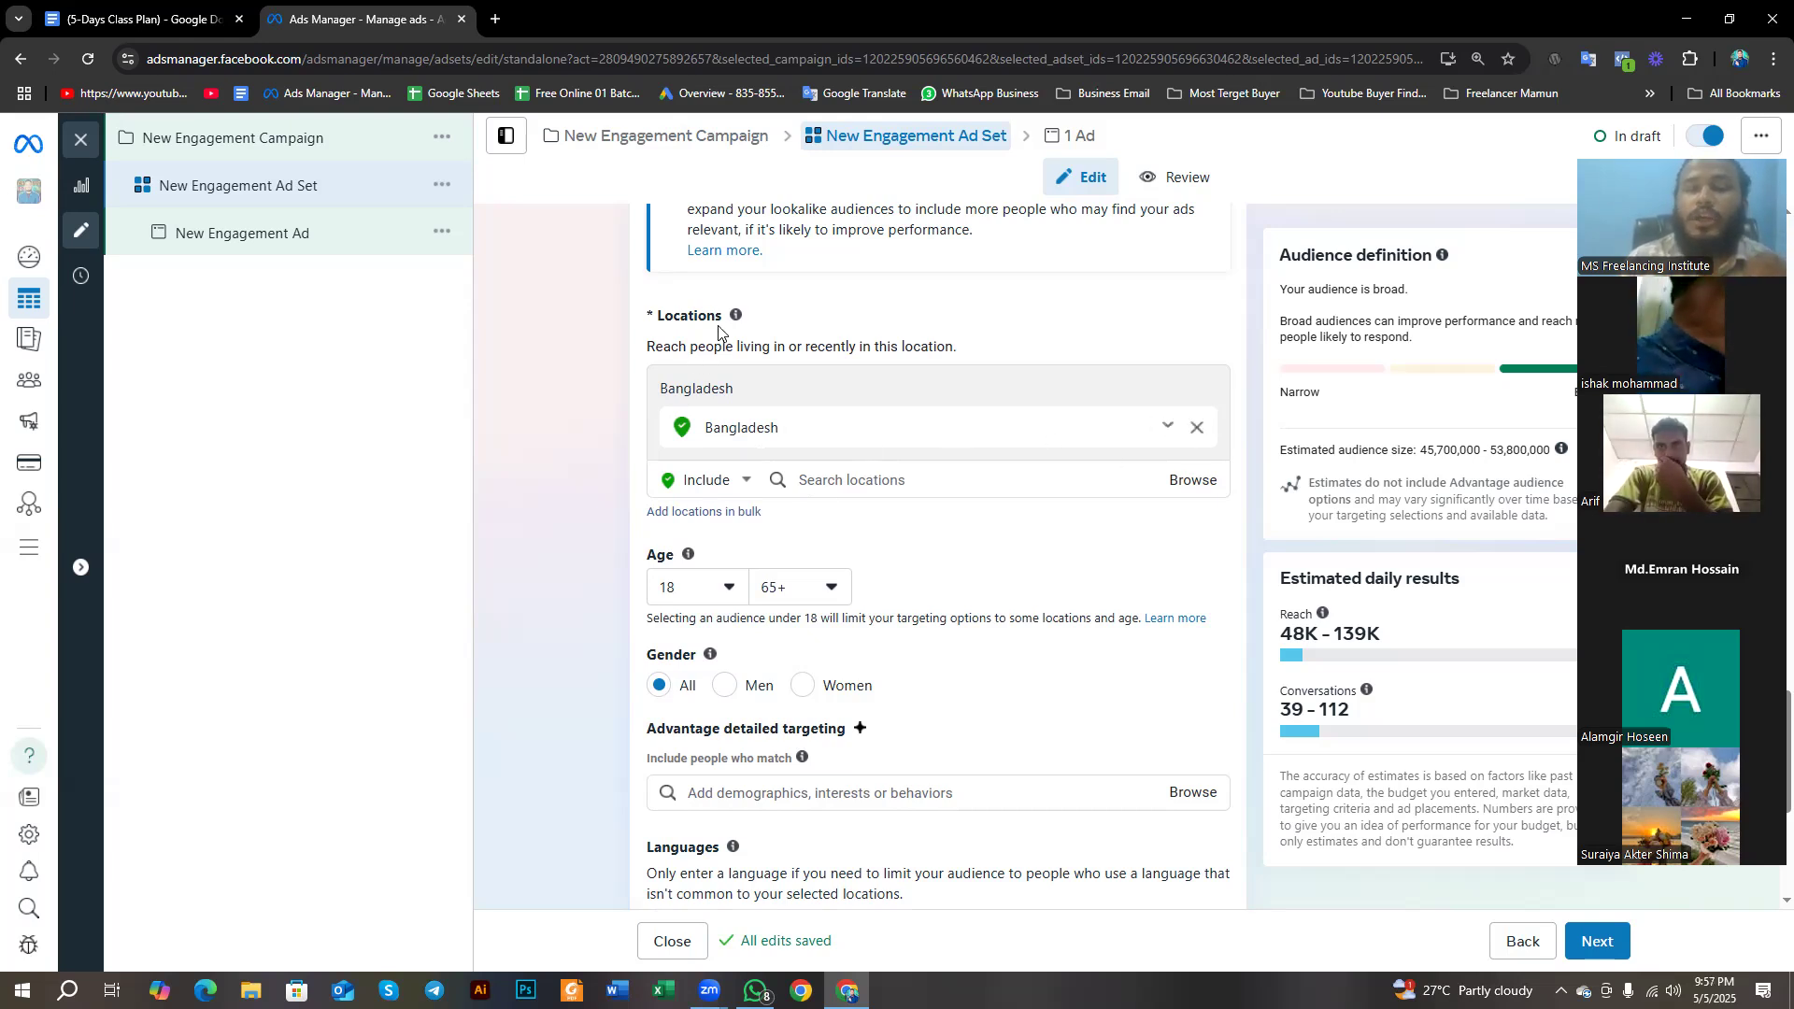
scroll(645, 467, "up", 3)
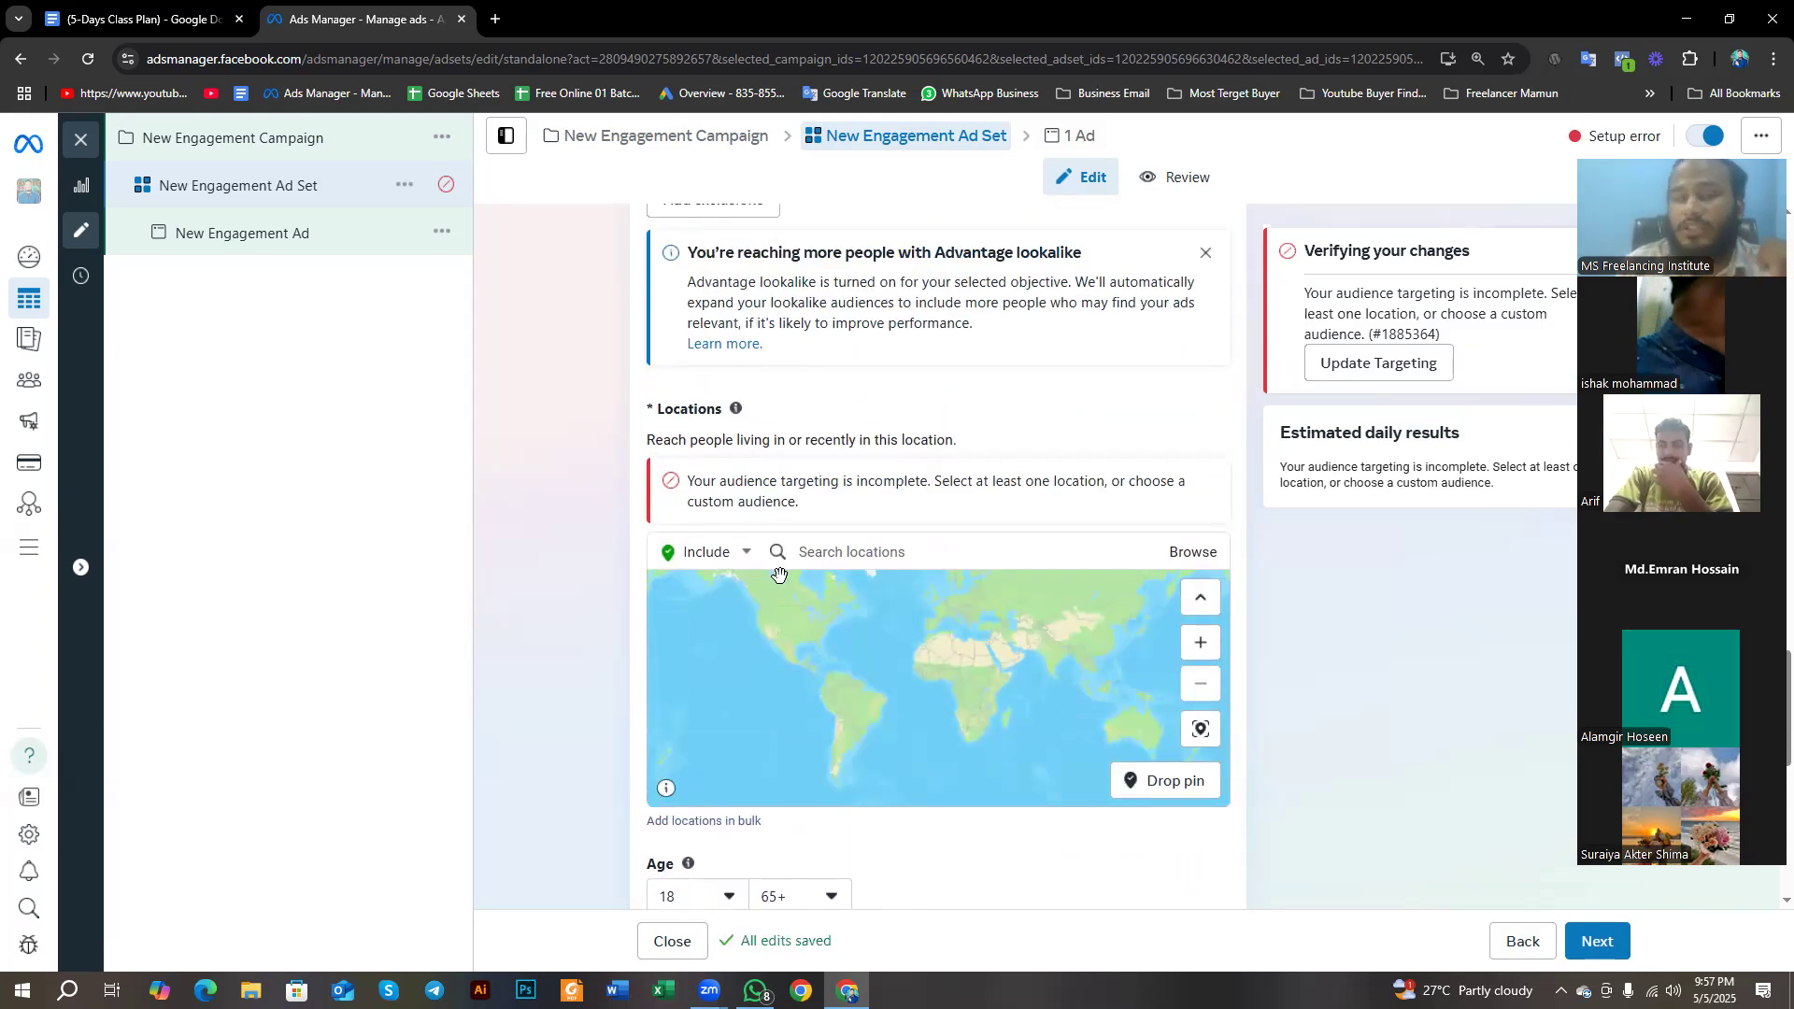
left_click(837, 557)
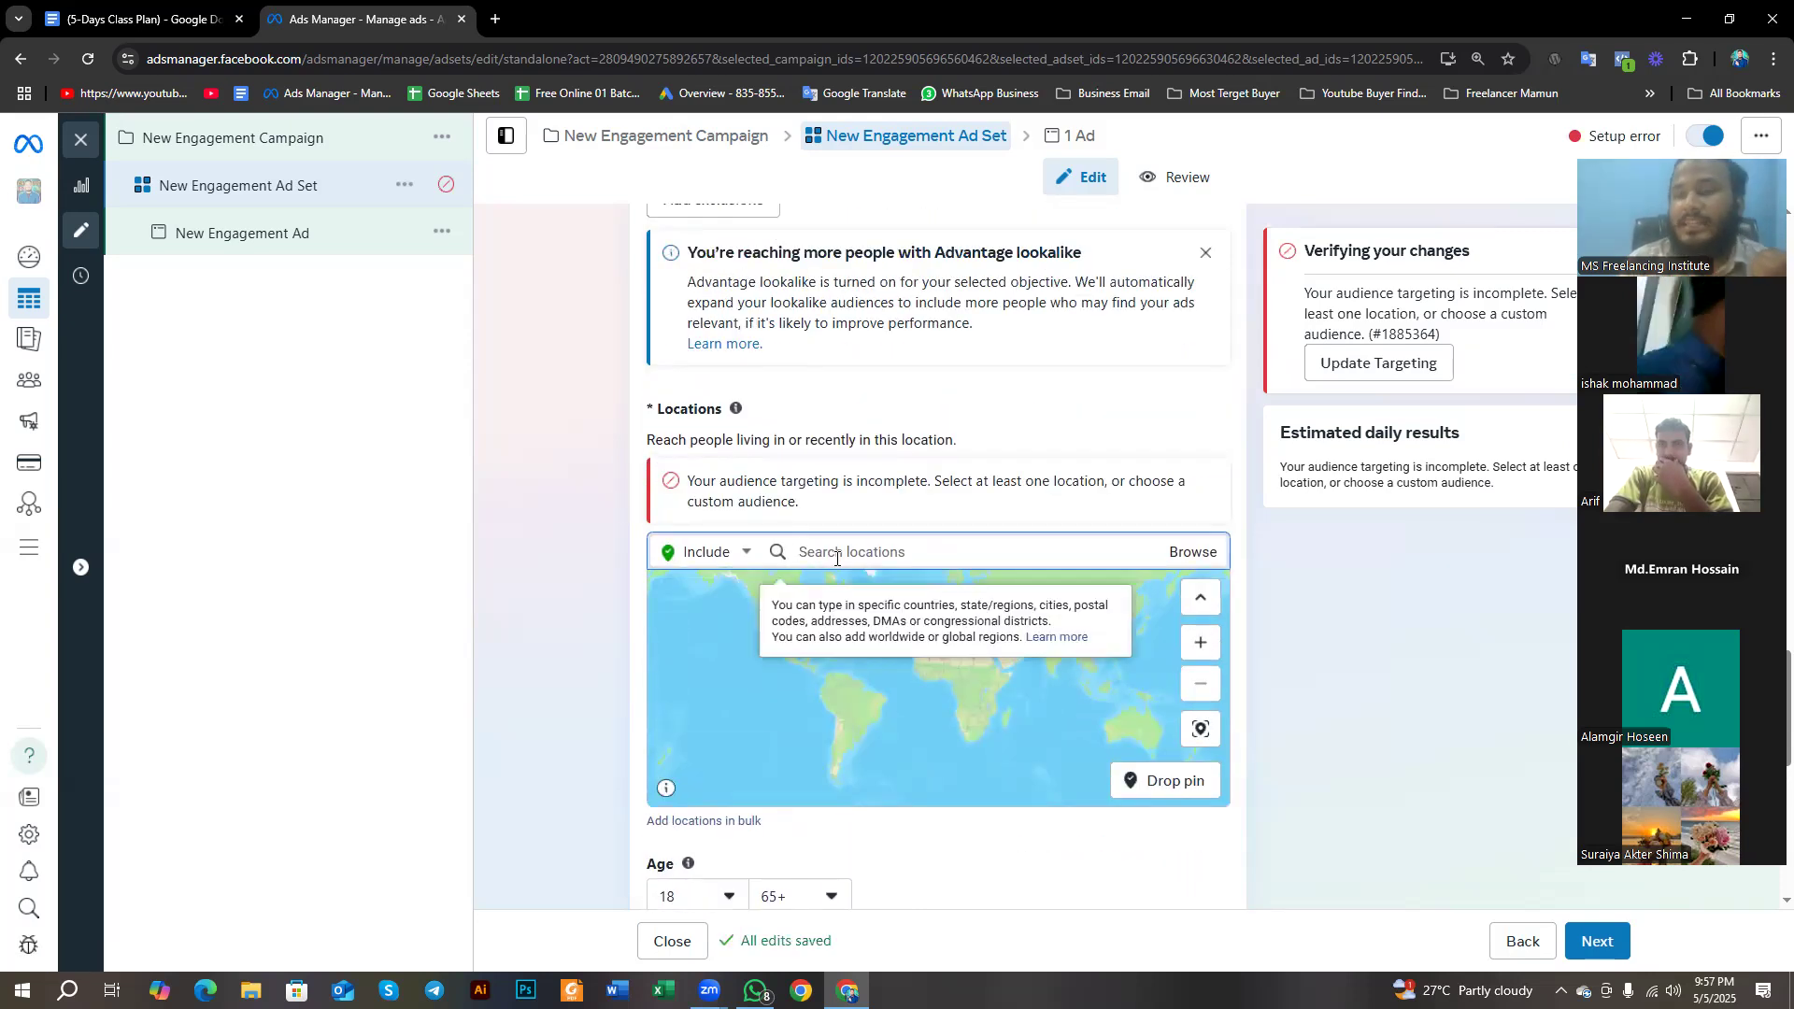
type("united")
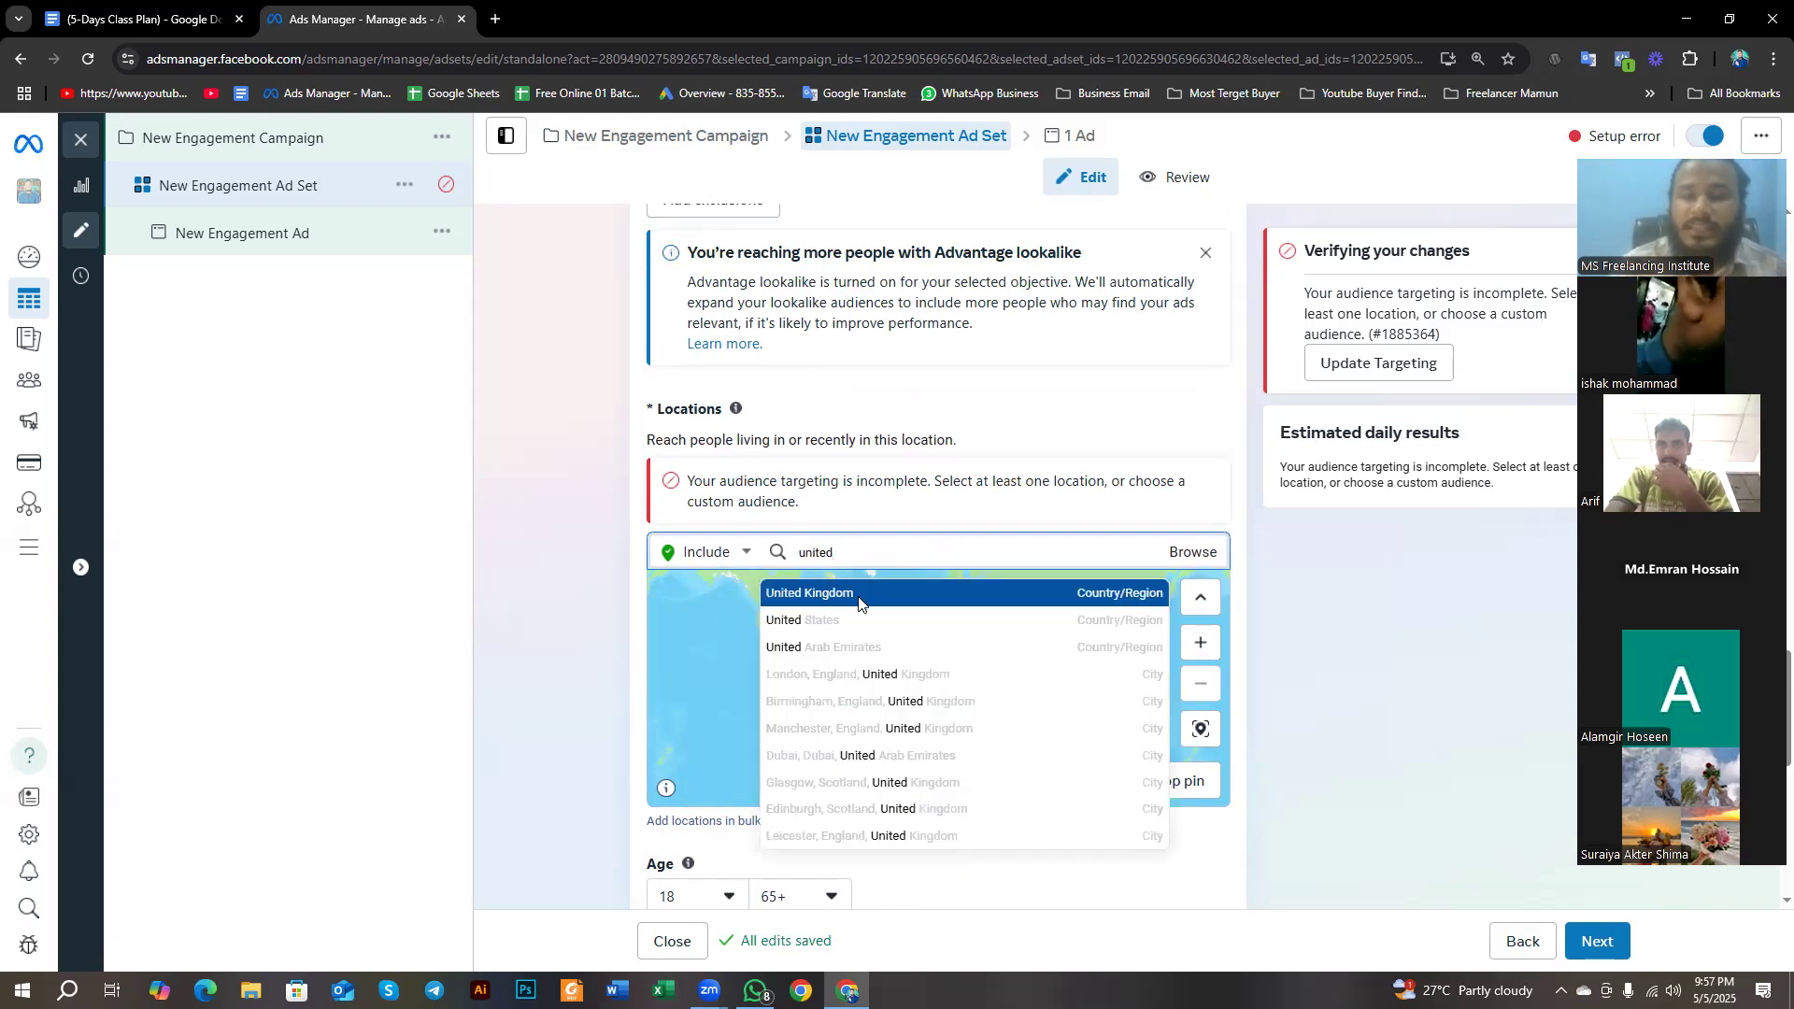
left_click(853, 624)
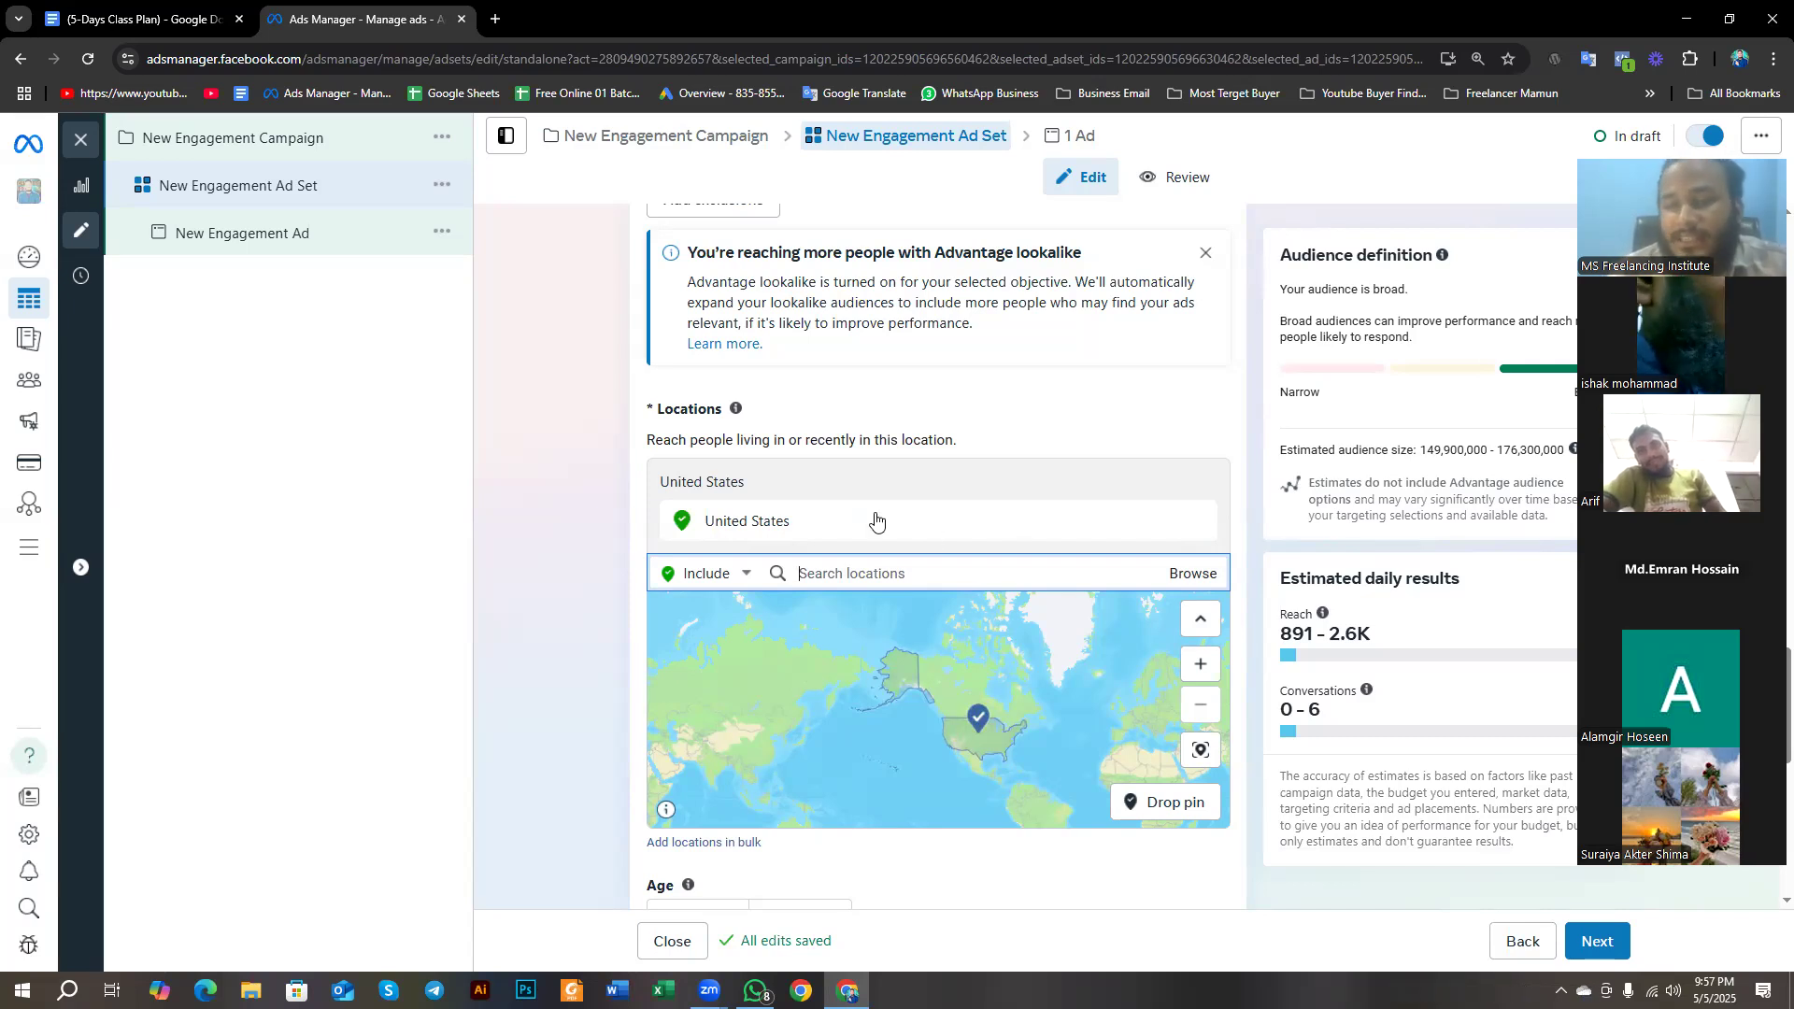
left_click(863, 574)
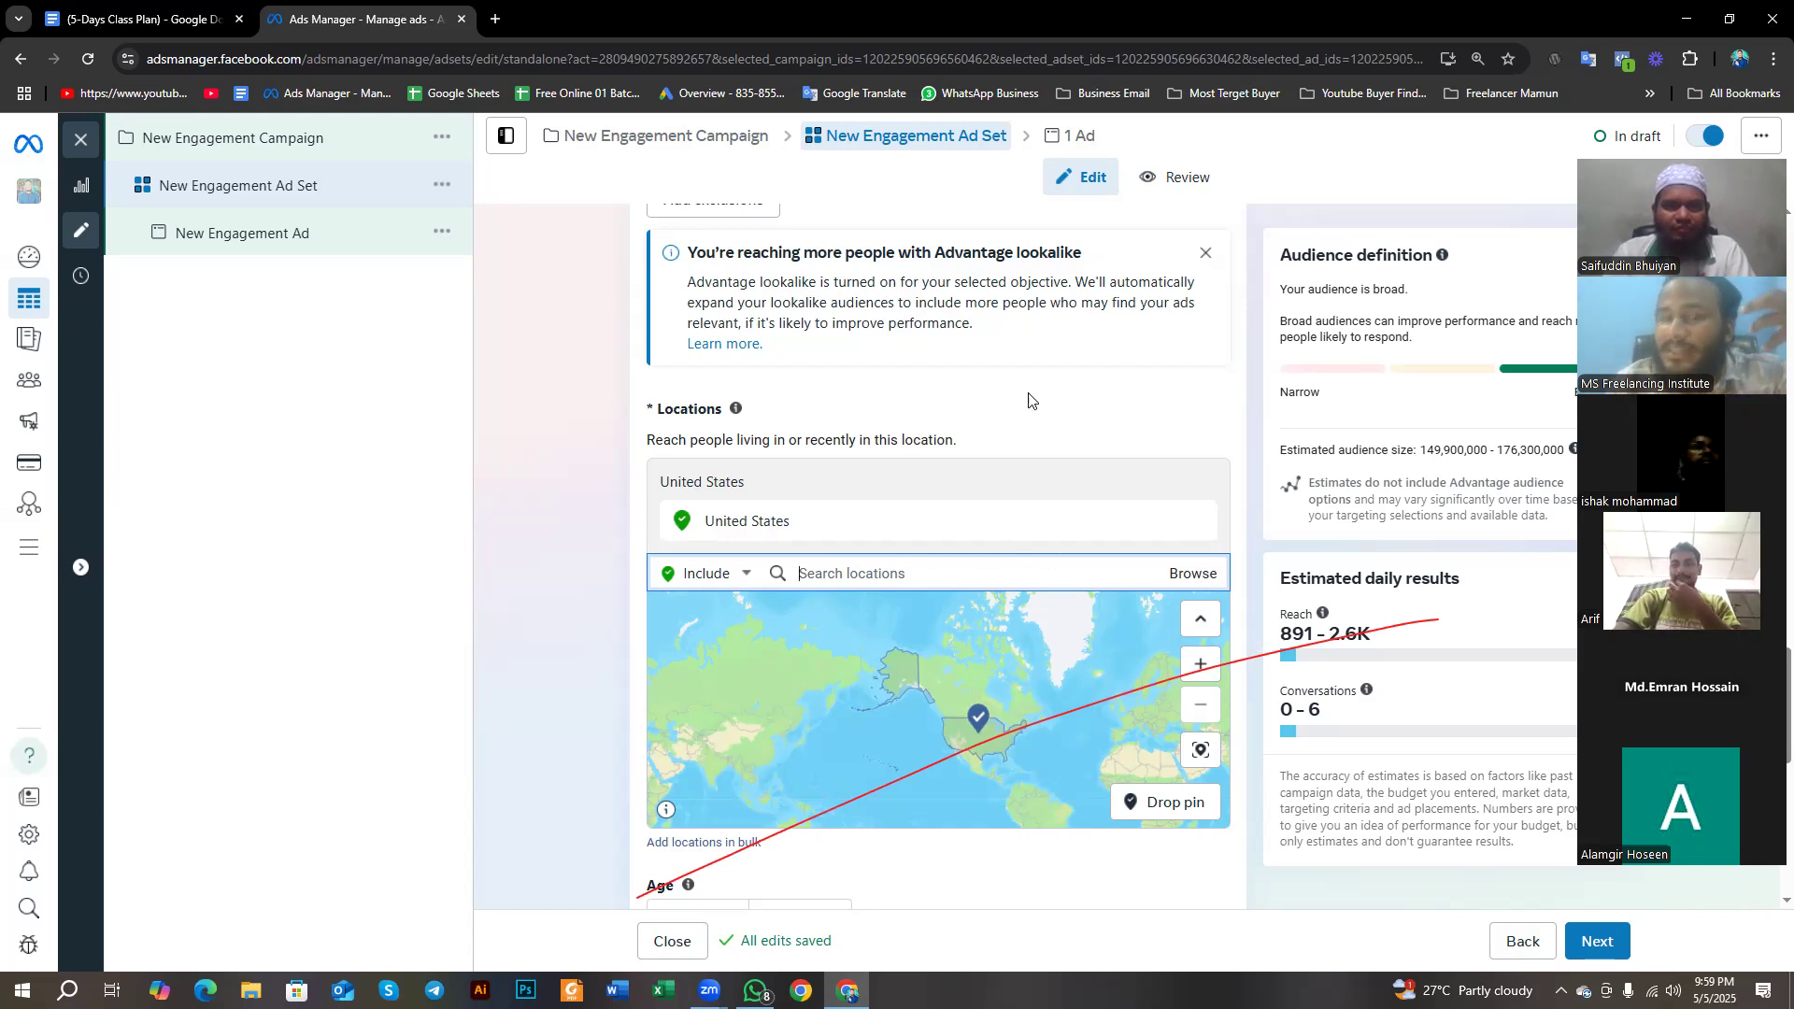
left_click(1033, 145)
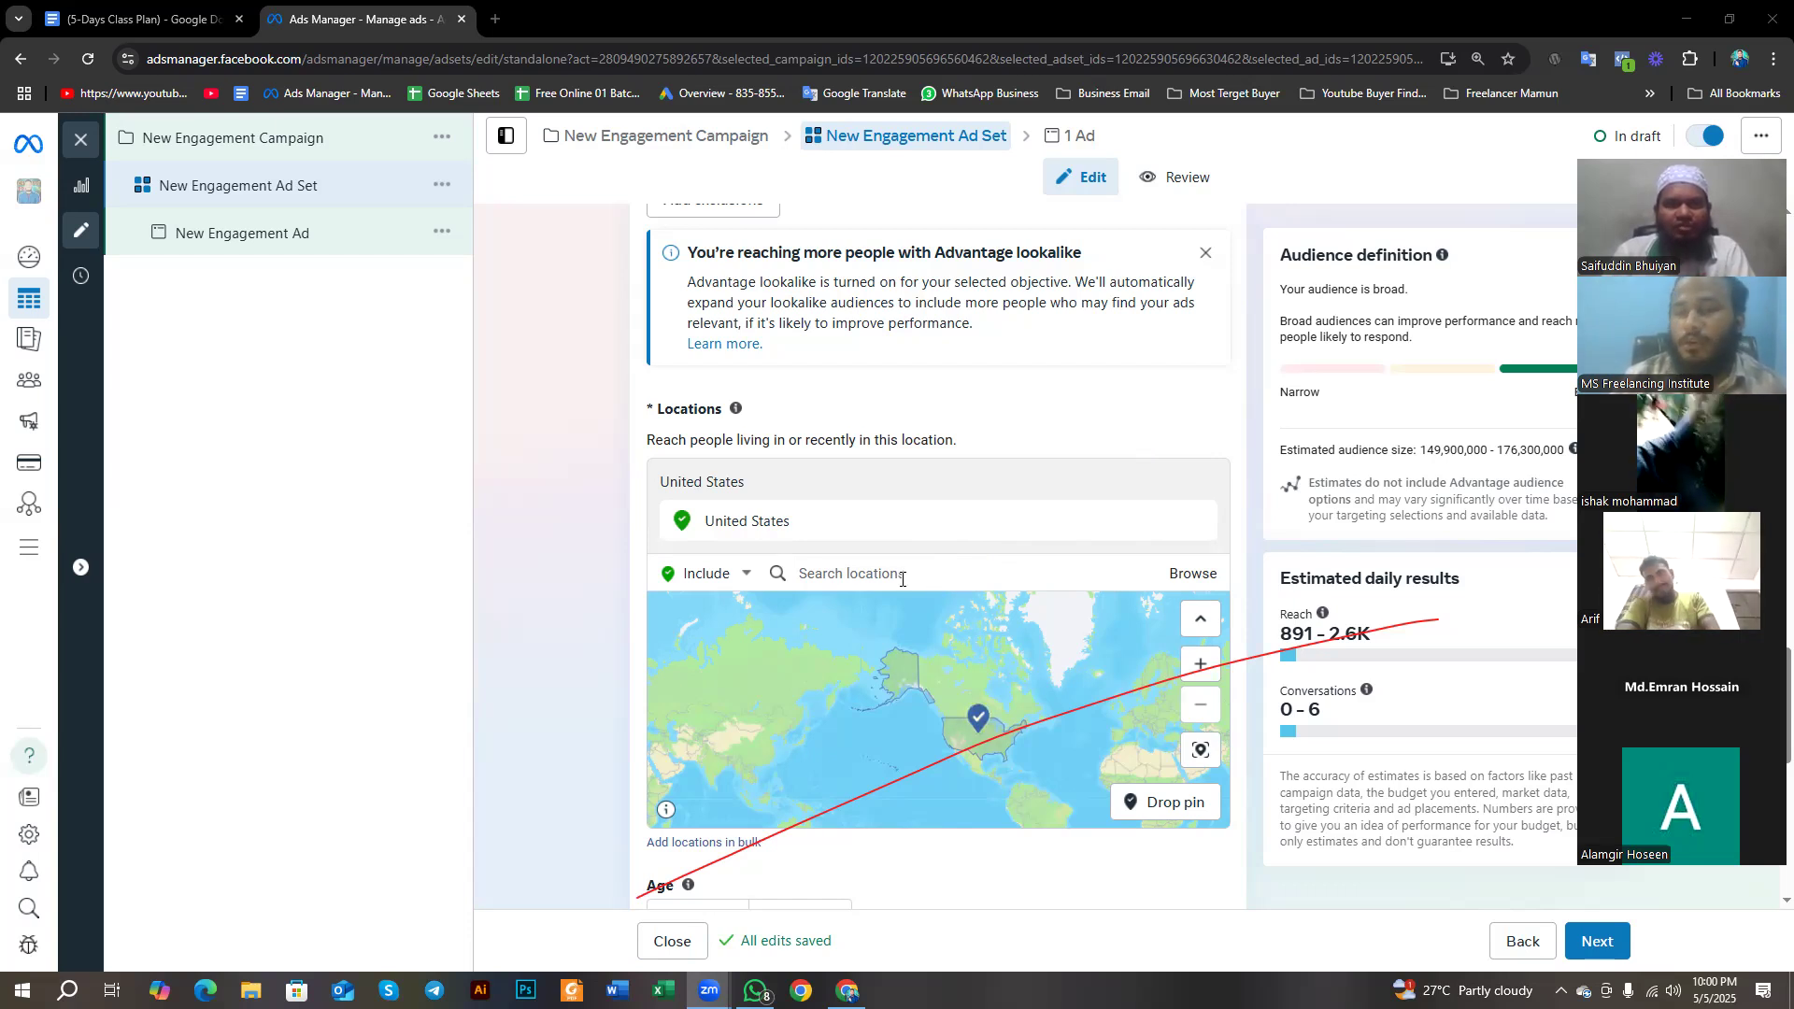
mouse_move(729, 531)
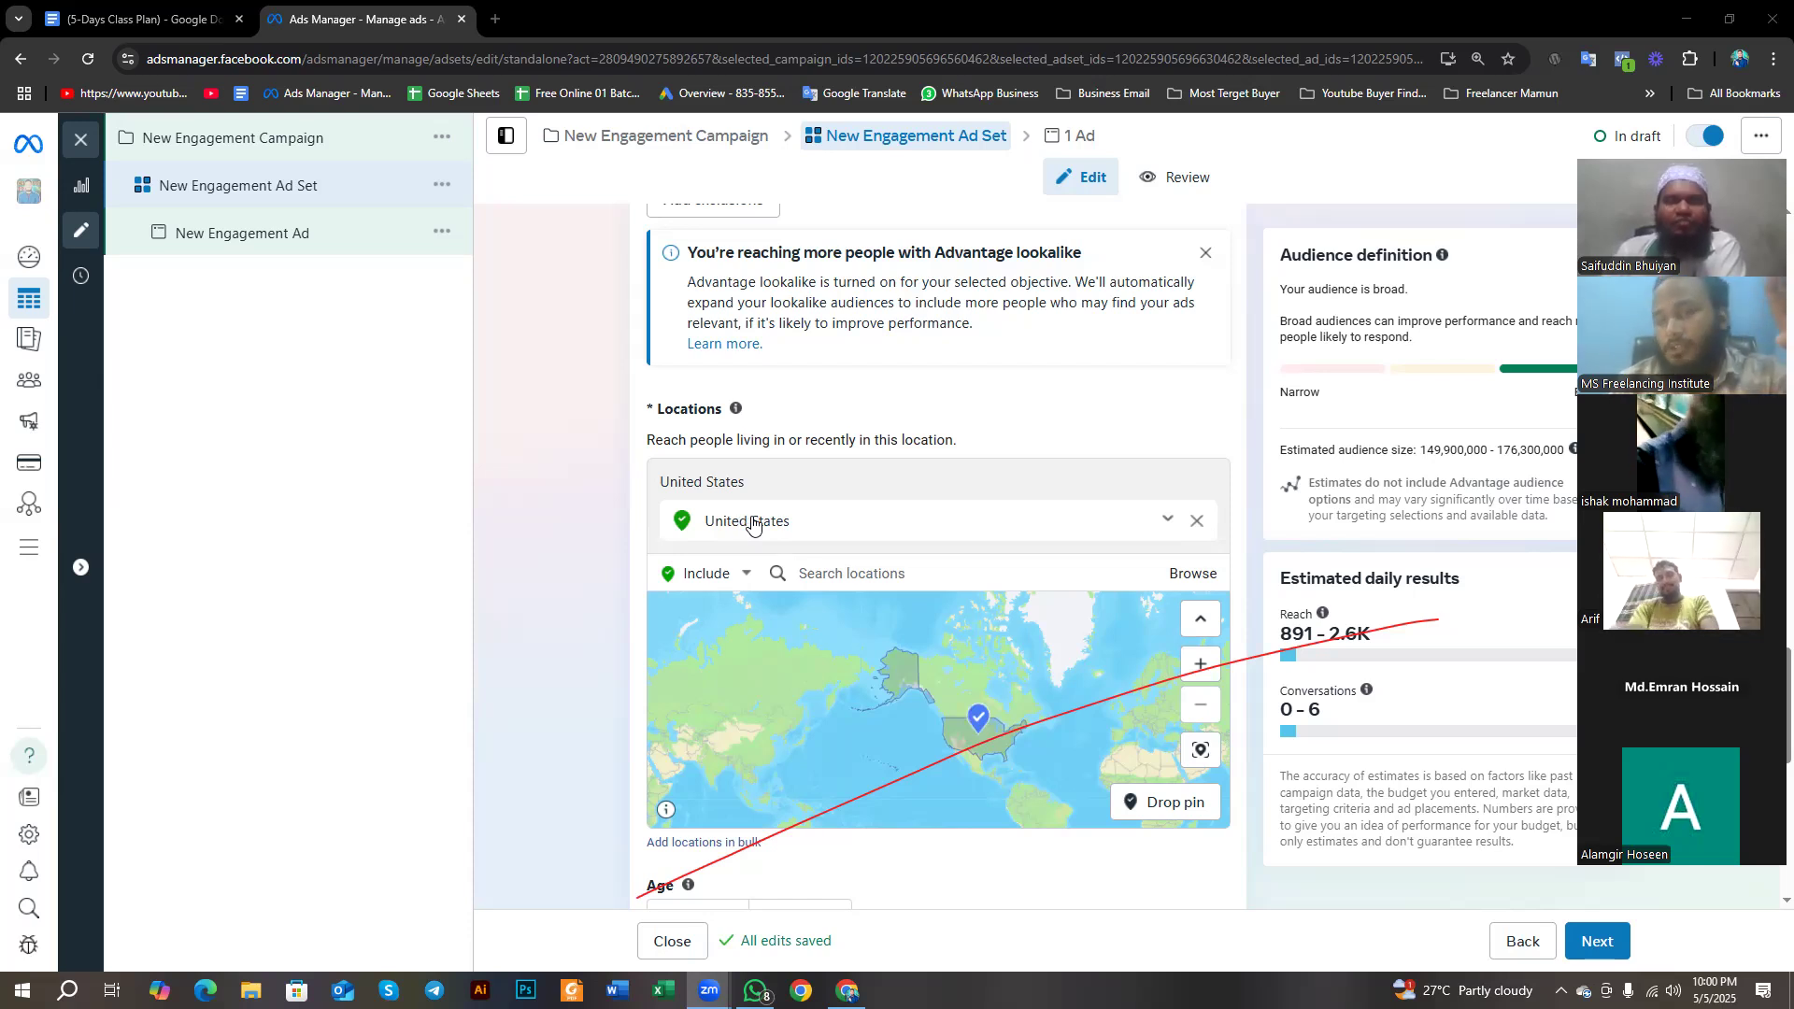
left_click(844, 575)
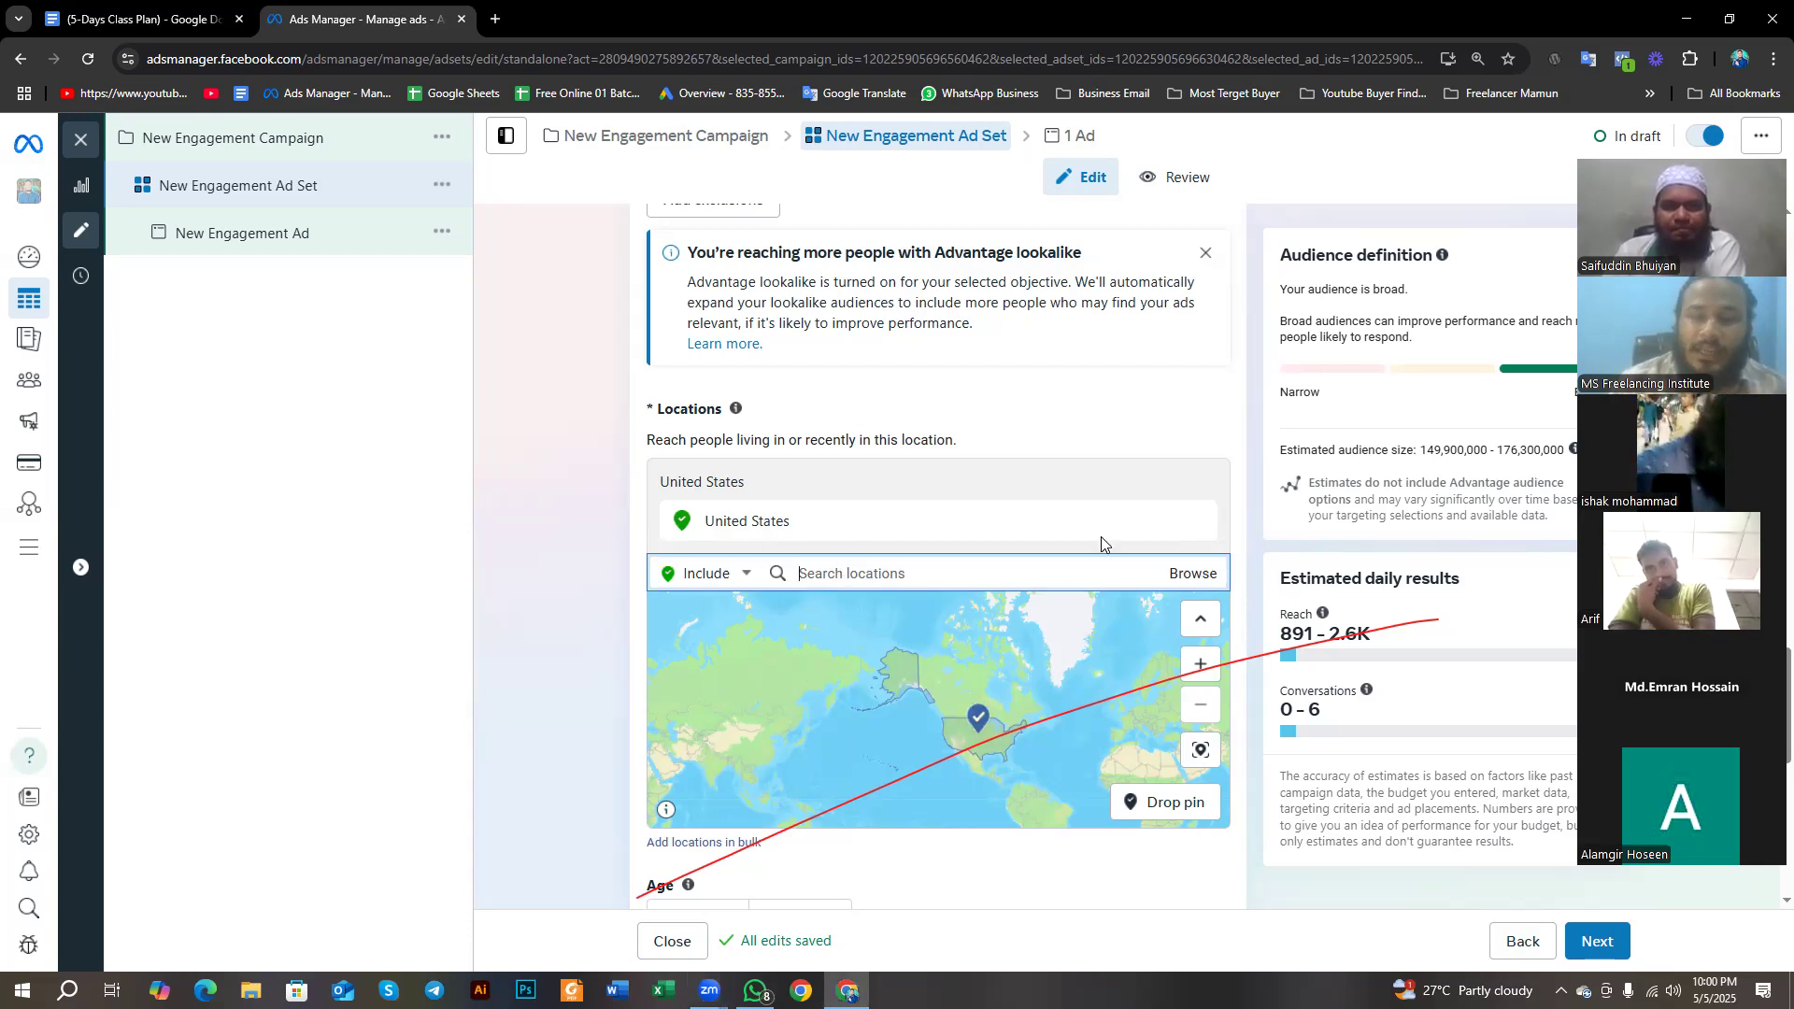
- Replace the United States with the city of Dhaka, Dhaka Division, Bangladesh, as the targeted location
left_click(1191, 520)
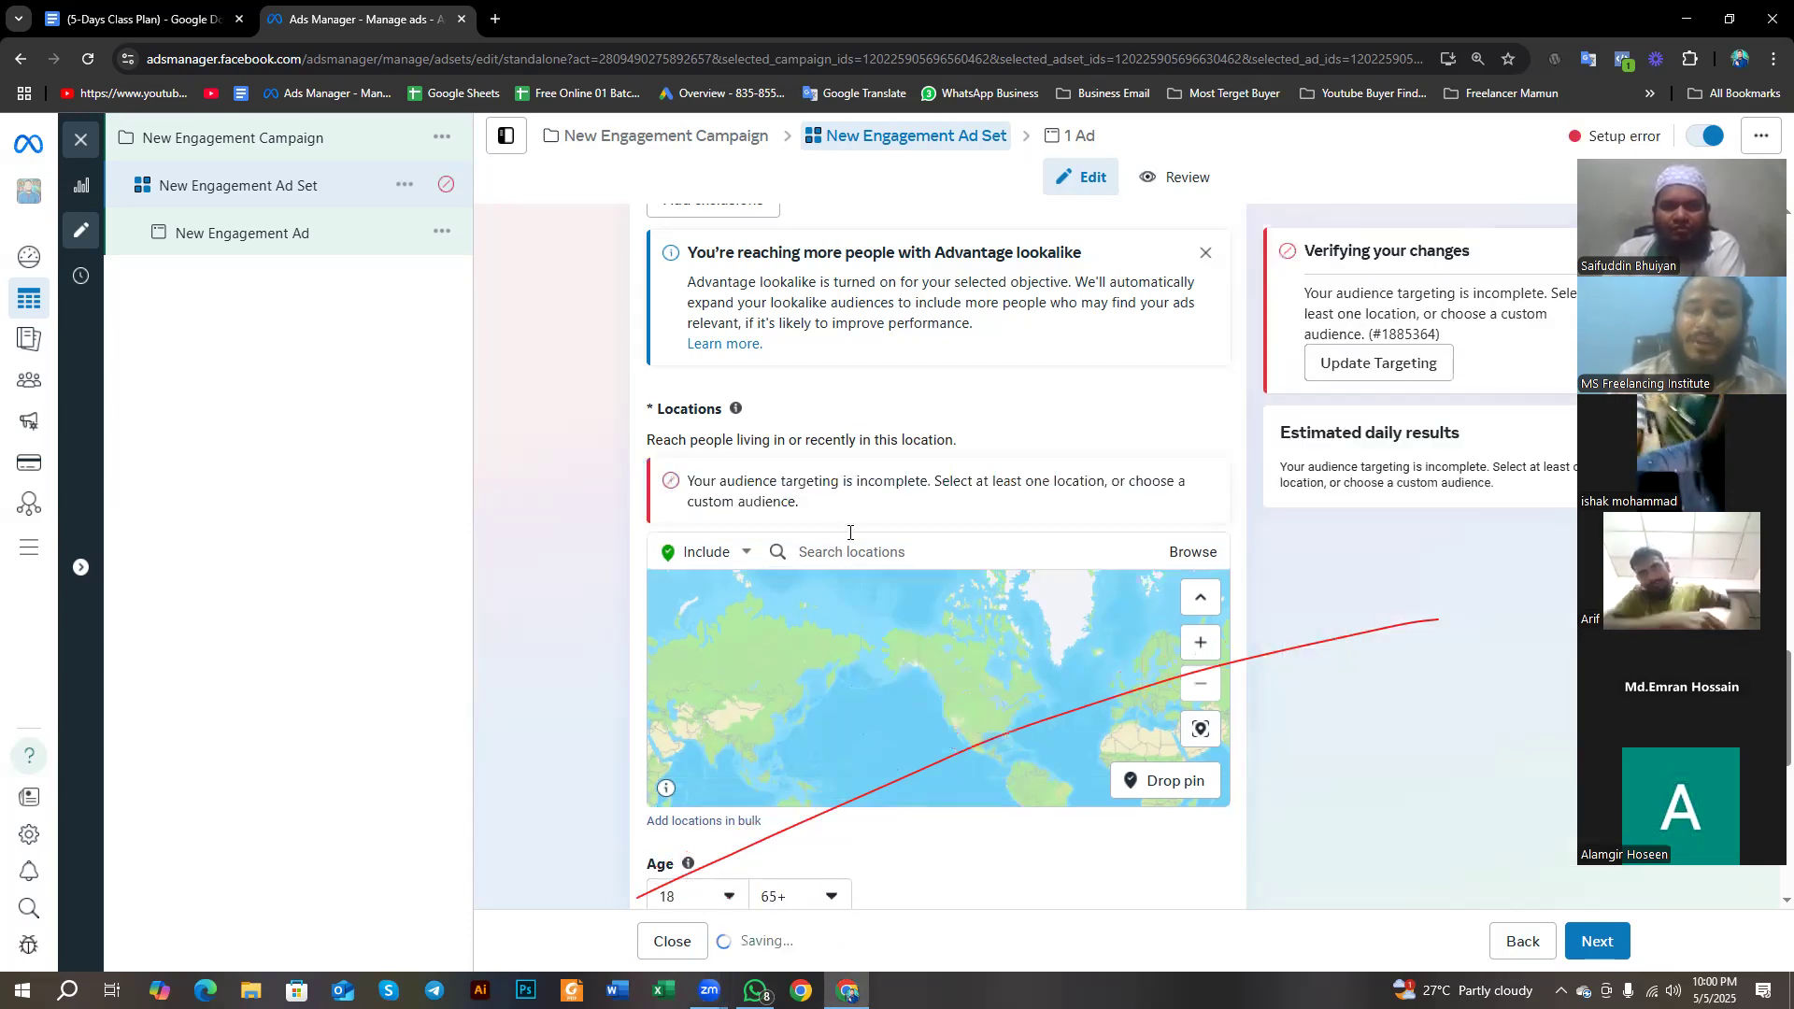
left_click(831, 551)
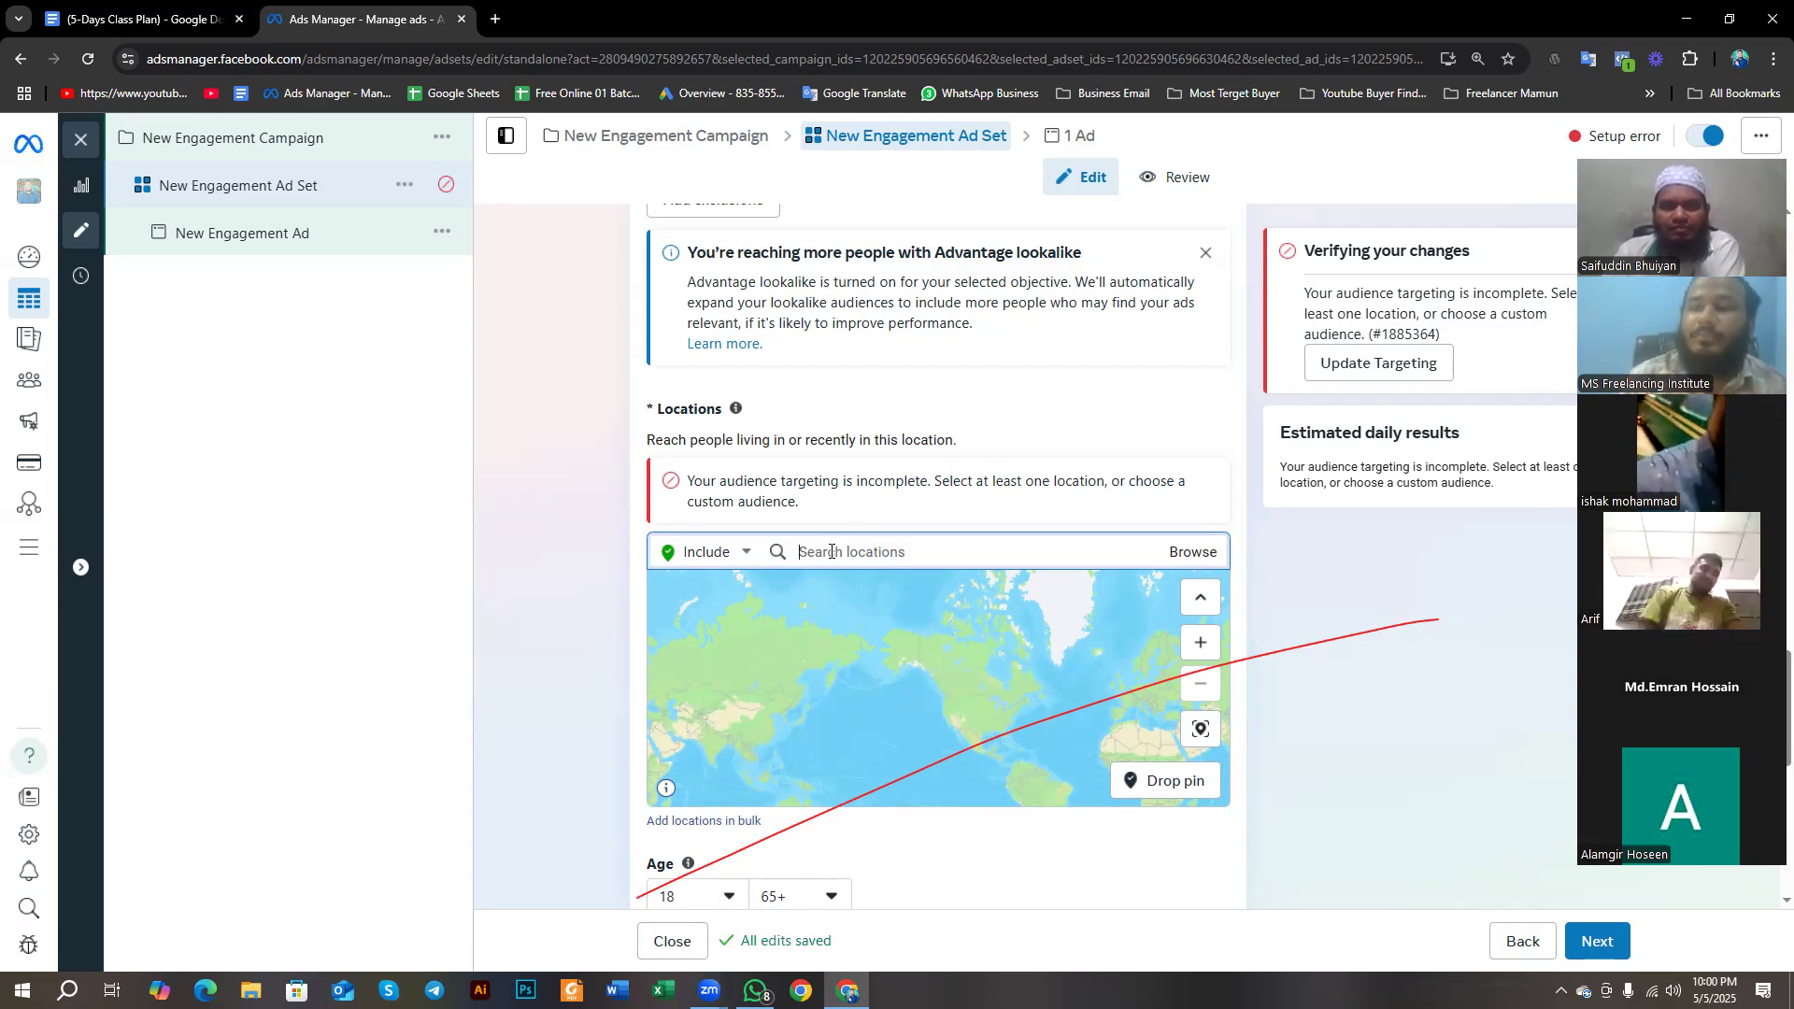
type("dhaka")
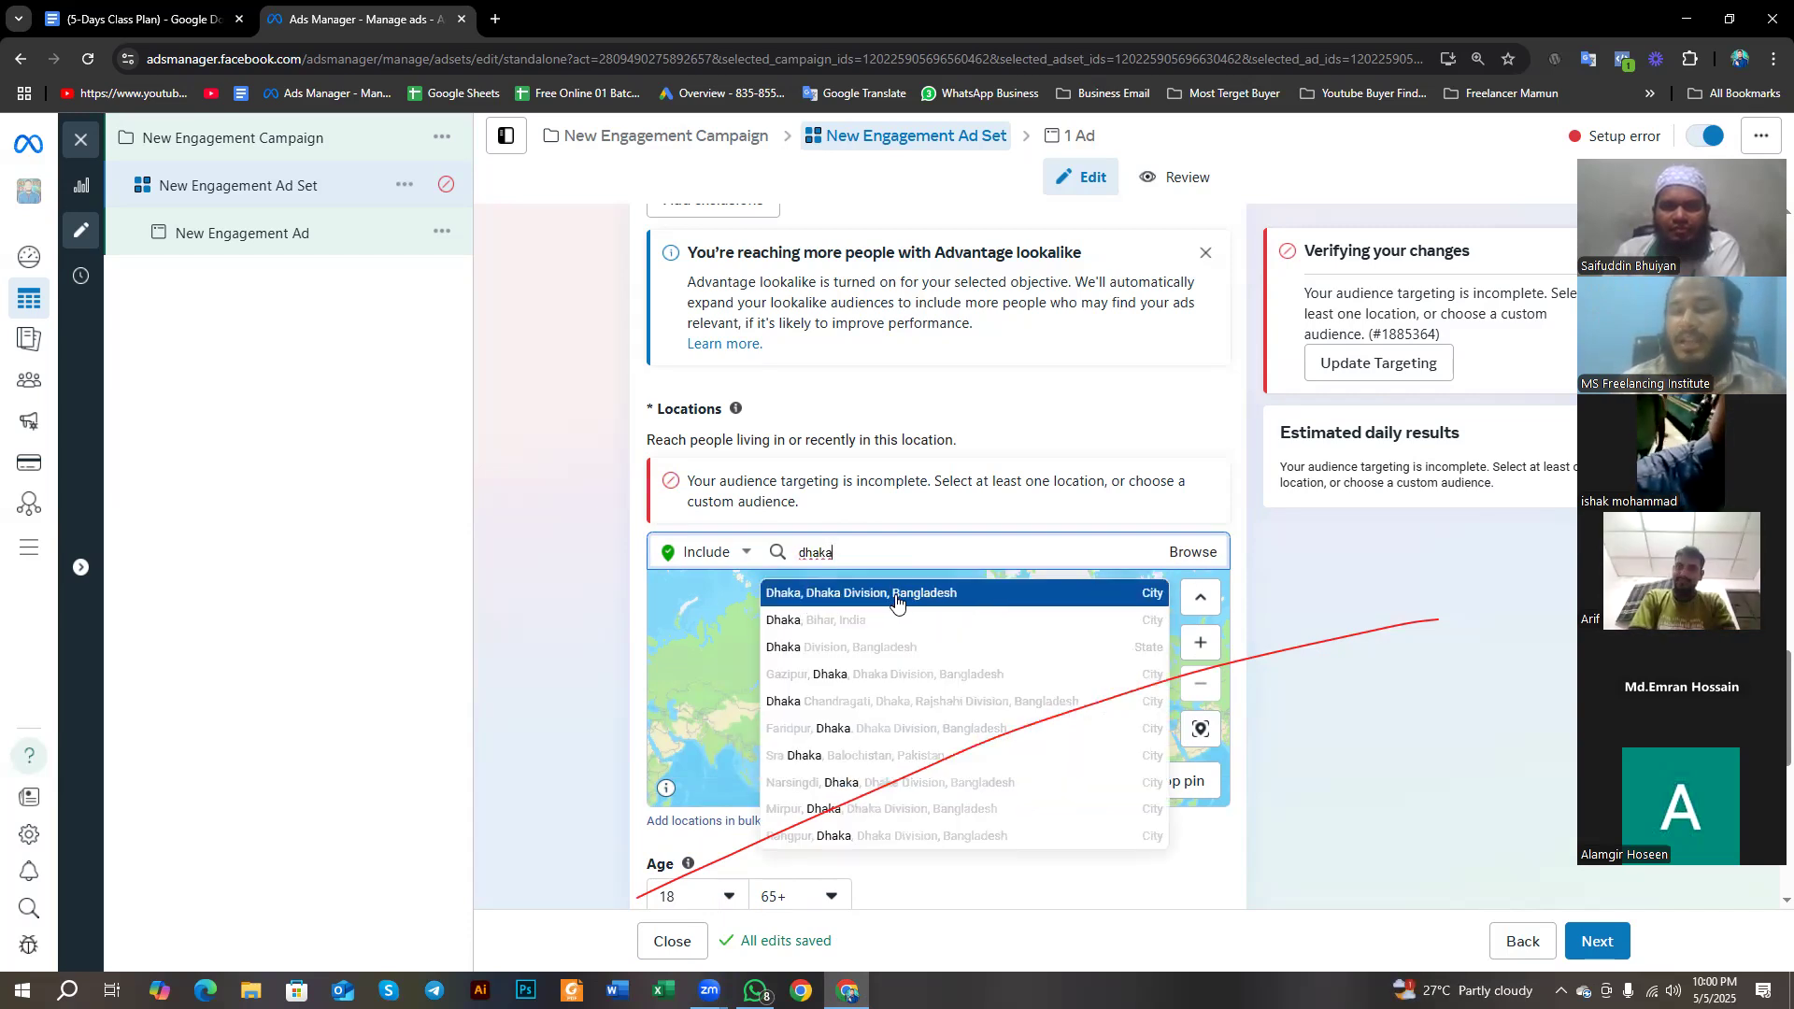
left_click(896, 601)
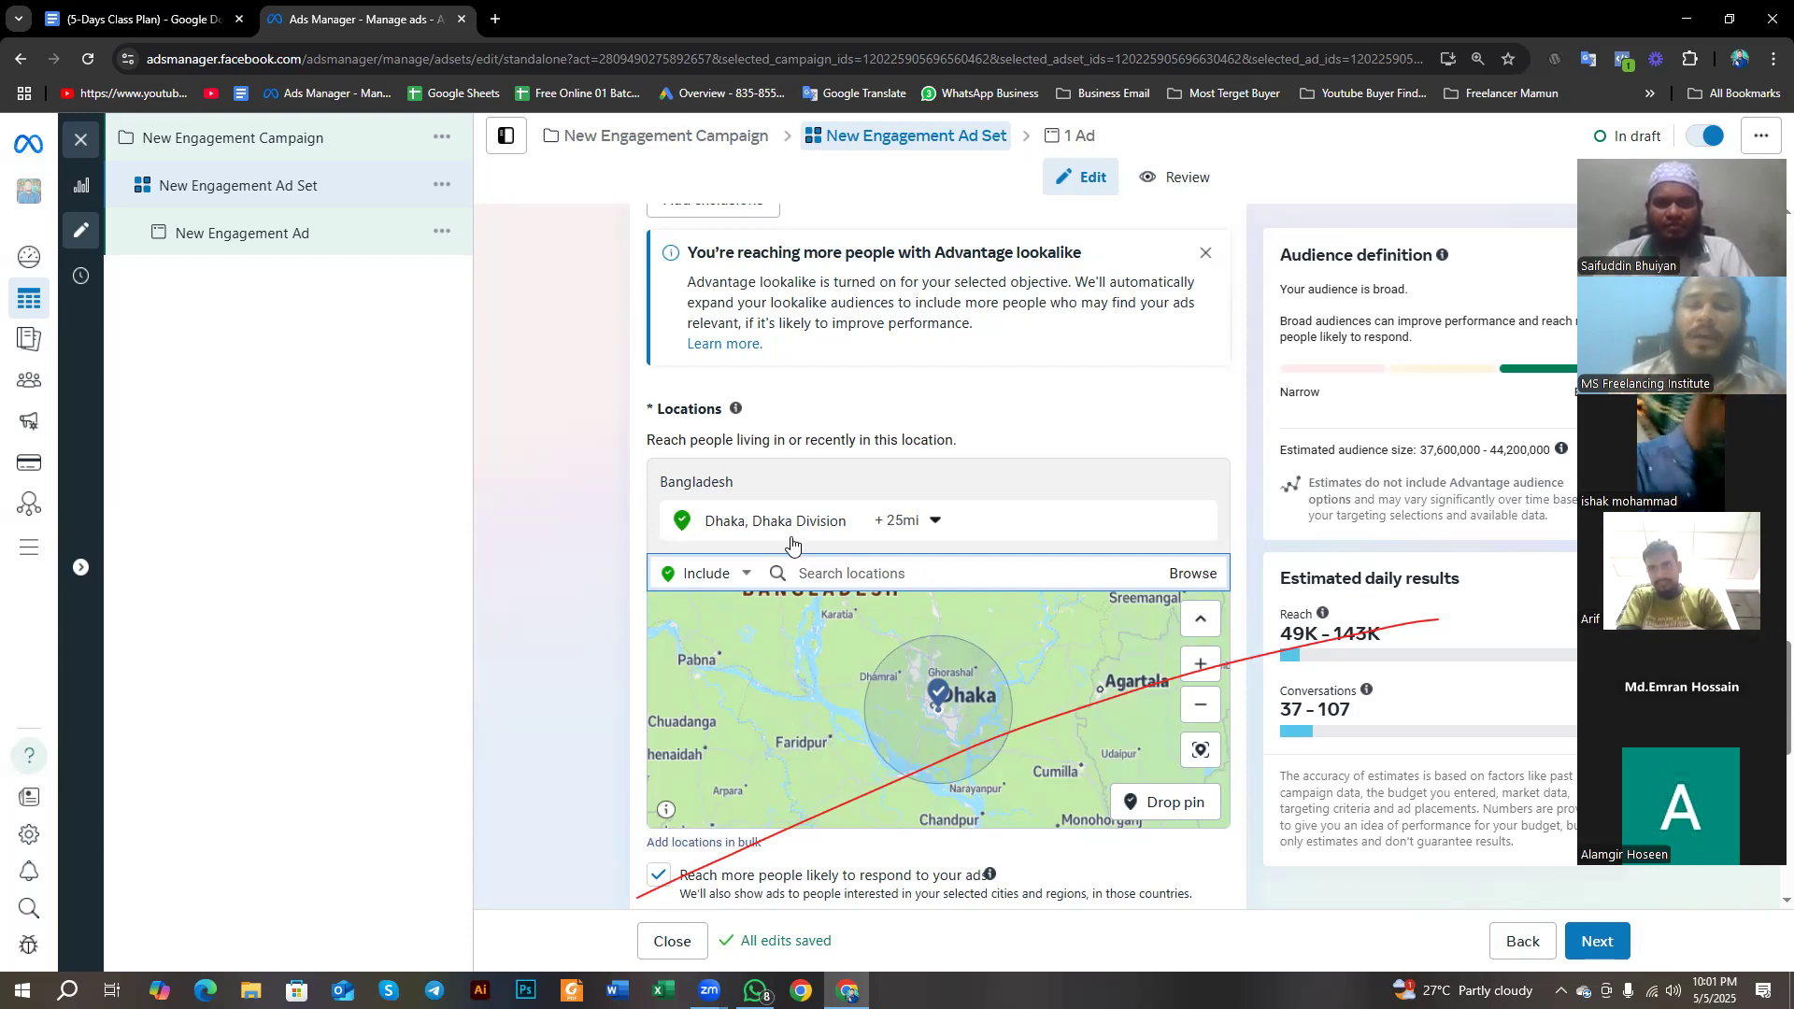
- Remove the Dhaka city location and target the whole country of Bangladesh instead
left_click(1197, 520)
left_click(899, 558)
type("bang")
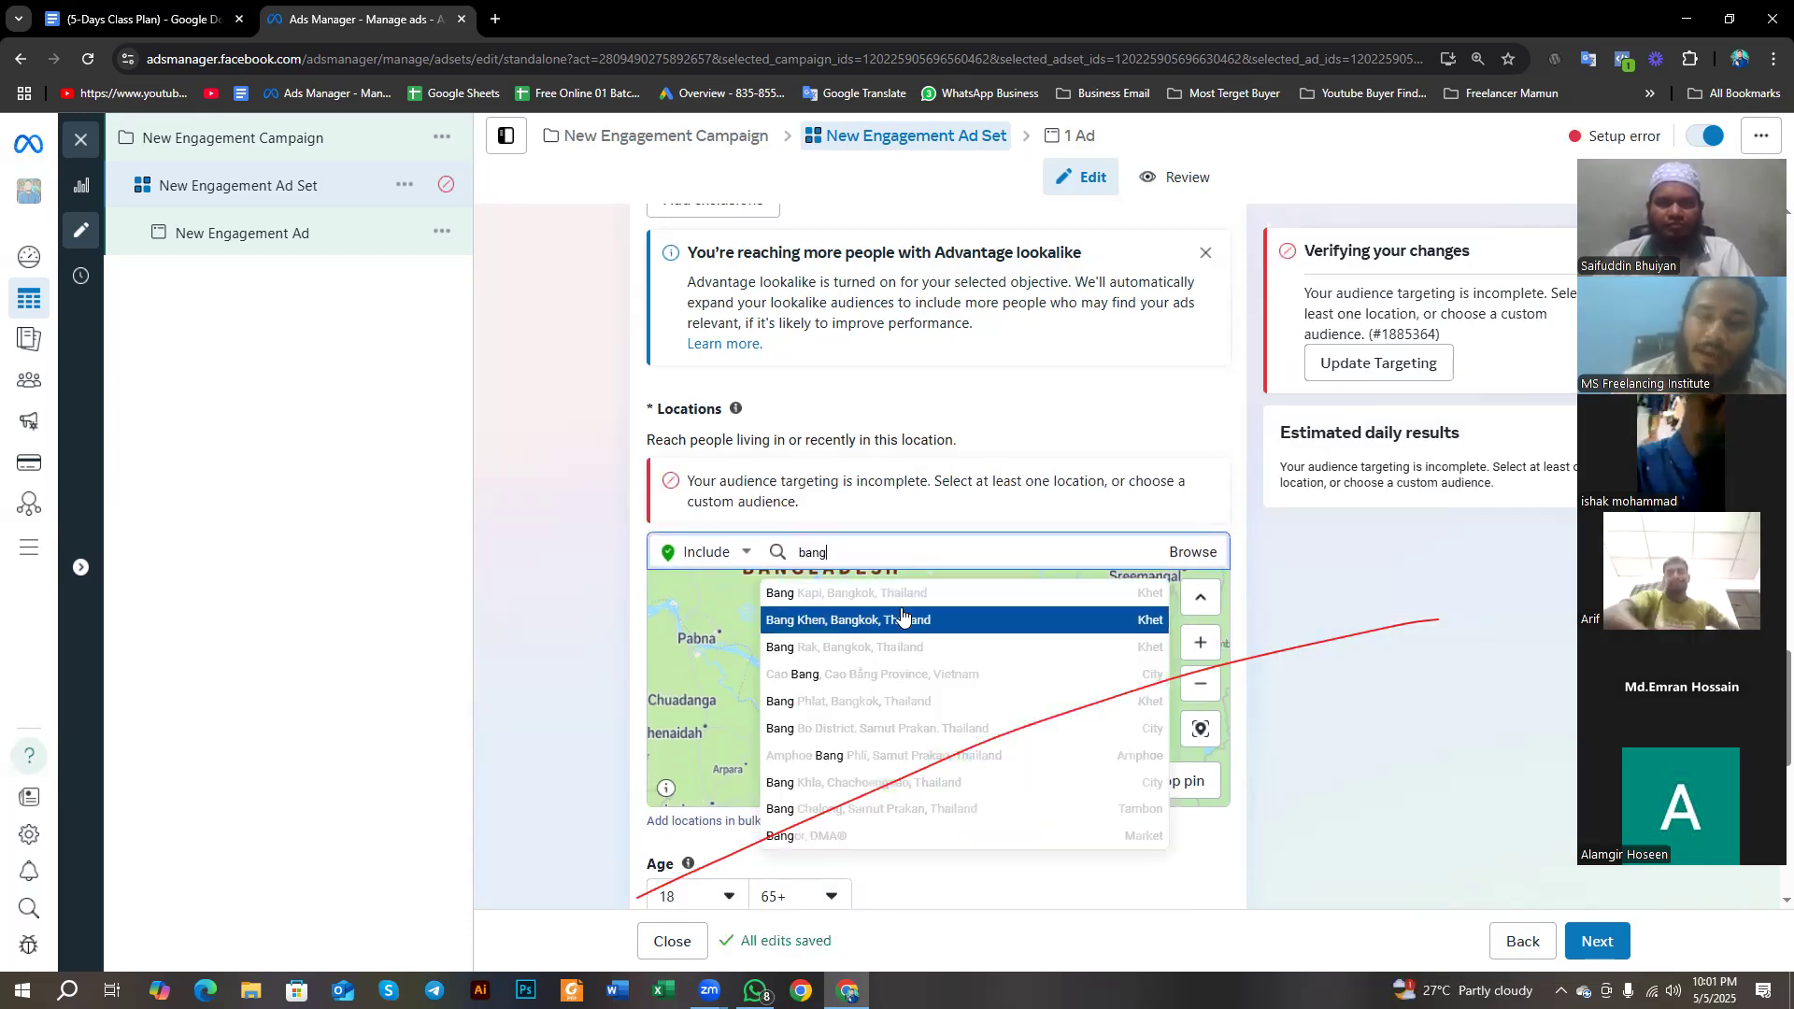
type("la")
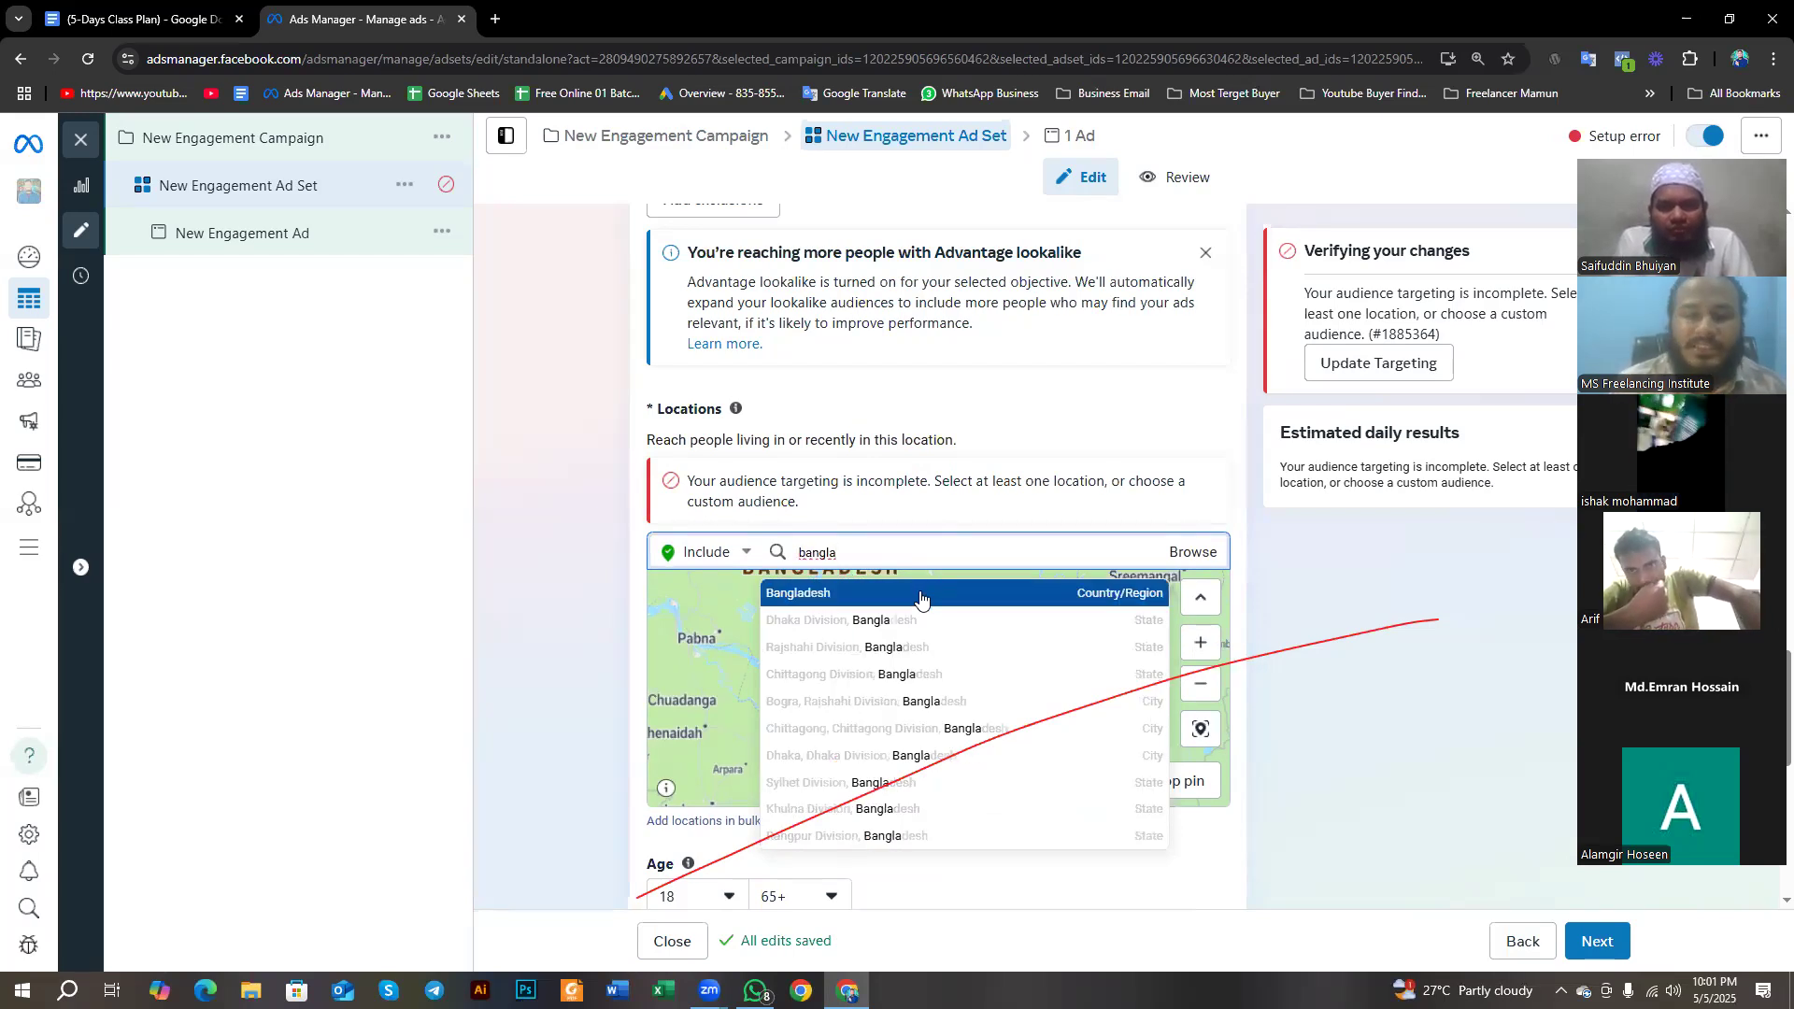
left_click(925, 592)
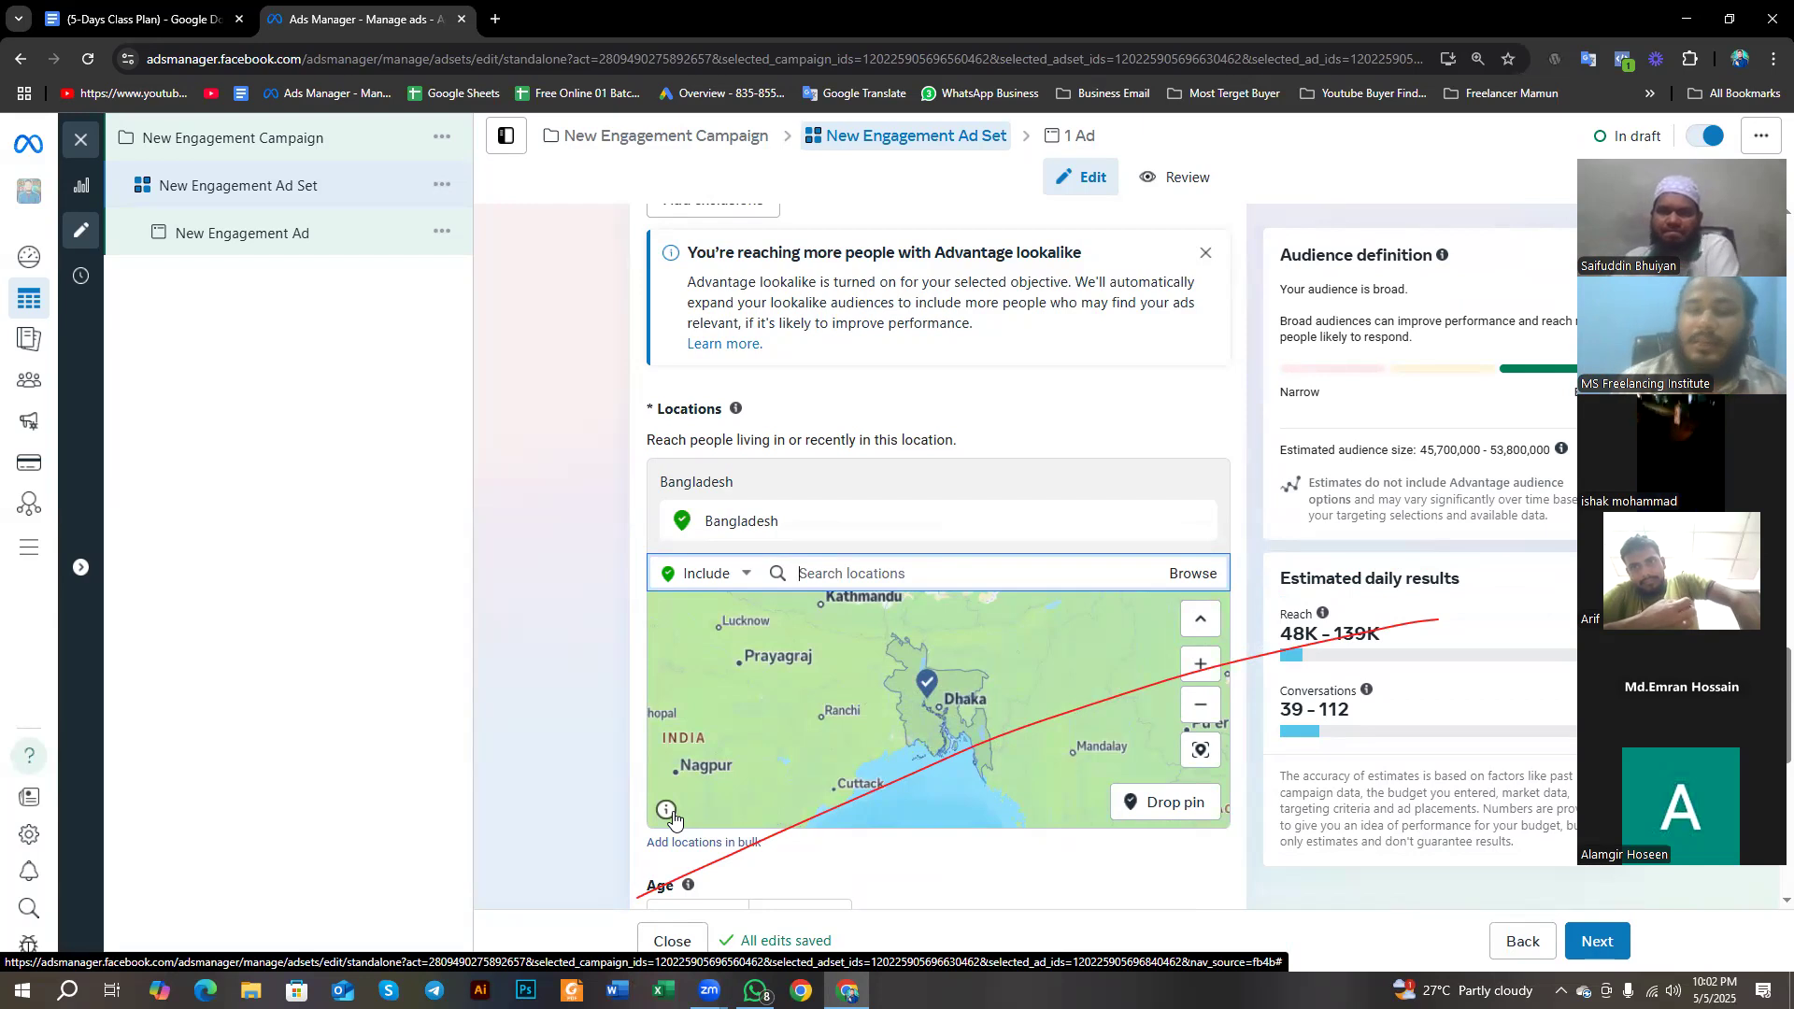
mouse_move(758, 544)
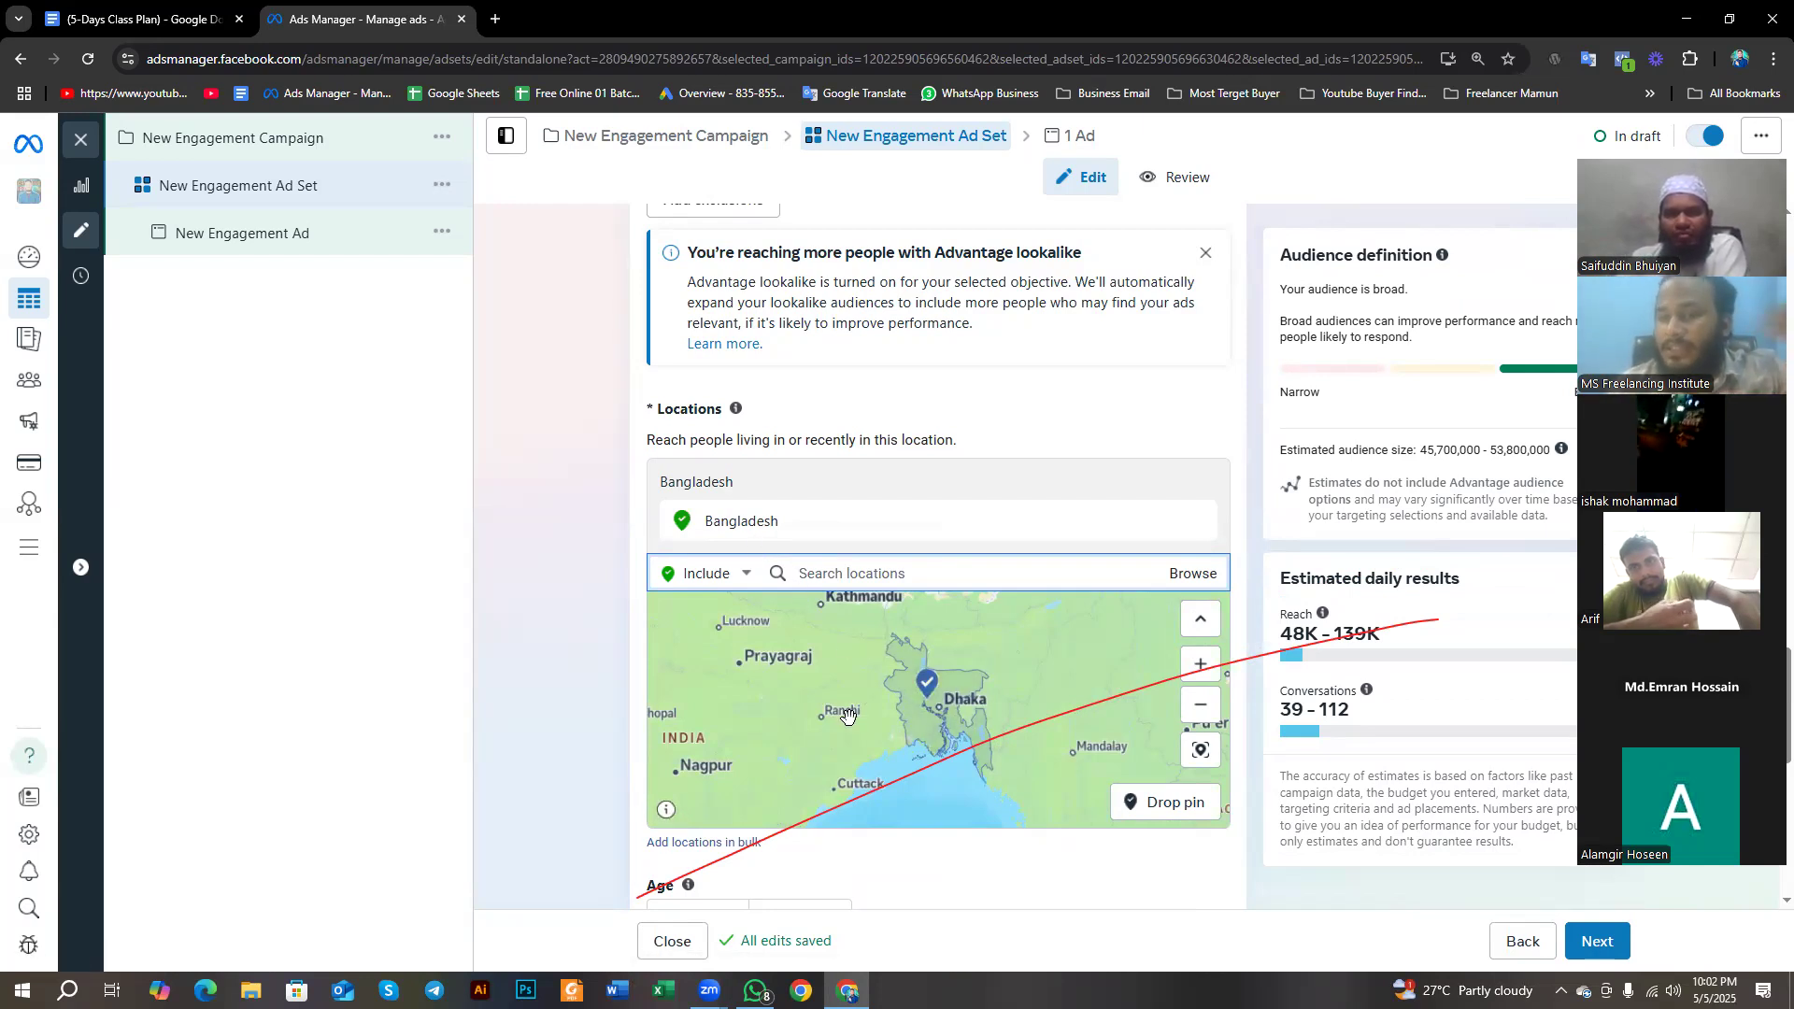
left_click_drag(654, 408, 693, 412)
left_click(547, 663)
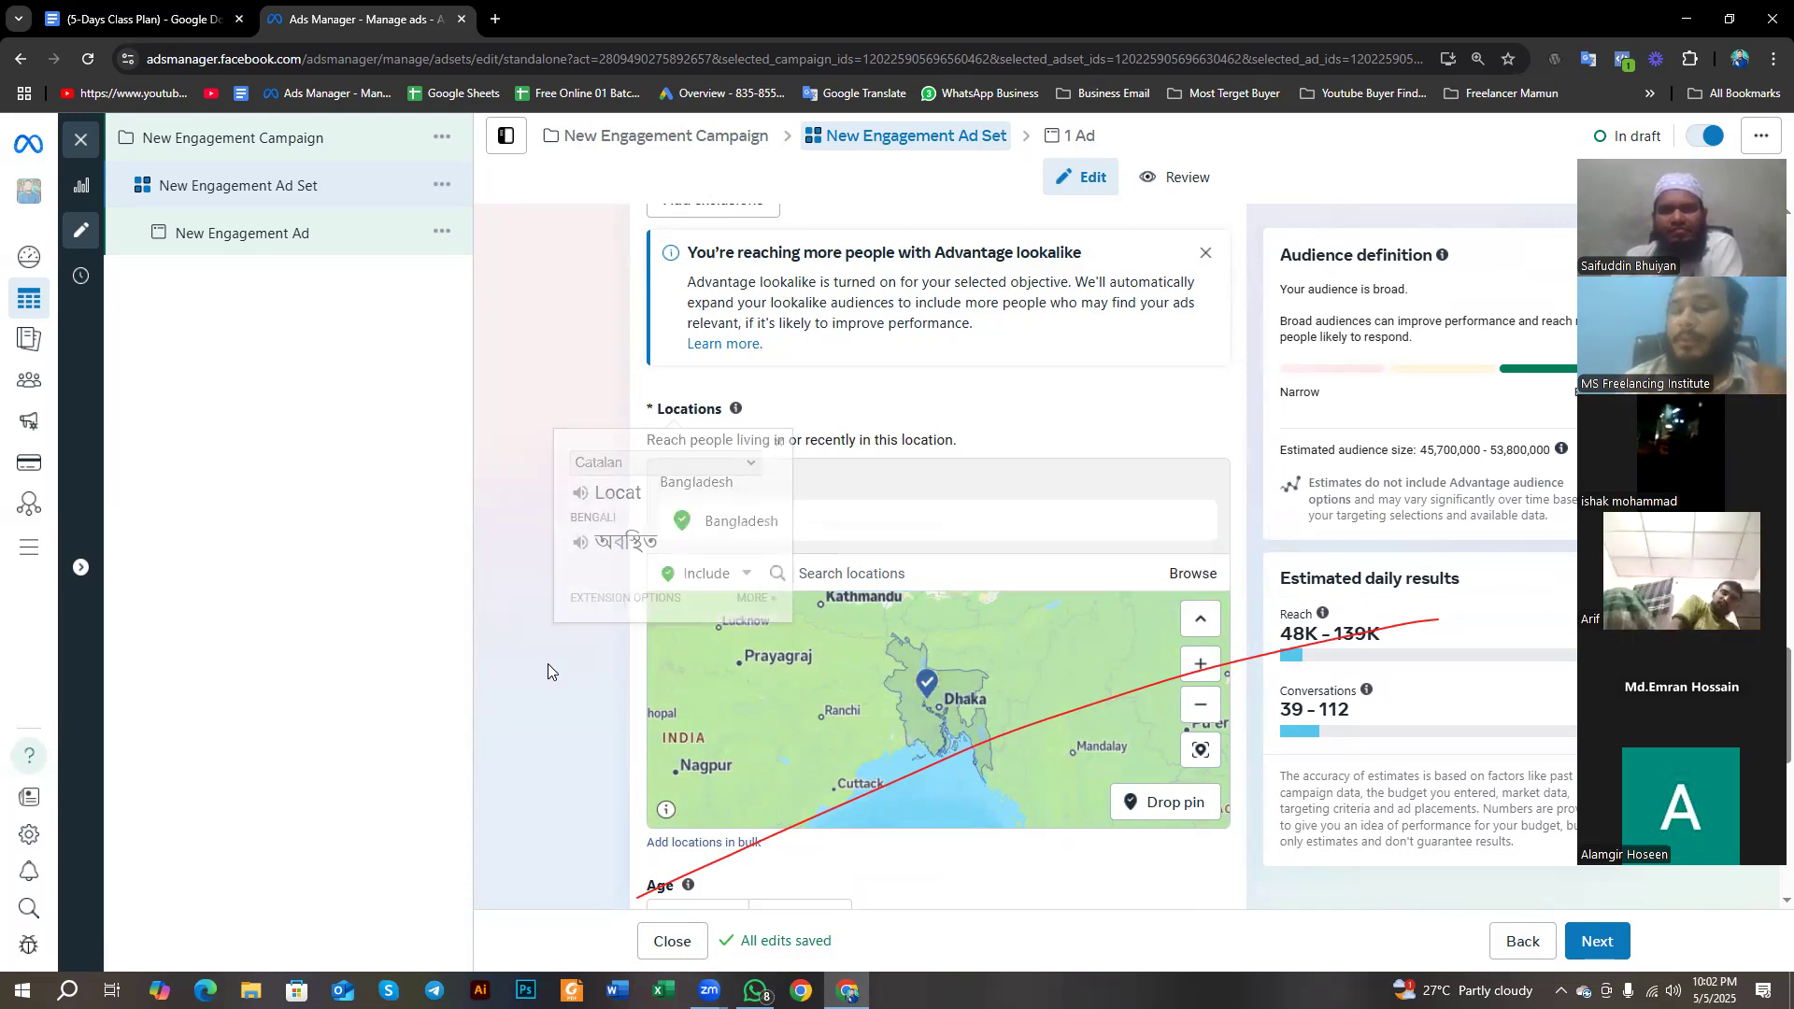
- Set the maximum age of the ad set's audience to 30
scroll(650, 624, "down", 2)
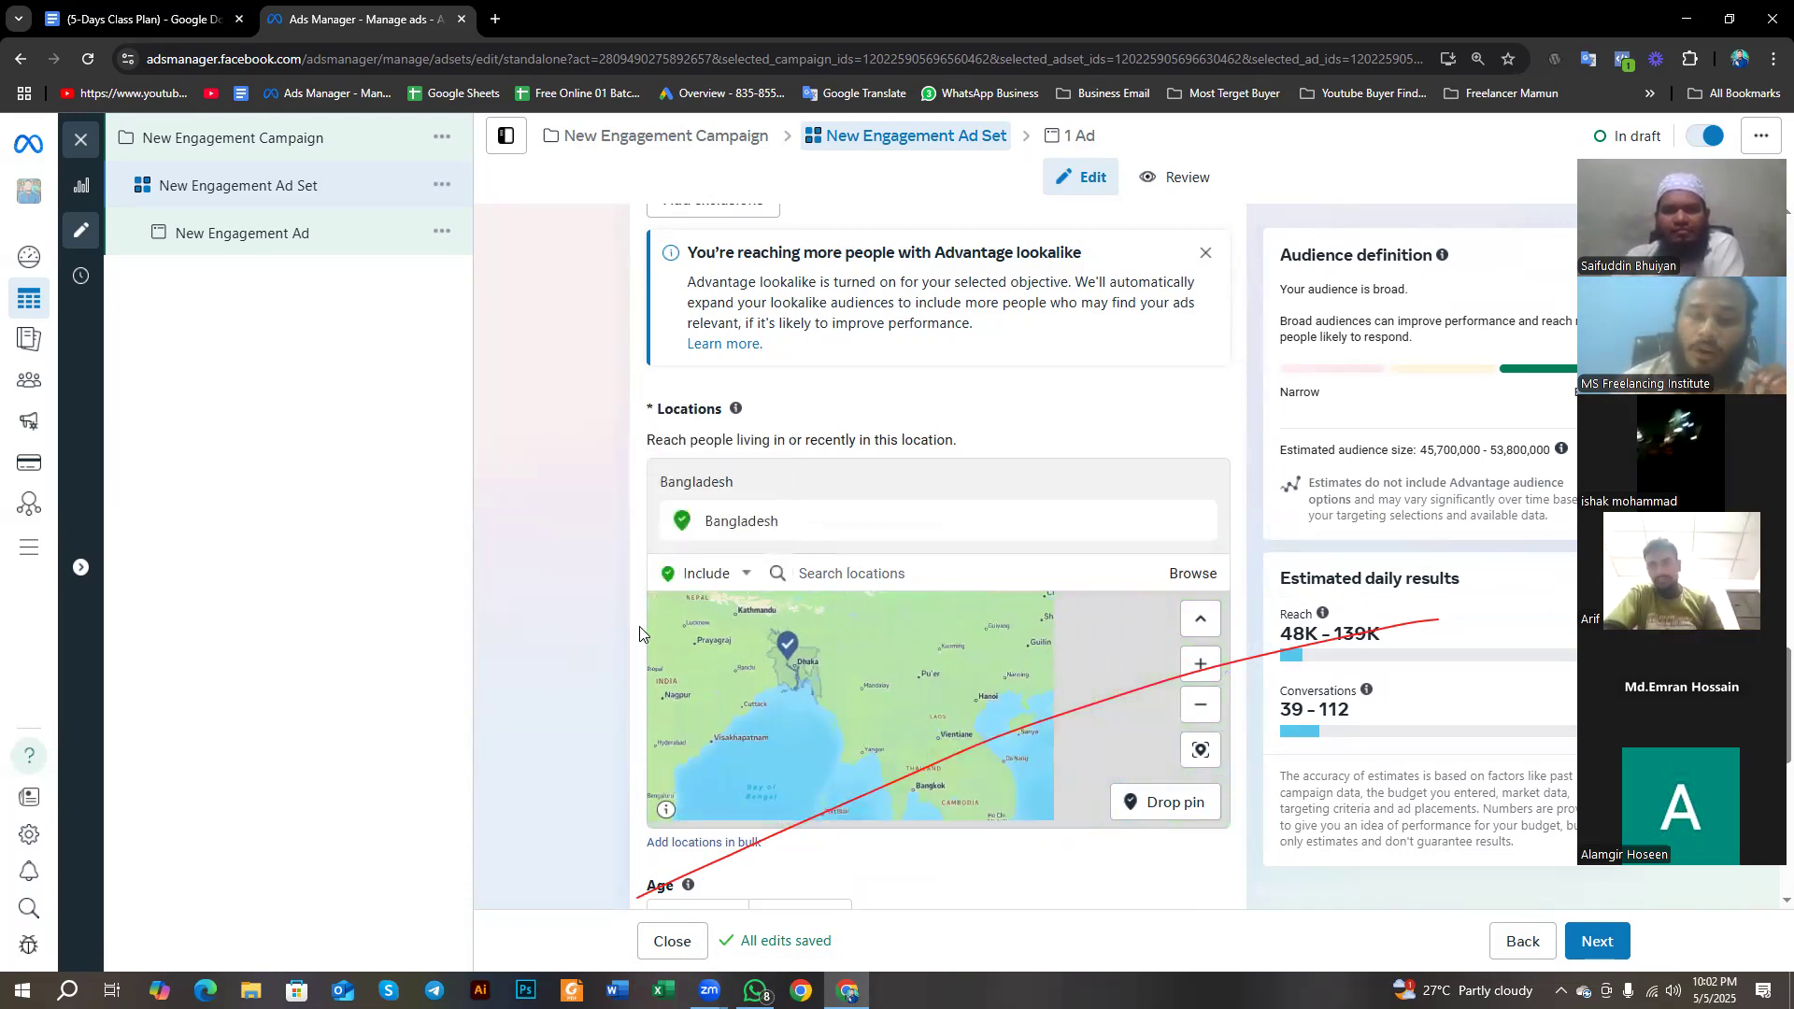
scroll(634, 649, "down", 1)
scroll(635, 648, "down", 3)
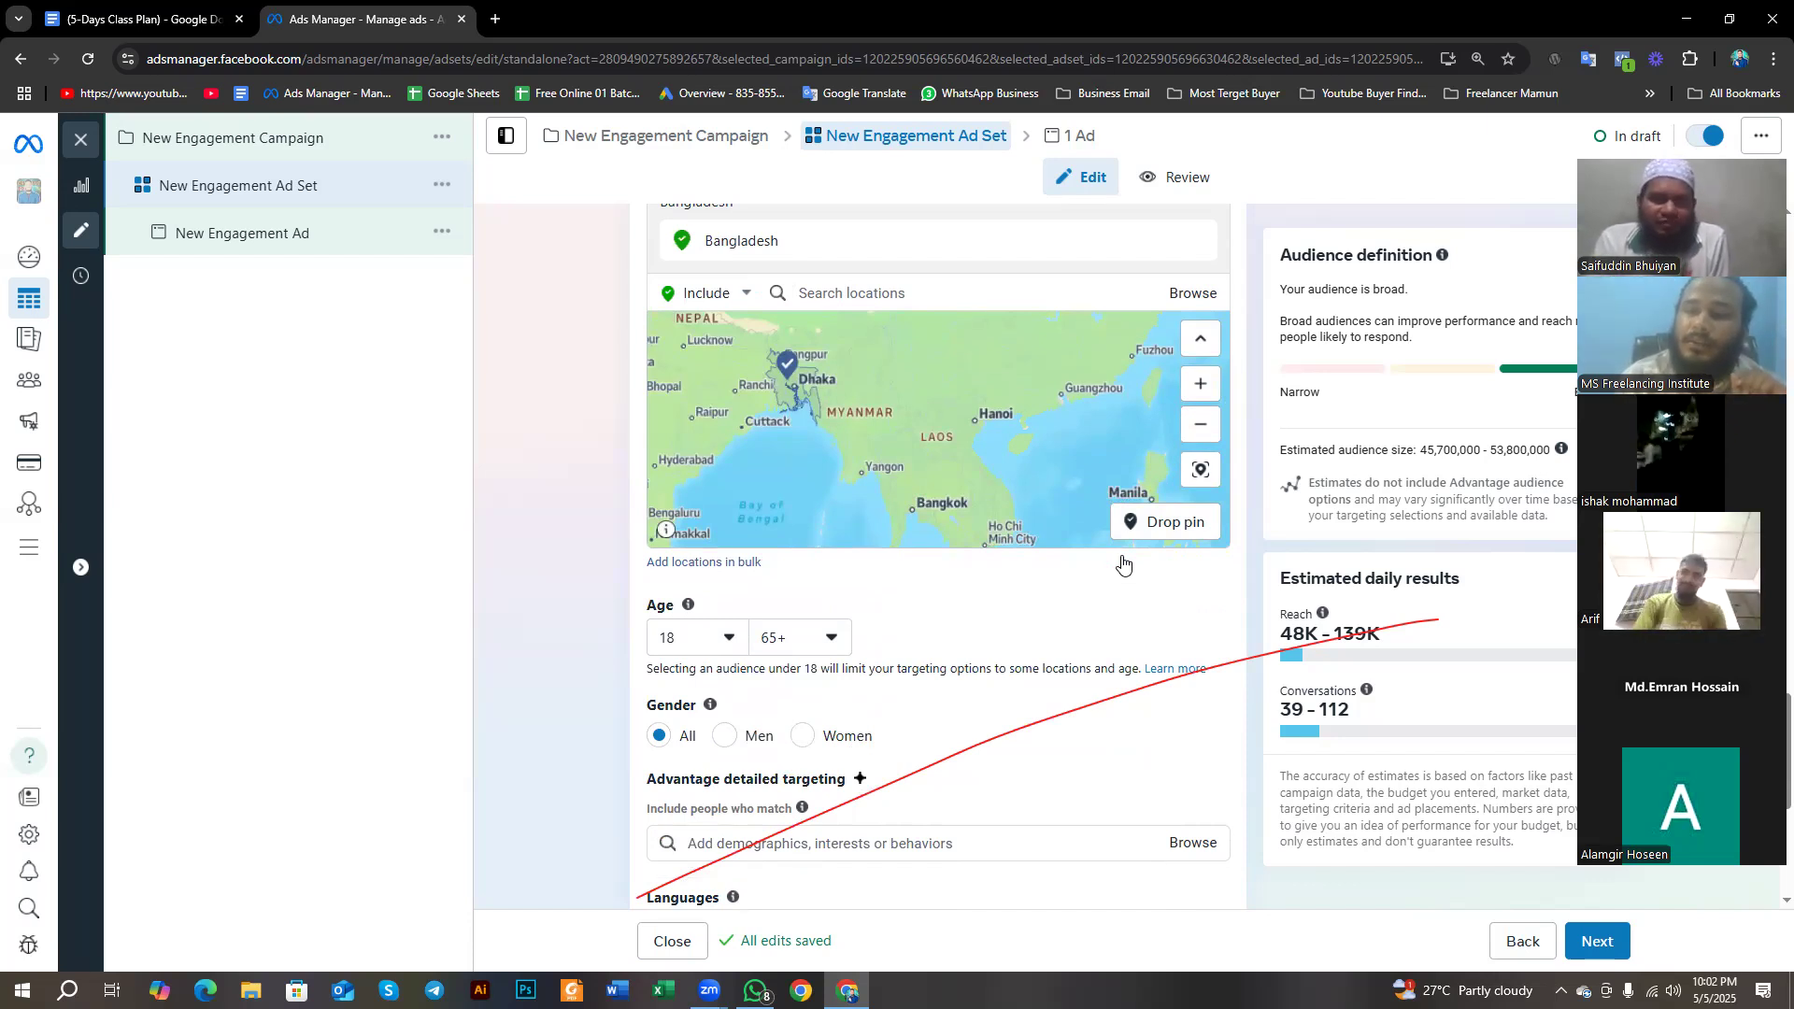
scroll(692, 692, "up", 1)
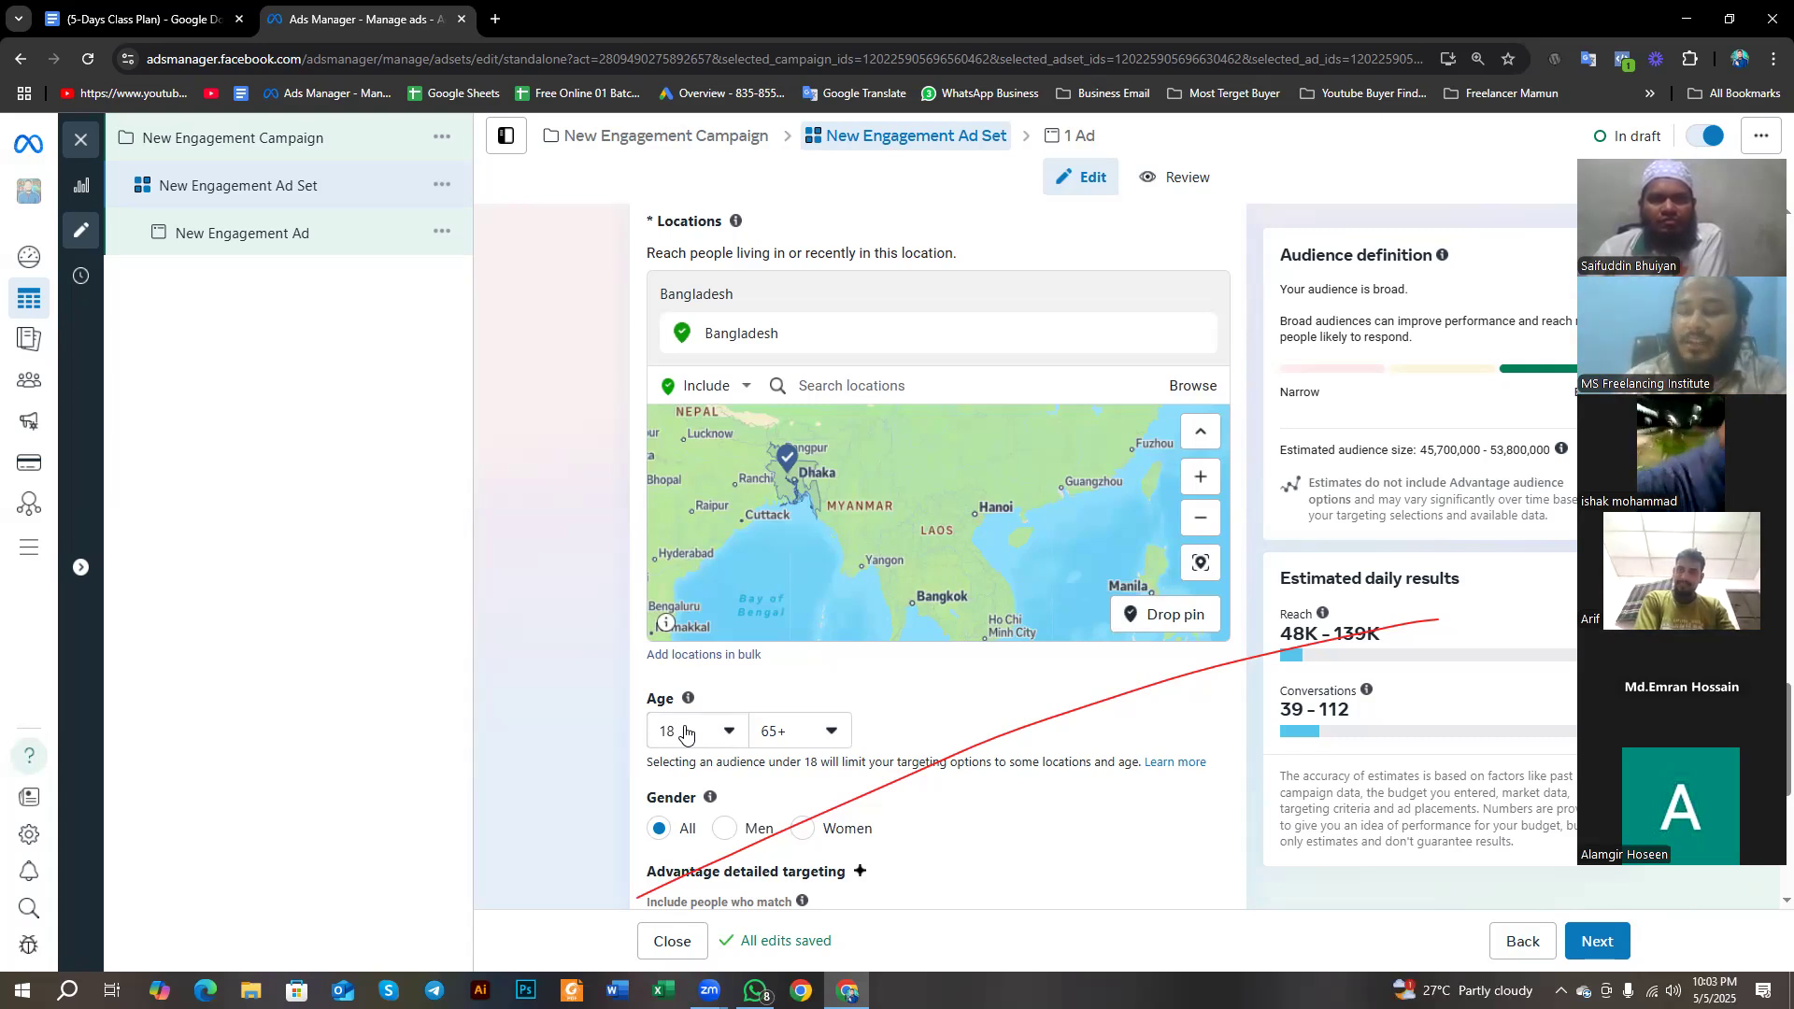
left_click(792, 733)
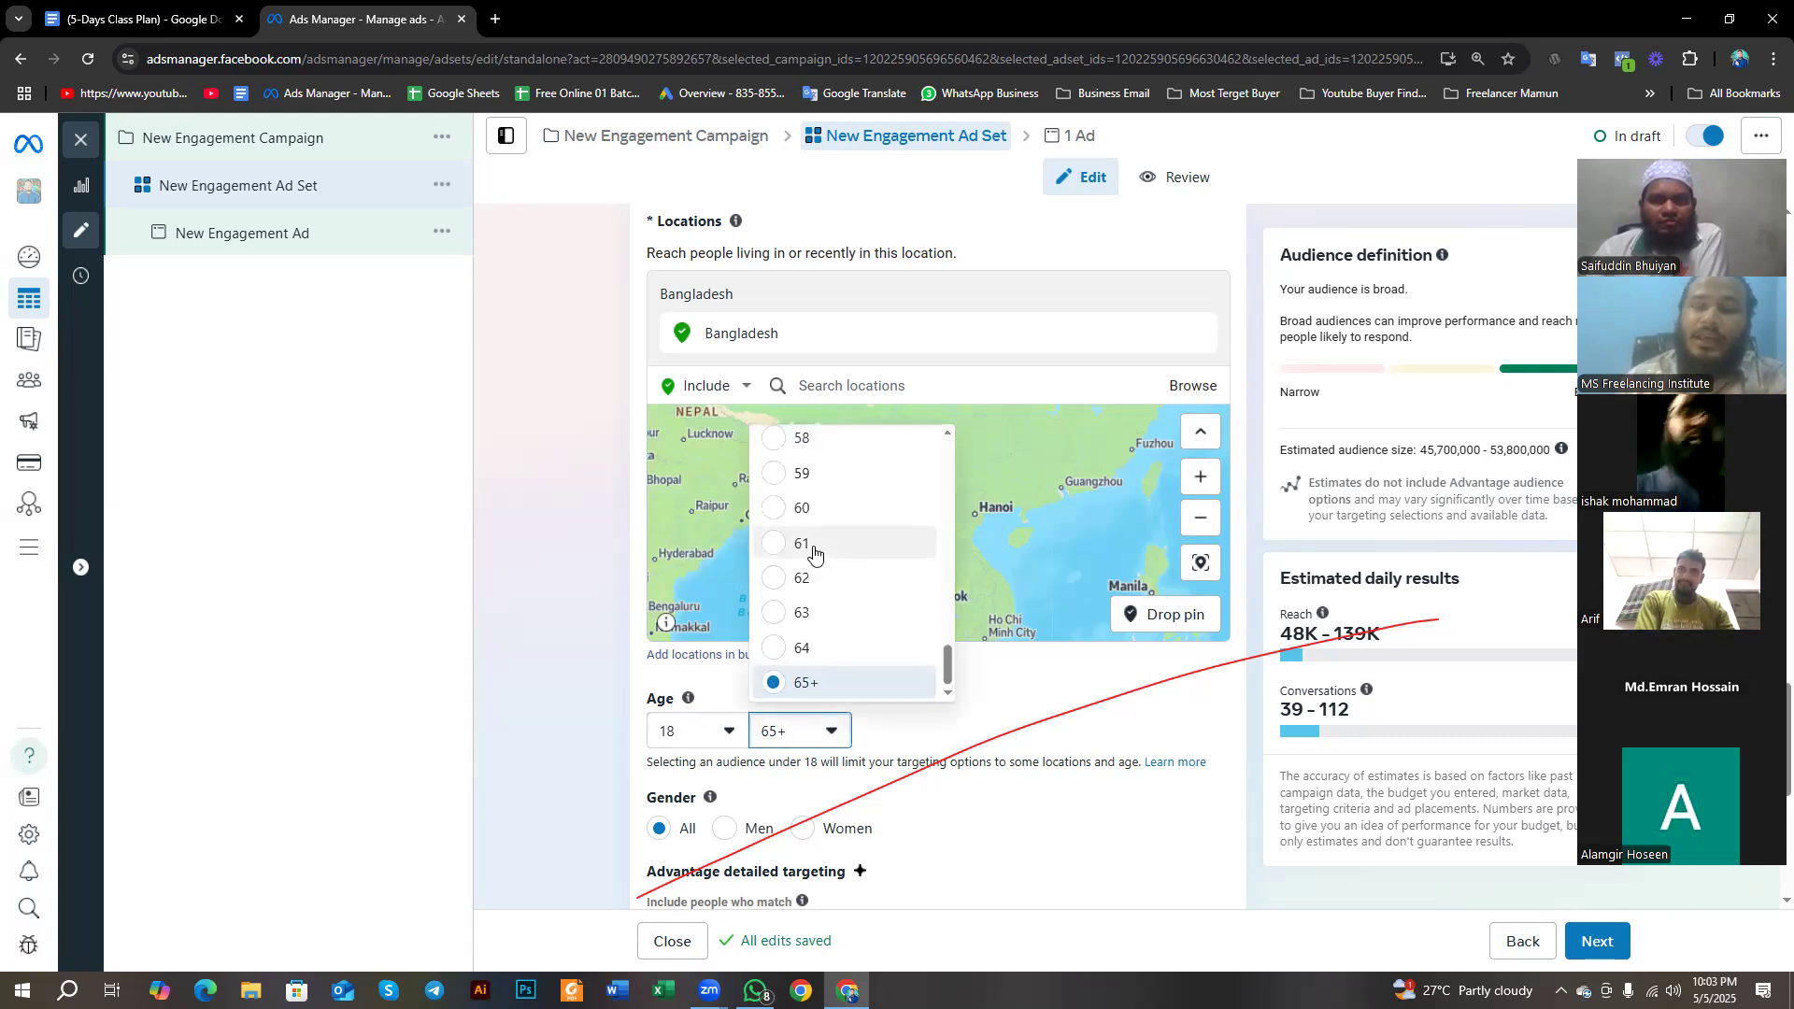
scroll(814, 554, "up", 10)
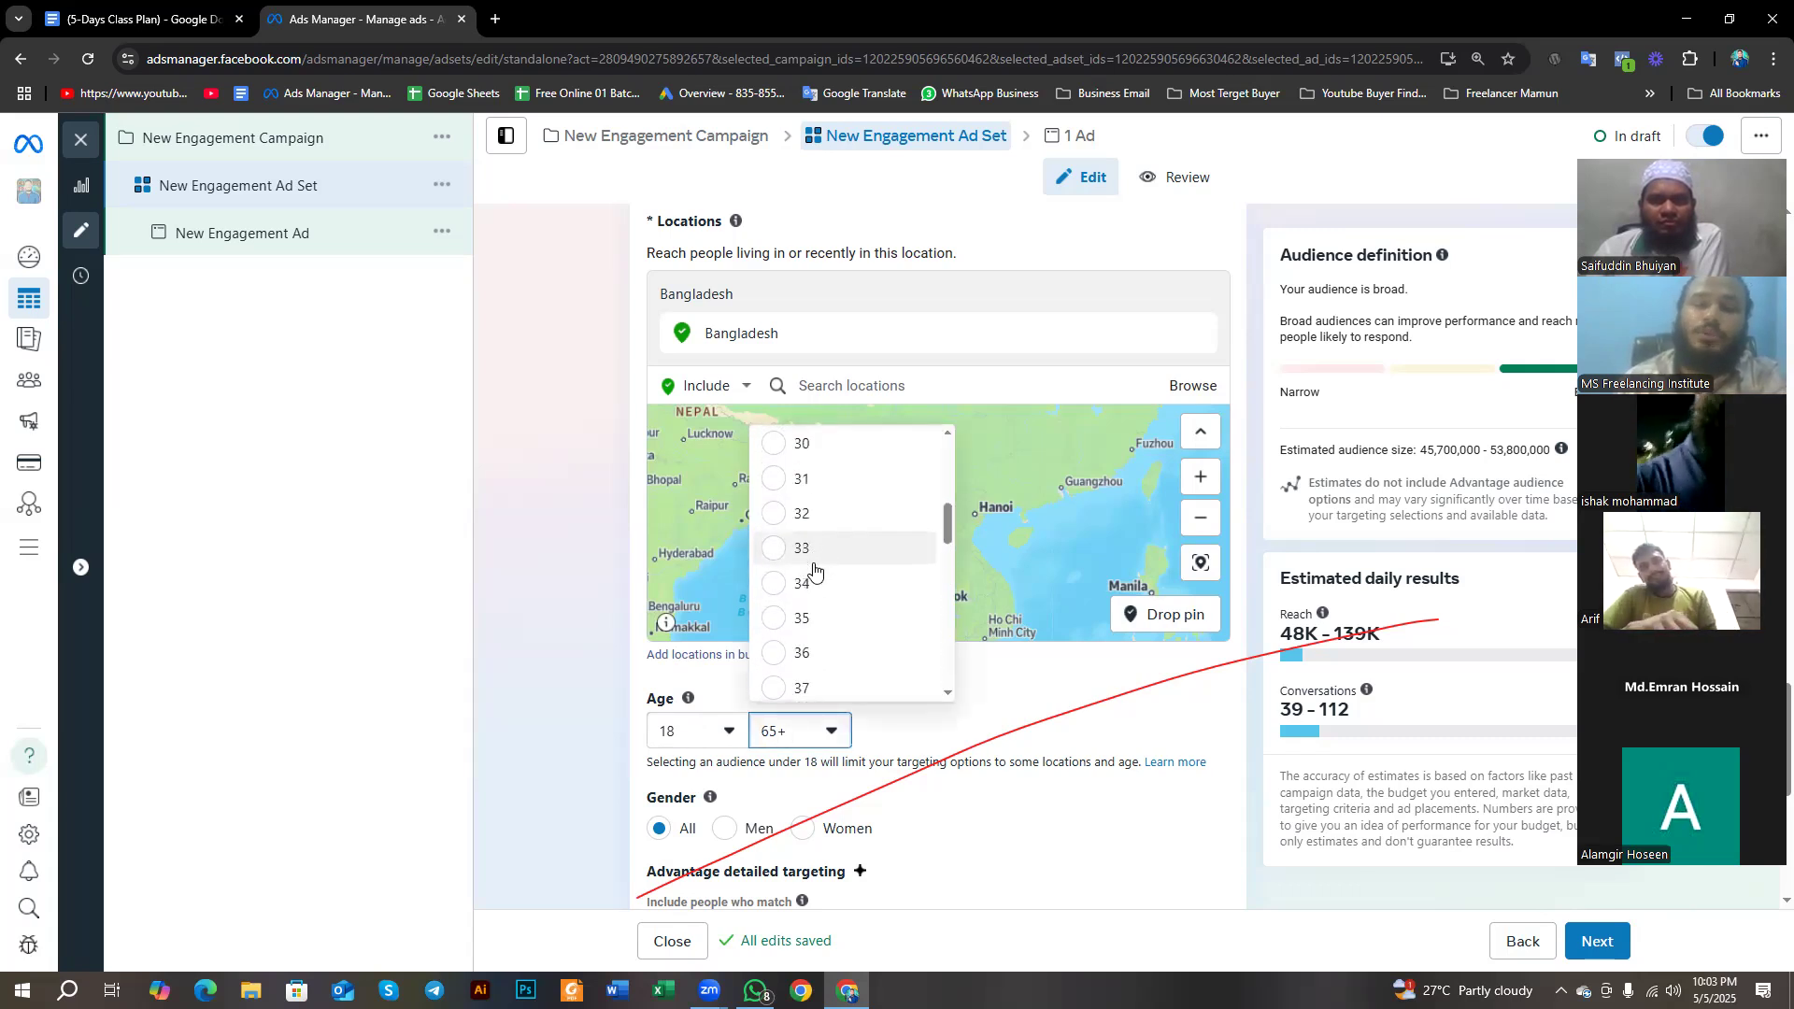
scroll(810, 617, "up", 2)
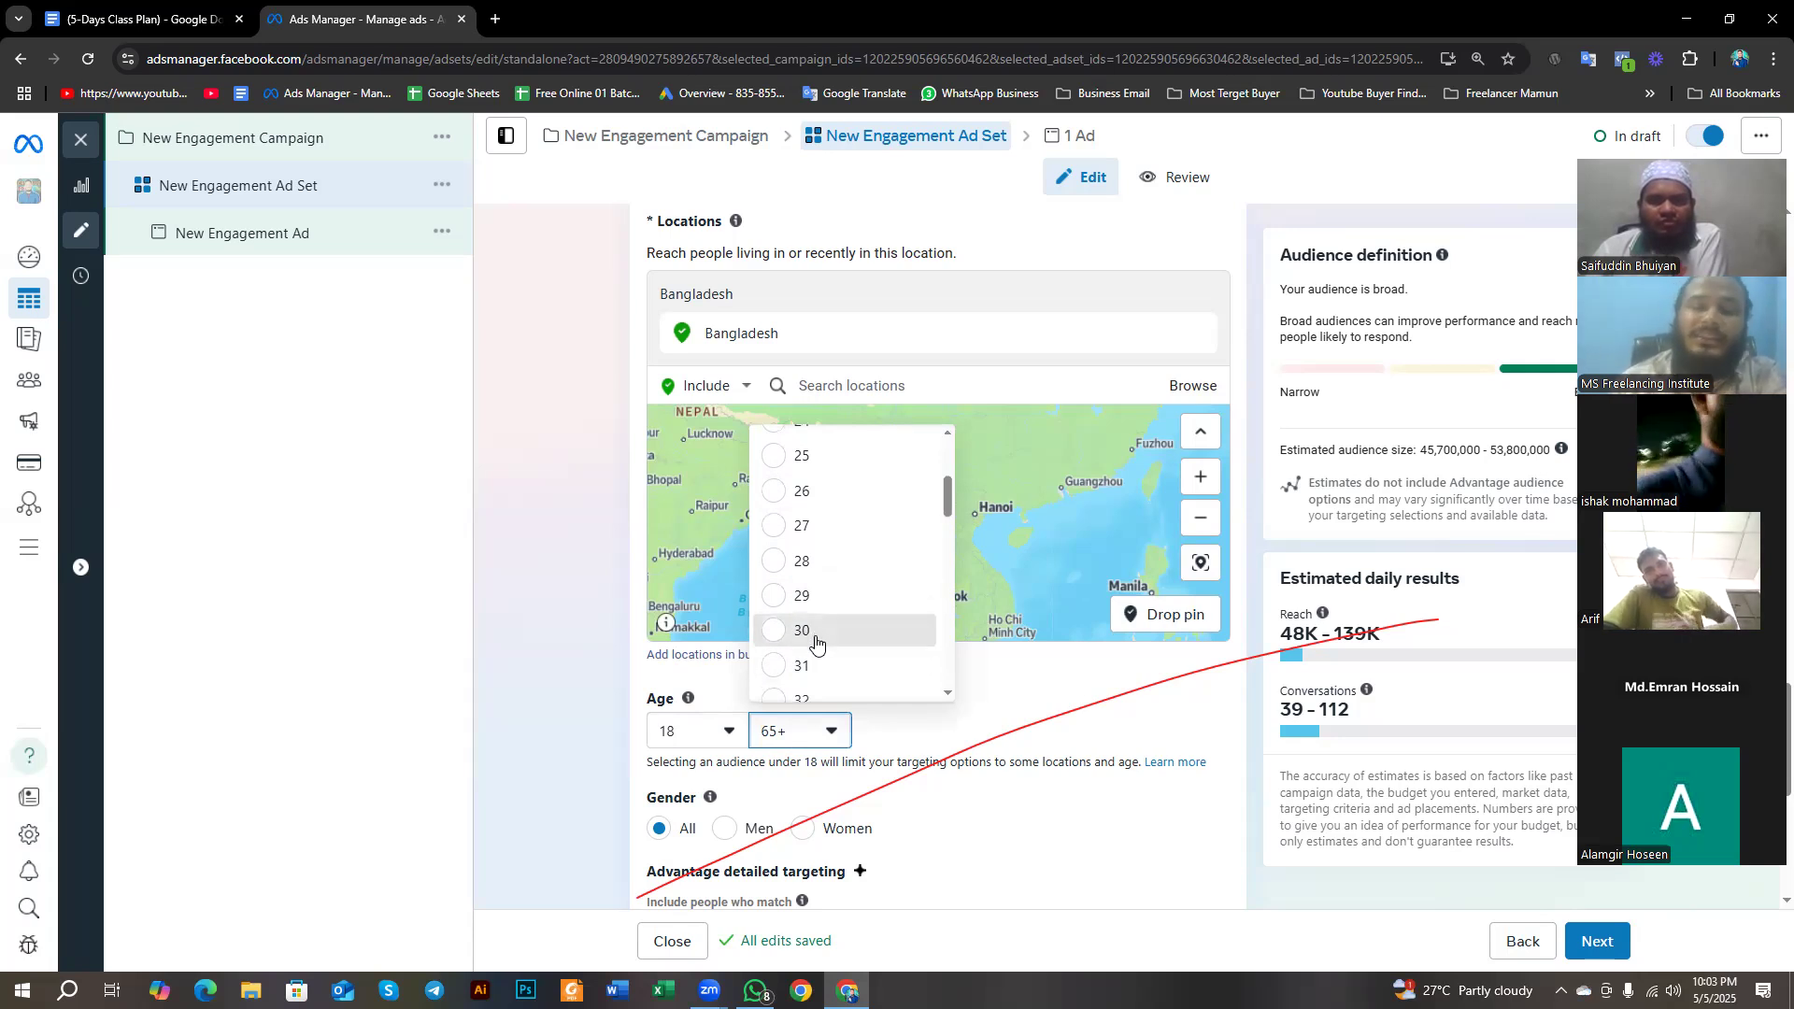
left_click(813, 636)
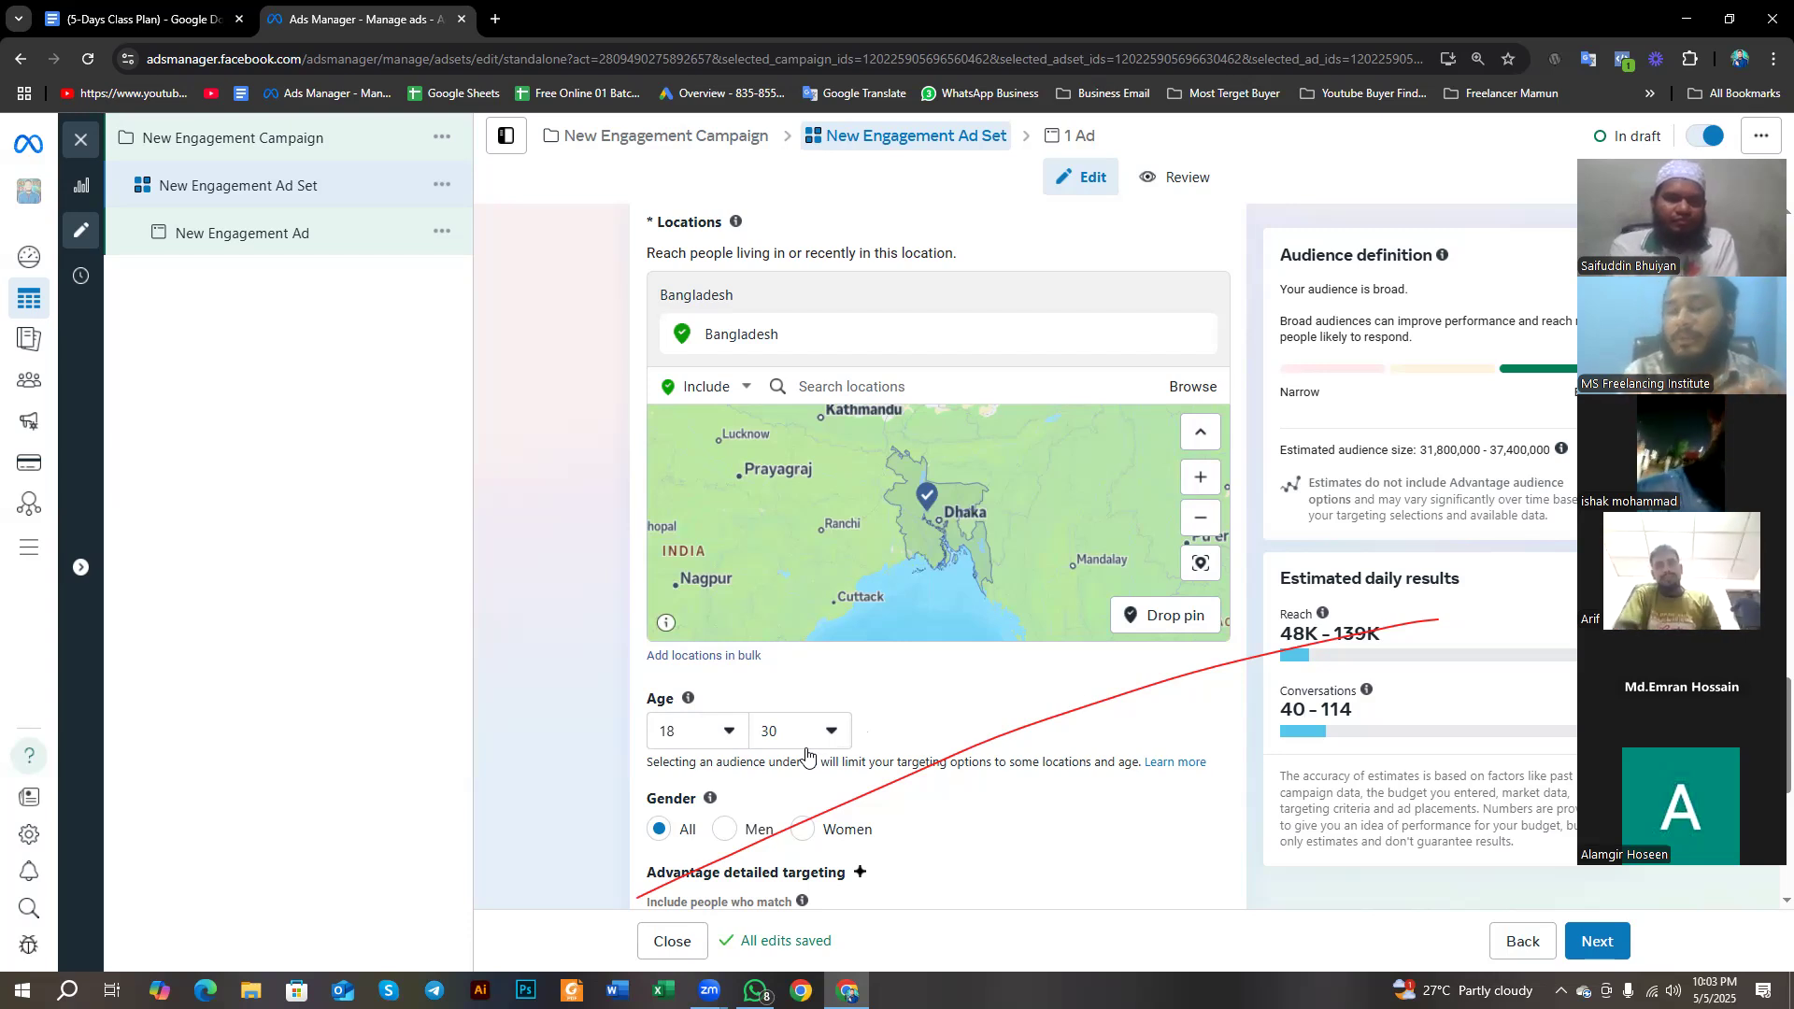
- Examine the ad set's age and gender targeting settings, temporarily outlining both sections with red rectangles
scroll(808, 755, "down", 3)
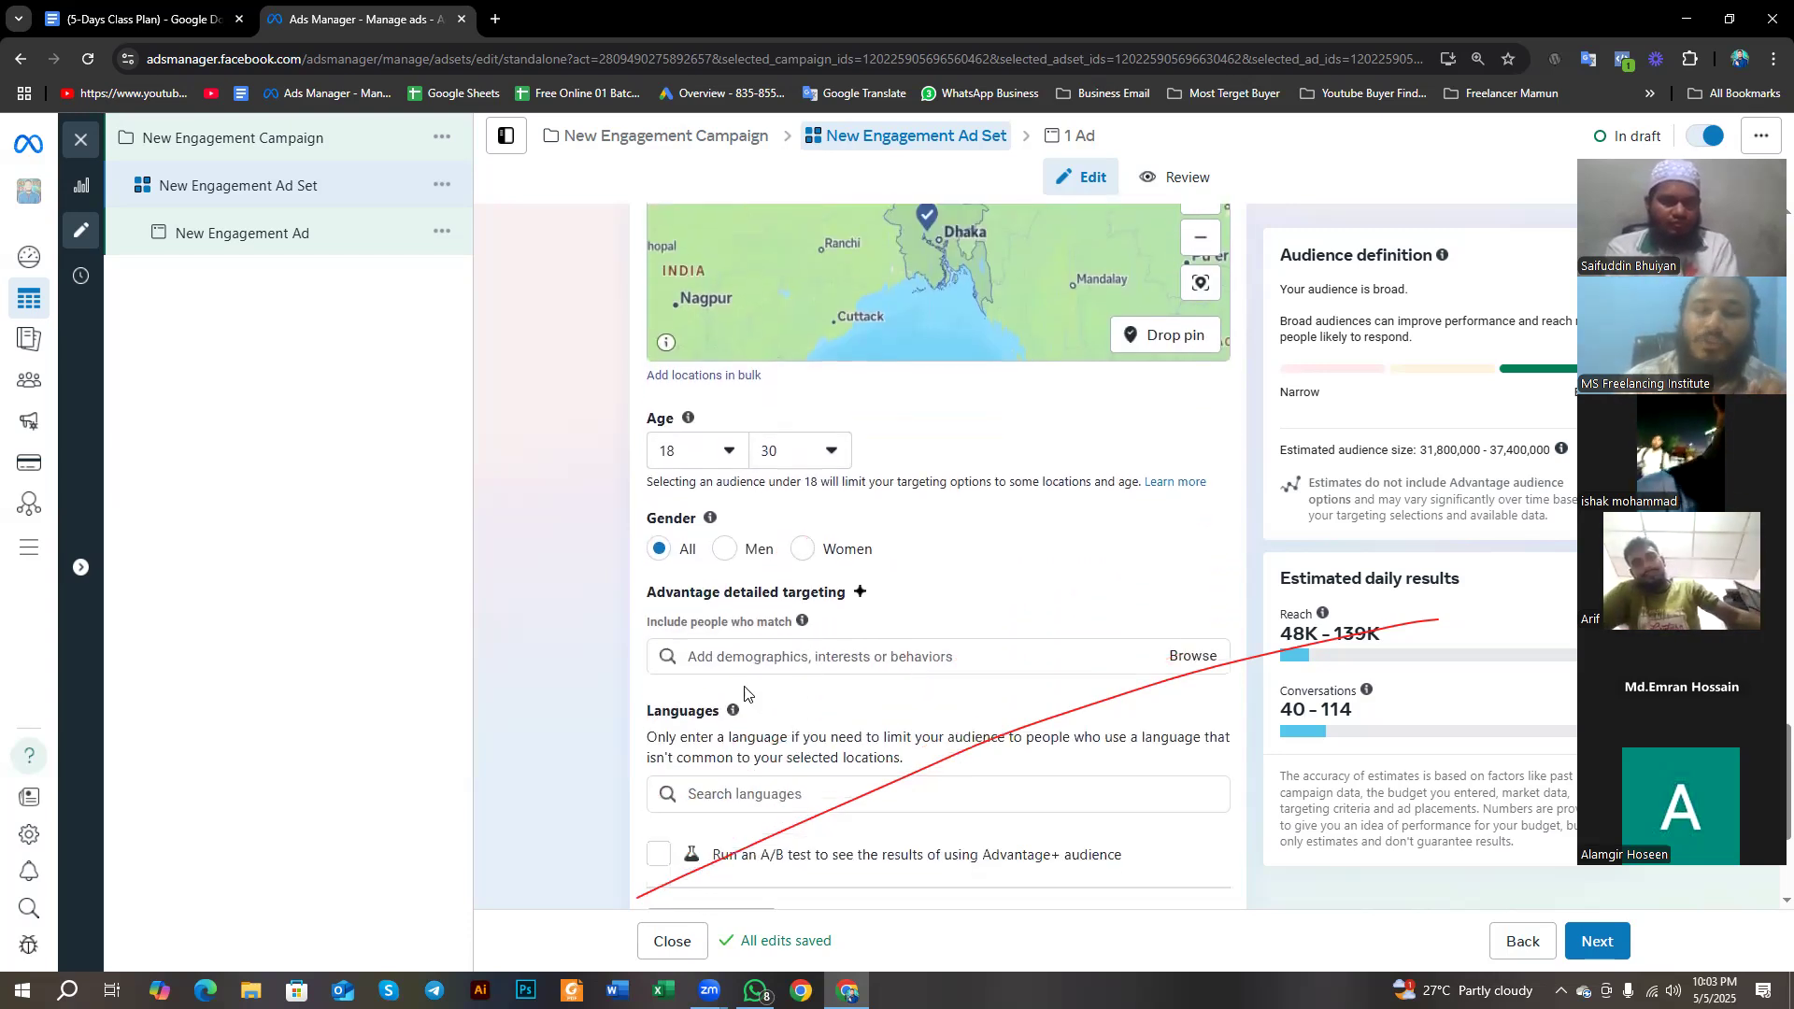
double_click(661, 419)
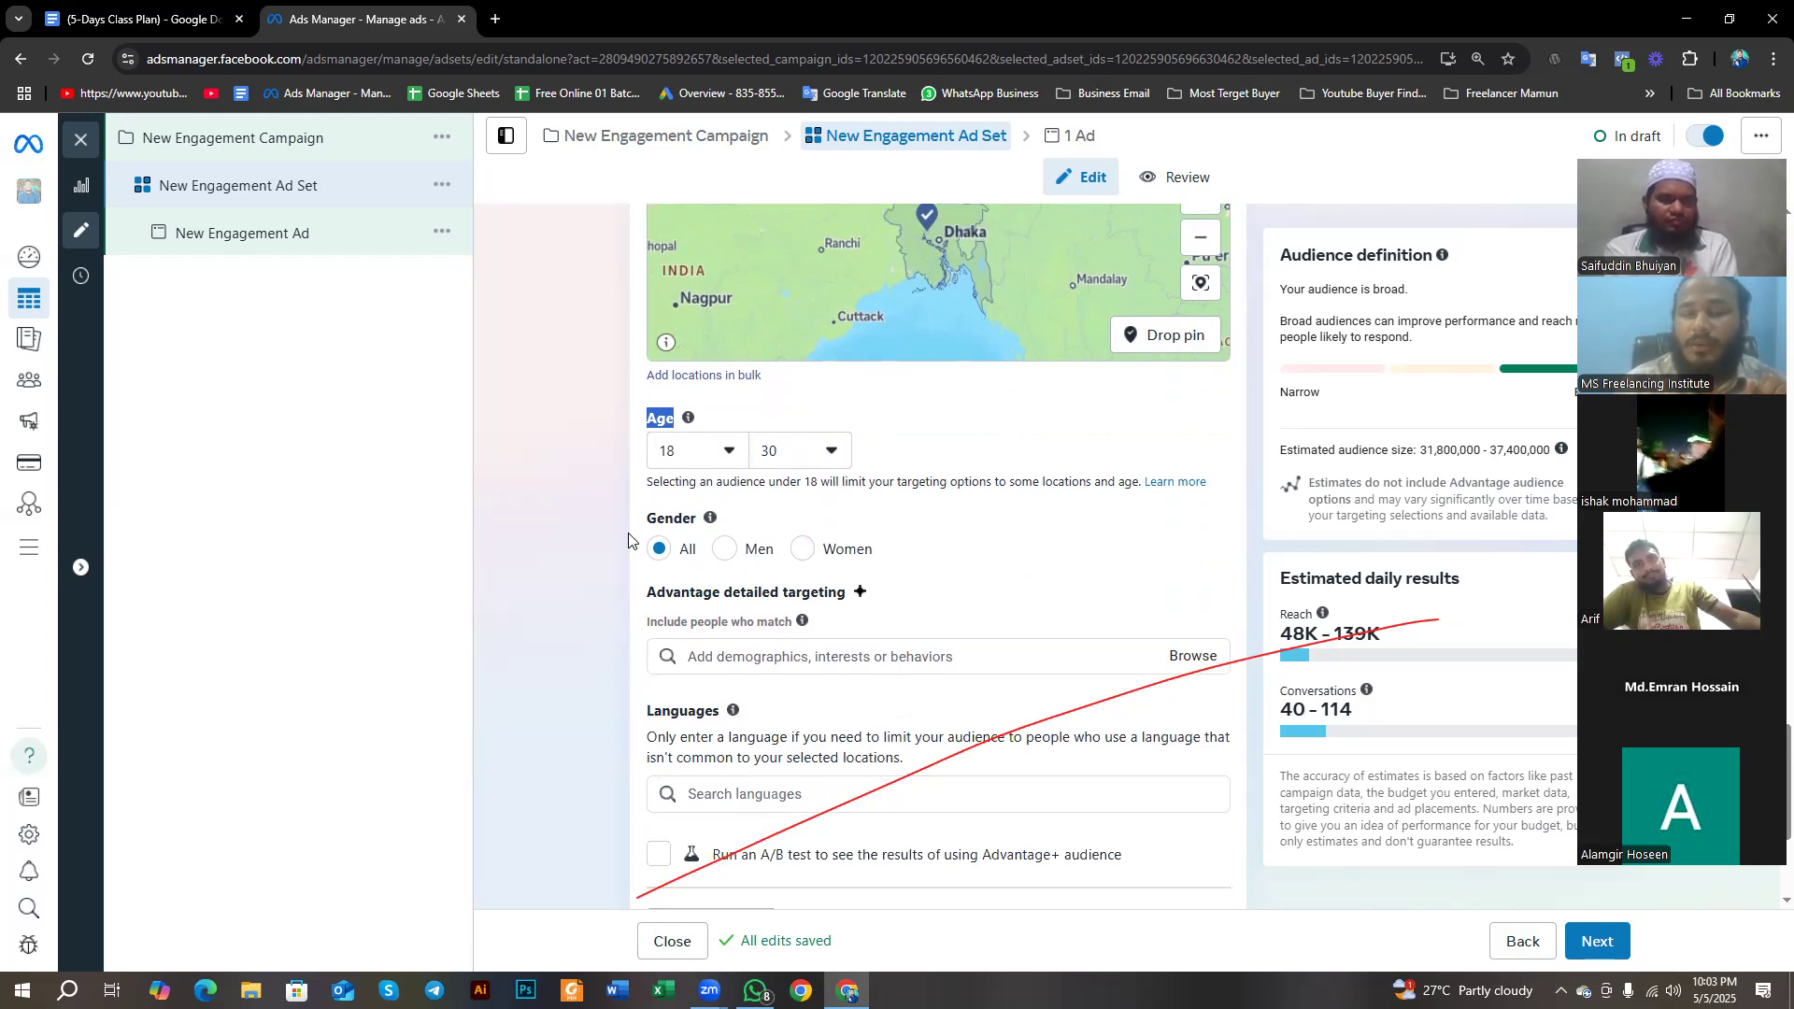
left_click(796, 452)
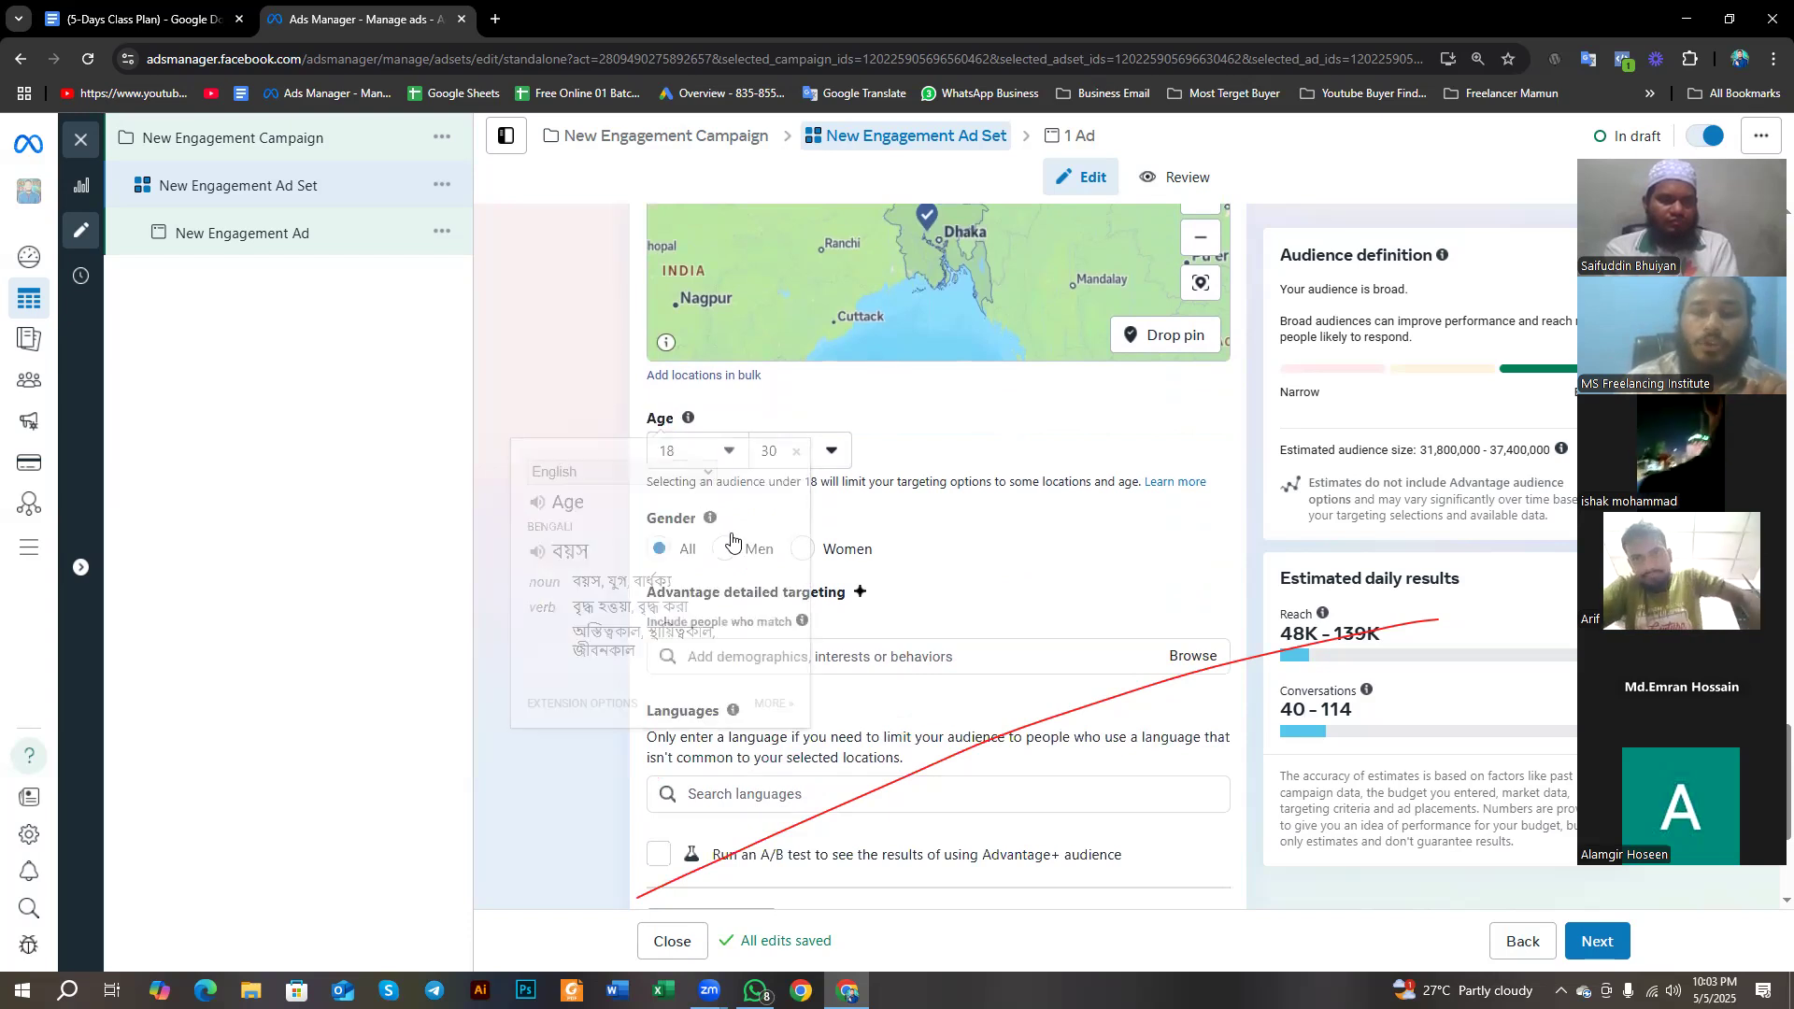
double_click(654, 522)
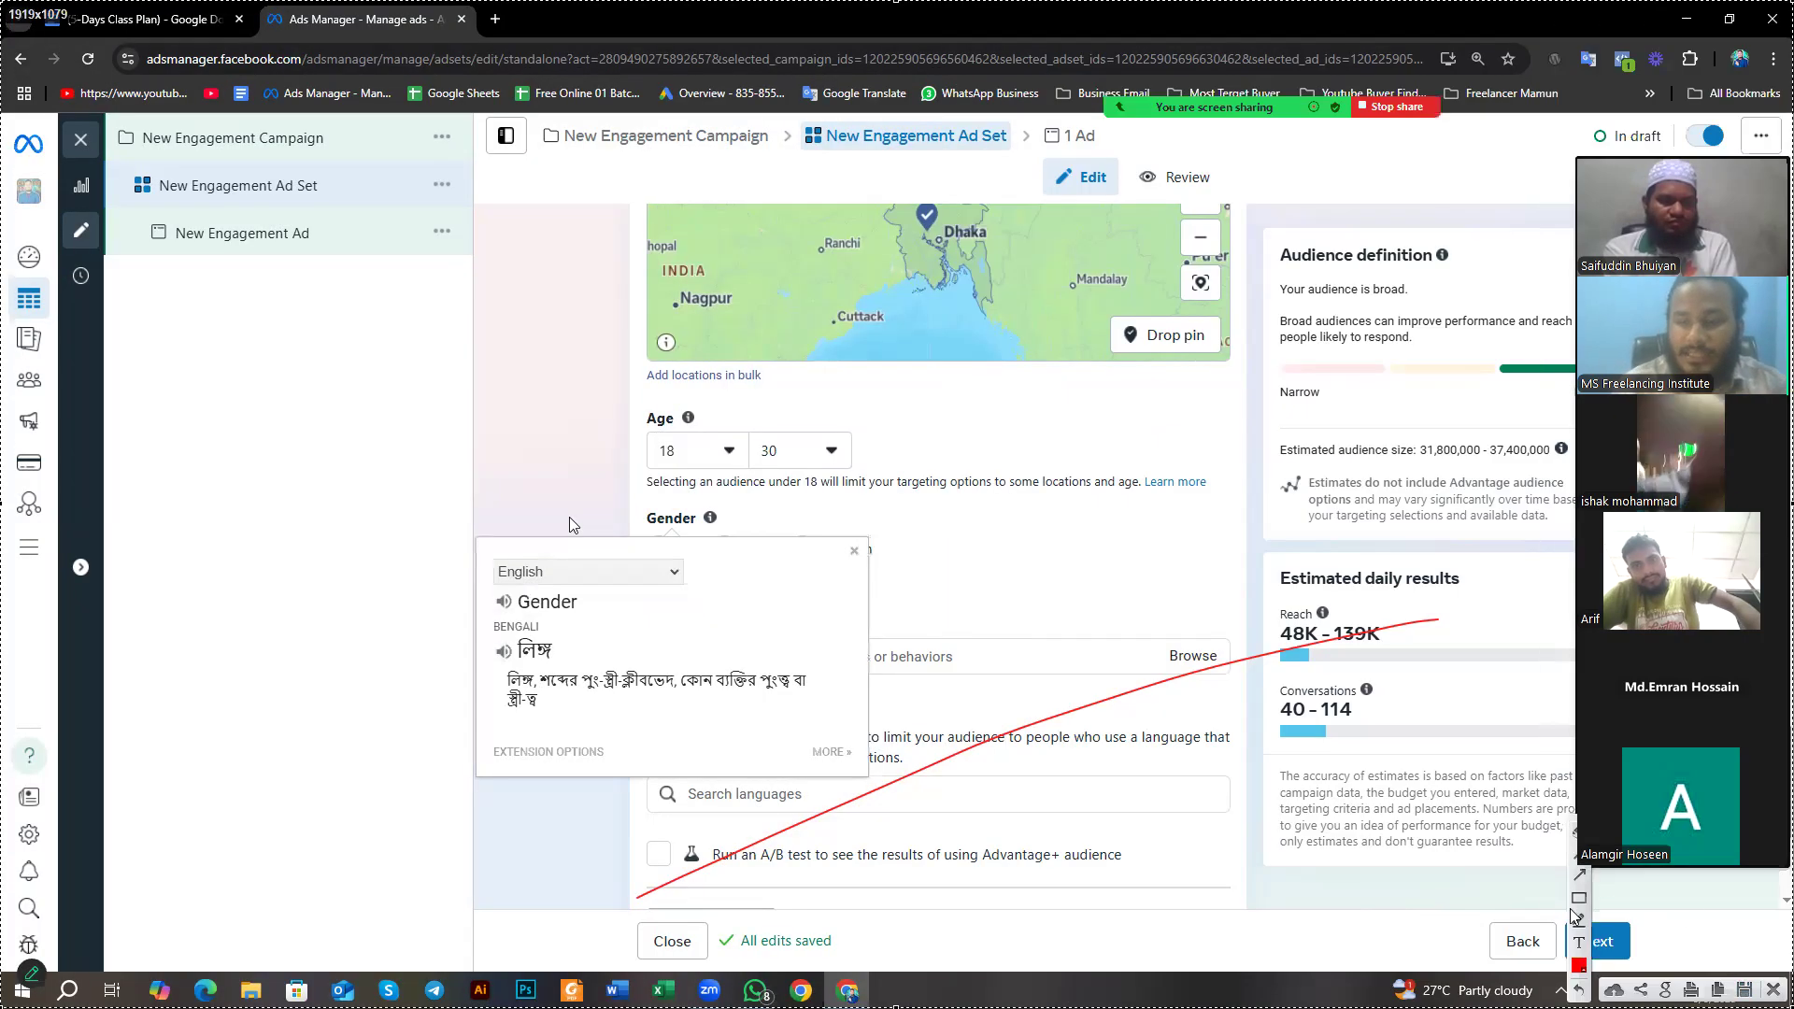
left_click_drag(612, 372, 820, 491)
left_click_drag(579, 478, 843, 621)
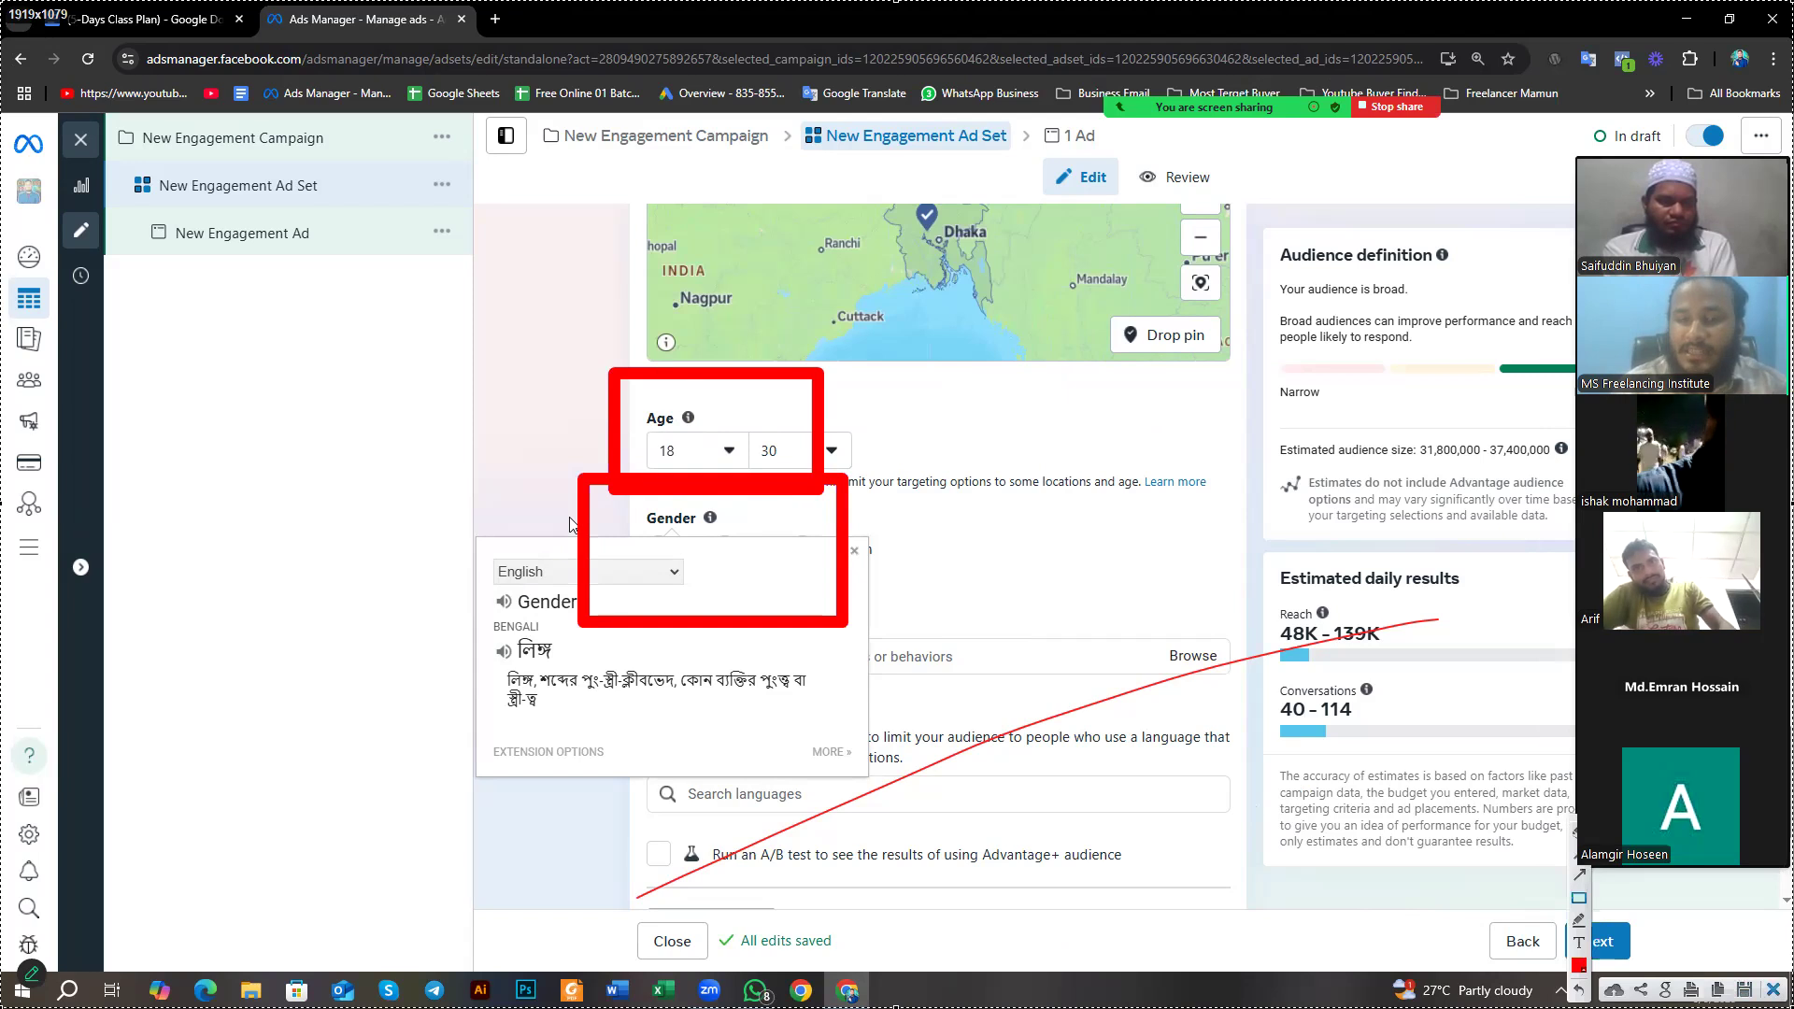
key("Escape")
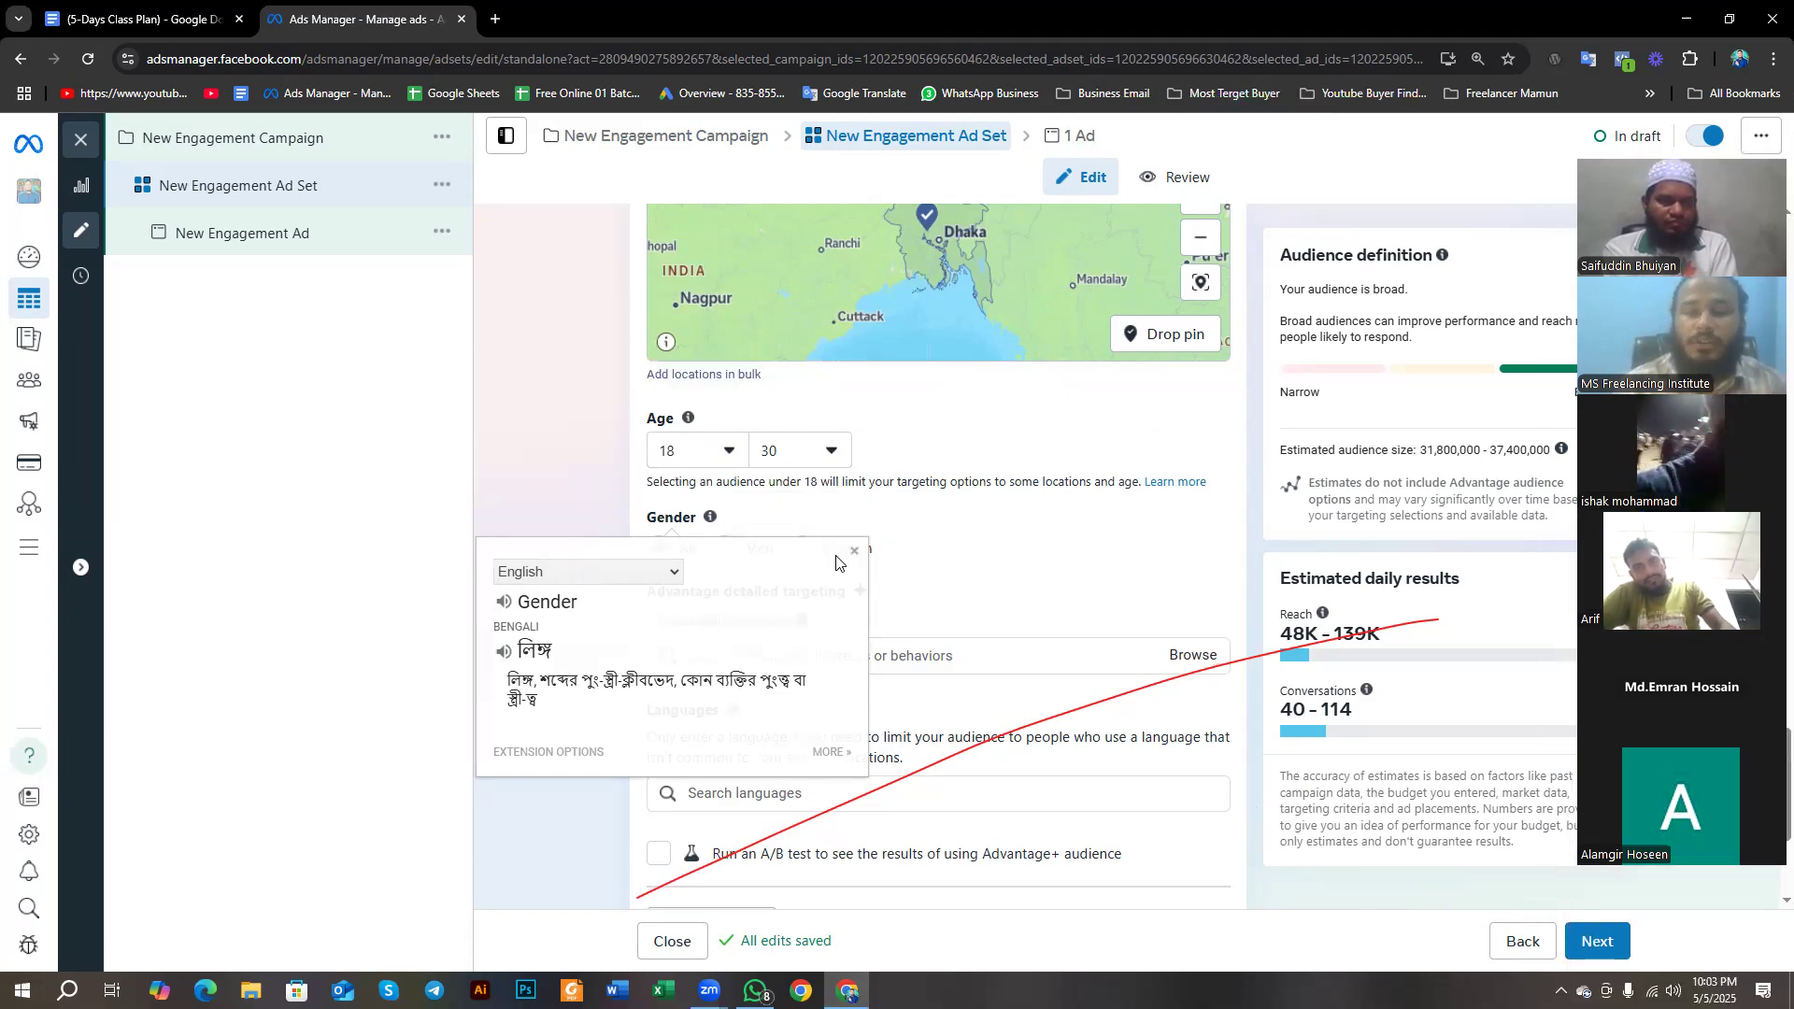
left_click(853, 551)
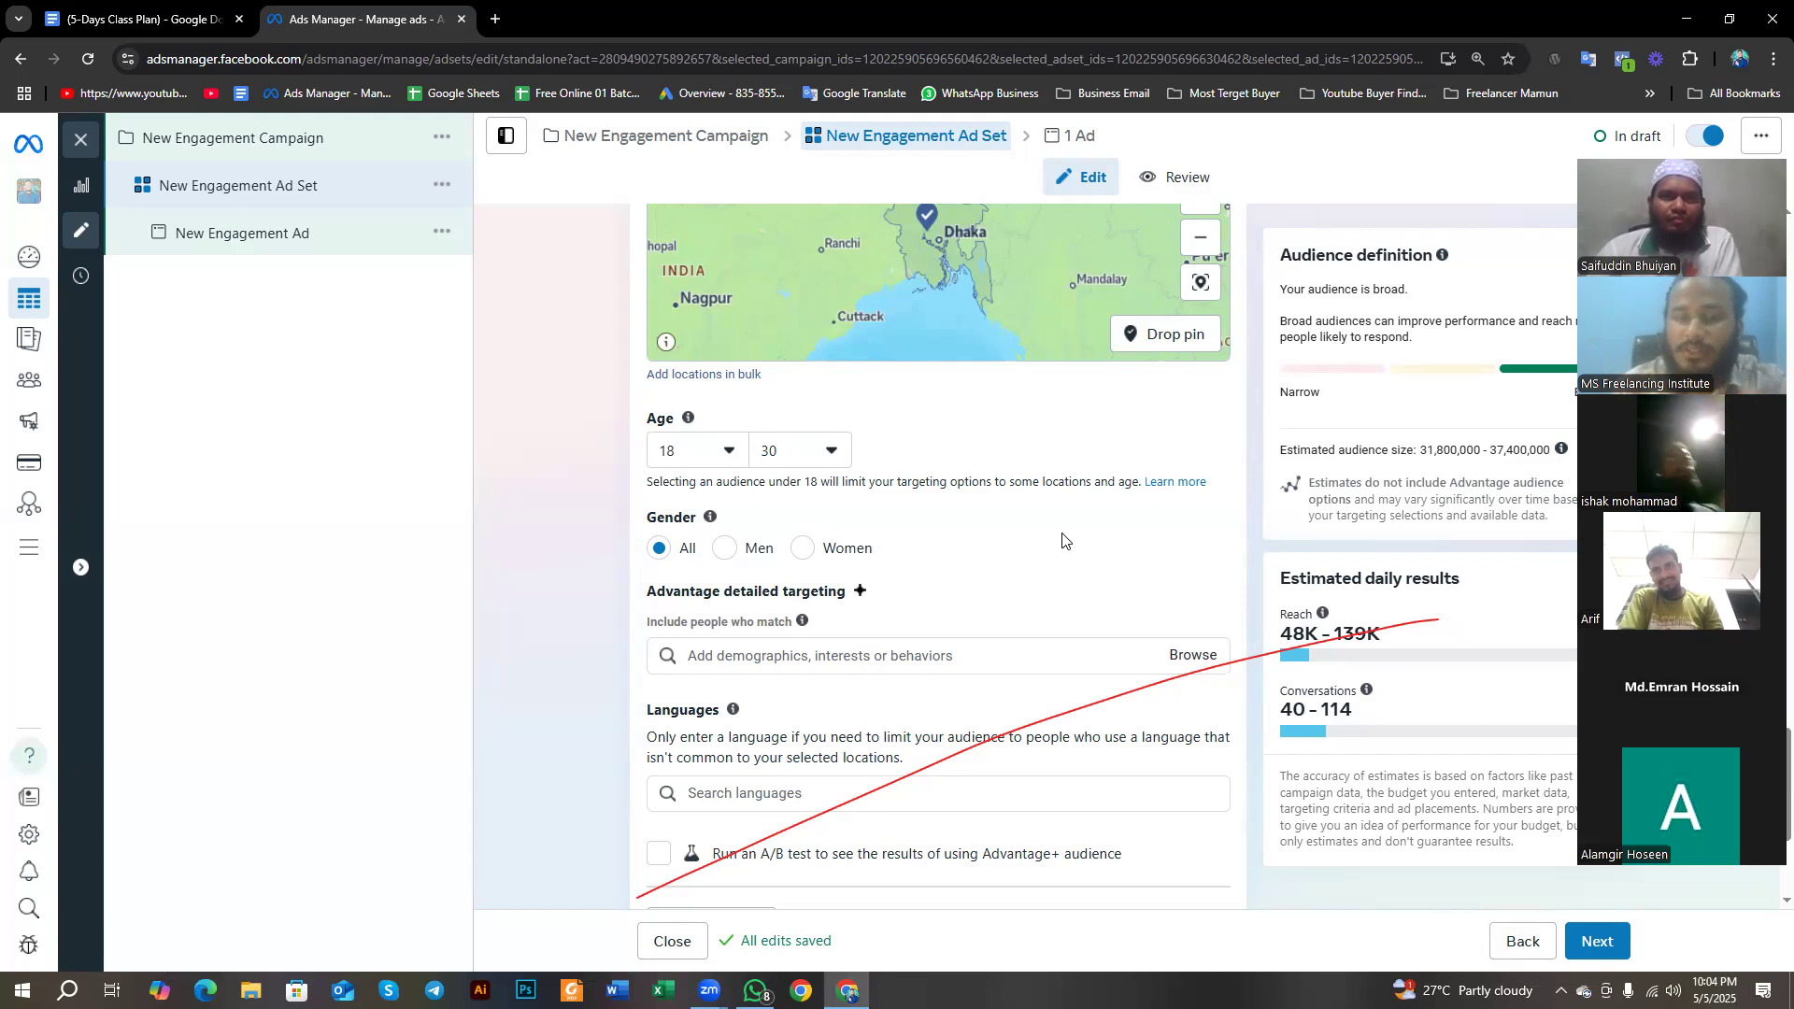
left_click_drag(644, 517, 692, 522)
left_click(638, 526)
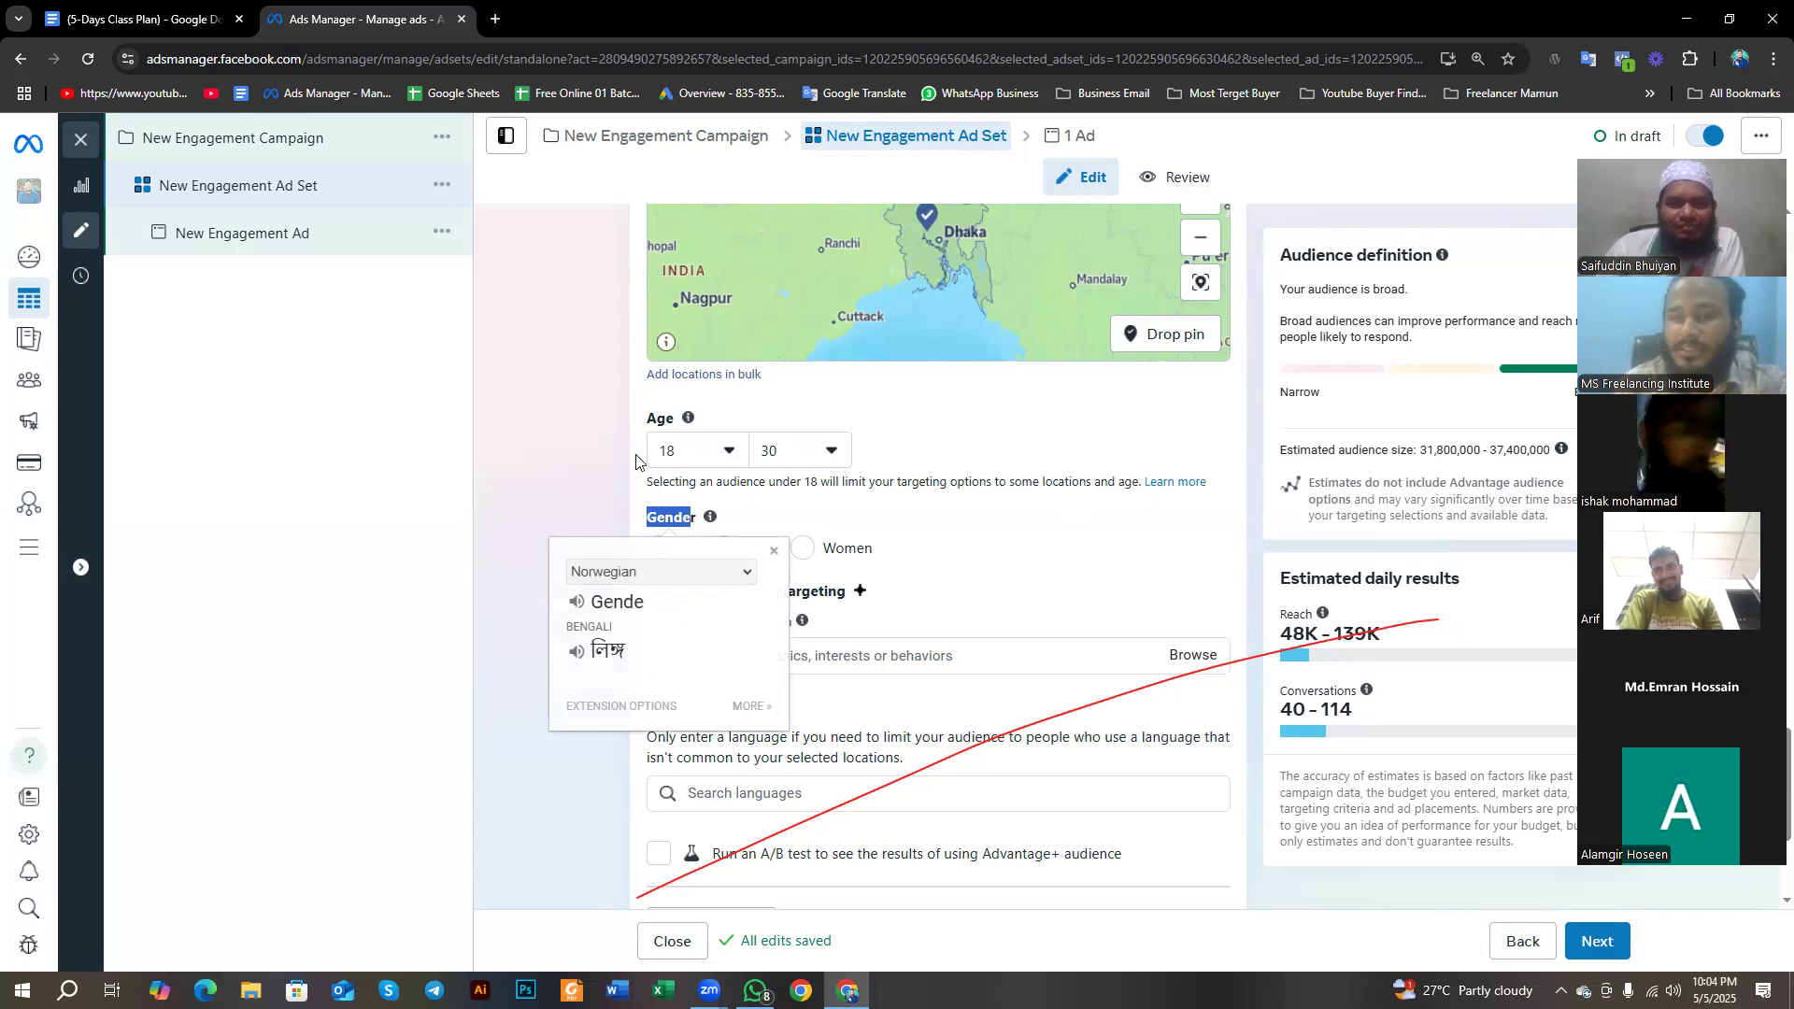
- Examine the Gender heading and its Bengali translation in the ad set's audience settings
left_click(592, 364)
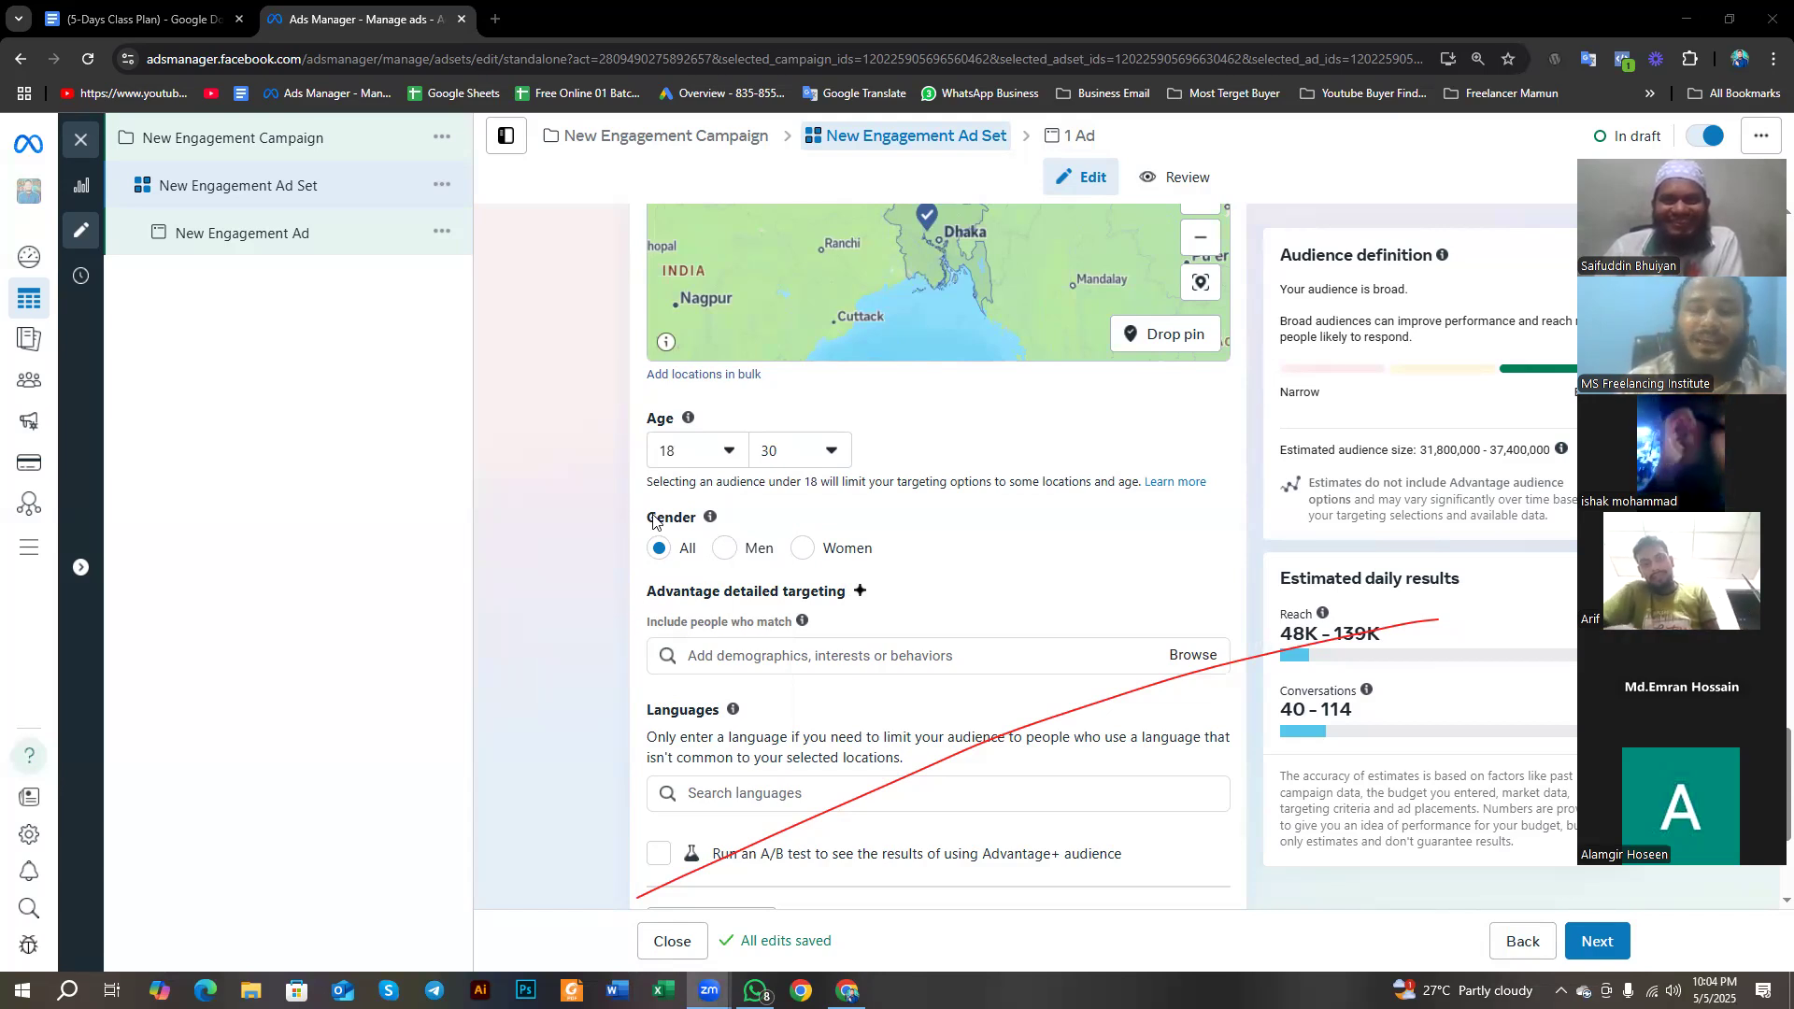
left_click_drag(641, 515, 687, 524)
double_click(688, 522)
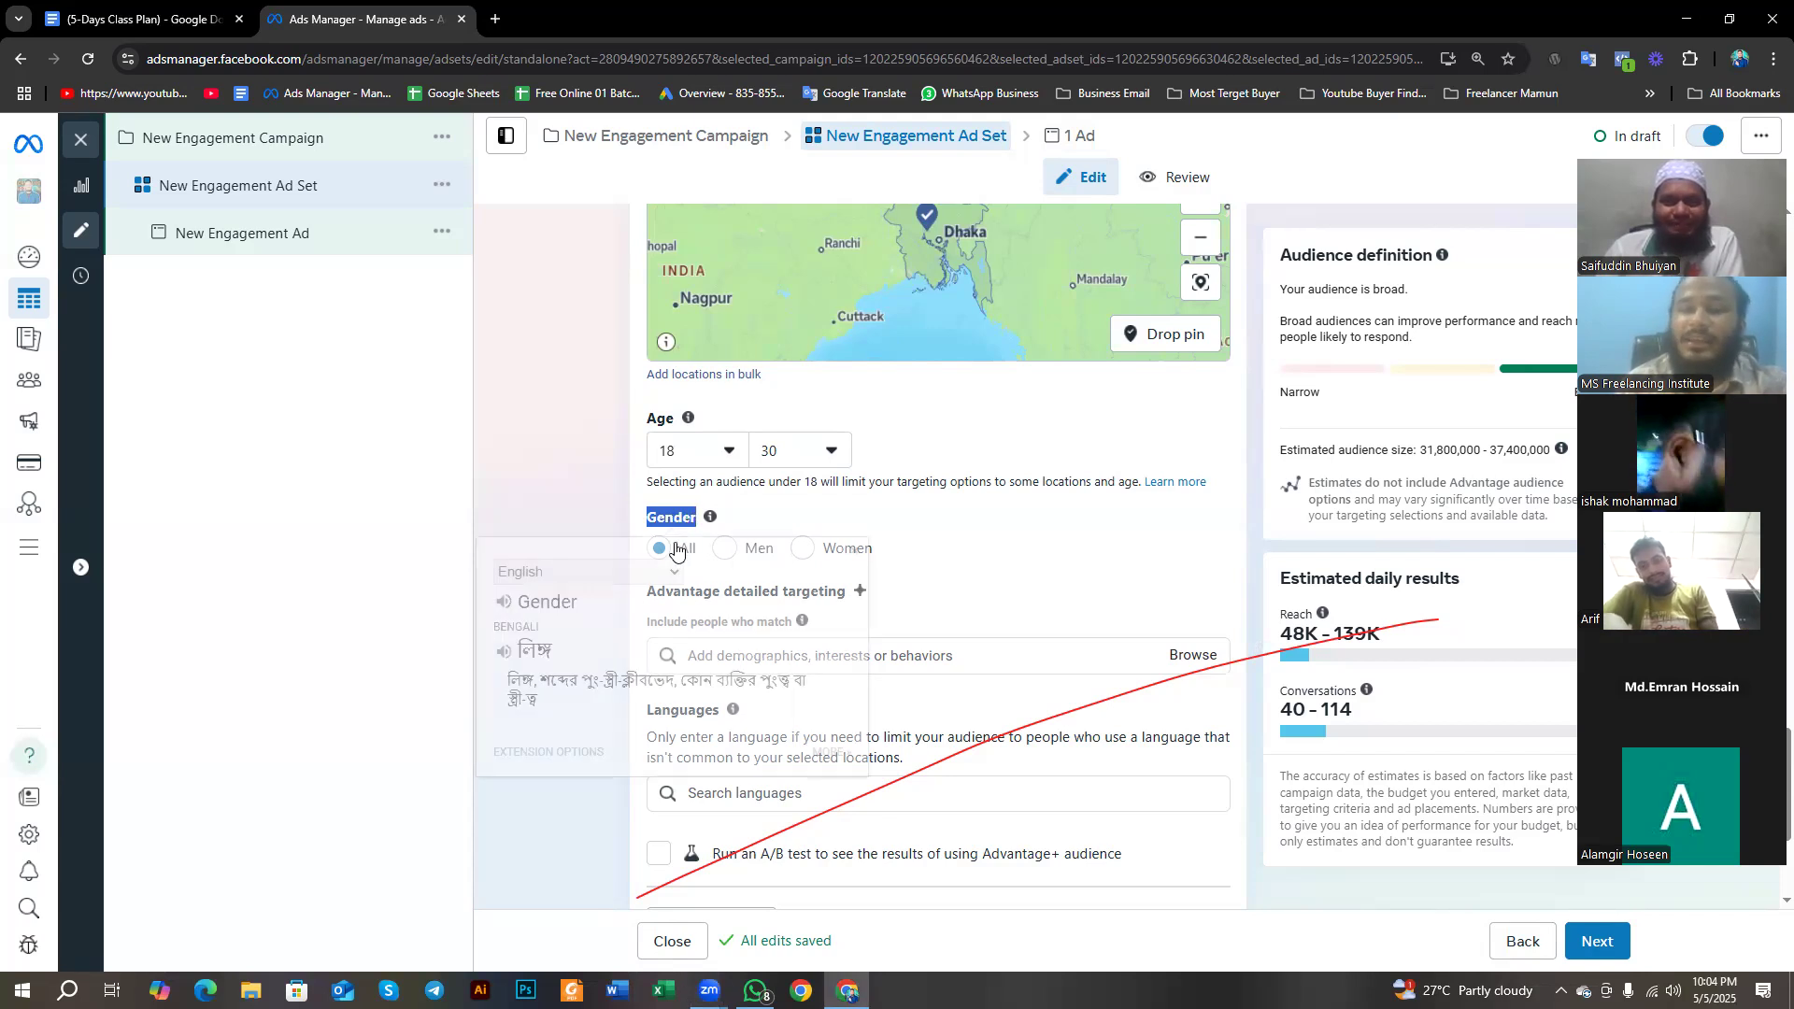
left_click(854, 552)
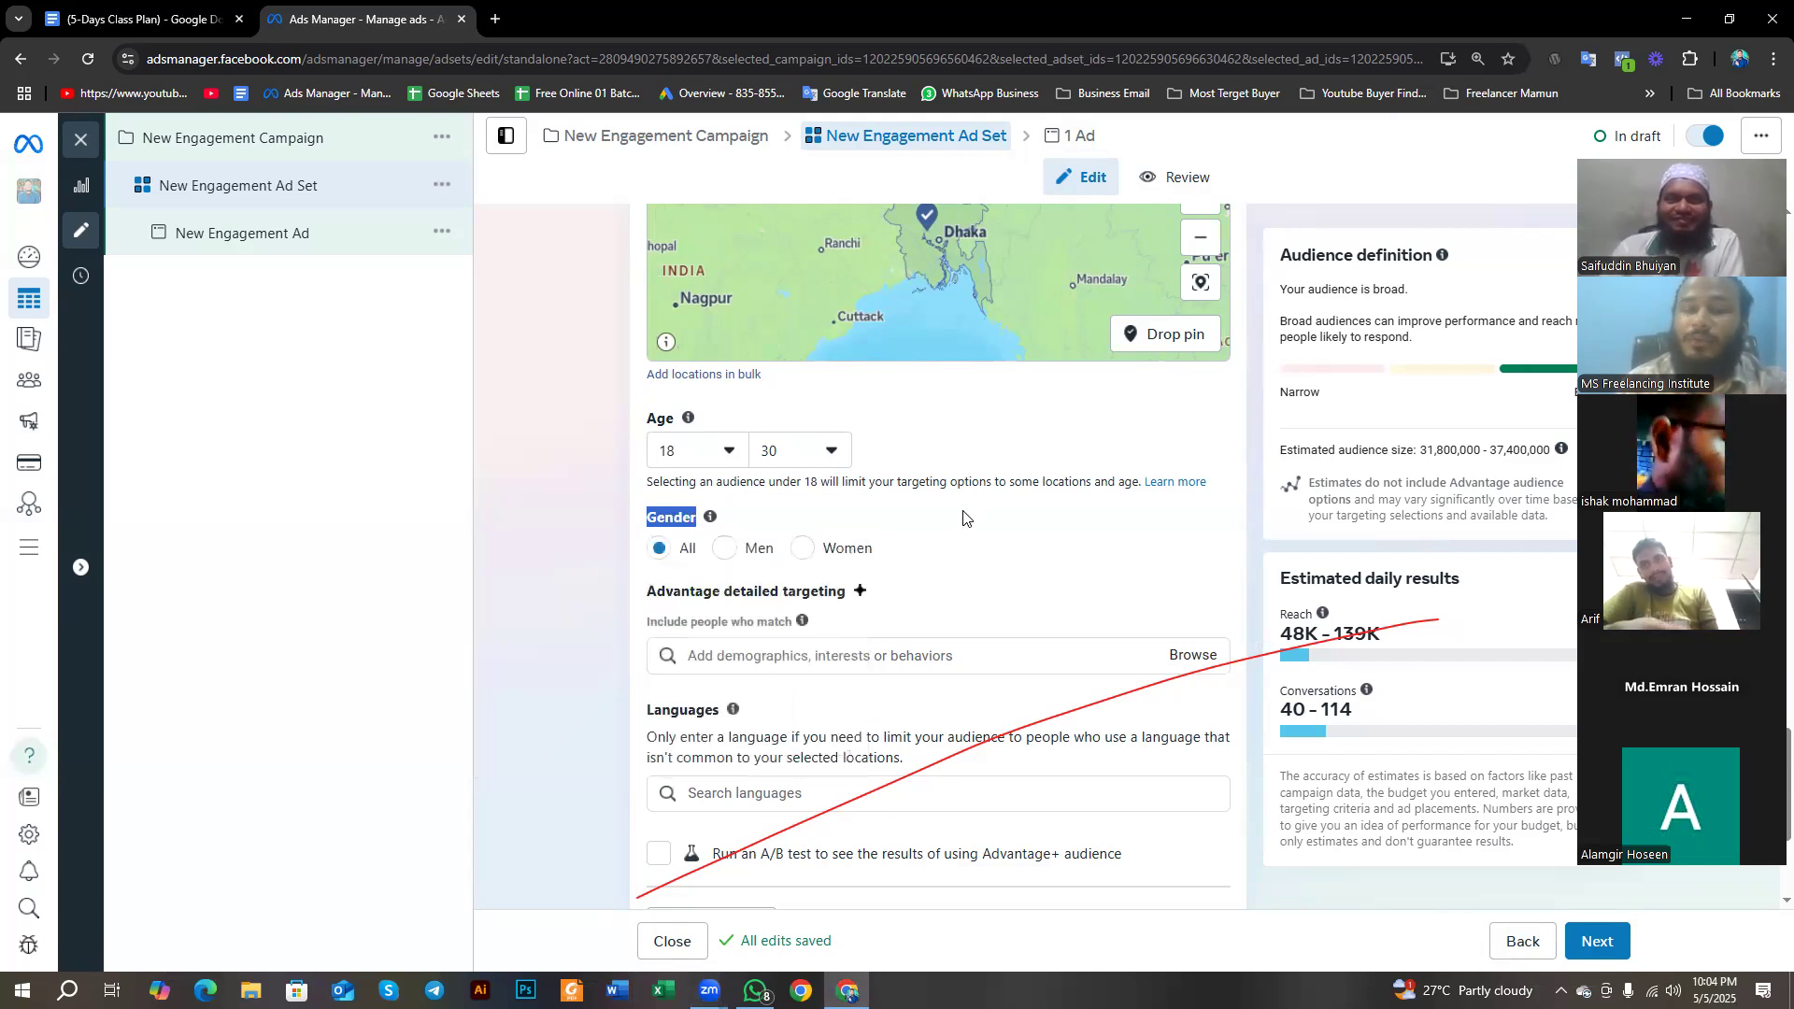
left_click(964, 518)
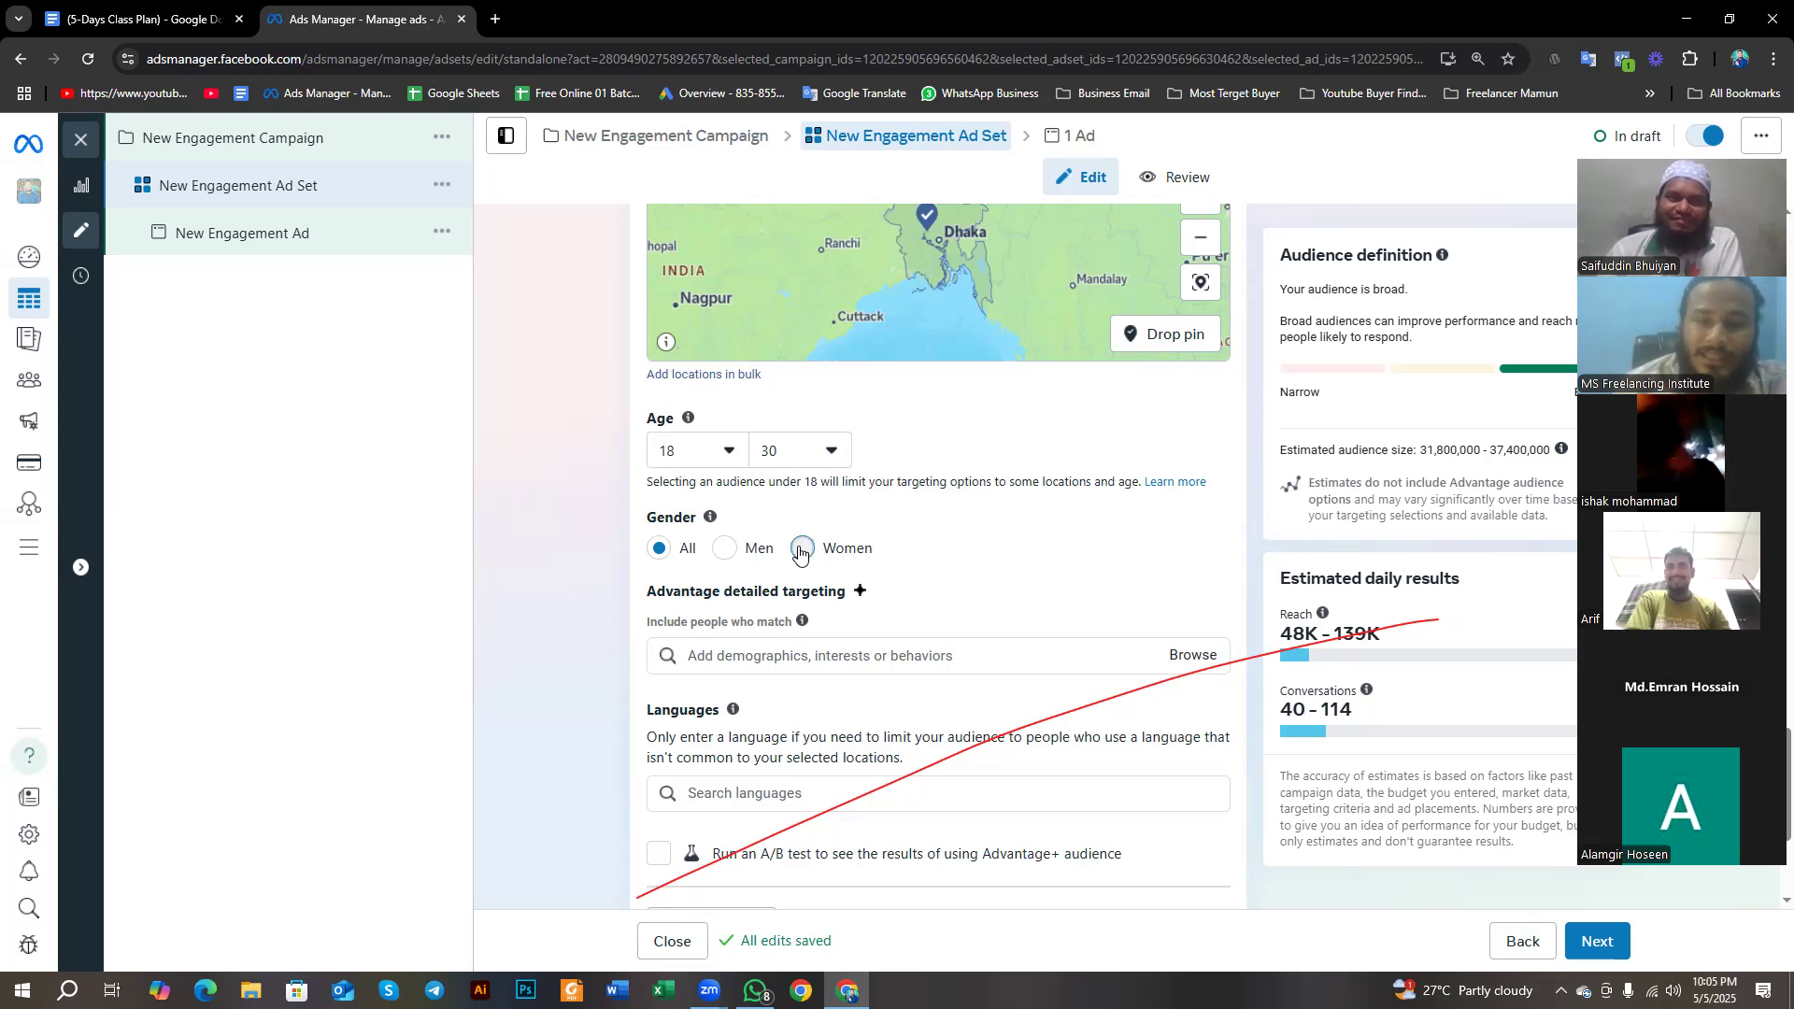
- Limit the ad set's audience to men, trying the Women and All gender options first
left_click(802, 550)
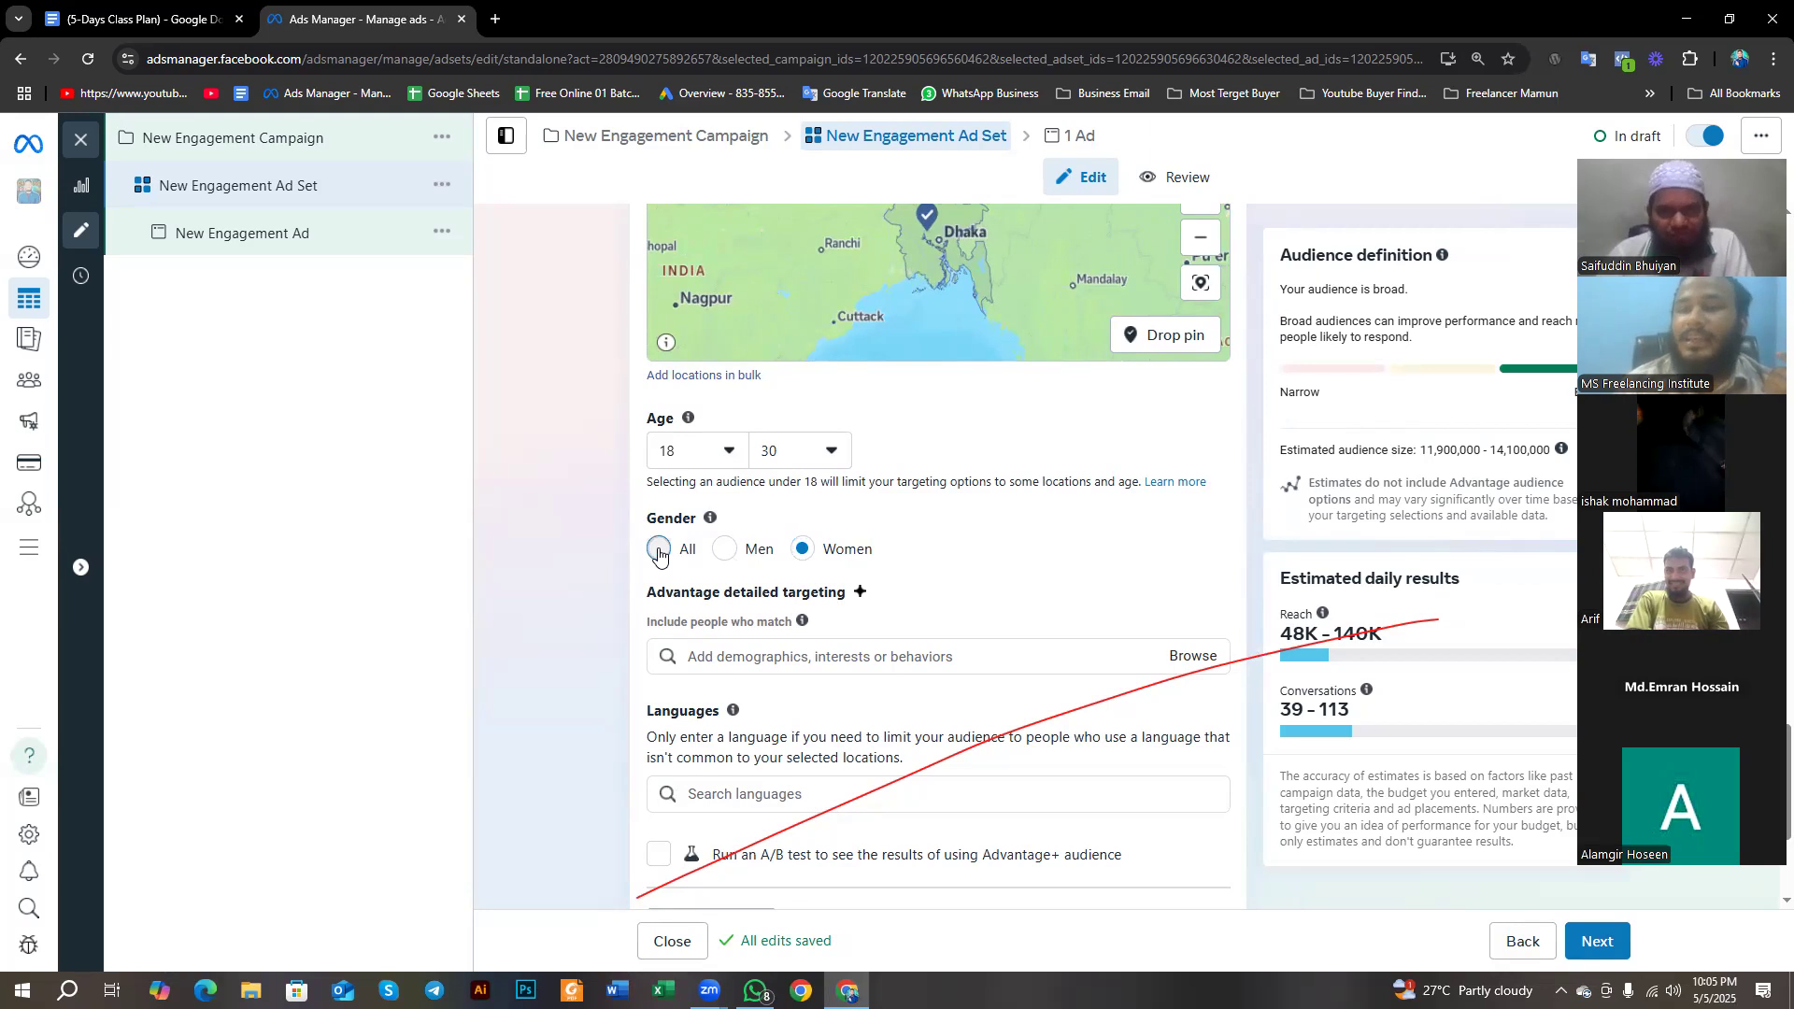
left_click(659, 551)
left_click(727, 550)
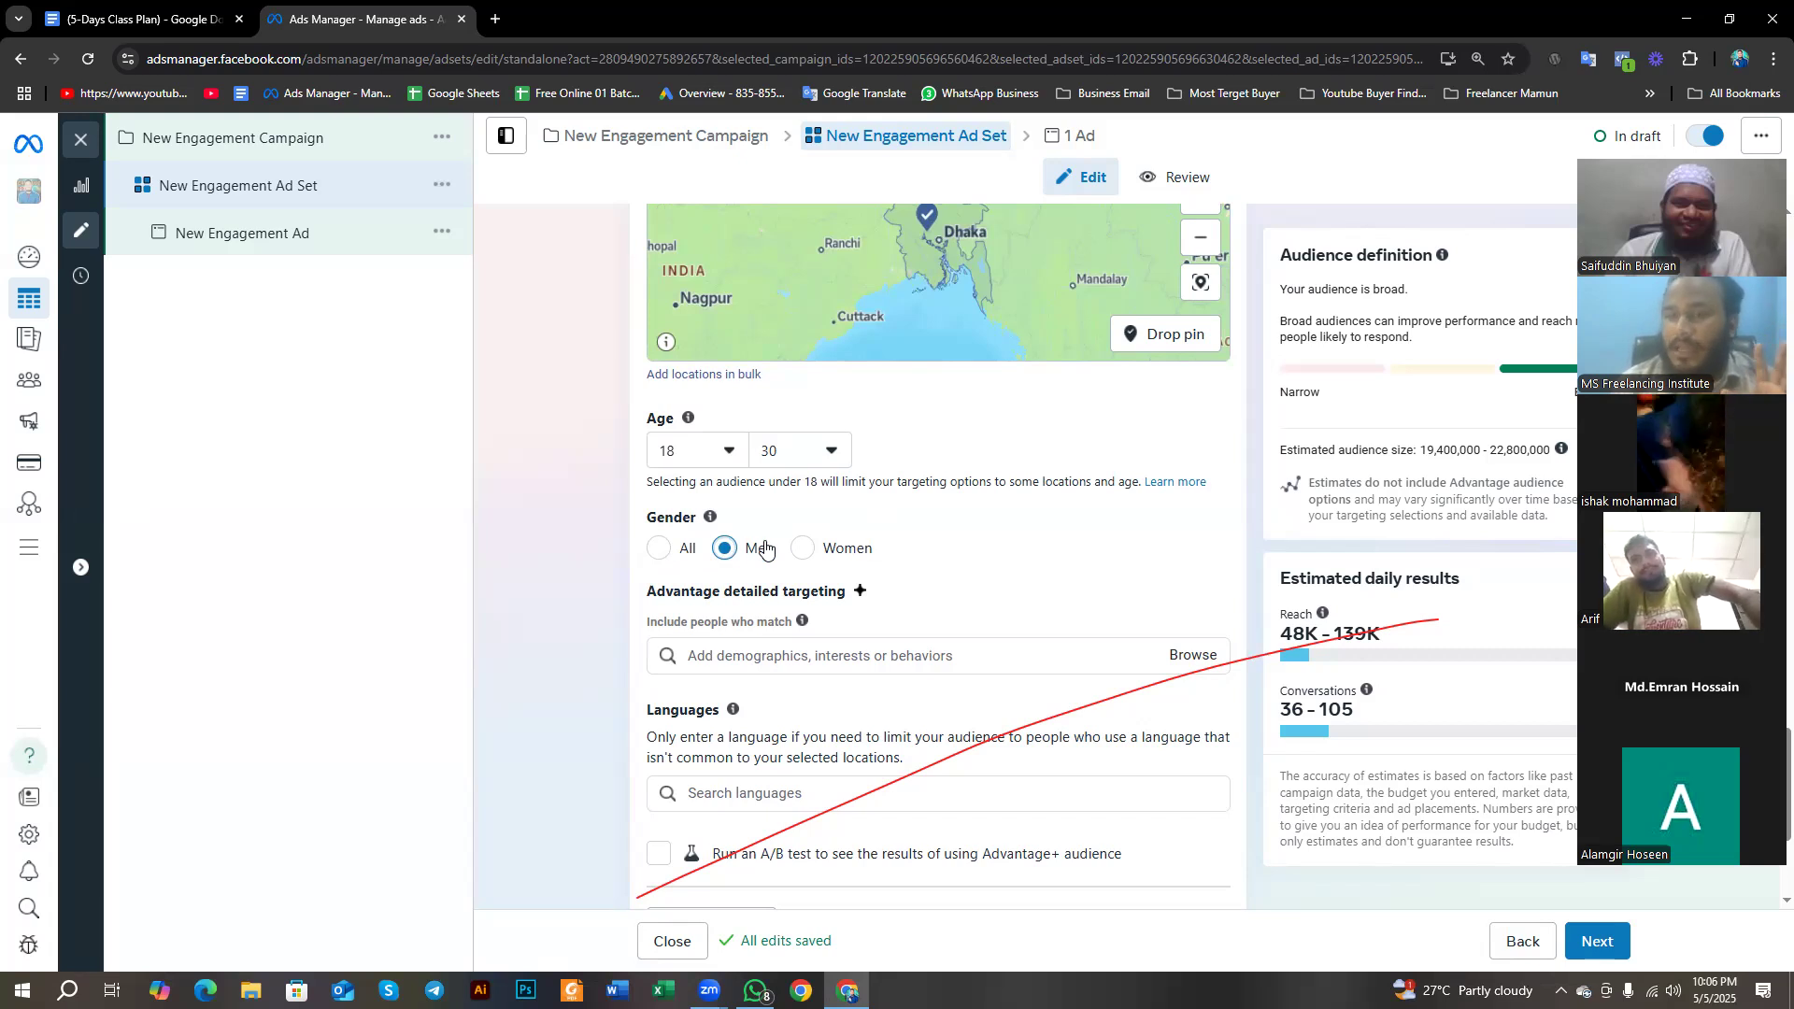
- View the suggested targeting options under Advantage detailed targeting, then close the suggestions
scroll(768, 542, "down", 2)
scroll(766, 542, "down", 1)
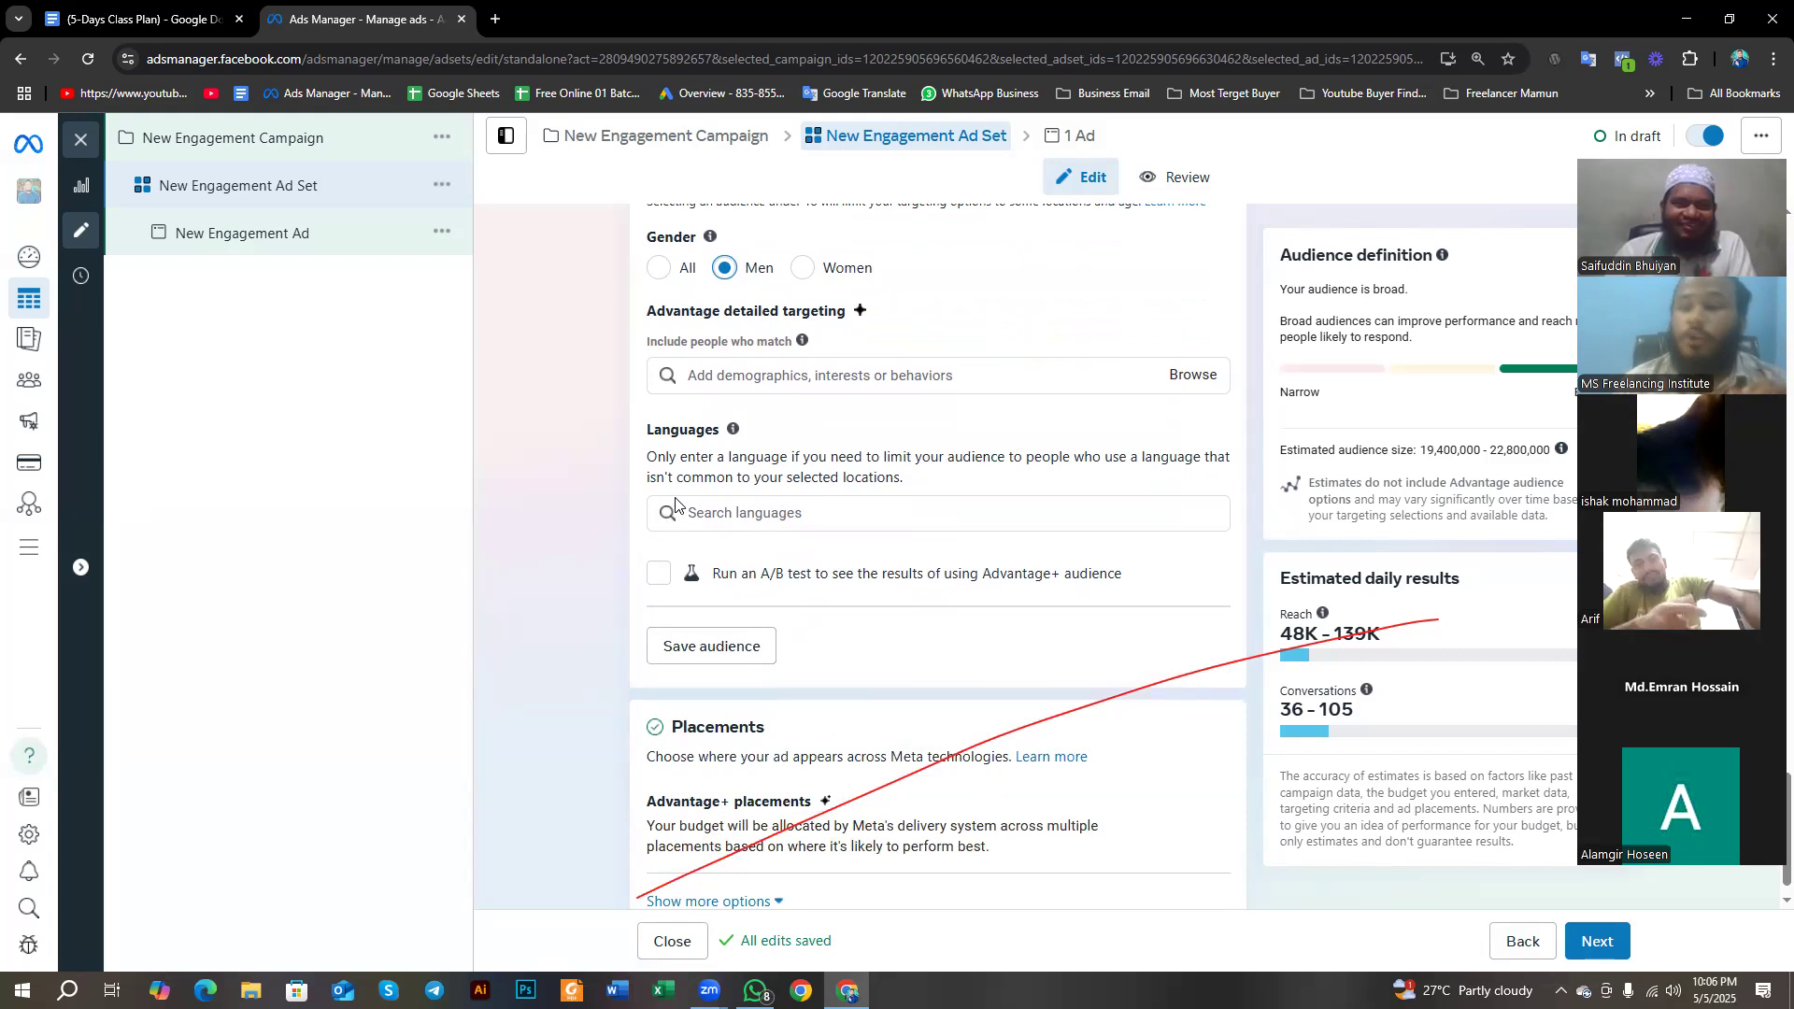
left_click(739, 375)
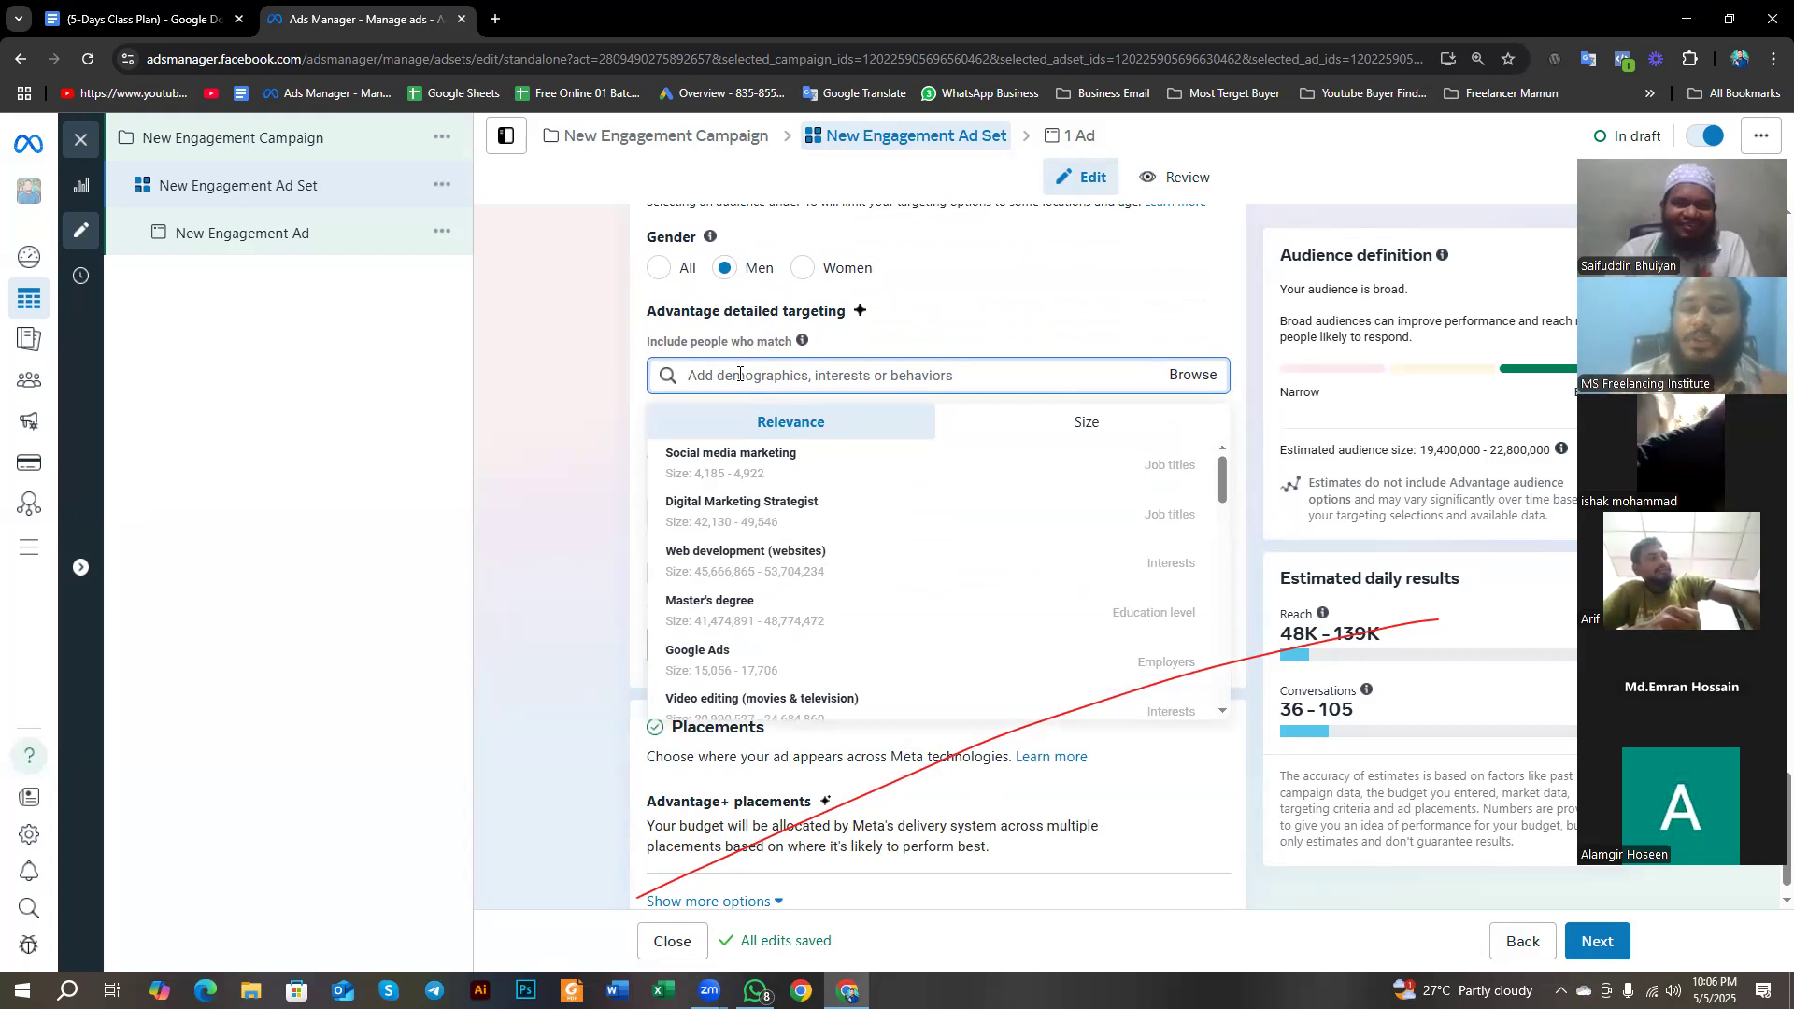
left_click(572, 422)
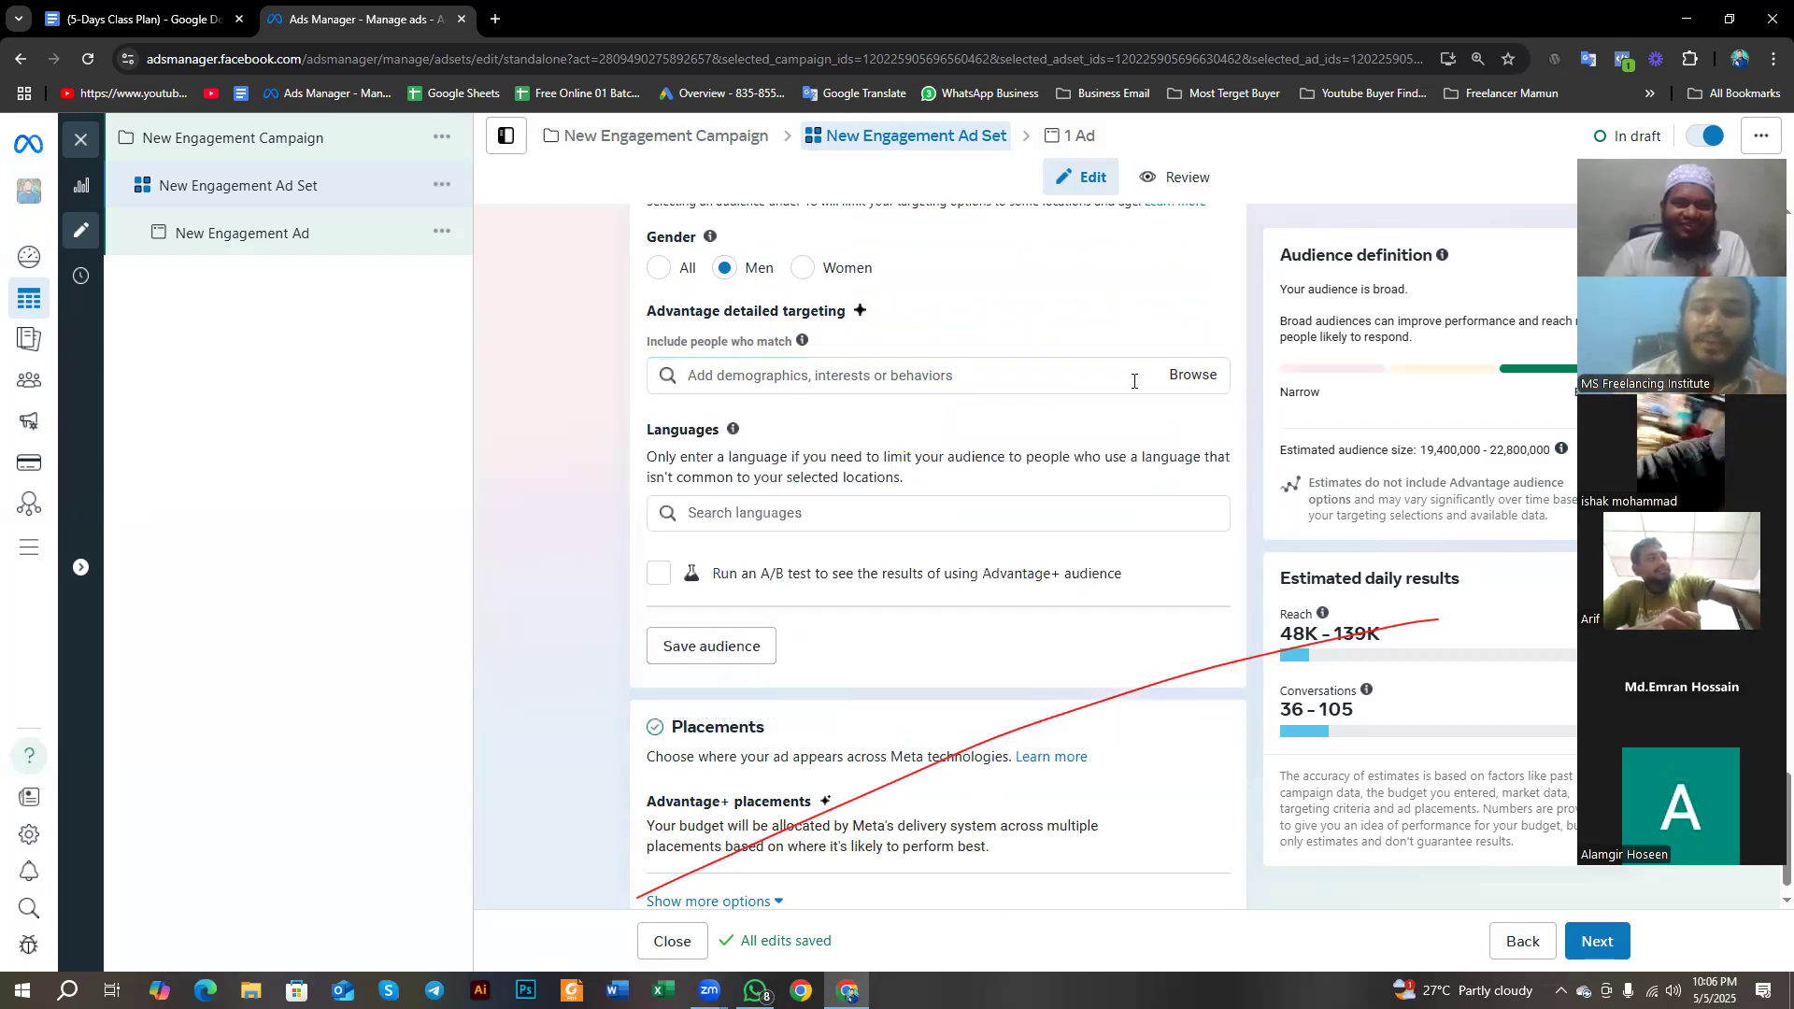
- Browse the Demographics categories available for detailed targeting, then collapse the group
left_click(1196, 376)
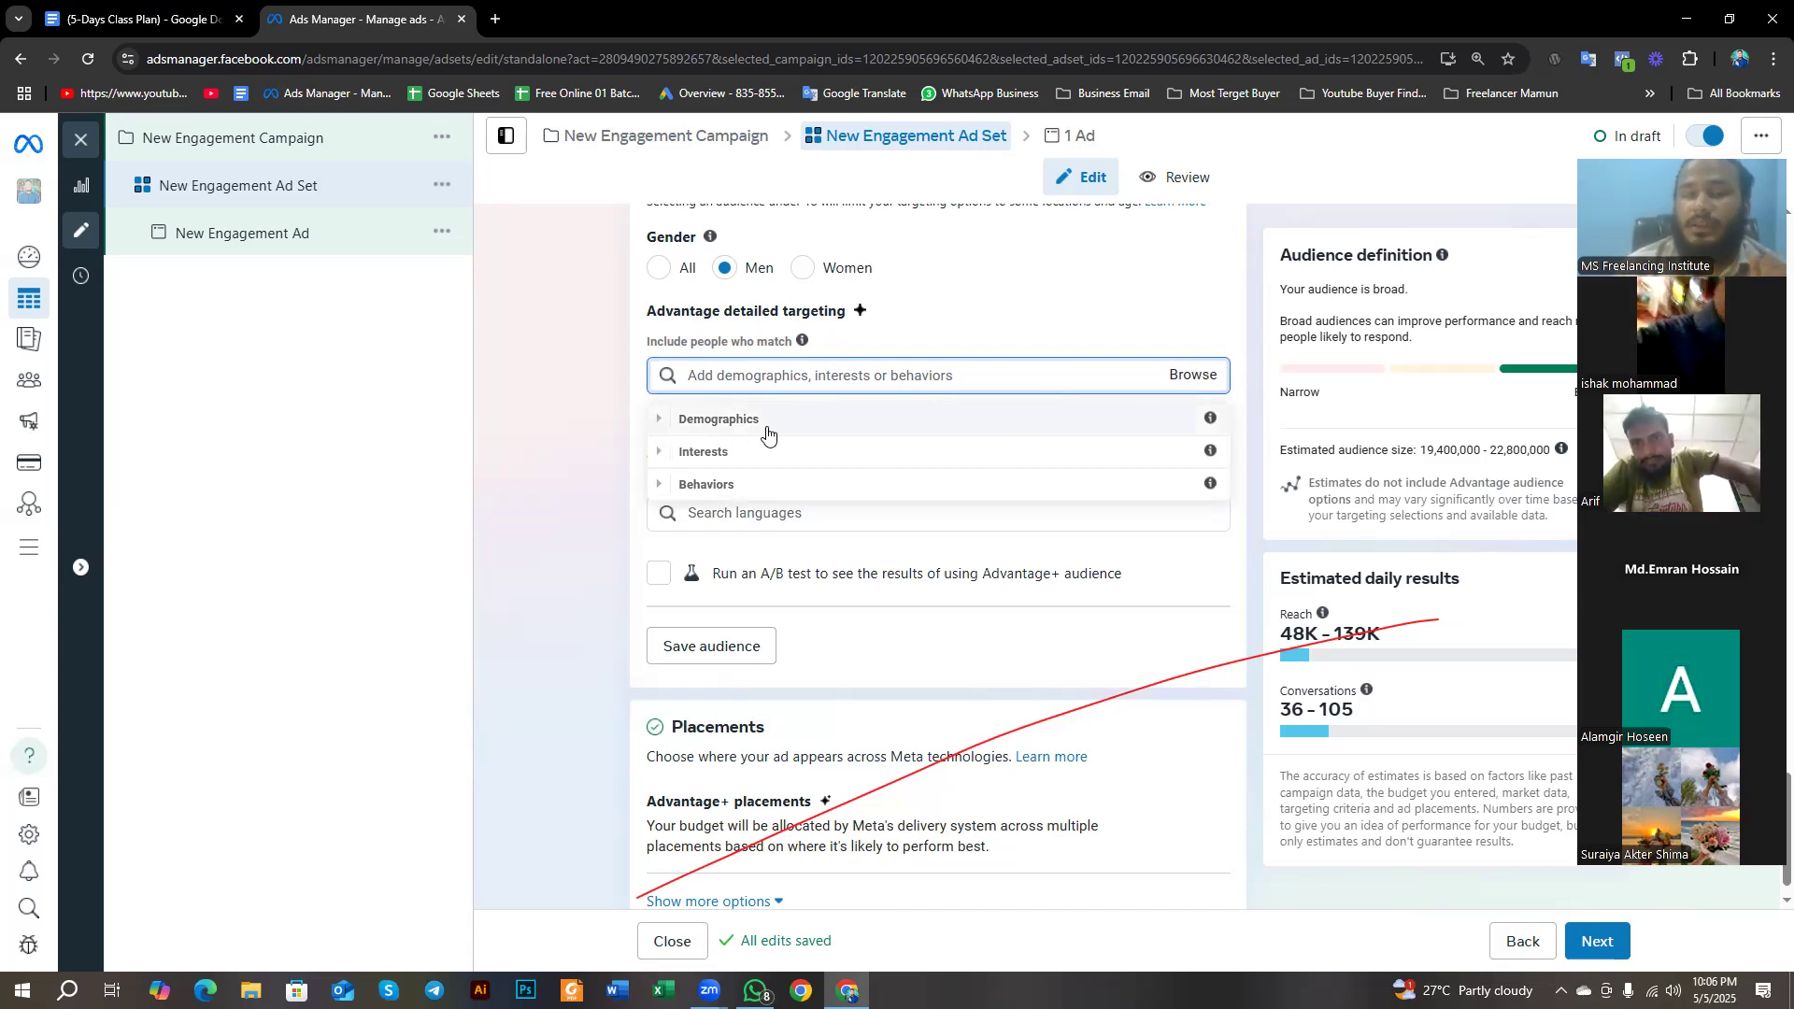
left_click(661, 423)
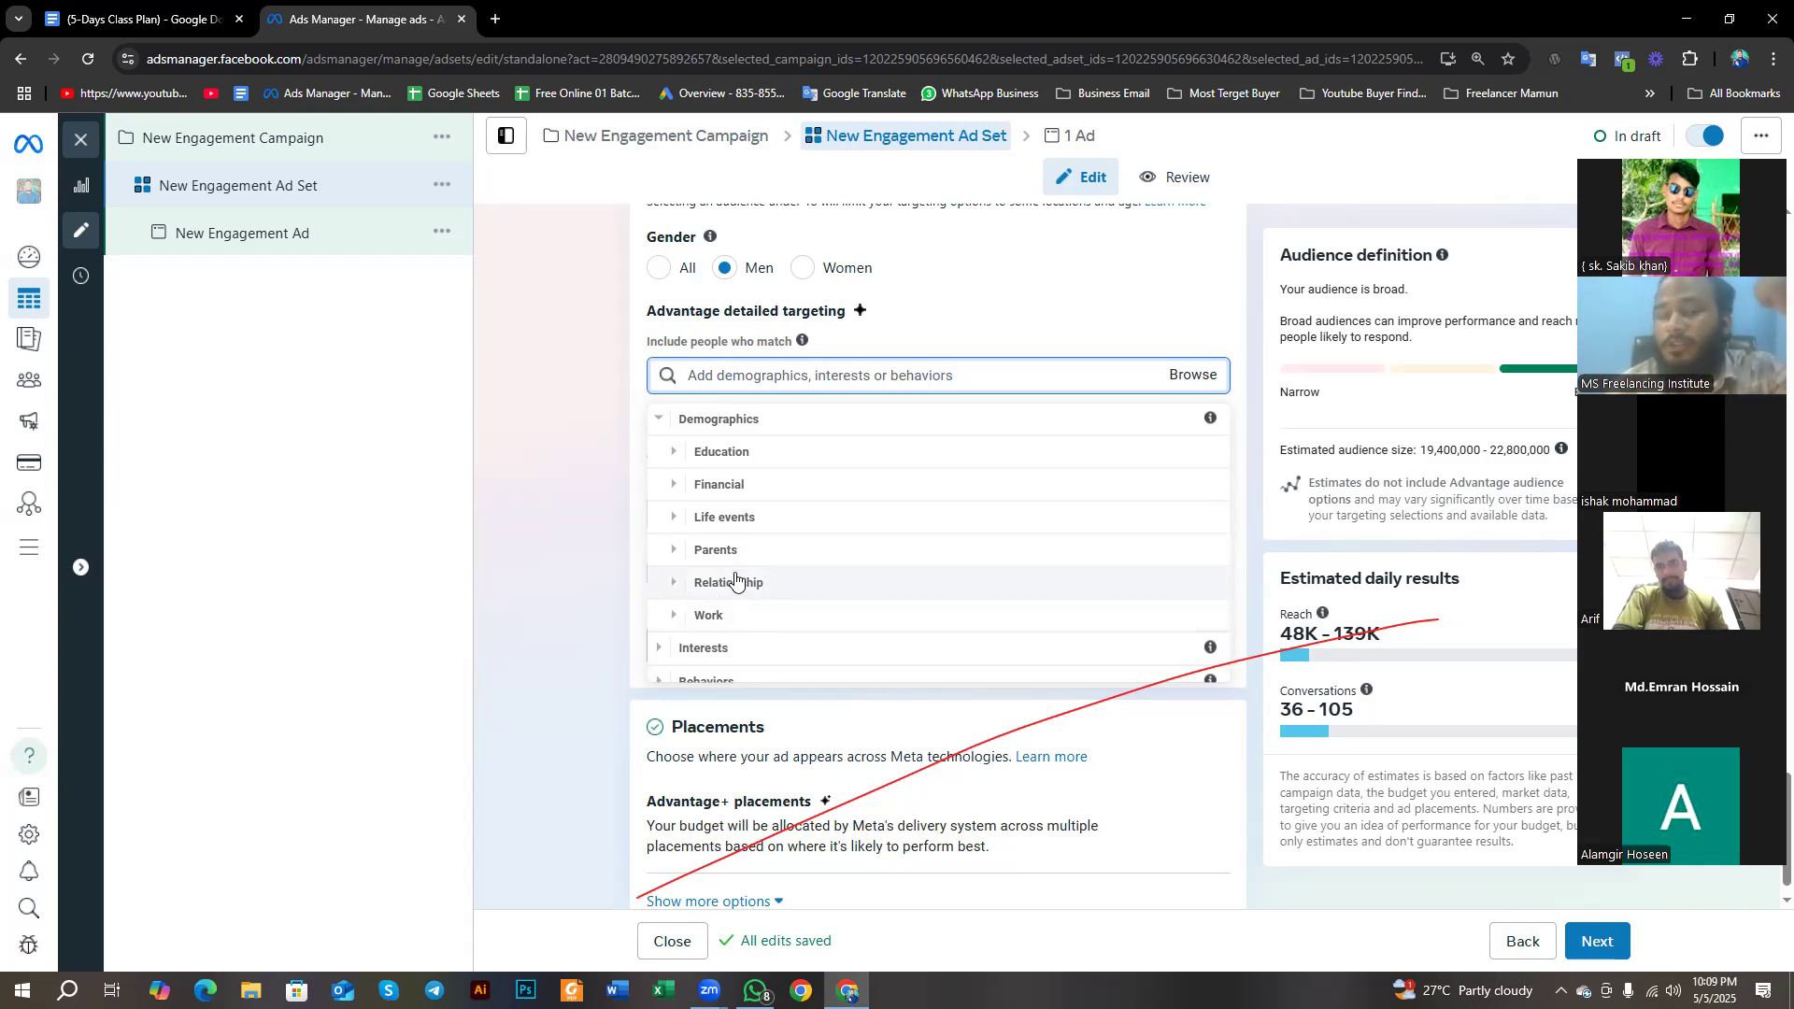
scroll(732, 612, "down", 1)
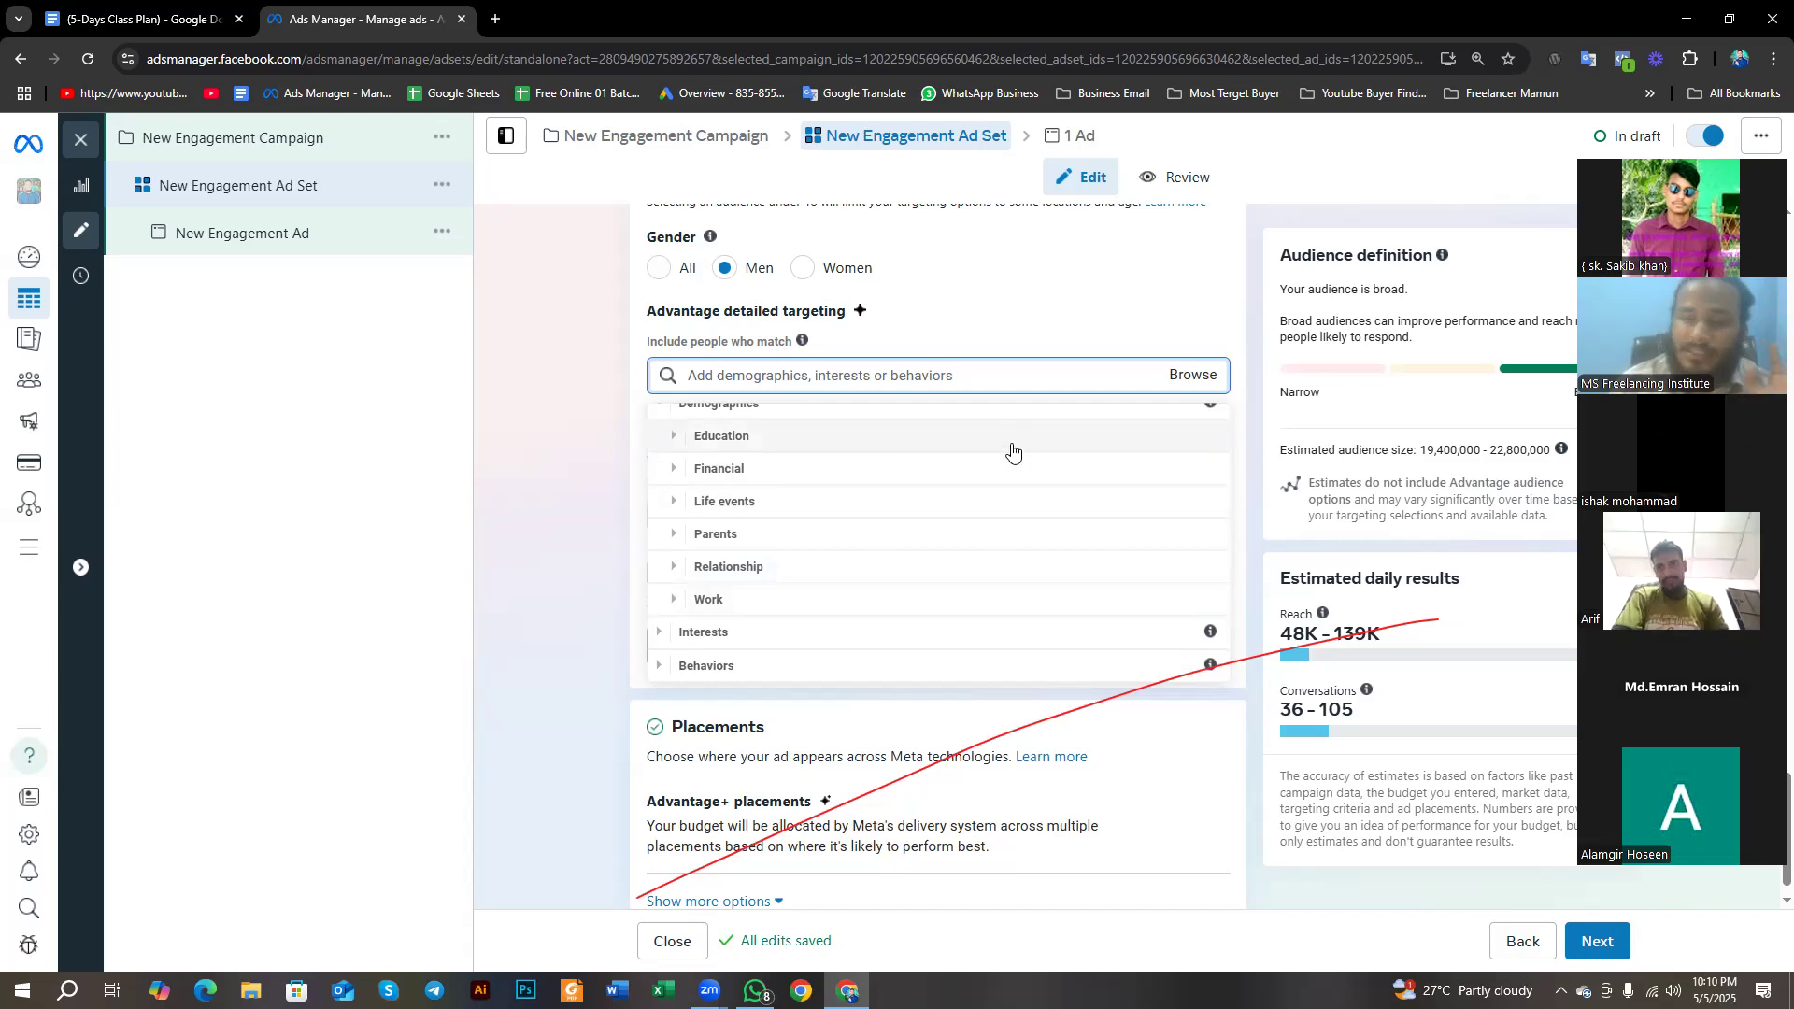
scroll(1065, 444, "up", 1)
mouse_move(1212, 420)
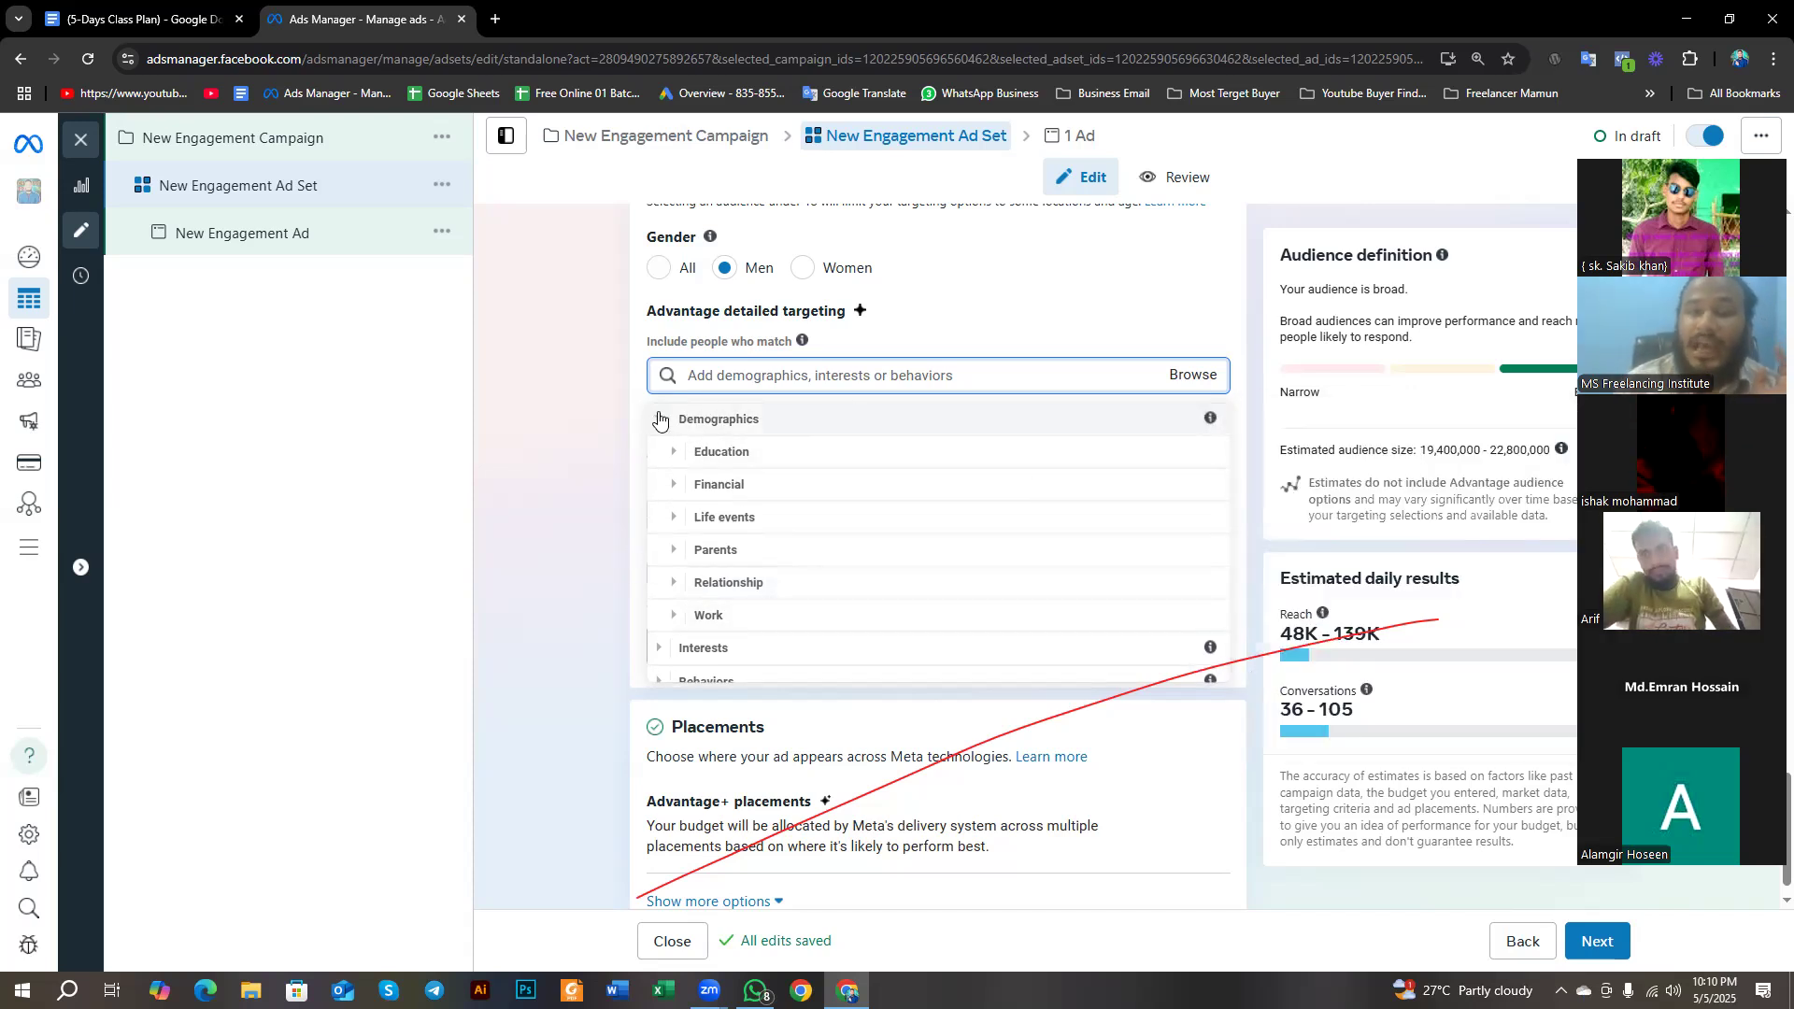
left_click(660, 419)
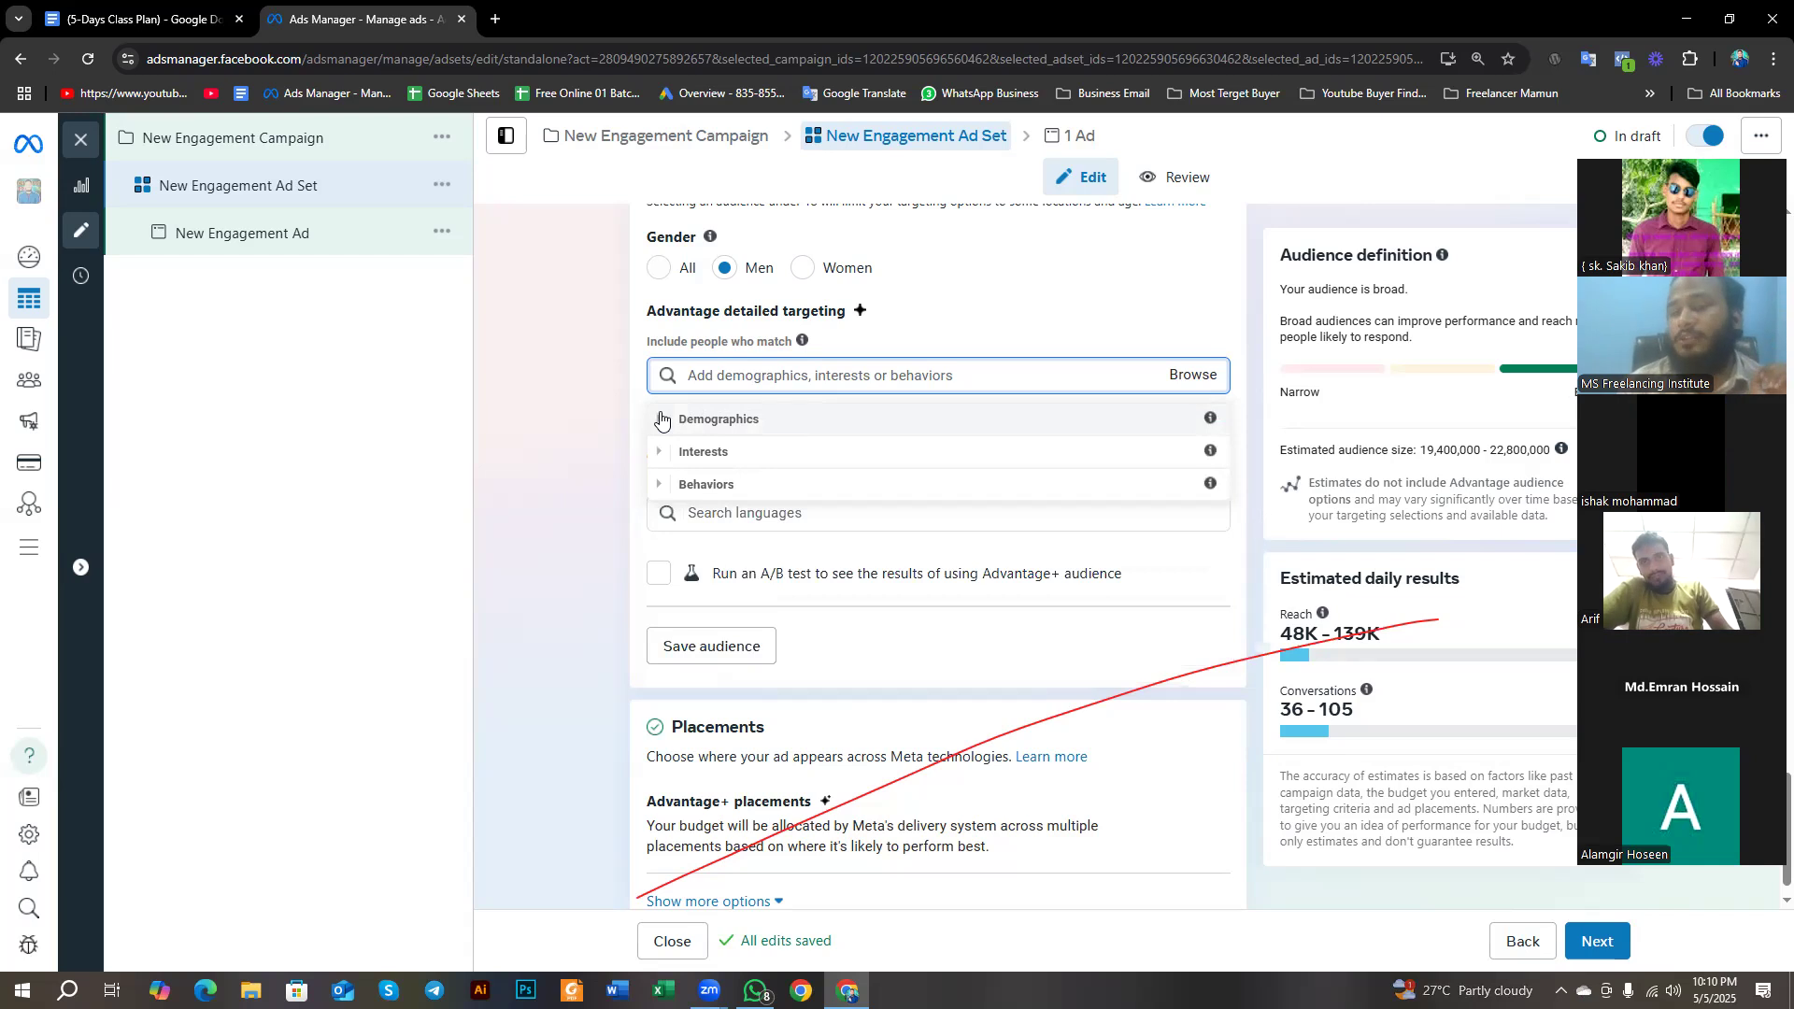
- Look through the Interests categories in the detailed targeting browser, then collapse the group
left_click(657, 456)
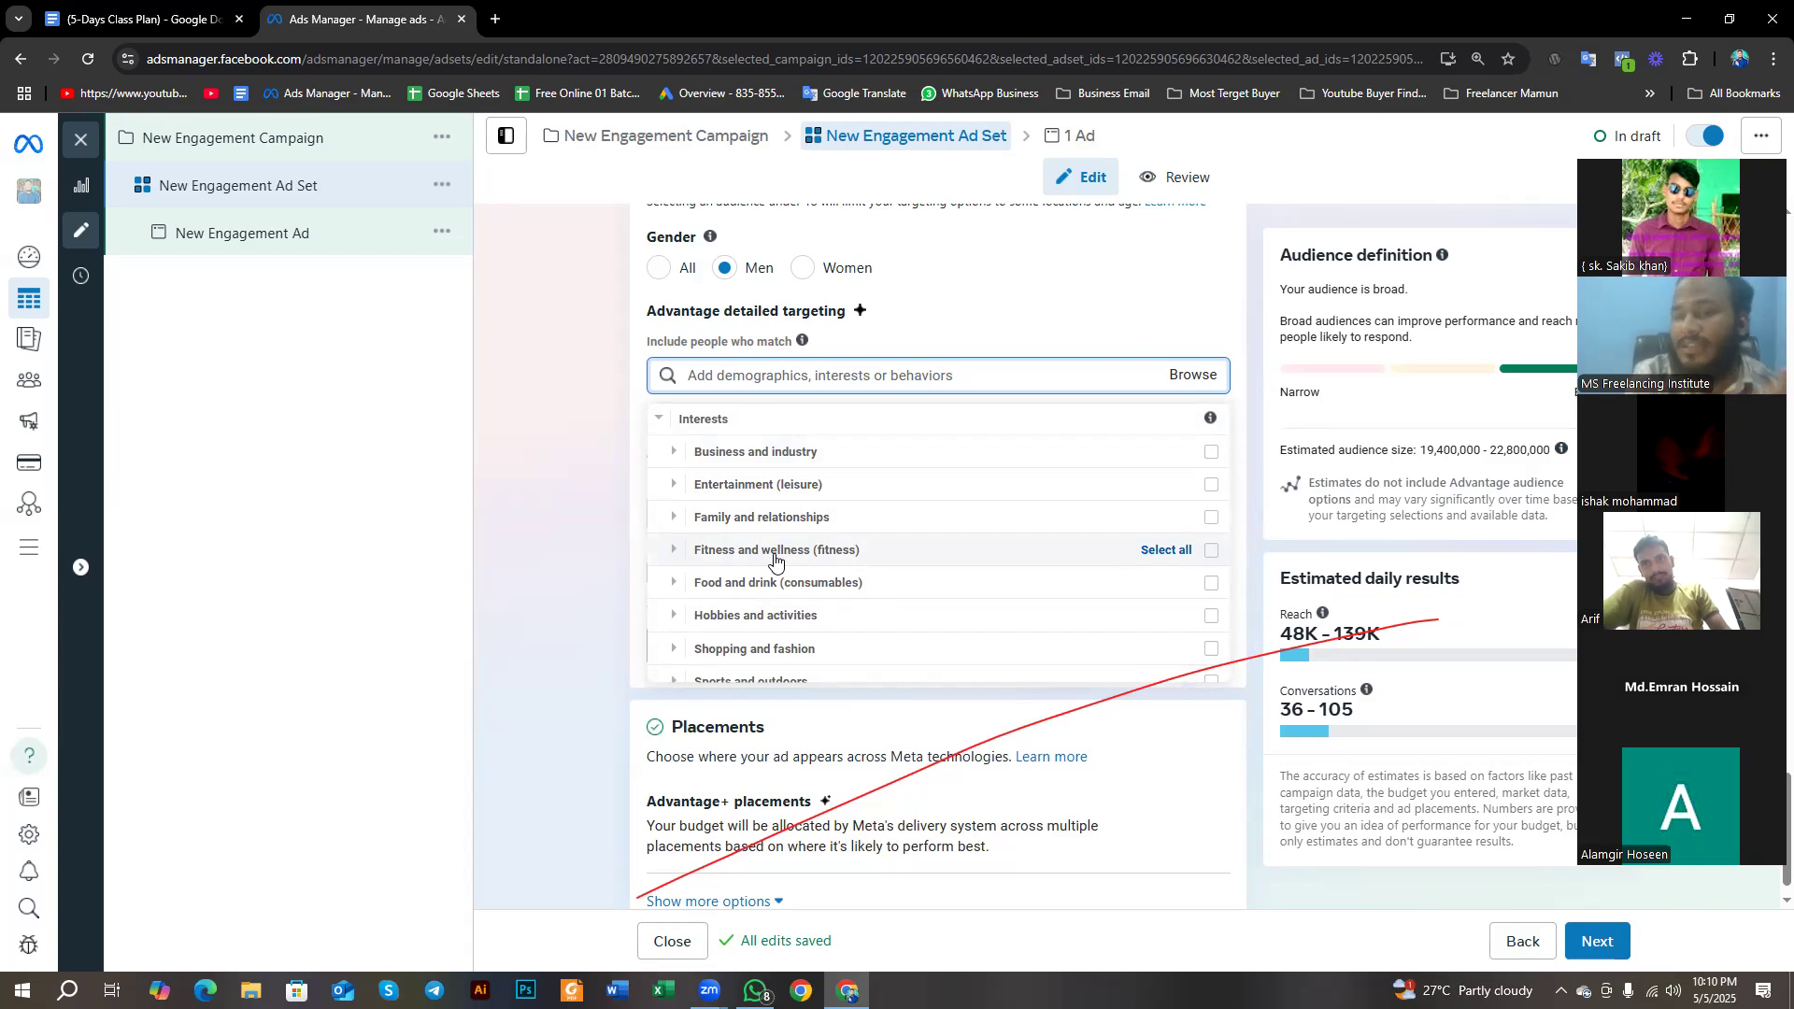
scroll(775, 559, "down", 1)
scroll(775, 559, "up", 2)
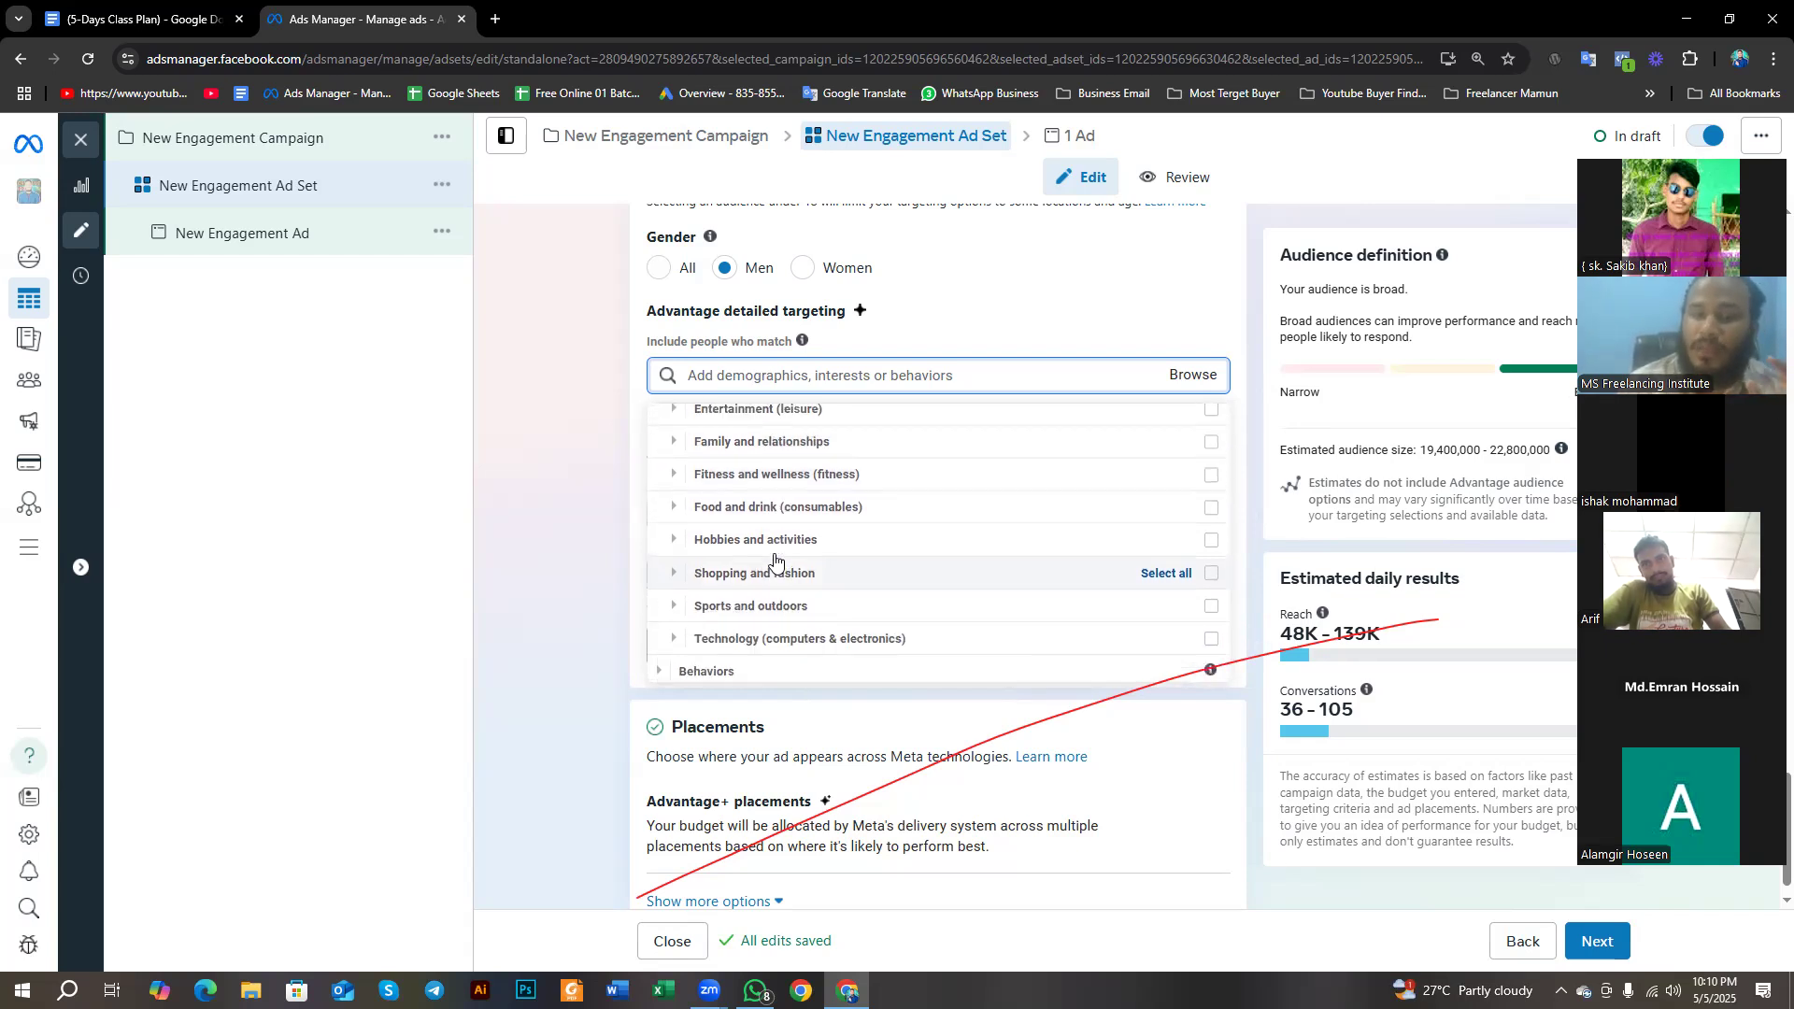
scroll(710, 532, "up", 2)
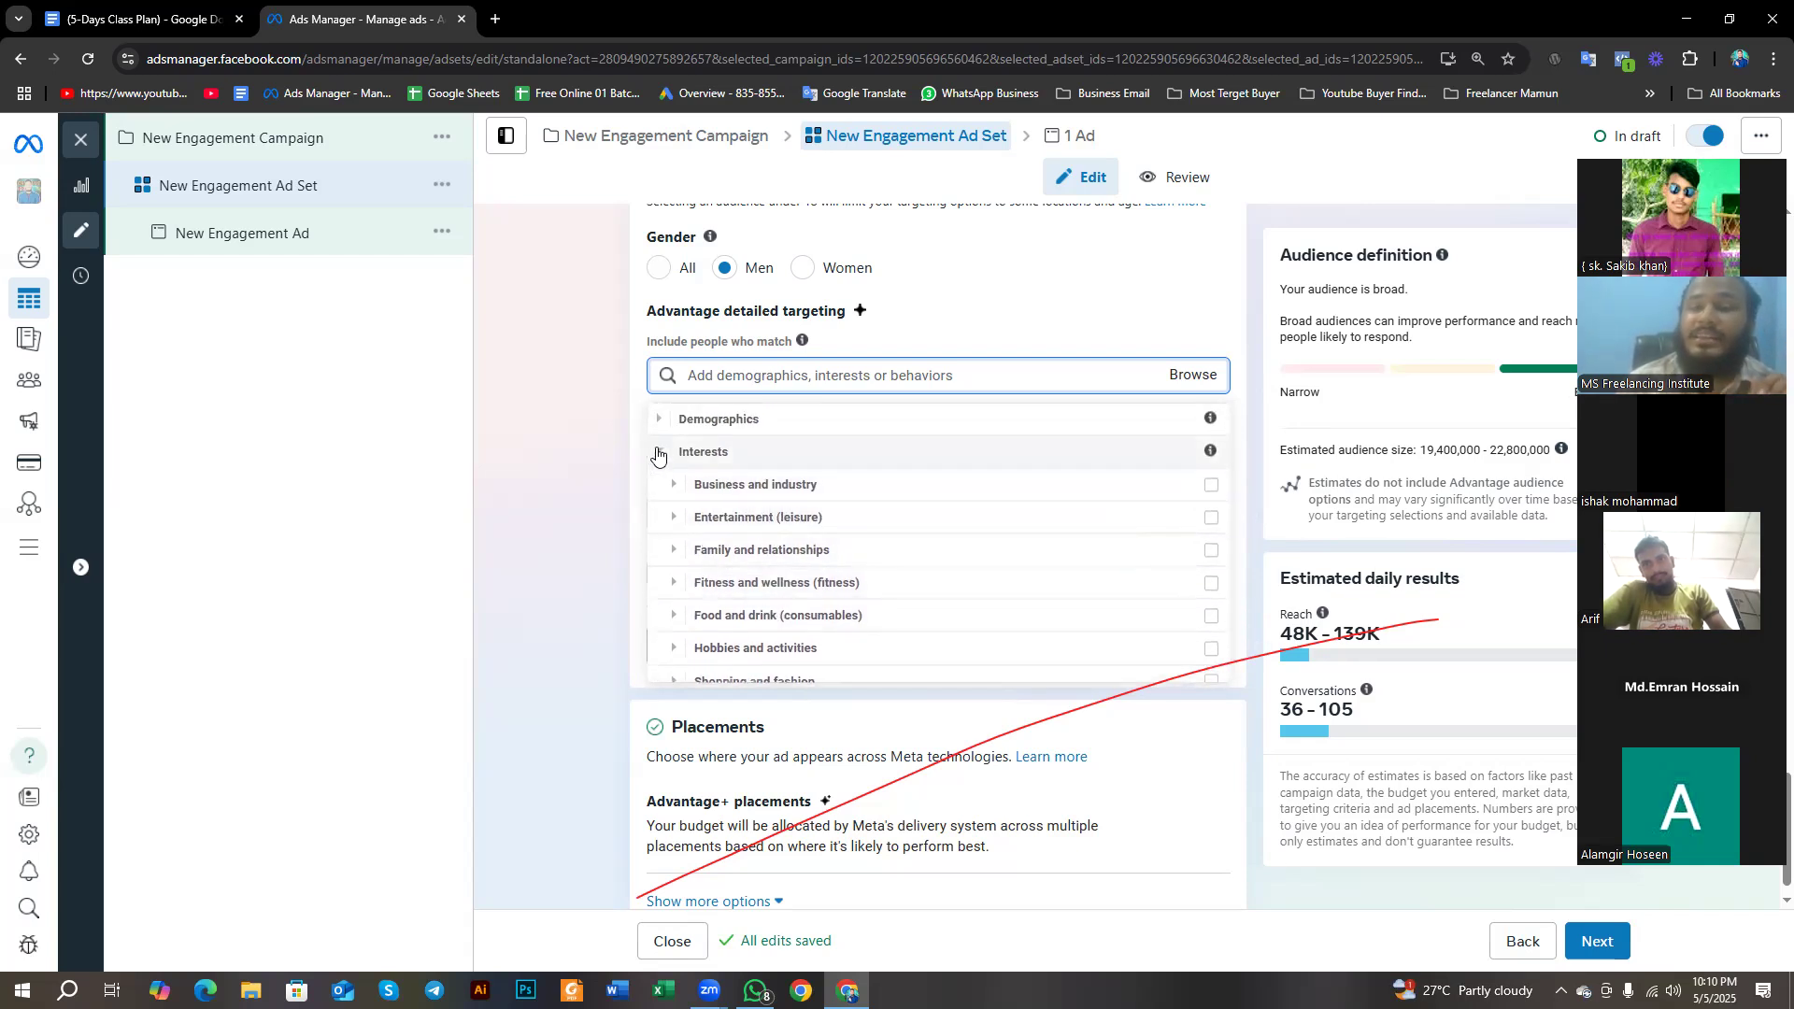
left_click(661, 454)
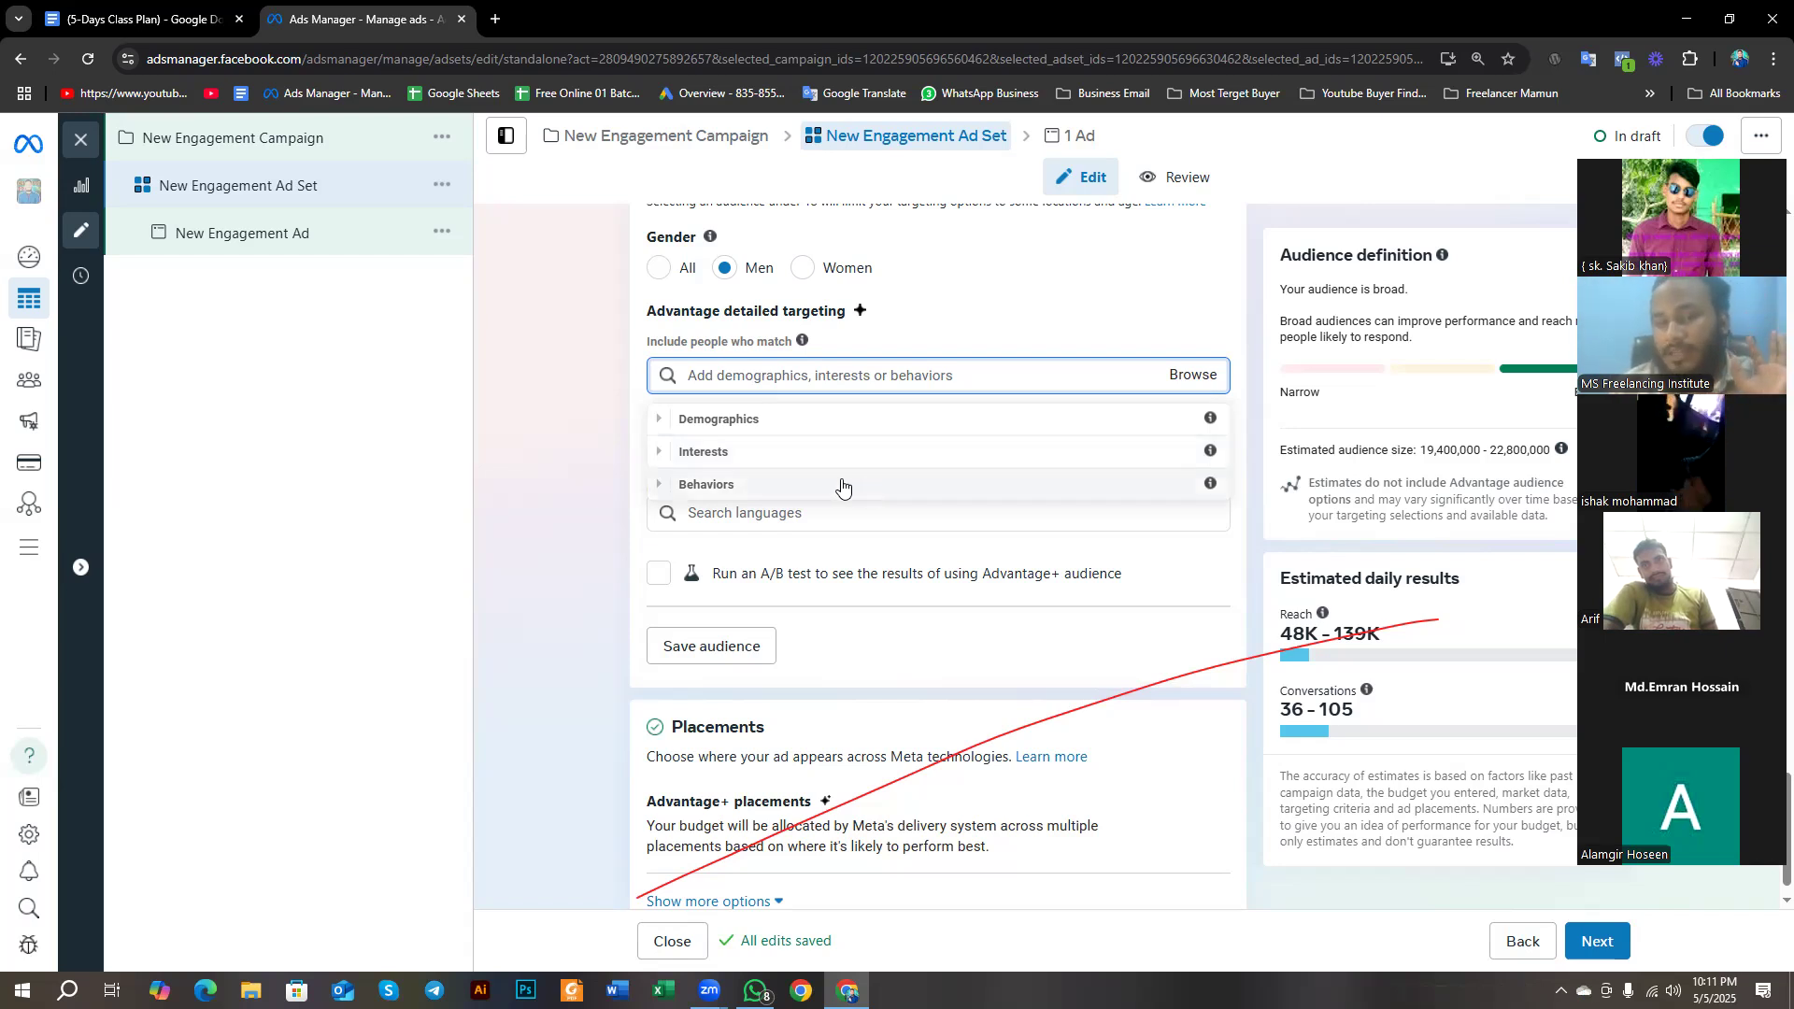
- Review the Behaviors targeting categories, including the options under Purchase behavior, then close the browser without selecting any
left_click(657, 486)
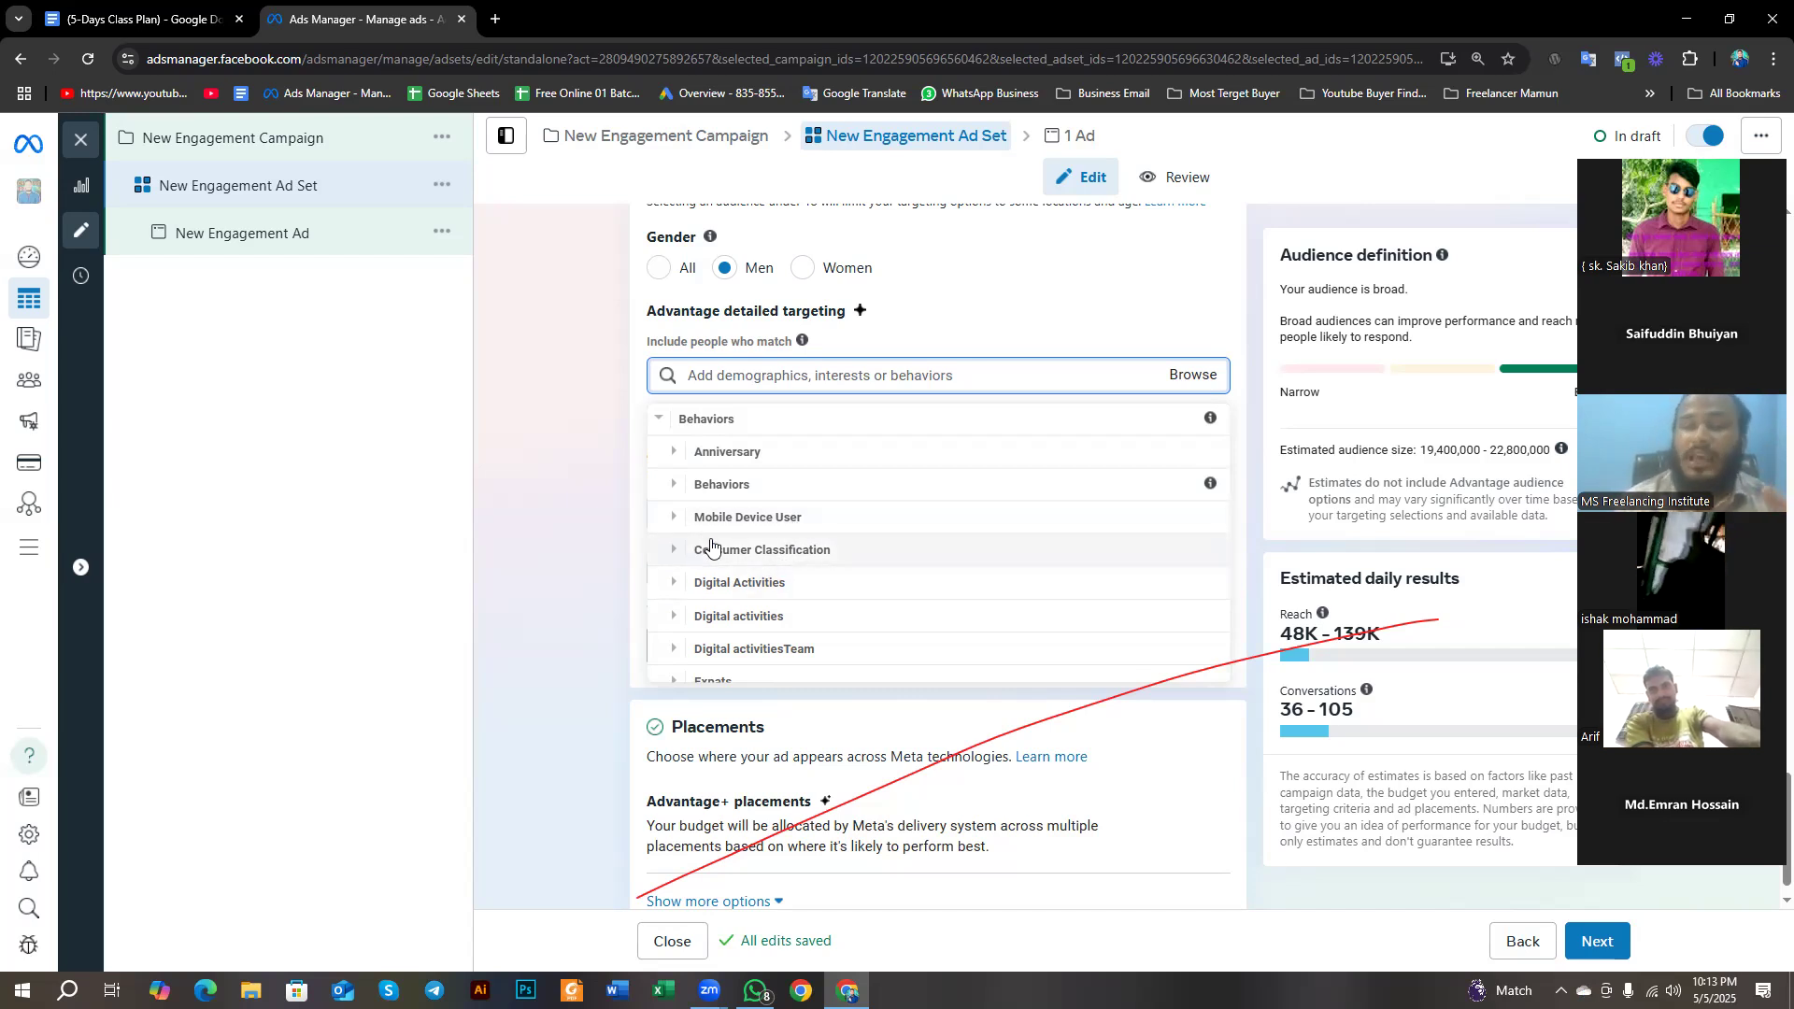
scroll(710, 544, "down", 1)
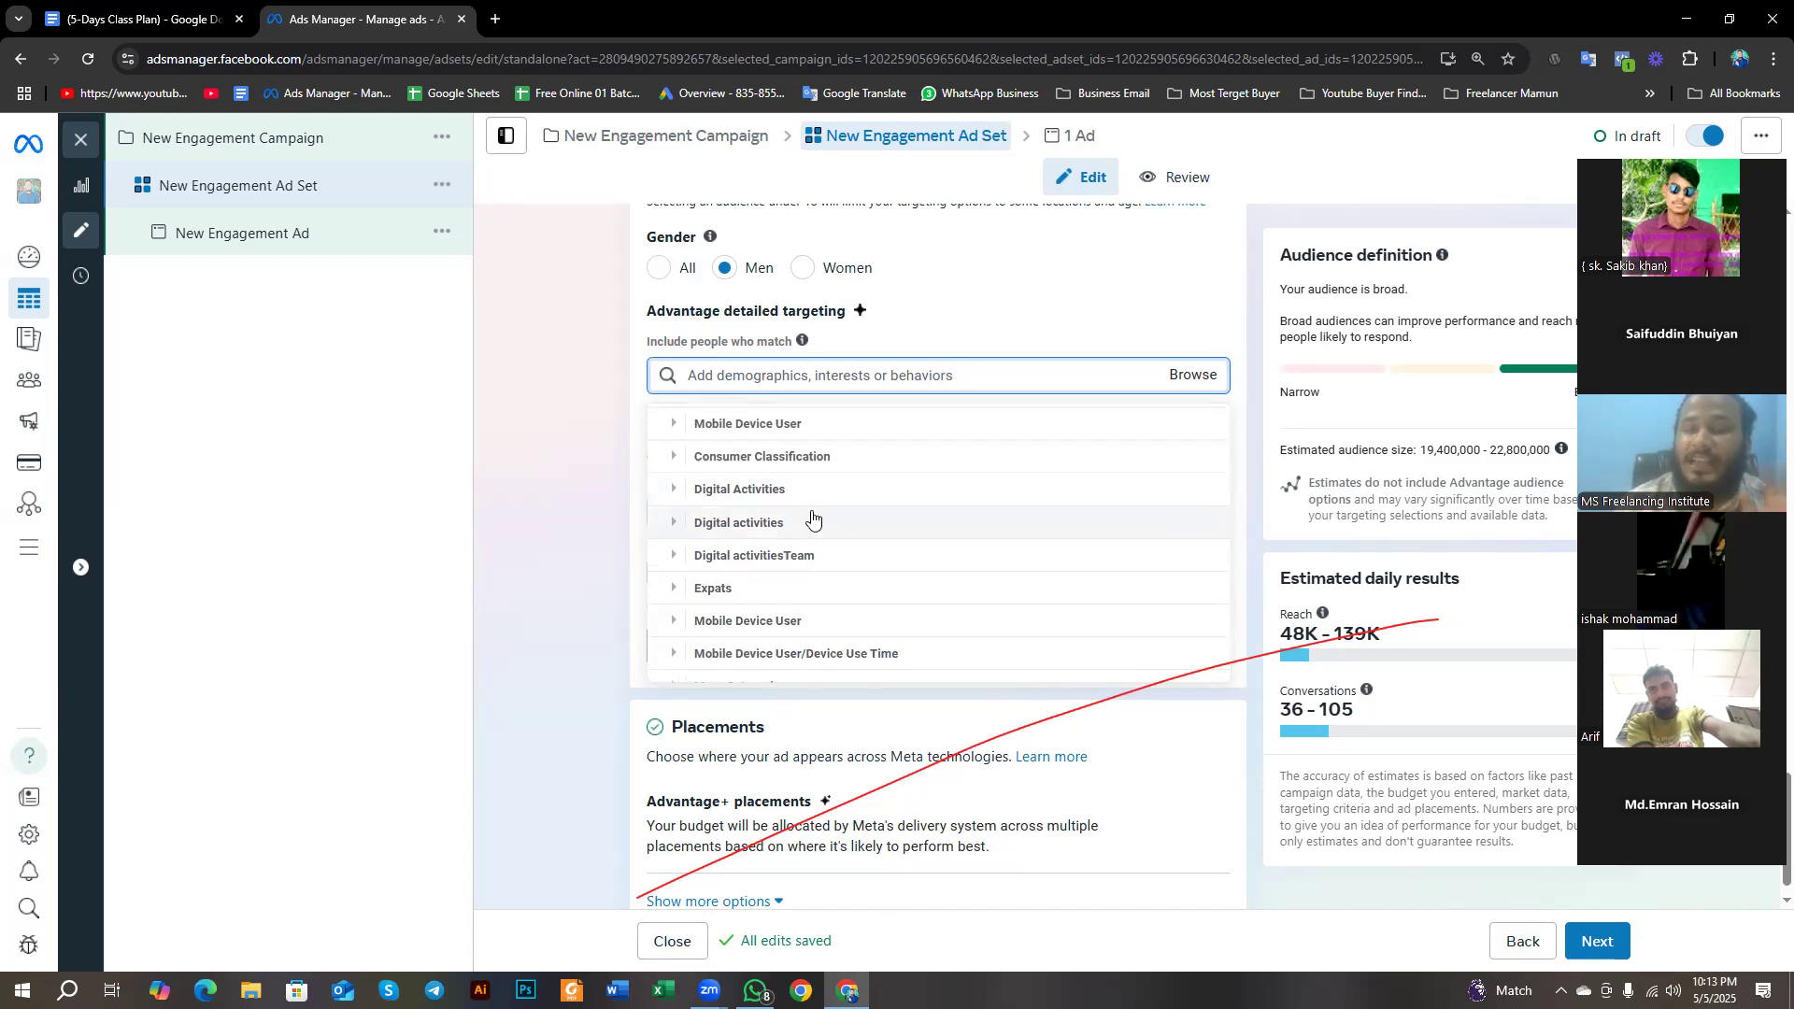
scroll(809, 514, "down", 1)
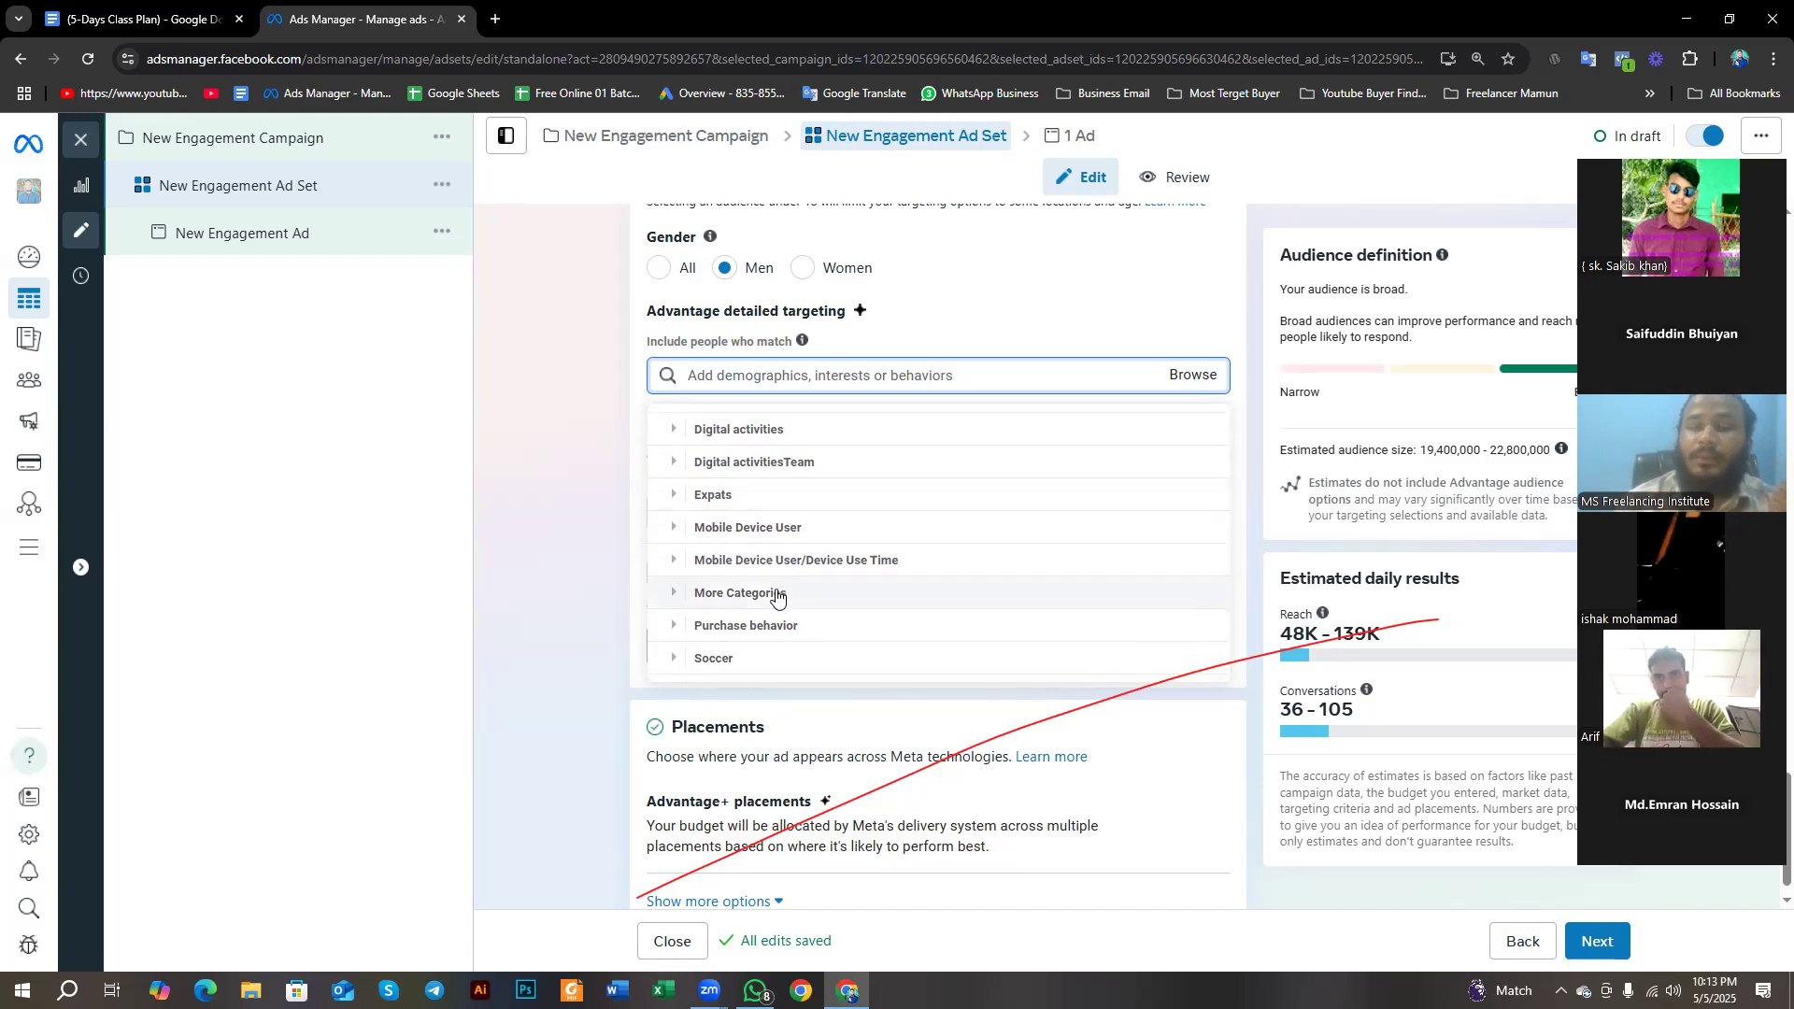
scroll(780, 636, "down", 1)
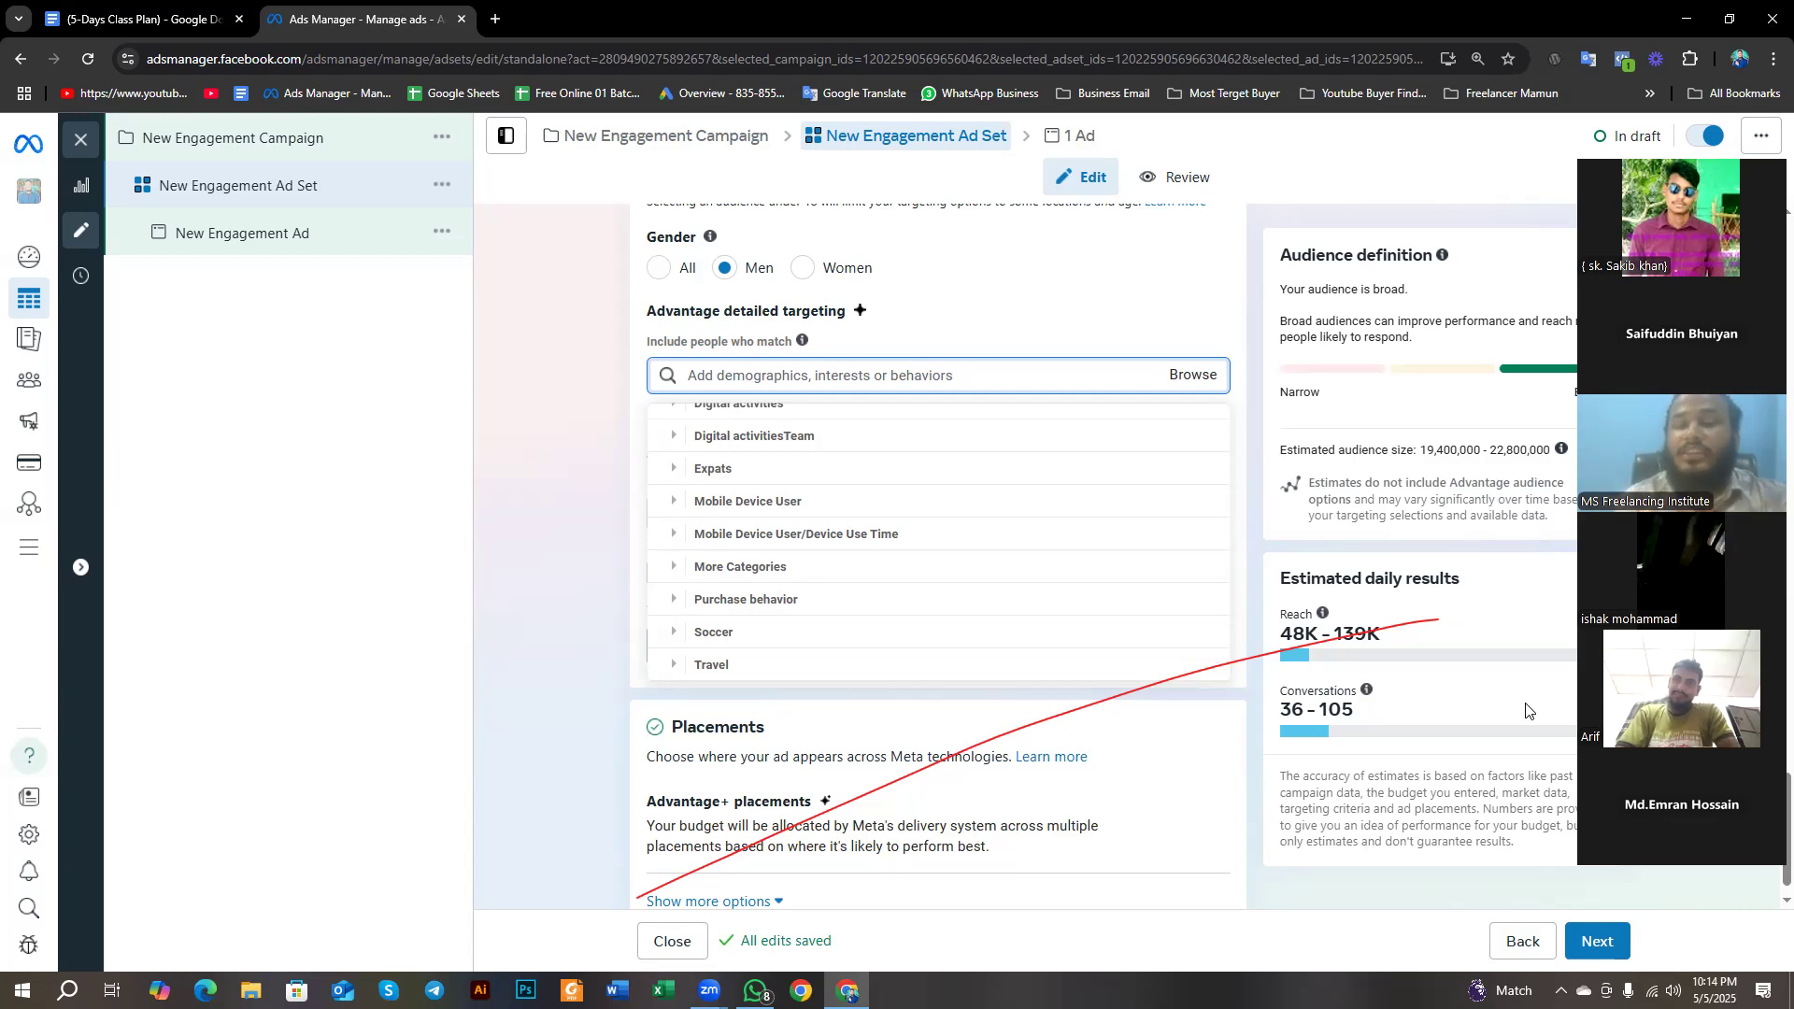
left_click(683, 602)
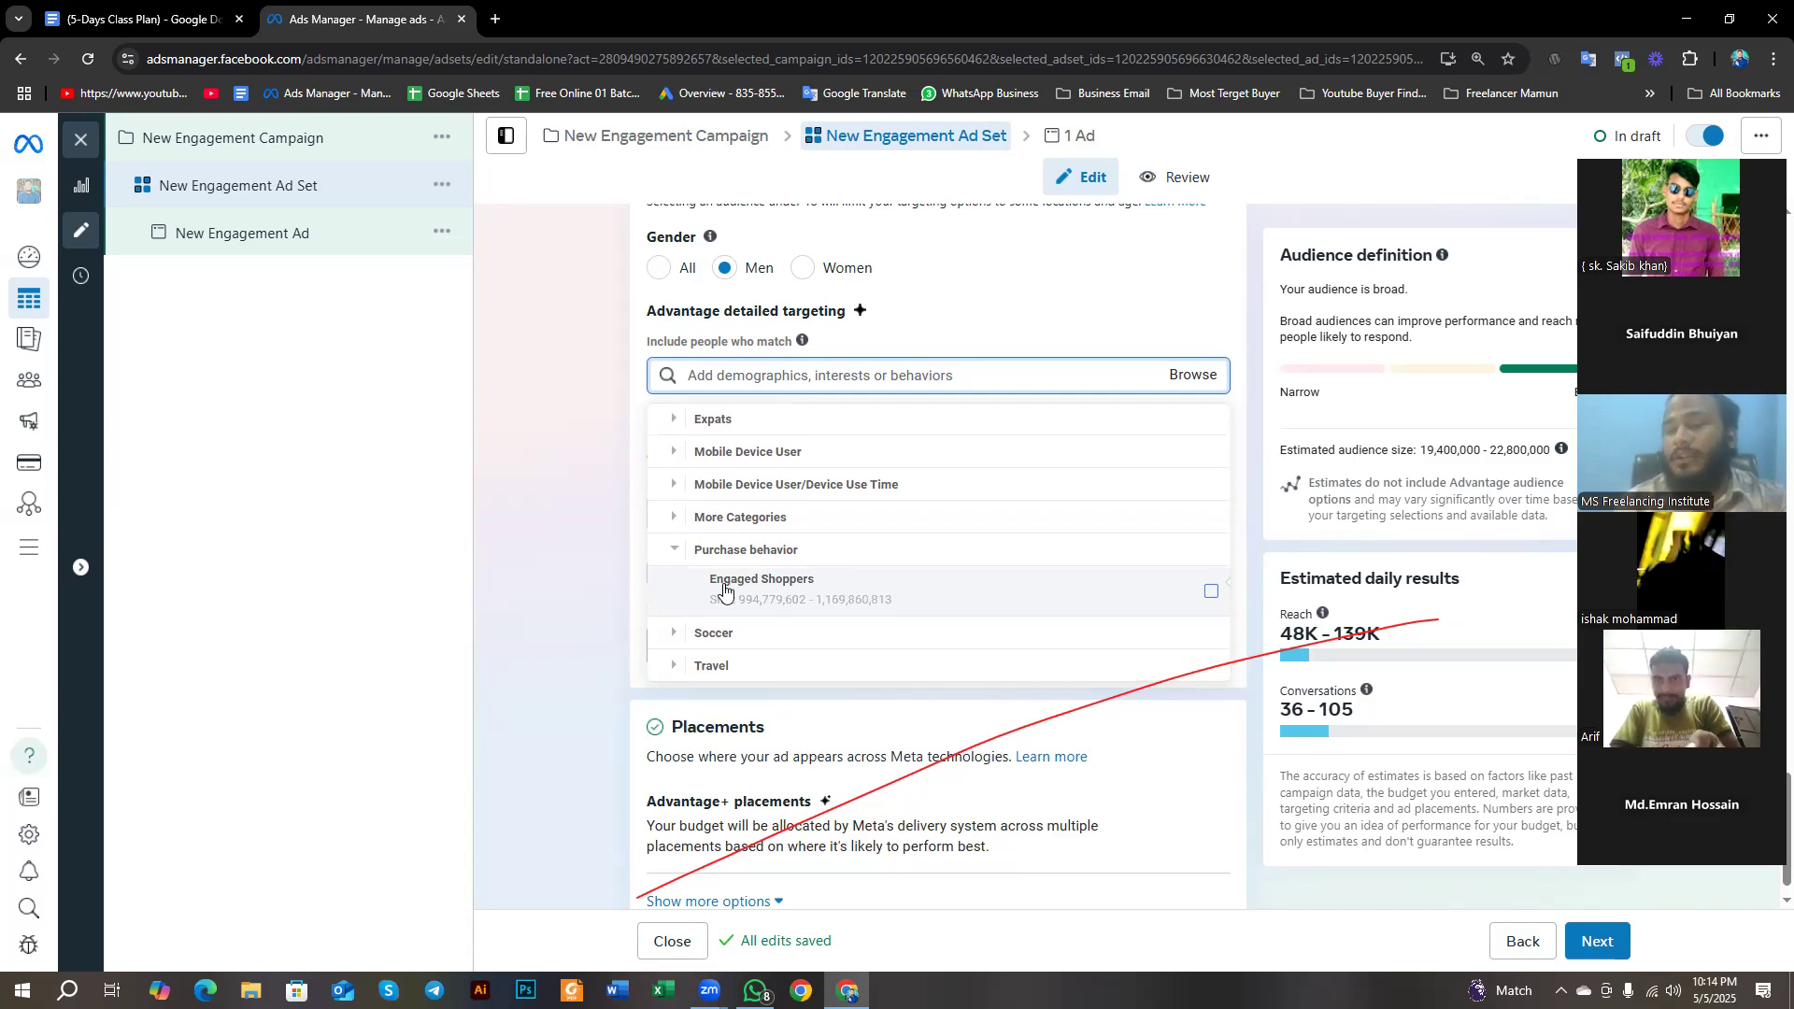
mouse_move(725, 589)
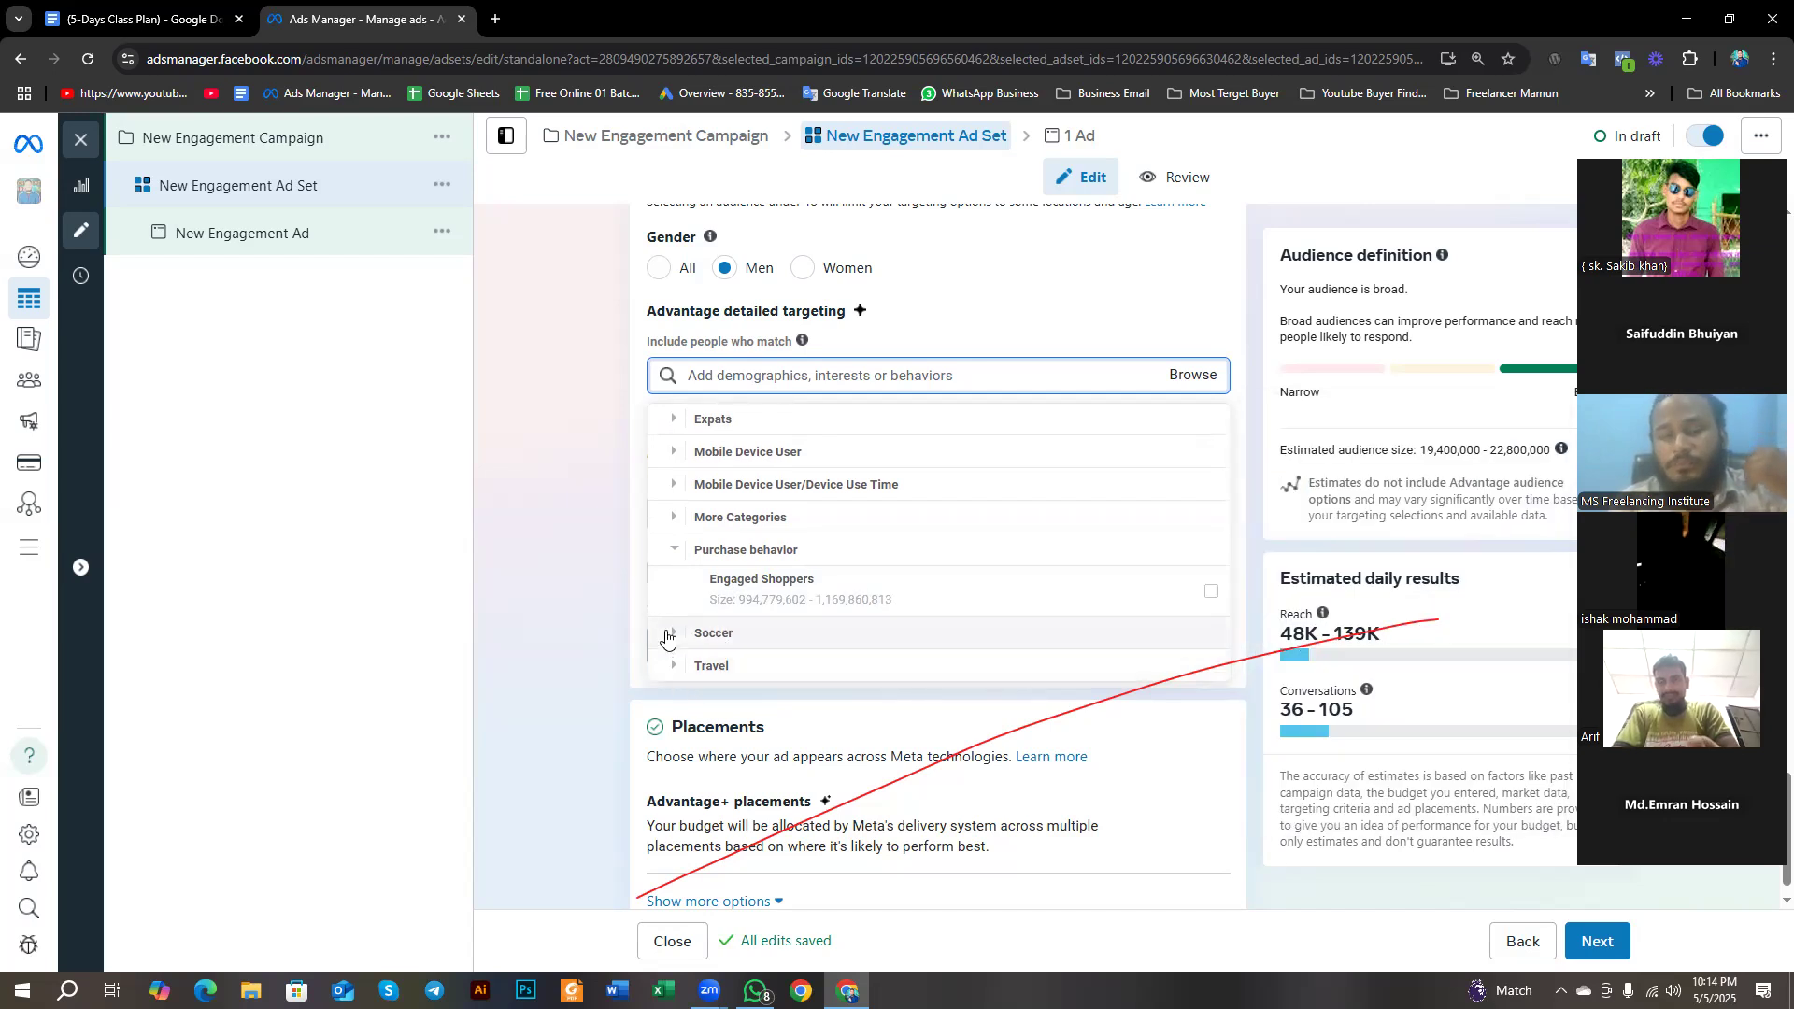
scroll(666, 638, "up", 5)
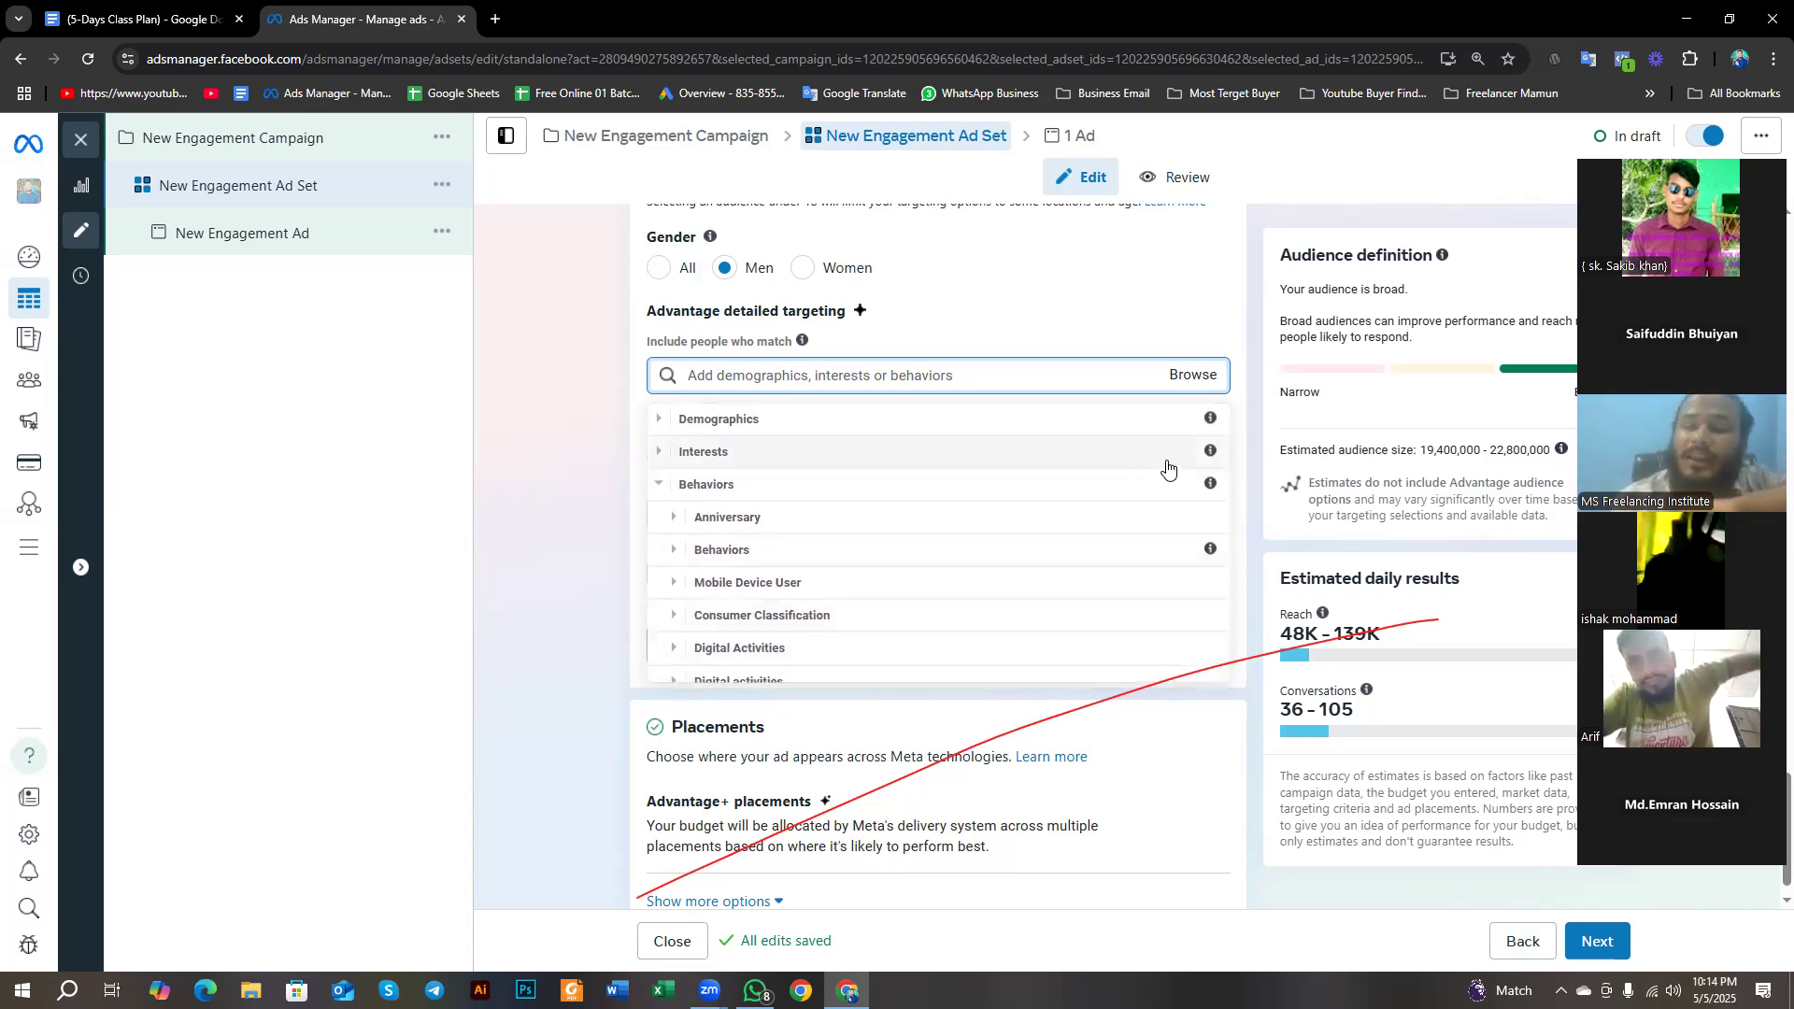
left_click(661, 485)
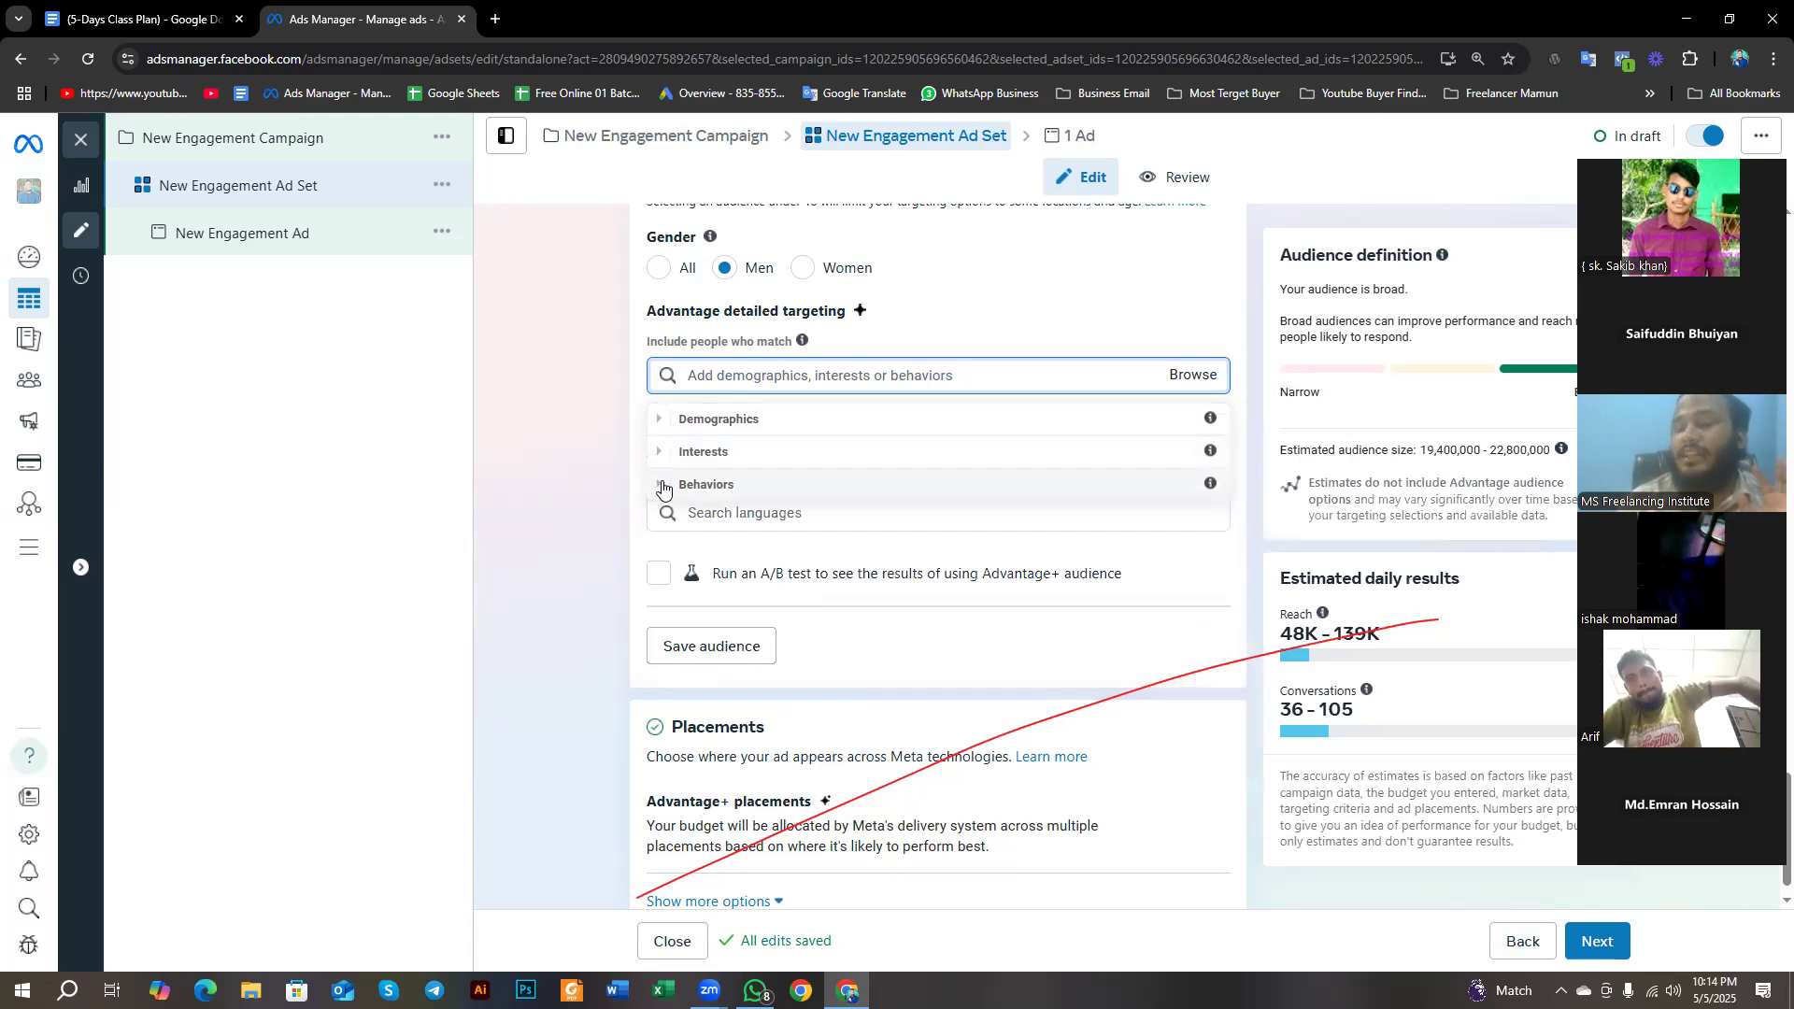
left_click(549, 452)
left_click(703, 511)
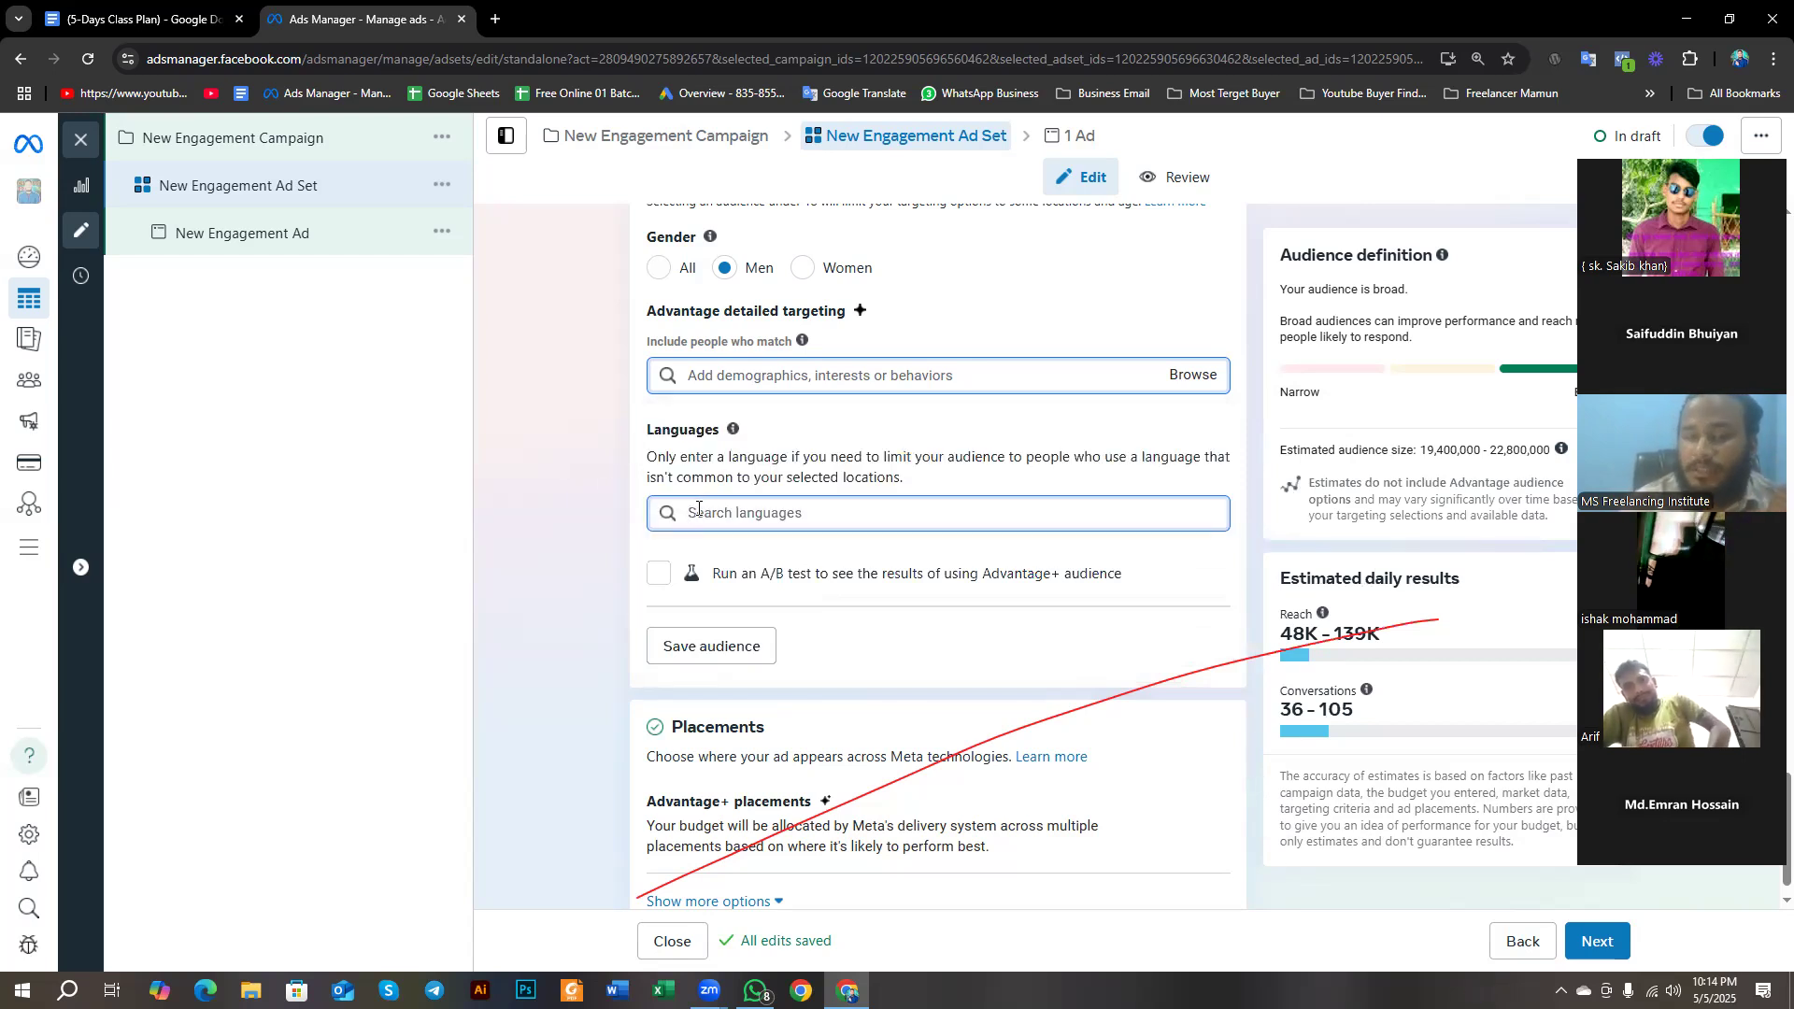
- Examine the estimated daily reach and conversations ranges for the ad set
scroll(699, 510, "down", 1)
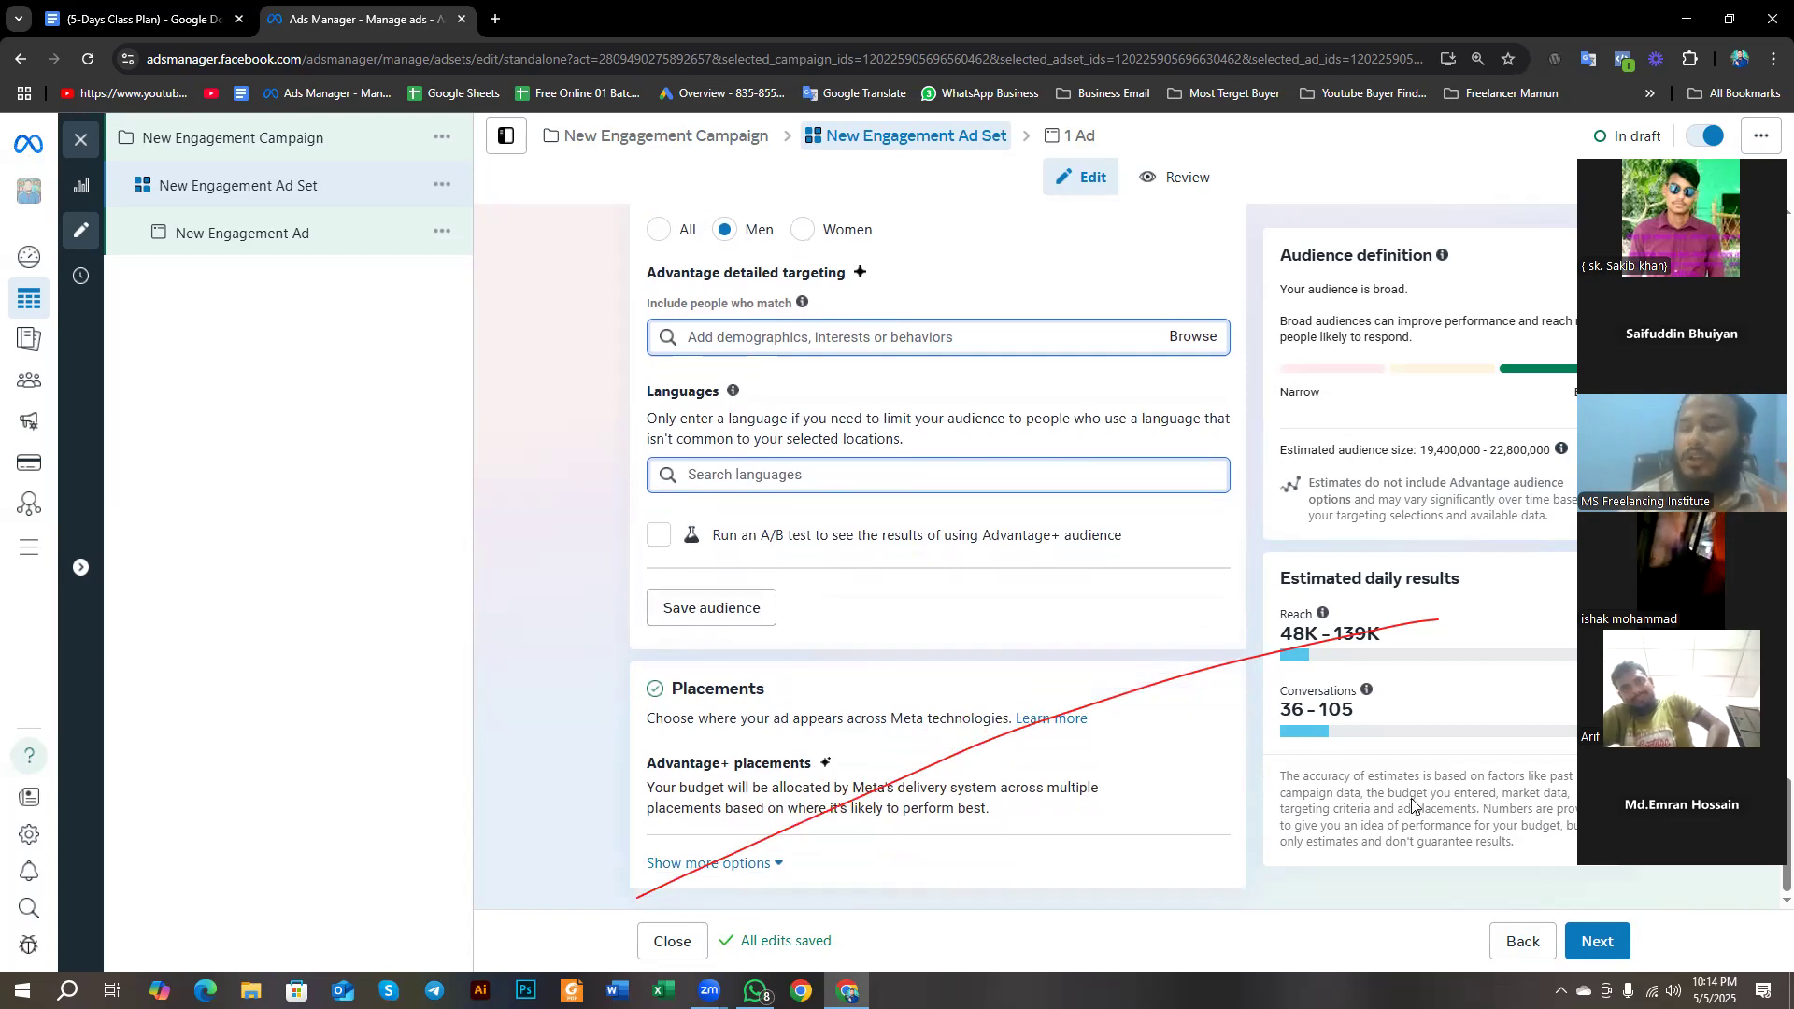
left_click_drag(1280, 578, 1448, 715)
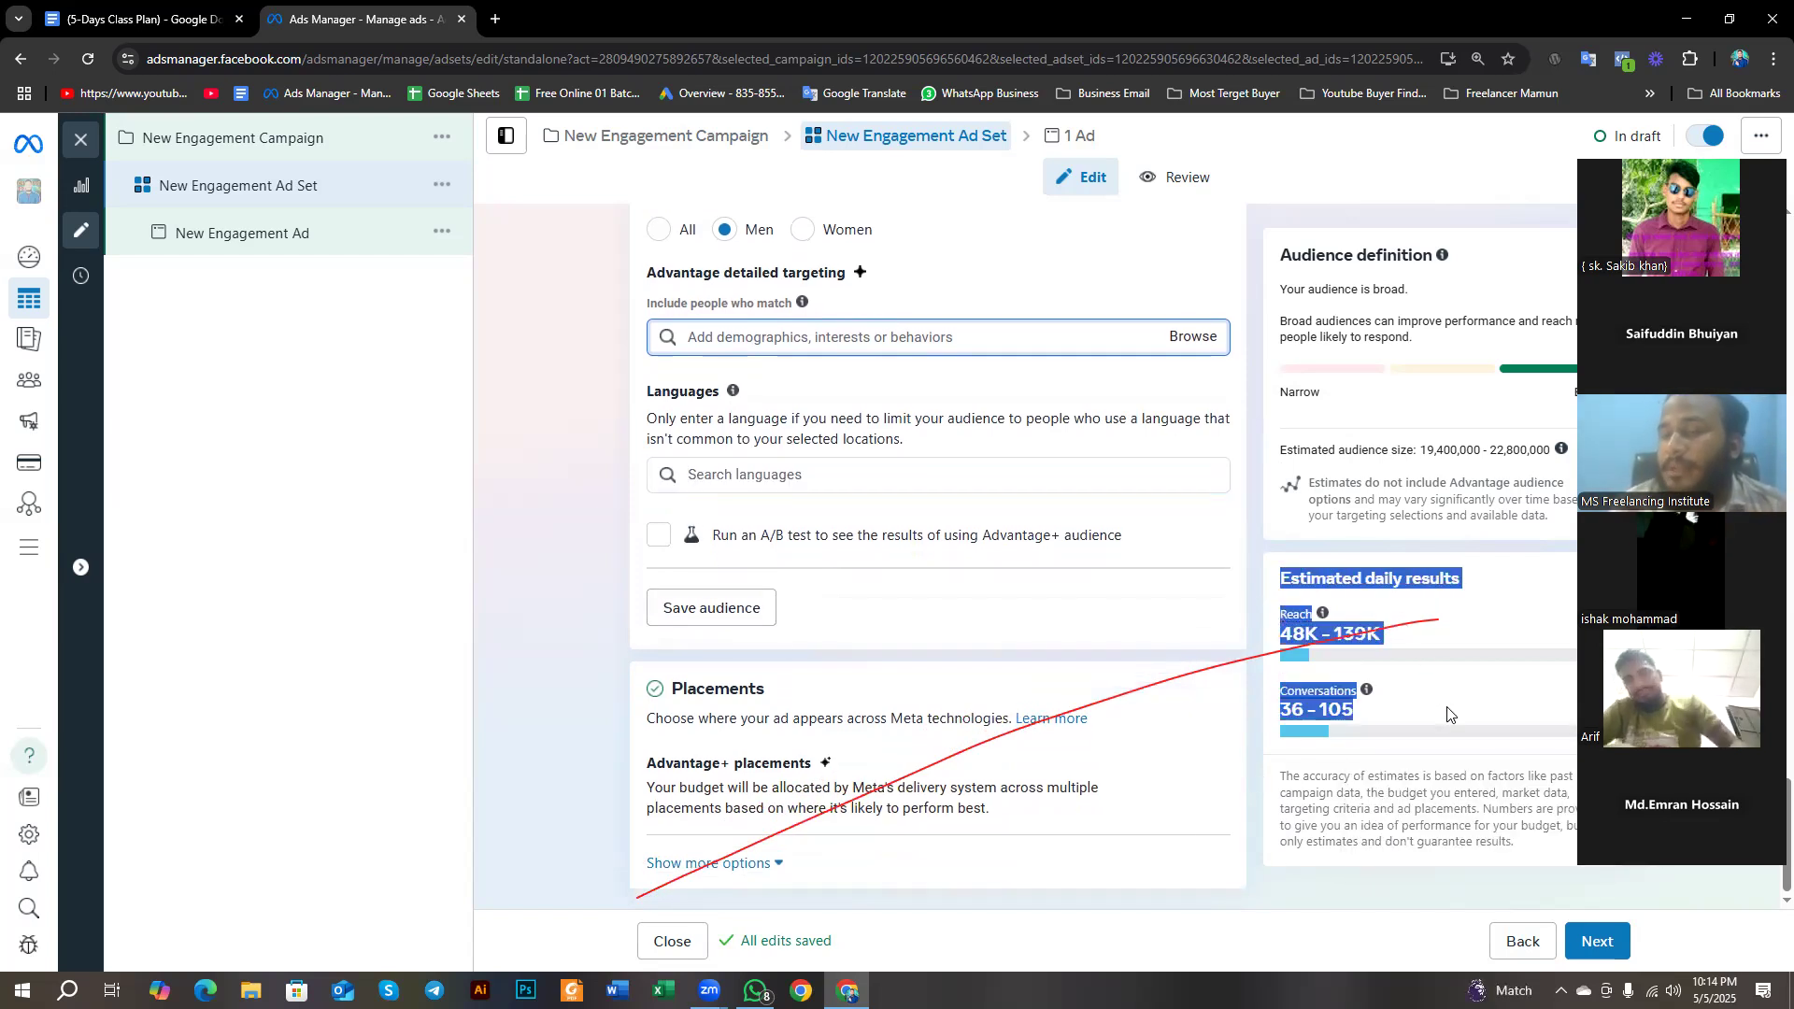
left_click(1397, 605)
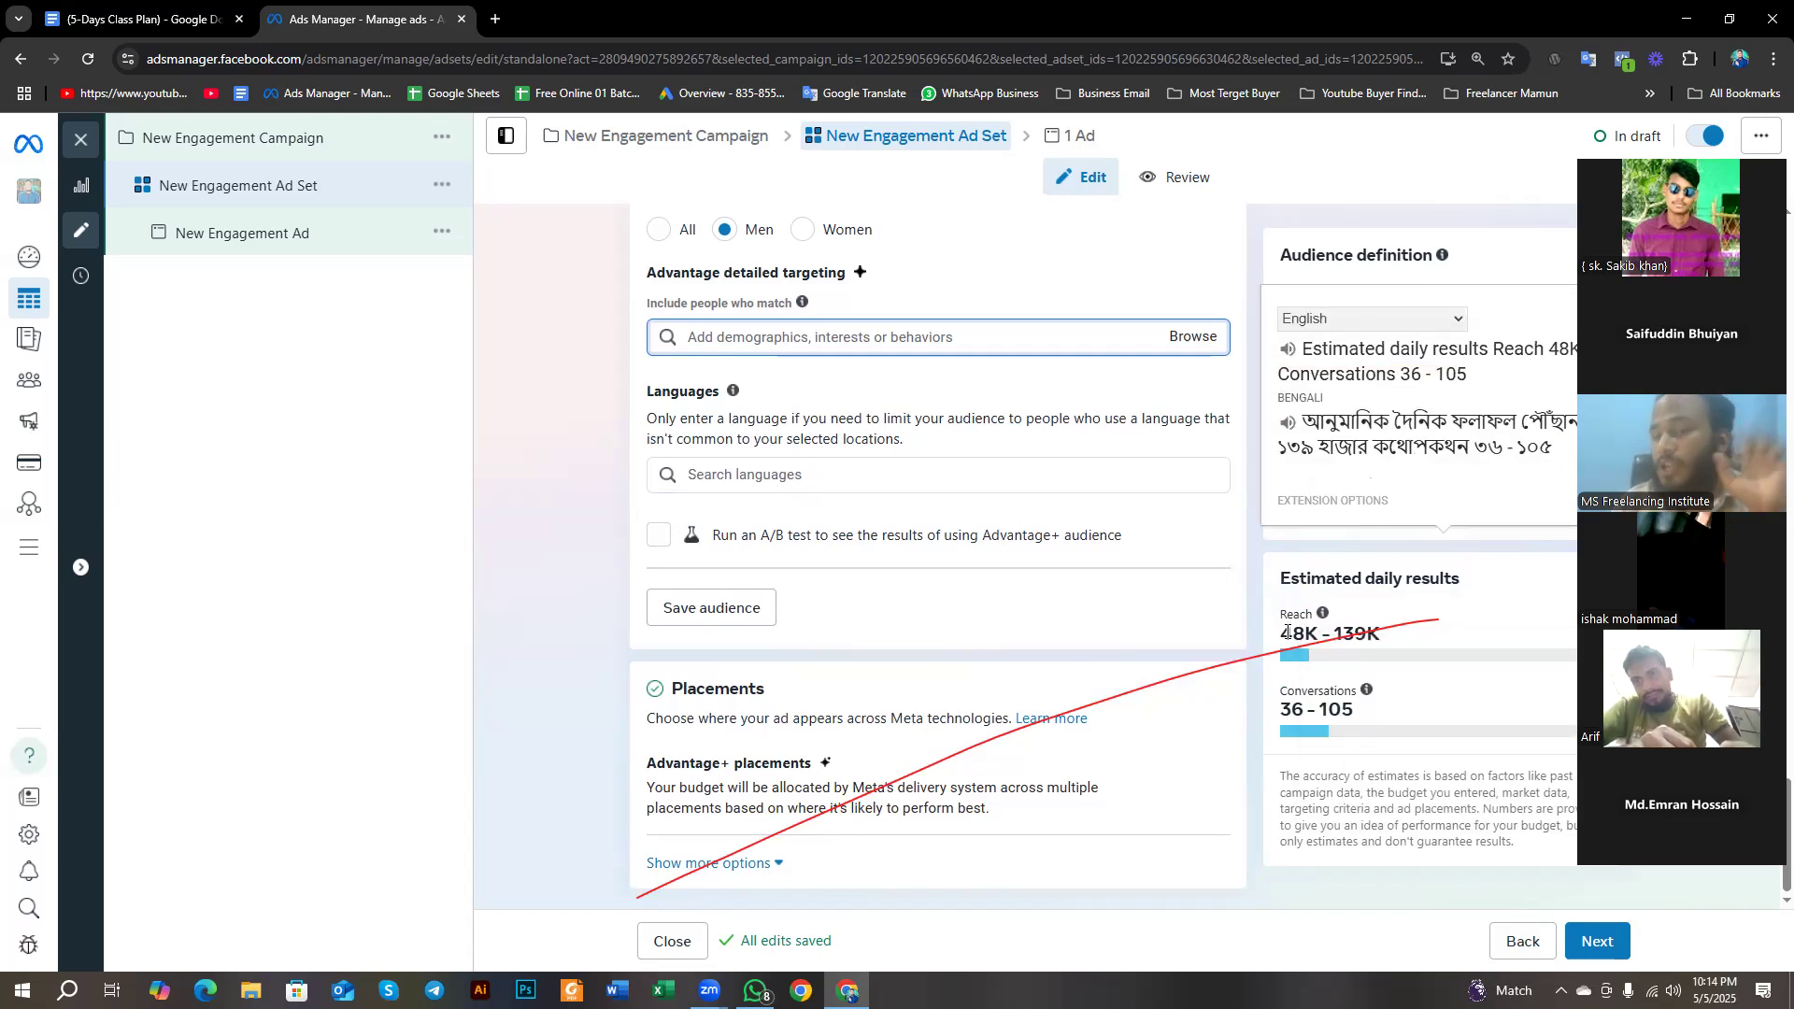
left_click_drag(1275, 643, 1367, 643)
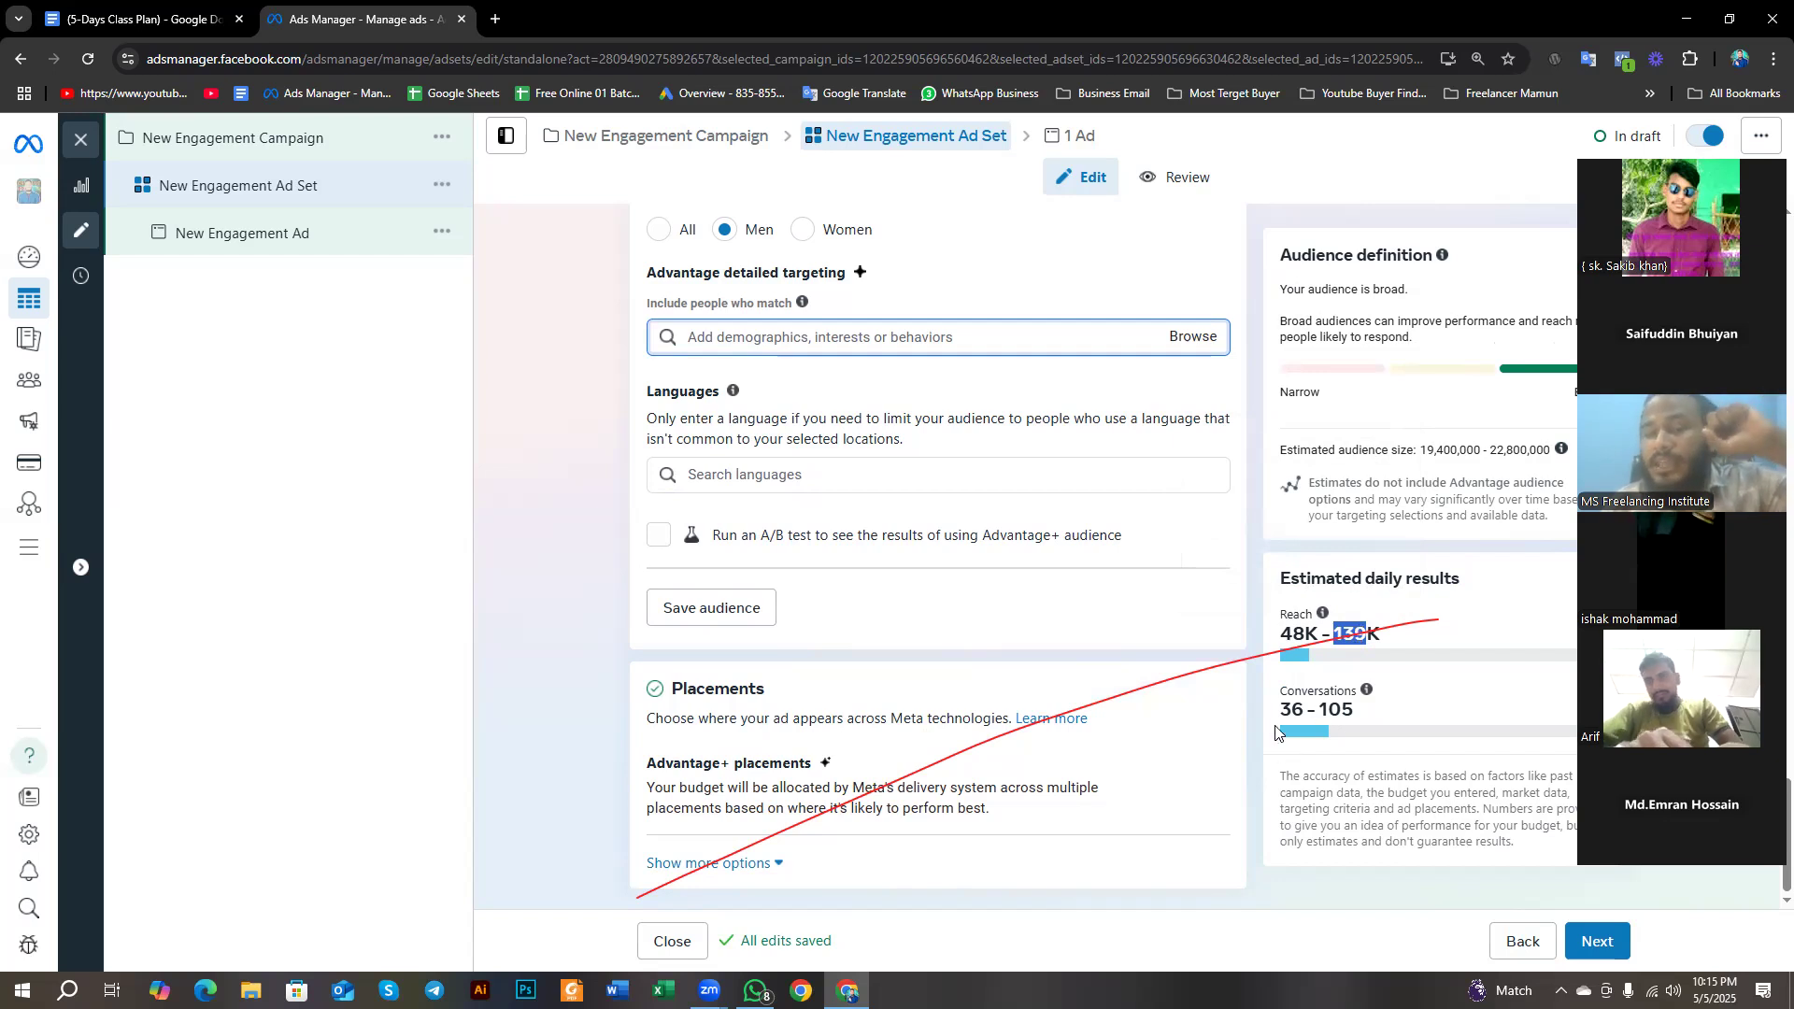
left_click_drag(1278, 710, 1373, 729)
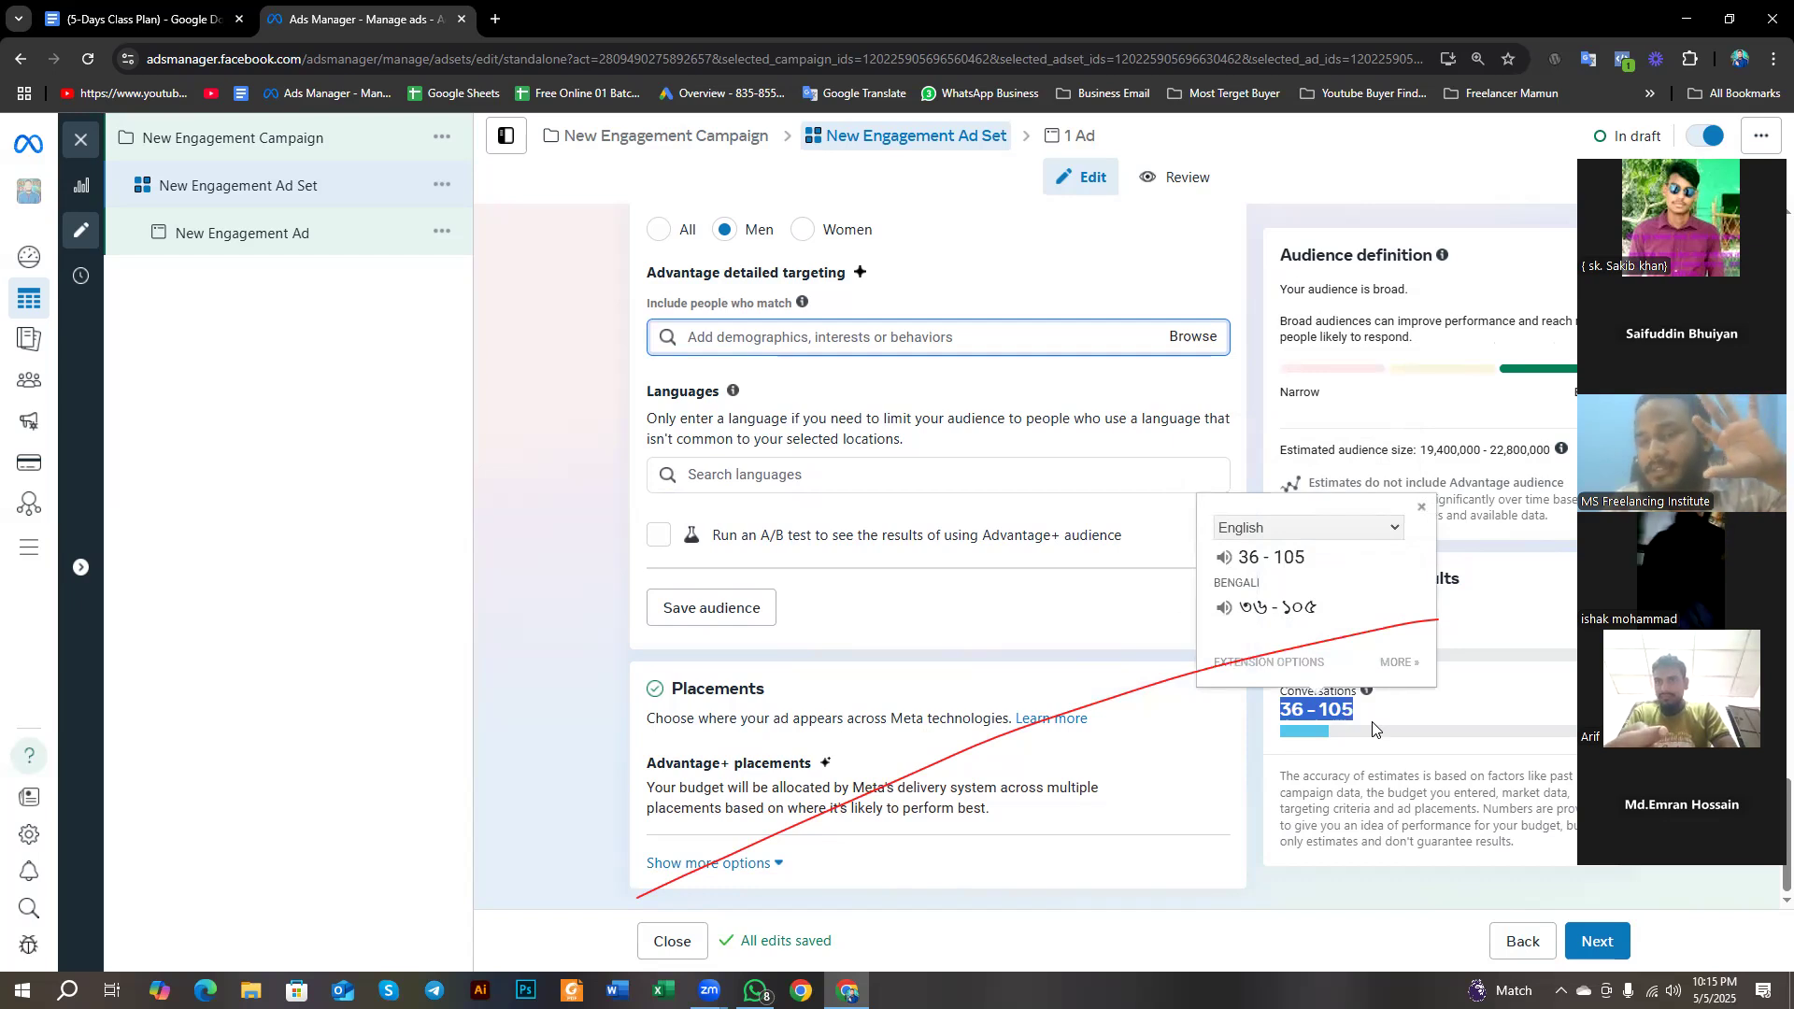
left_click(1363, 708)
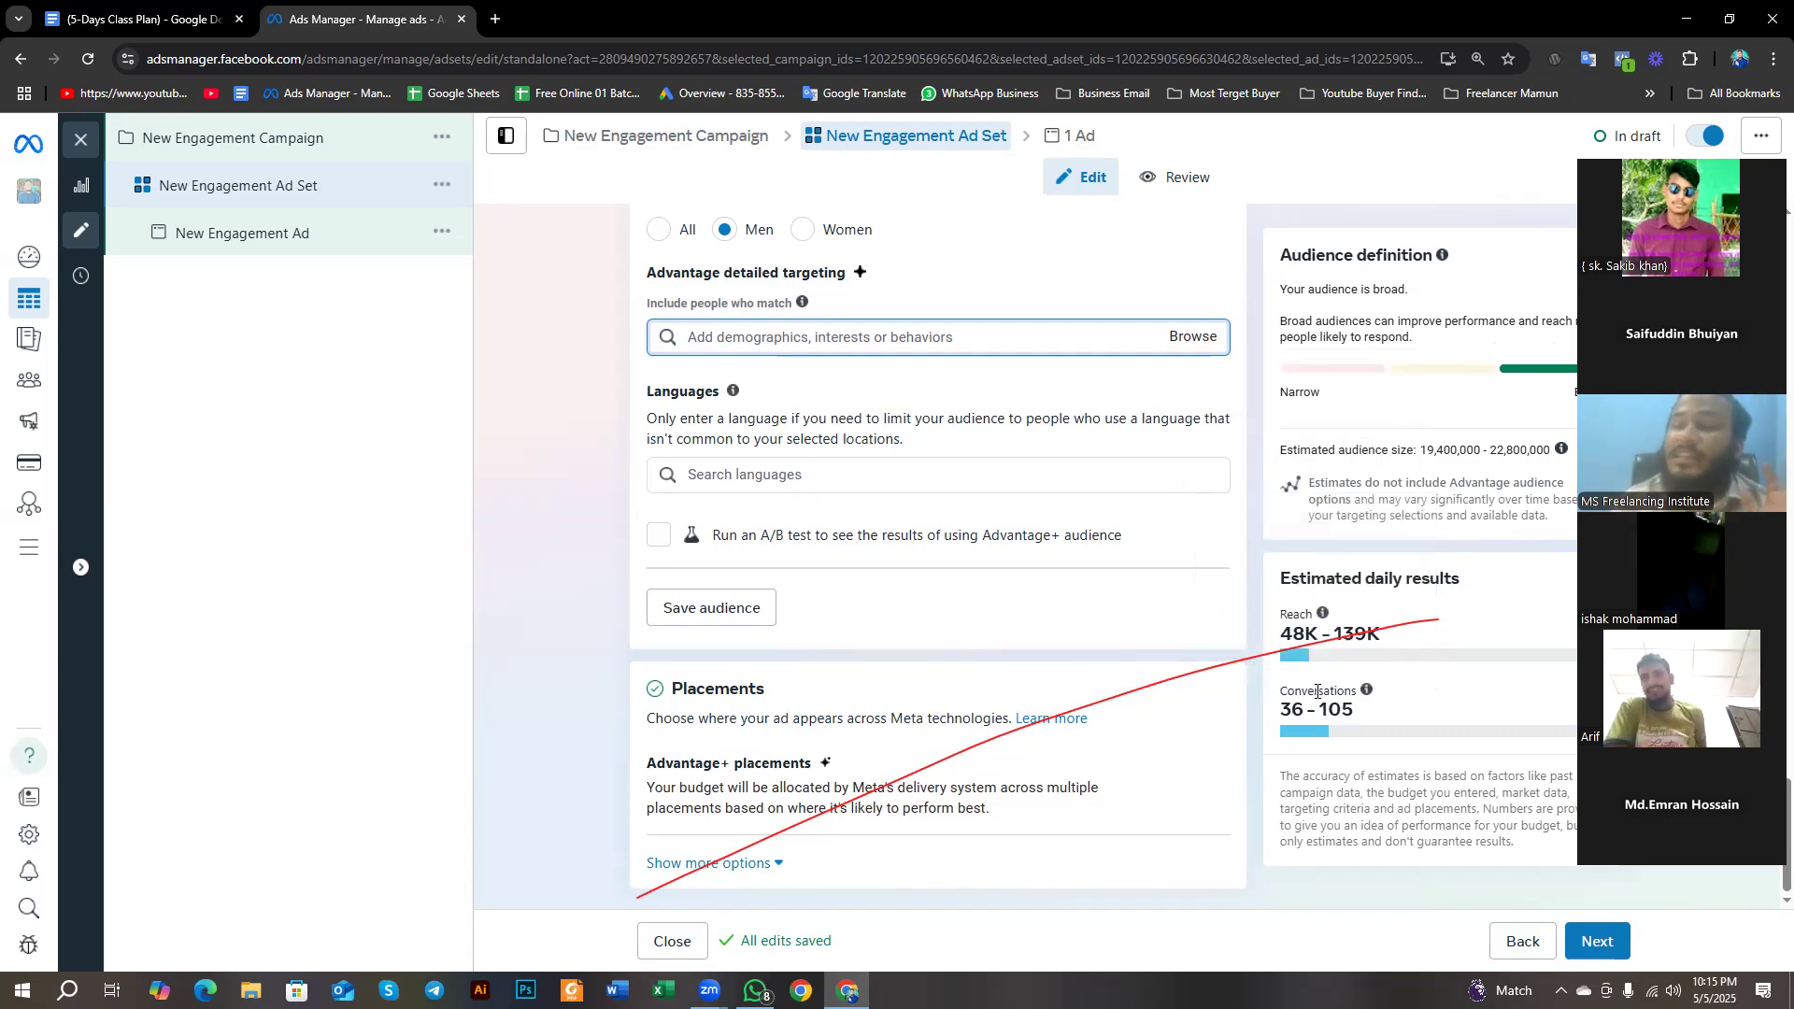
left_click_drag(1278, 711, 1360, 723)
left_click(1291, 721)
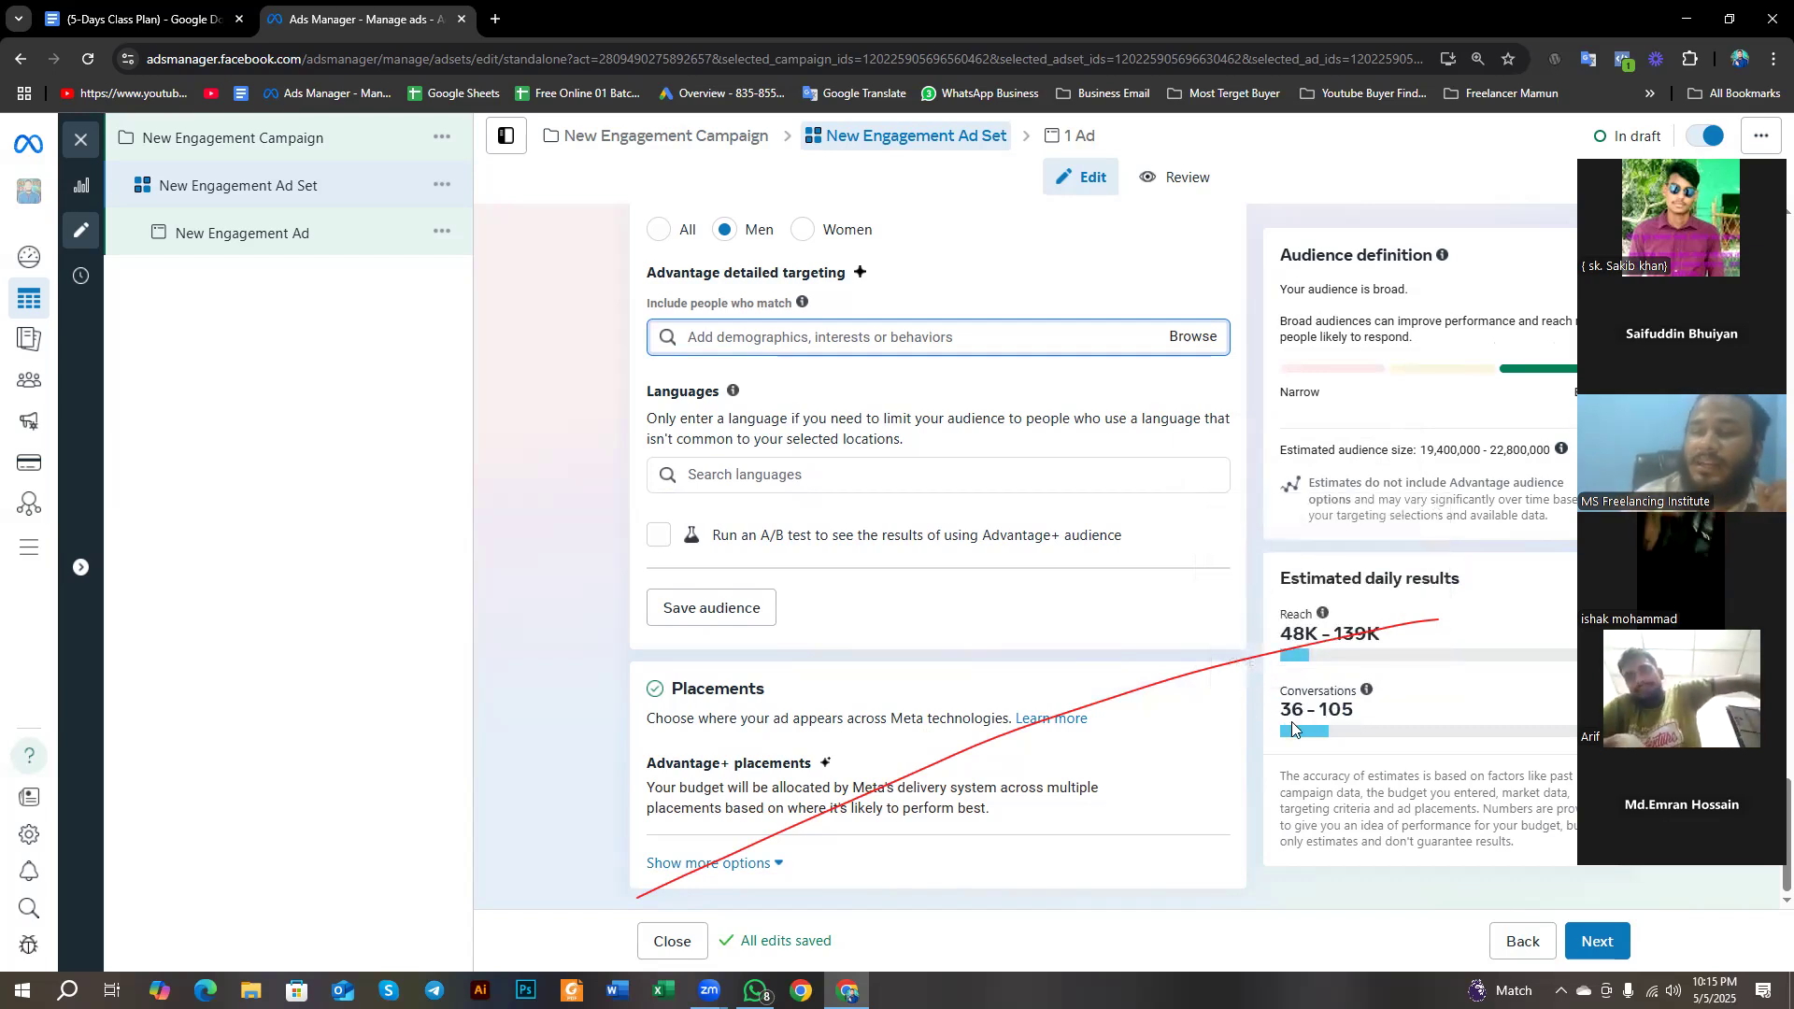
left_click_drag(1281, 711, 1307, 711)
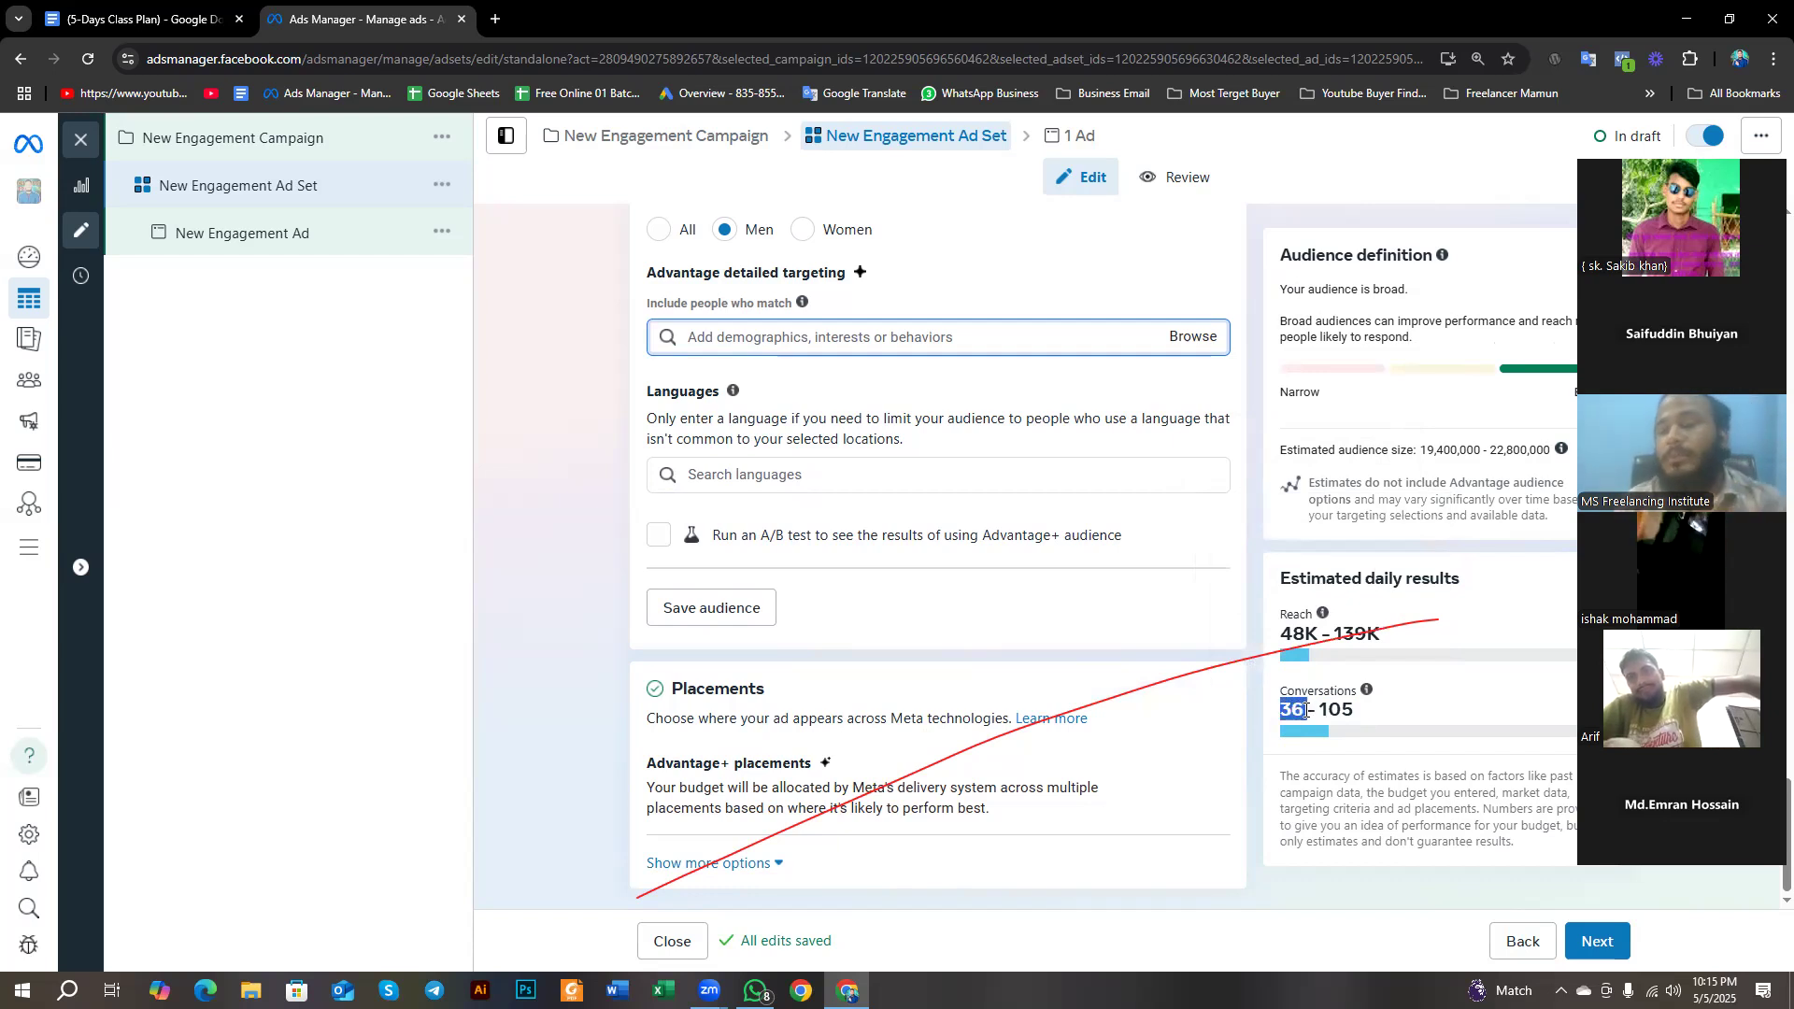
- Highlight the lower figure of the estimated daily conversations range, then clear the selection
left_click(1285, 703)
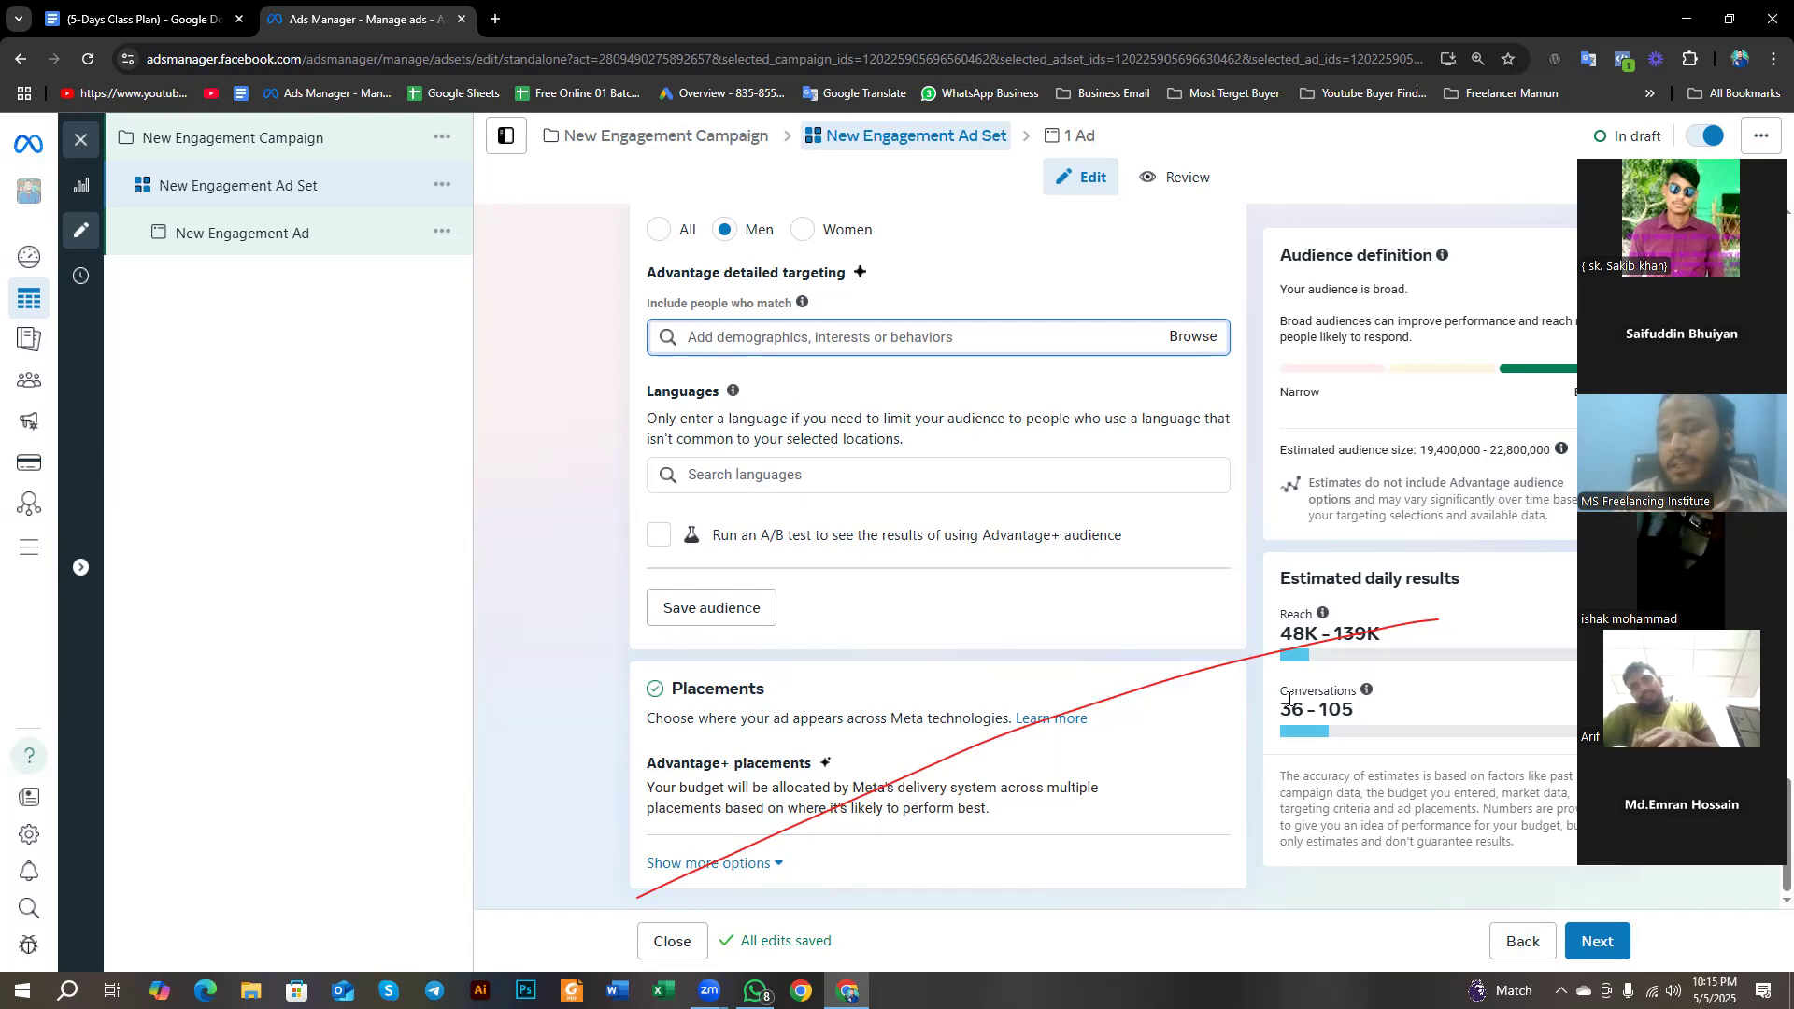
left_click_drag(1280, 709, 1305, 710)
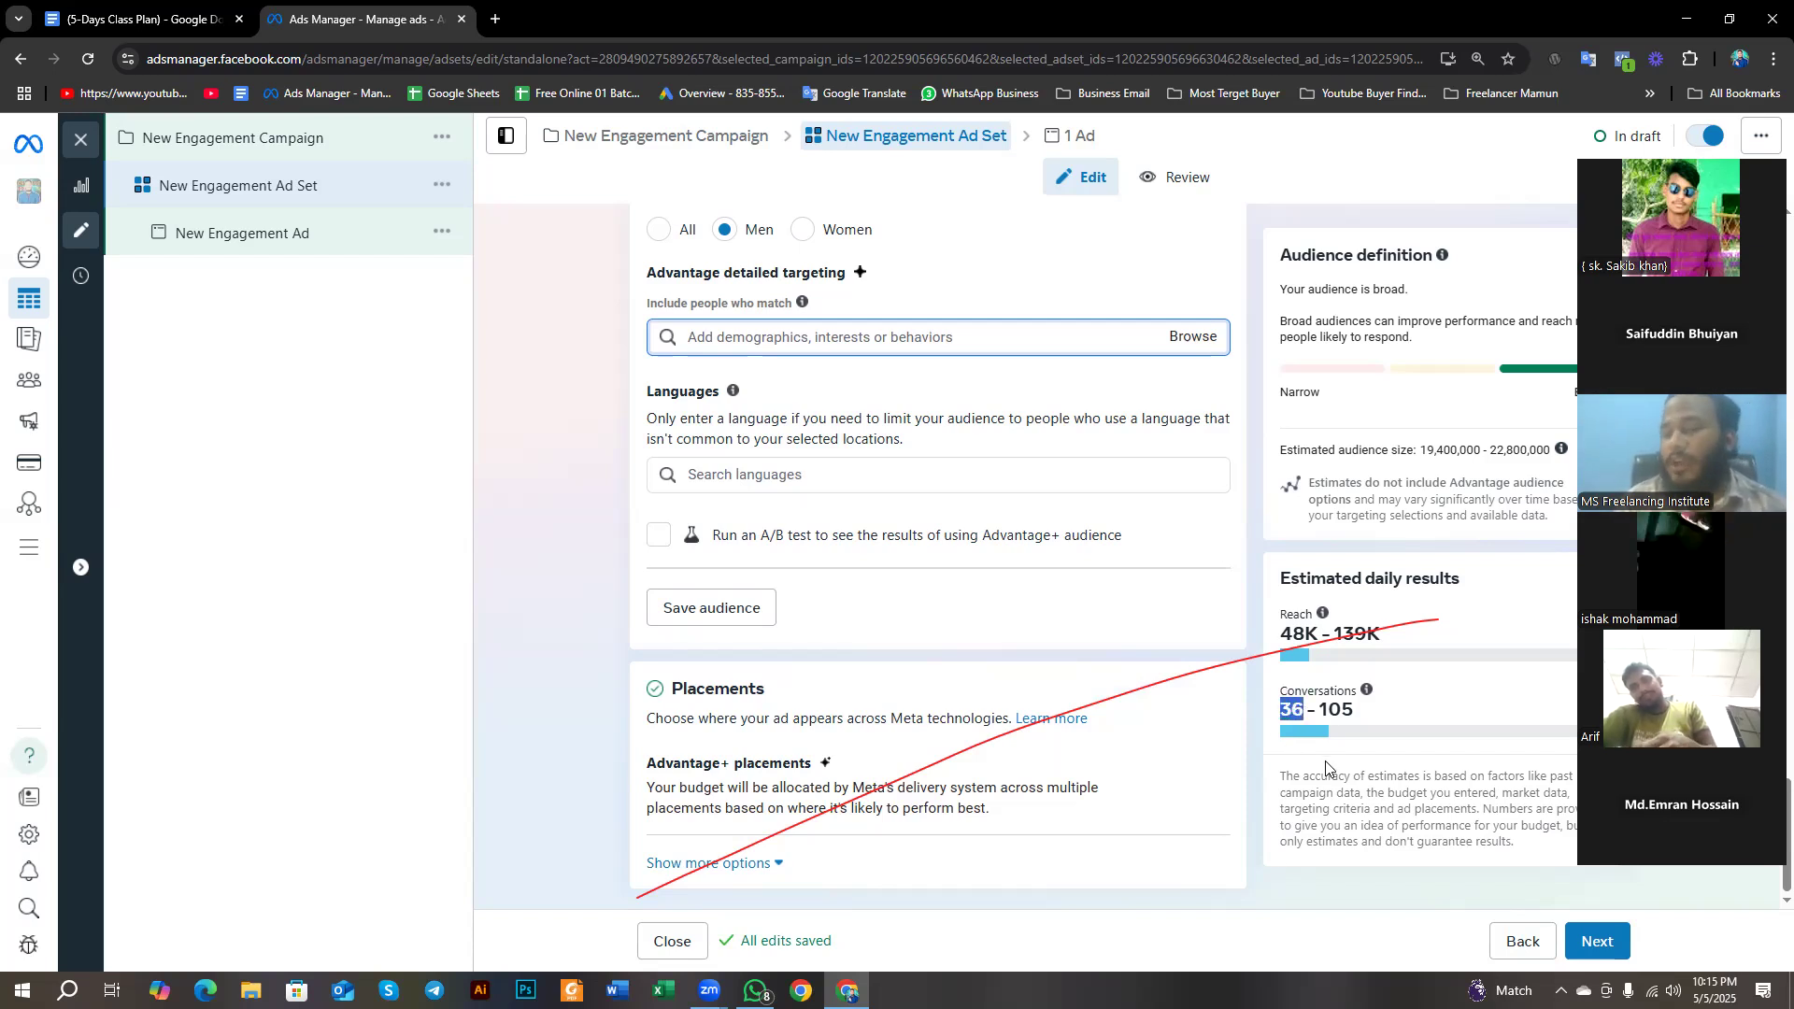
left_click(1296, 699)
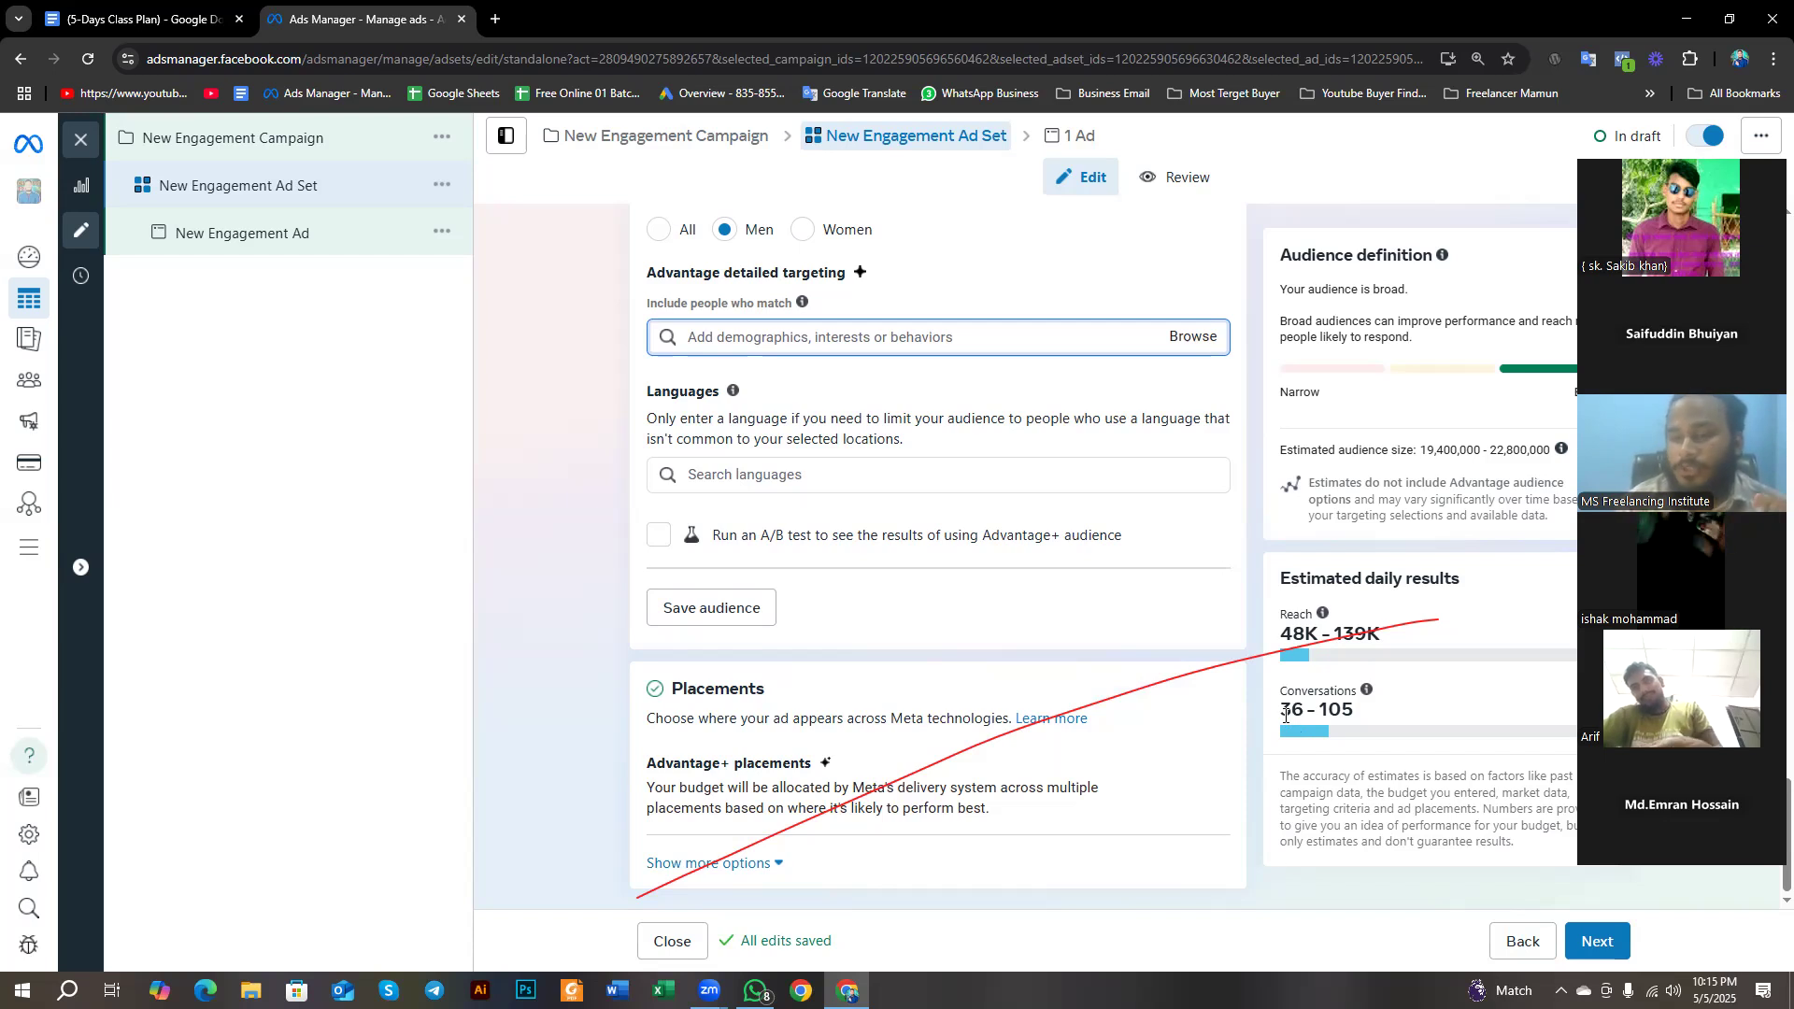
- Review the ad set's location, age, gender, detailed targeting, language and placement settings against its estimated daily results
scroll(1286, 715, "up", 6)
scroll(1286, 715, "up", 8)
scroll(1288, 709, "down", 13)
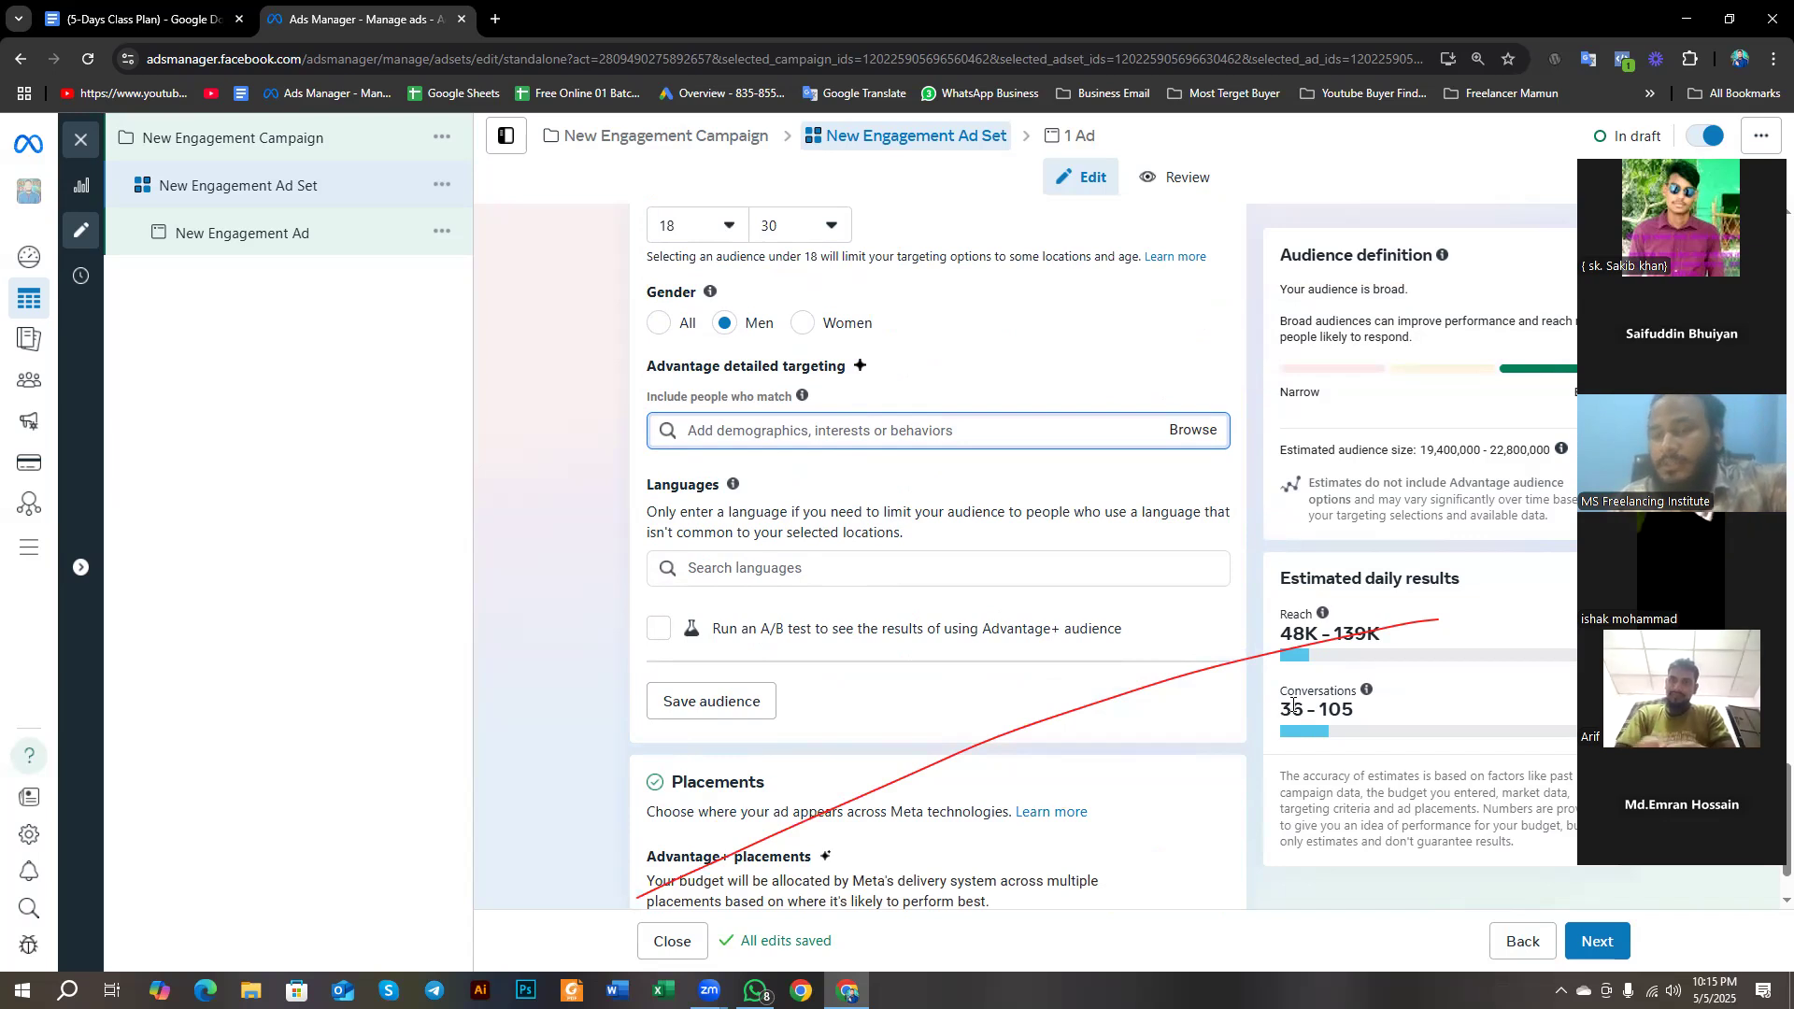
scroll(524, 360, "up", 1)
scroll(525, 360, "up", 9)
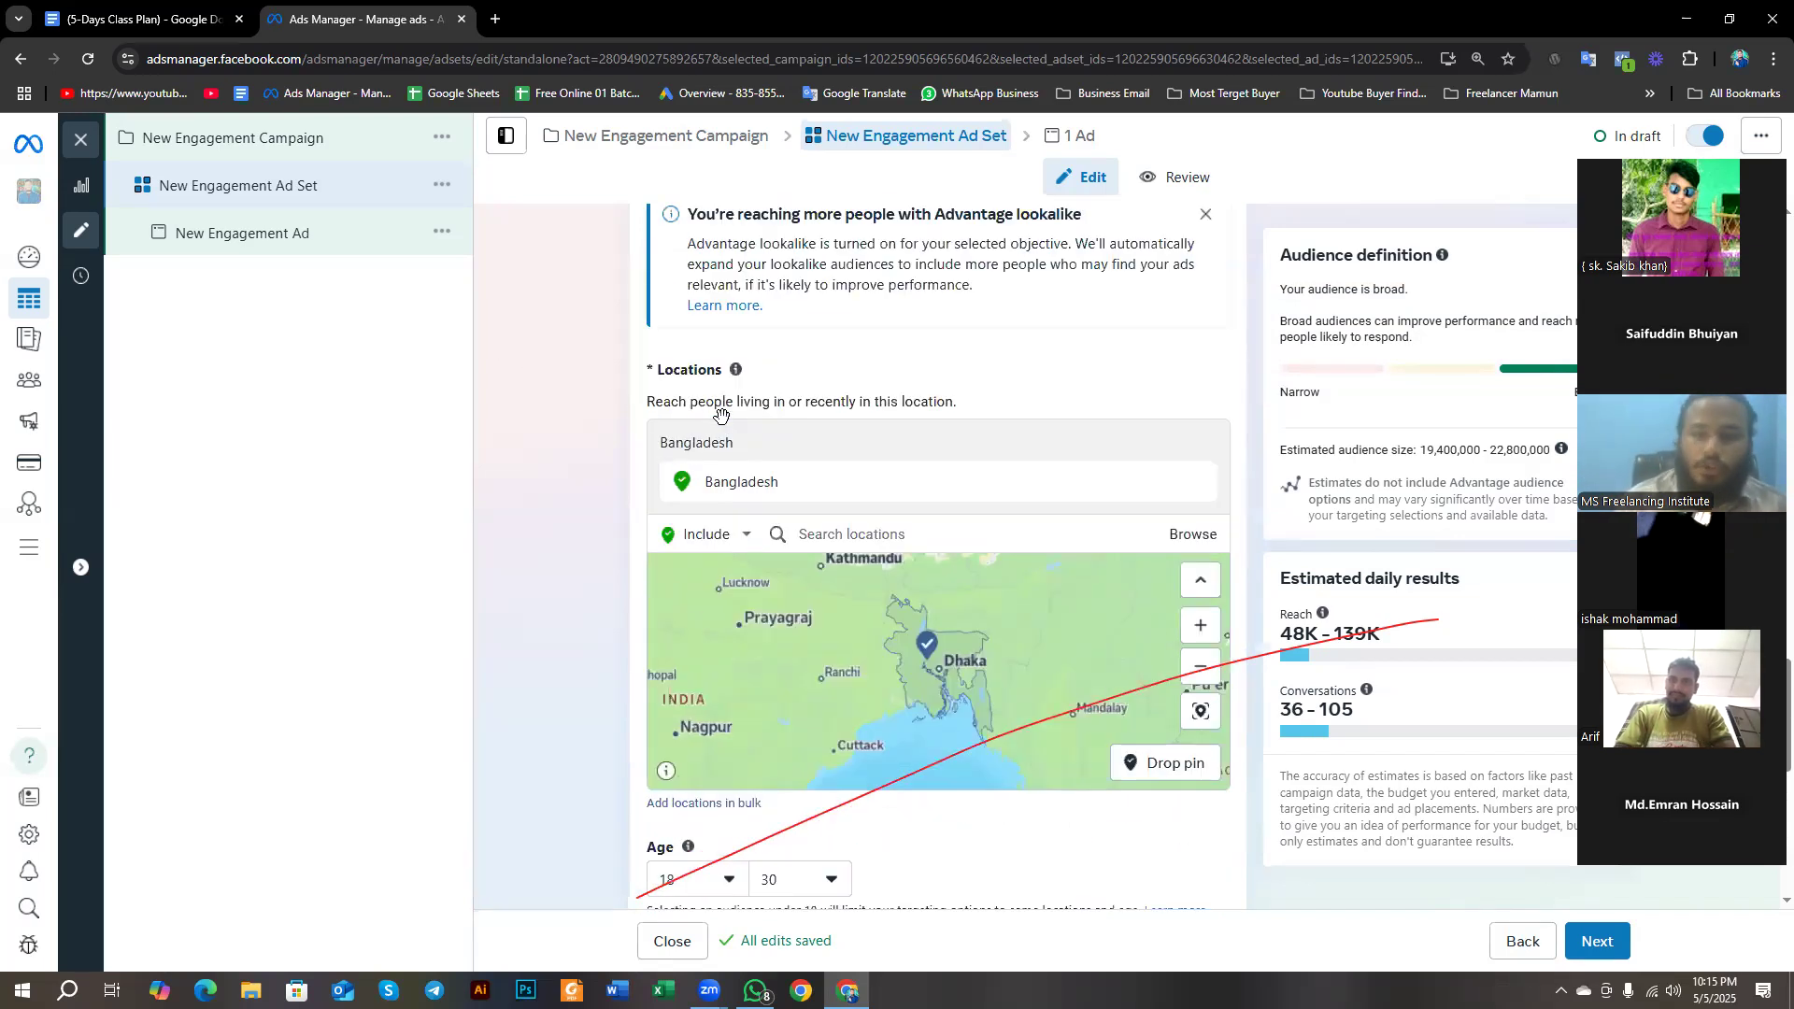
scroll(654, 495, "down", 9)
scroll(653, 495, "down", 2)
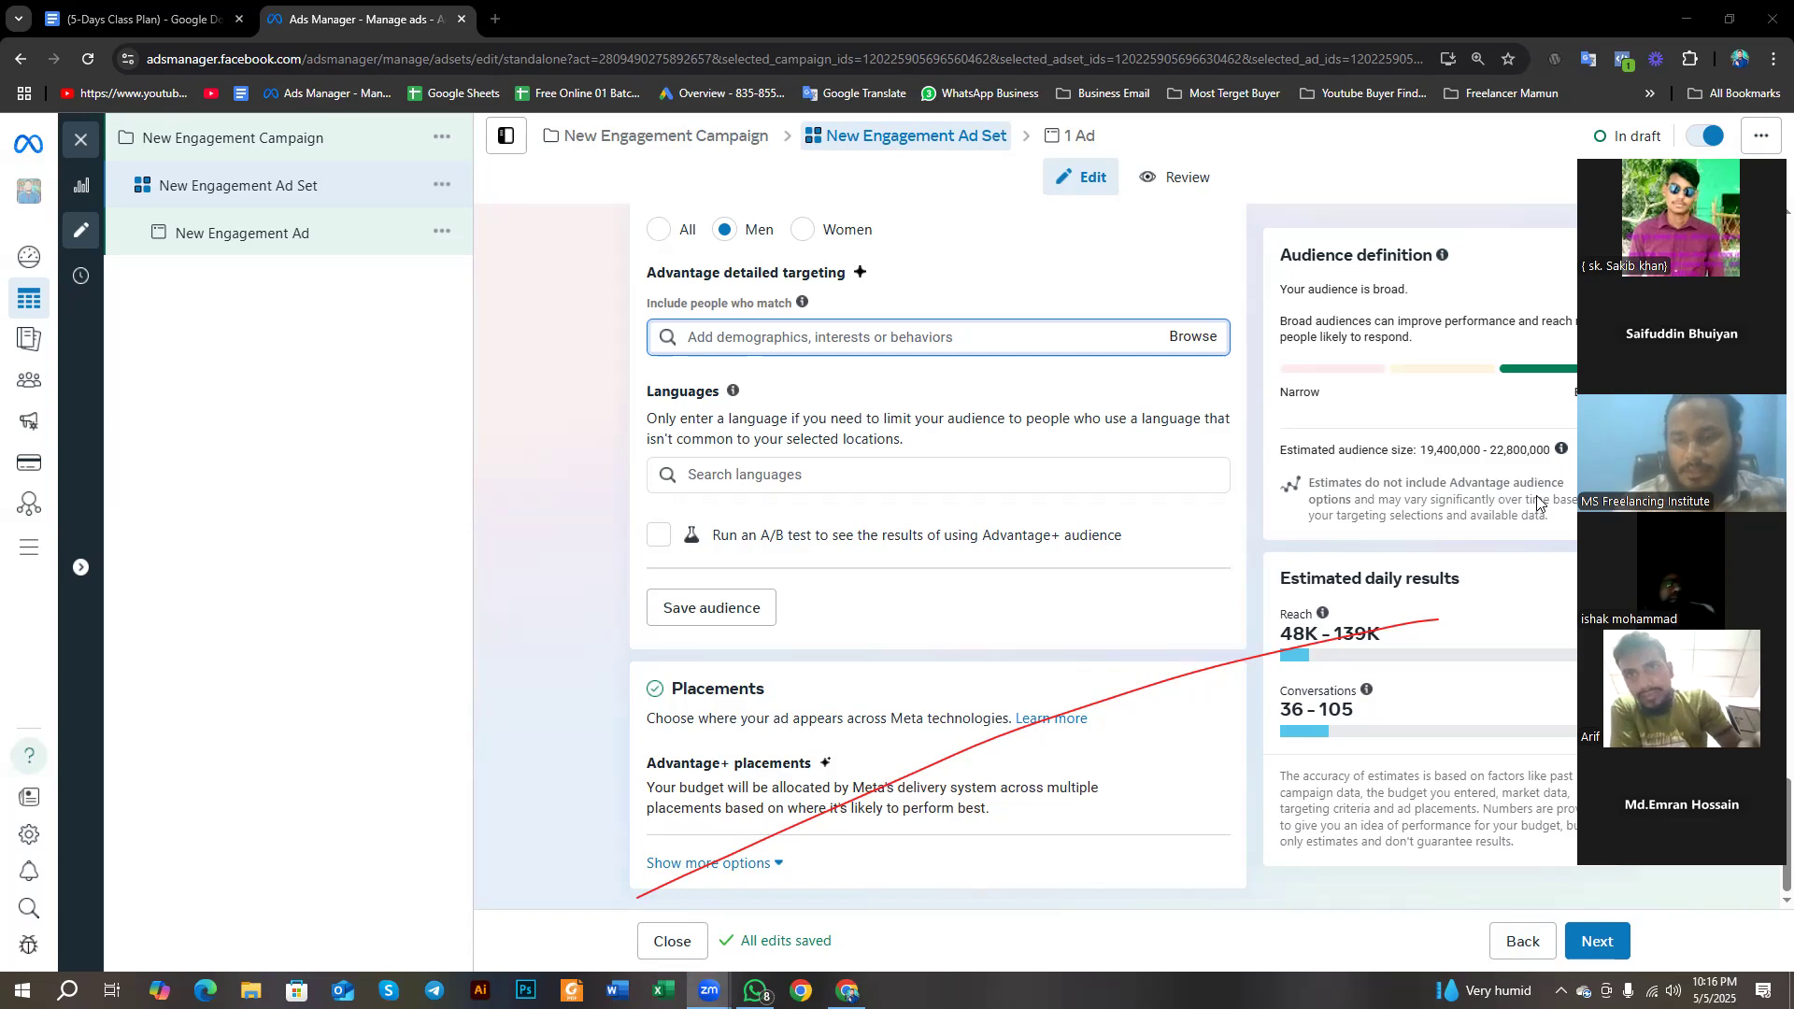
scroll(1365, 595, "up", 1)
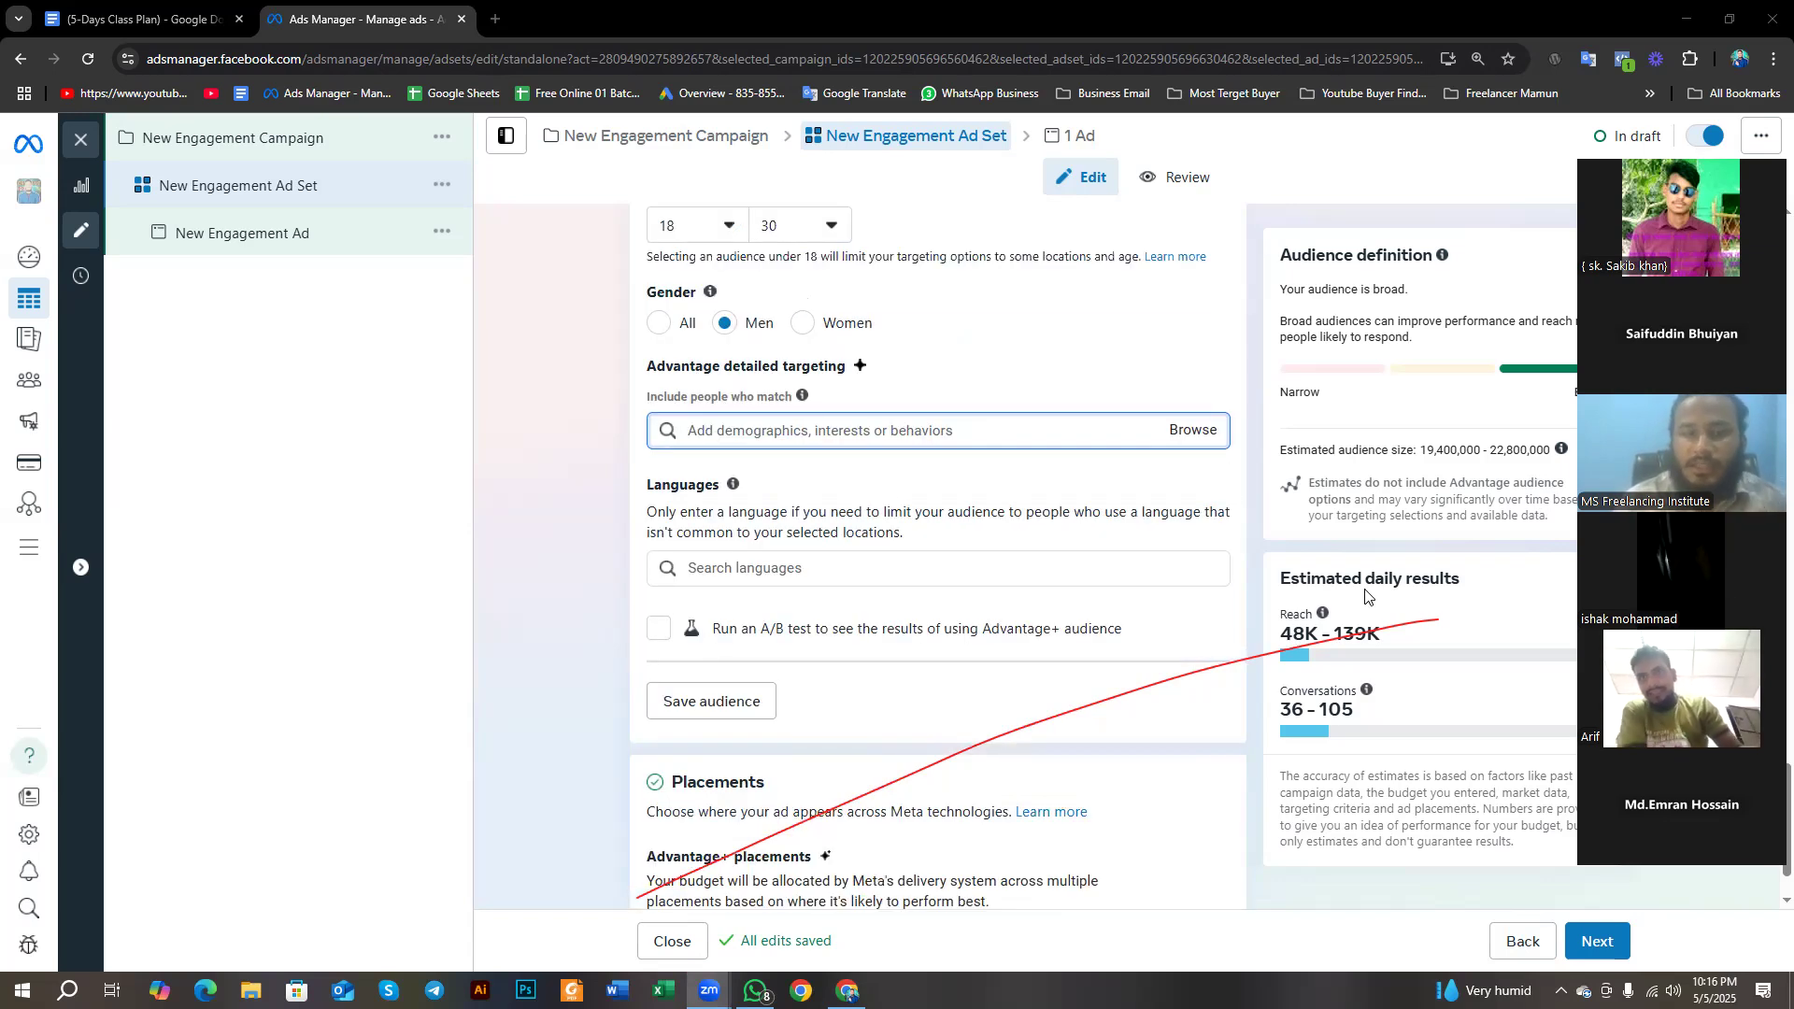
scroll(828, 259, "down", 1)
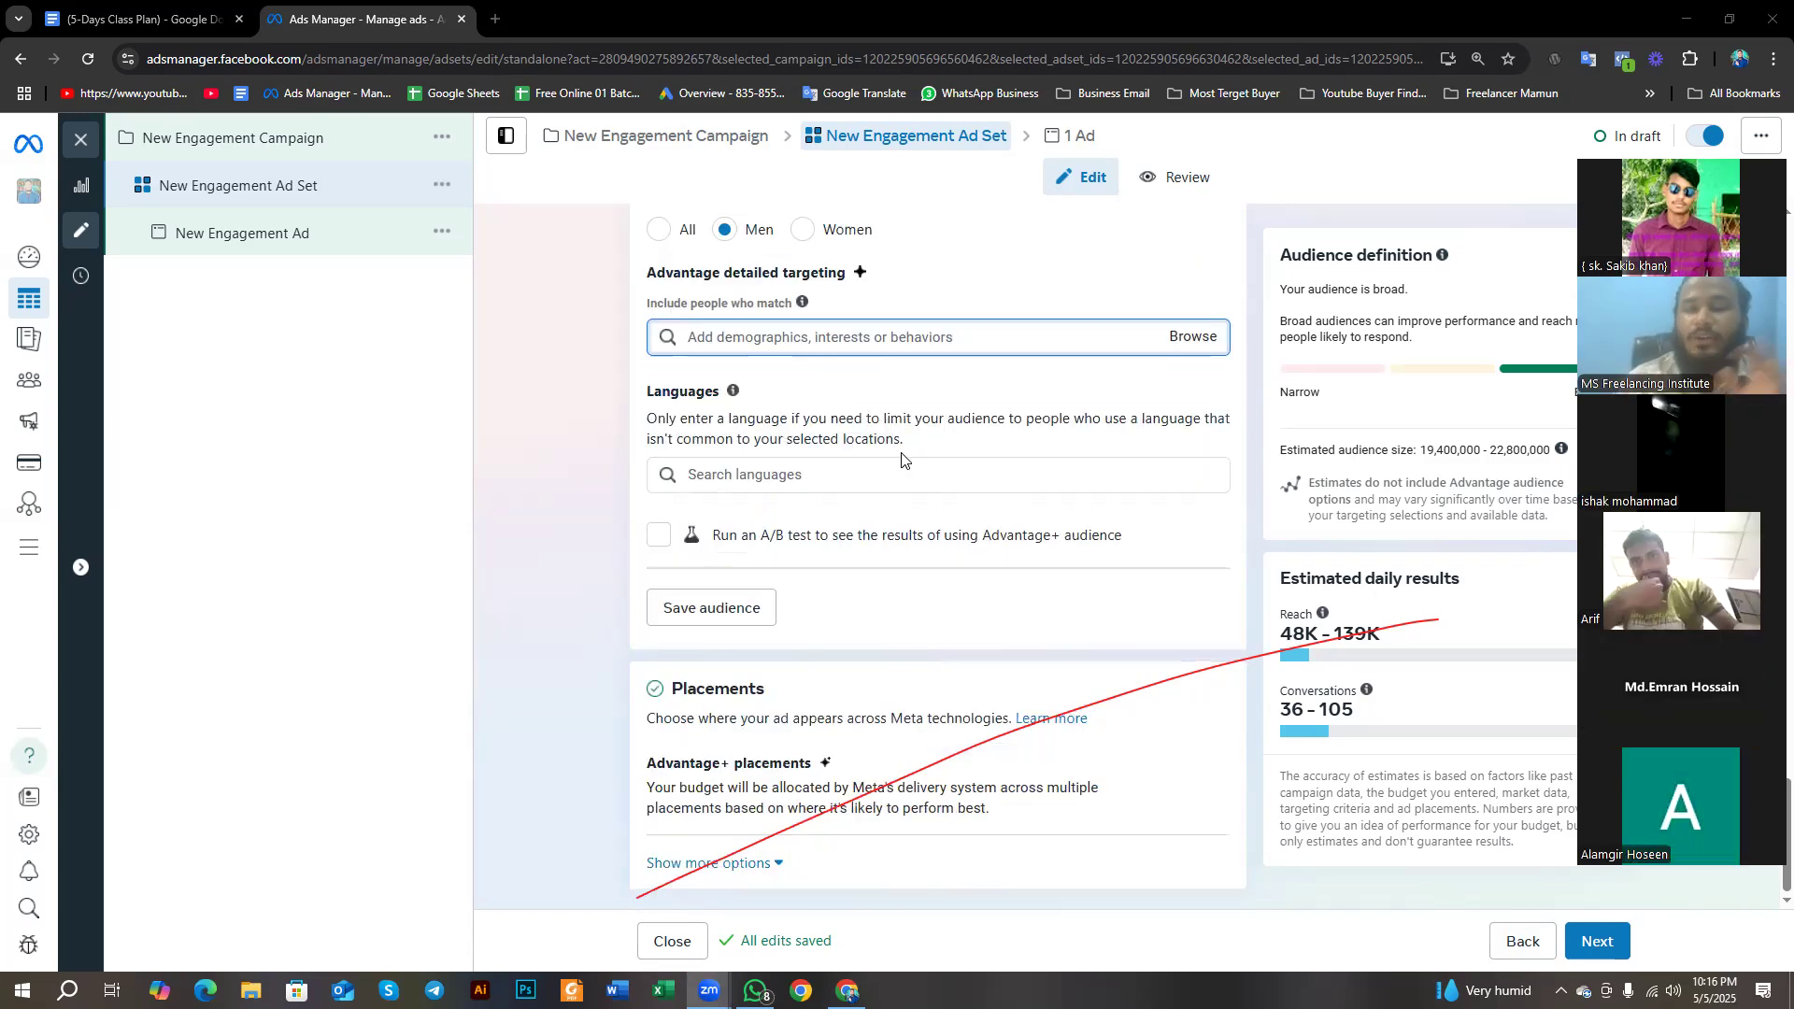